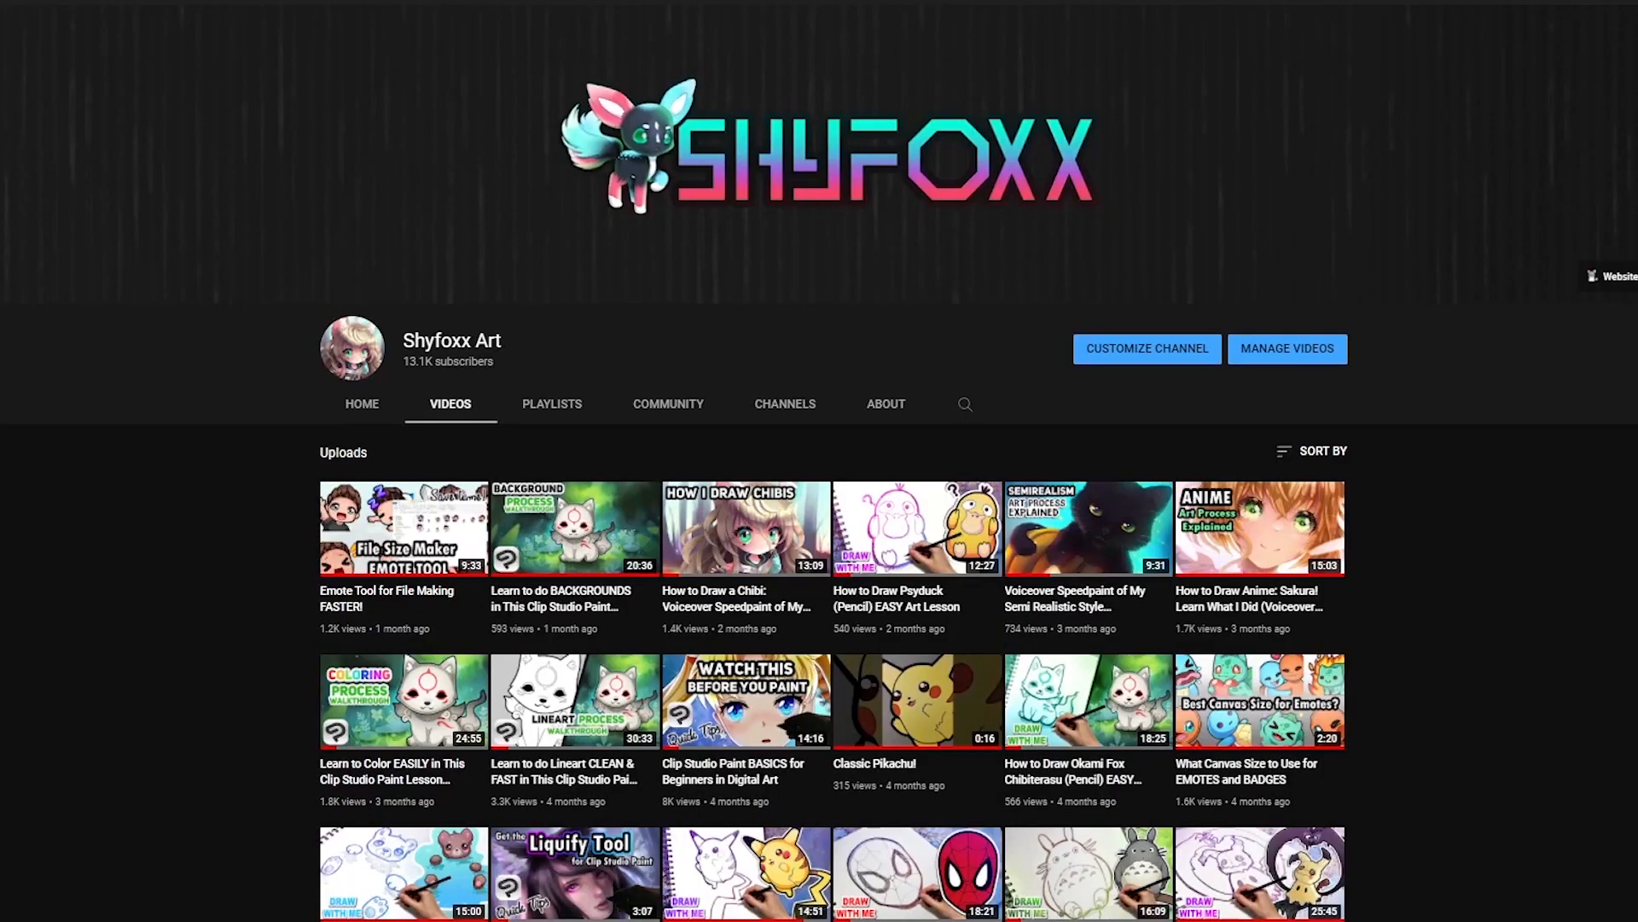
scroll(832, 512, down, 15)
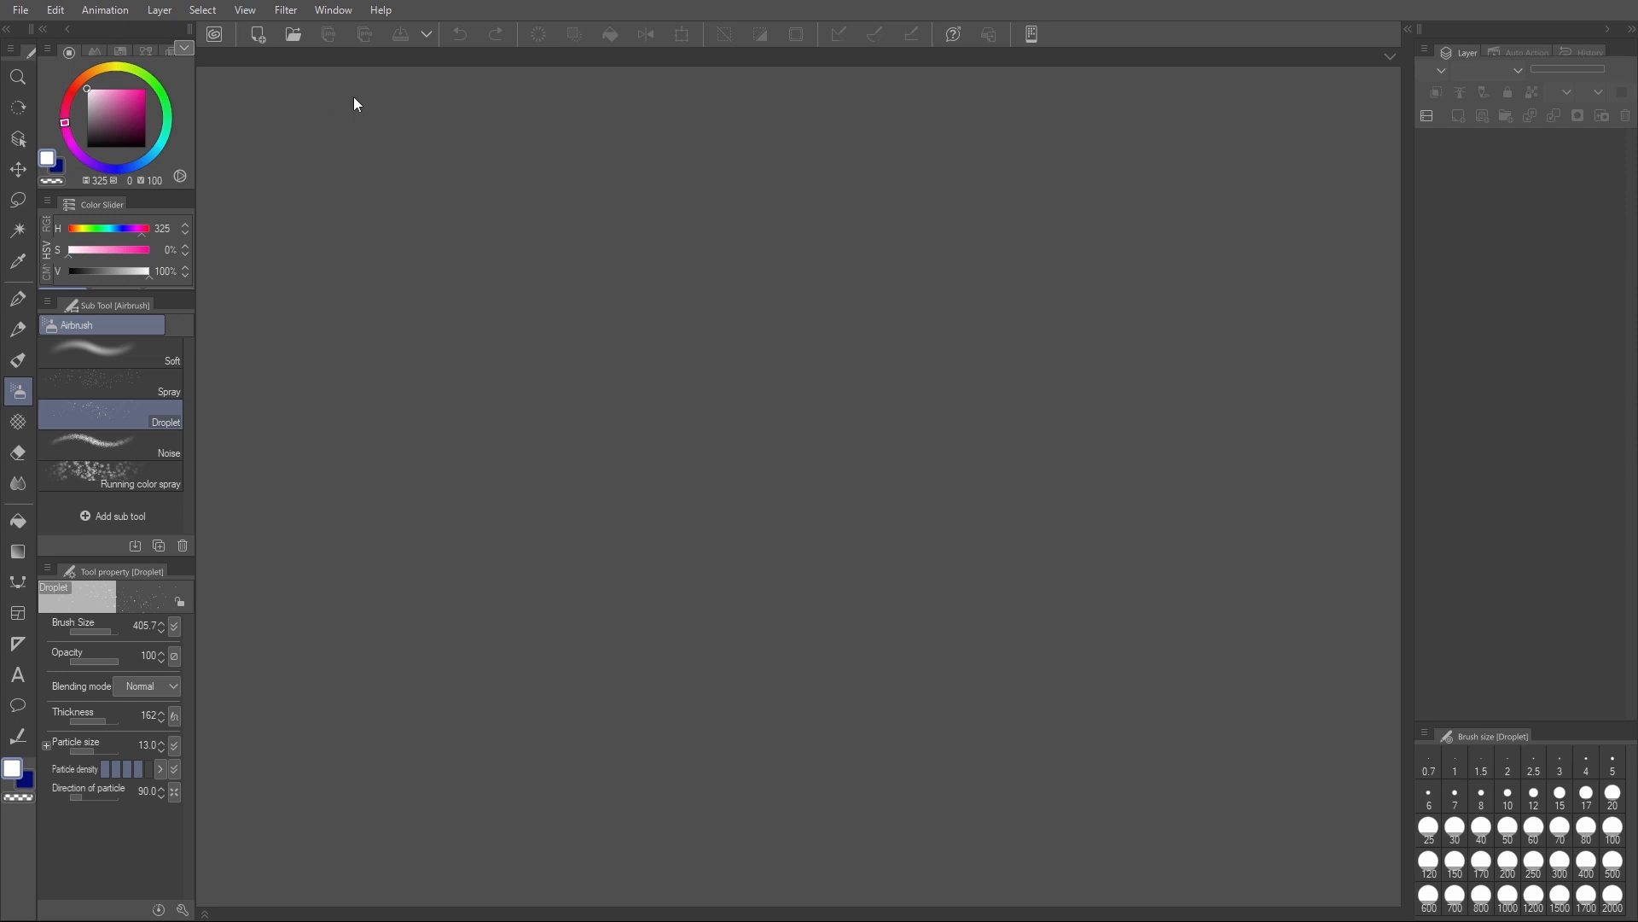
- Hide the command bar and show it again
click(332, 10)
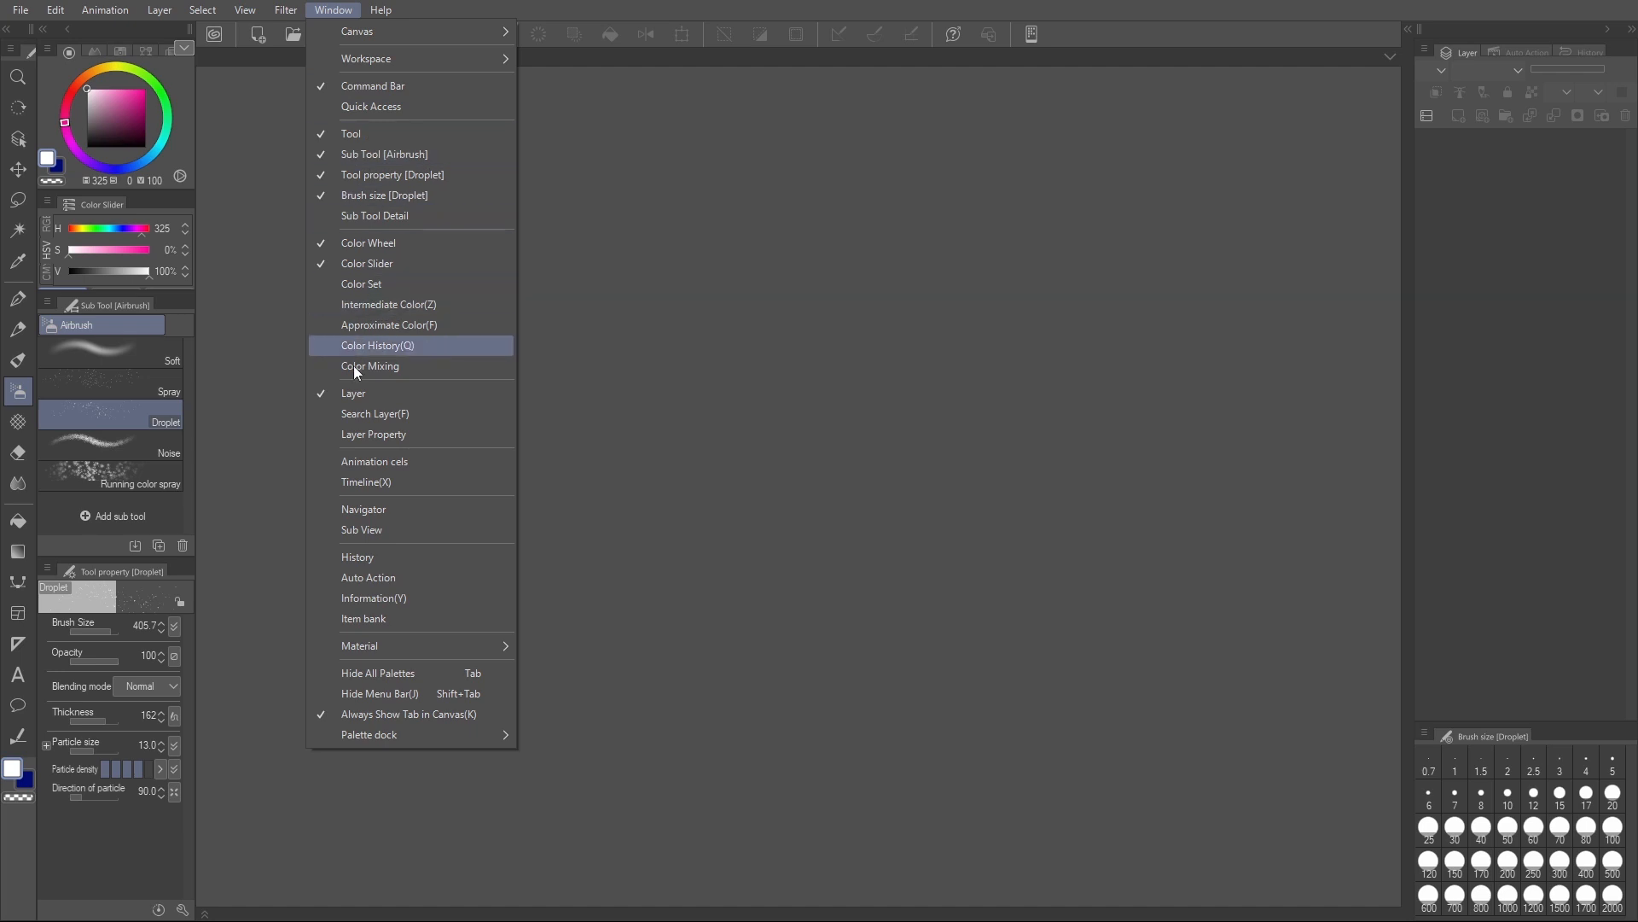
click(367, 85)
click(333, 10)
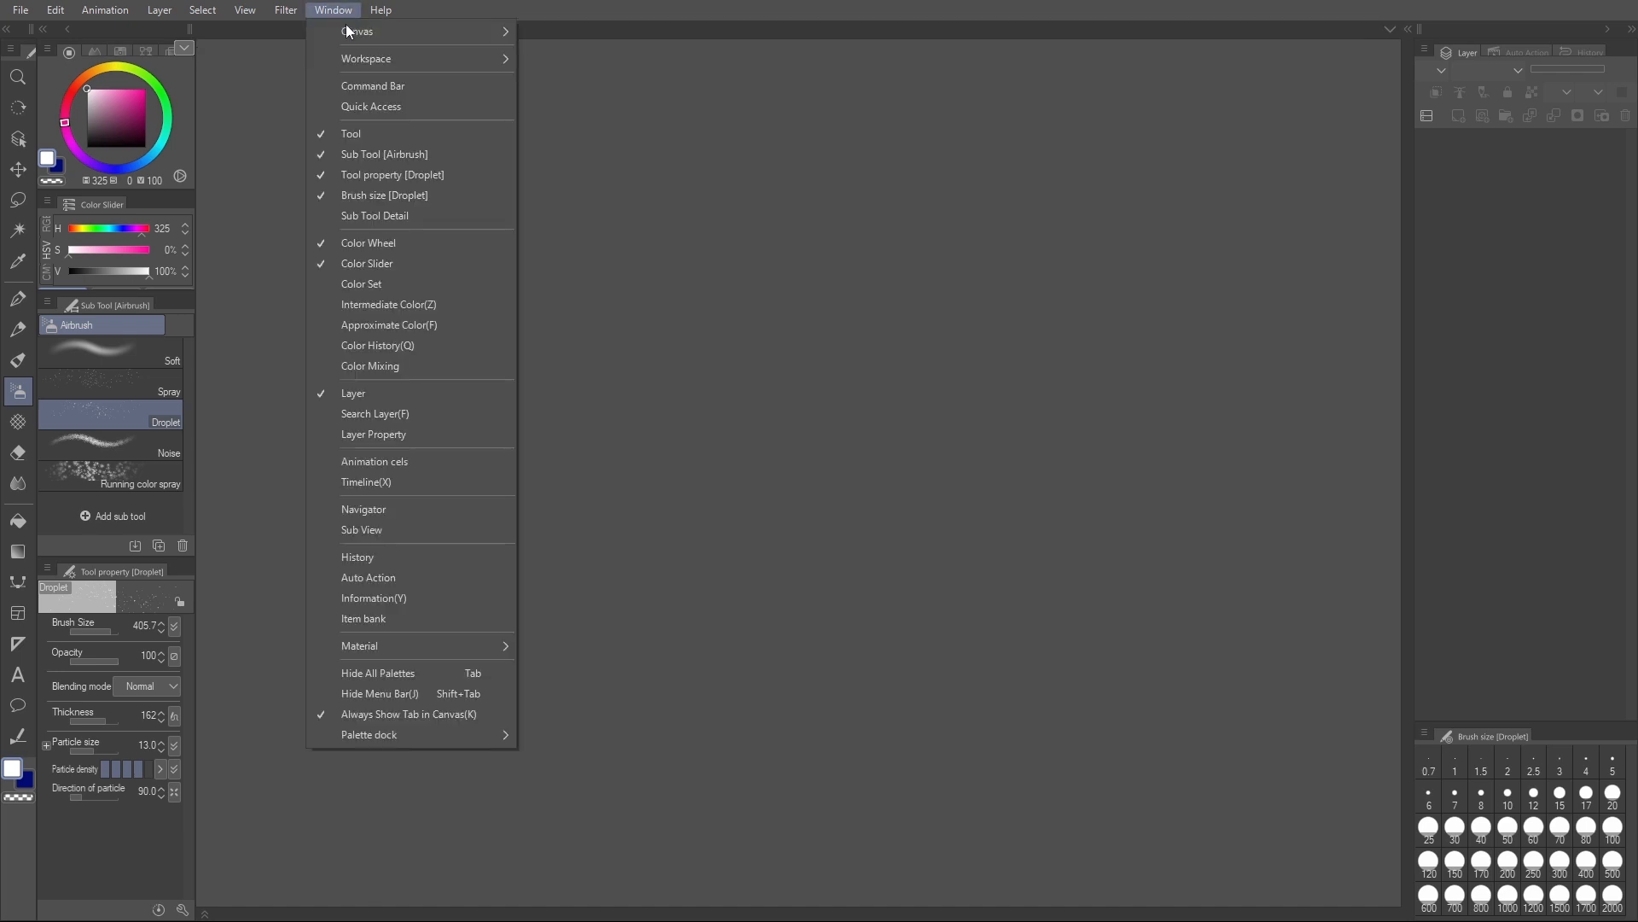
click(377, 87)
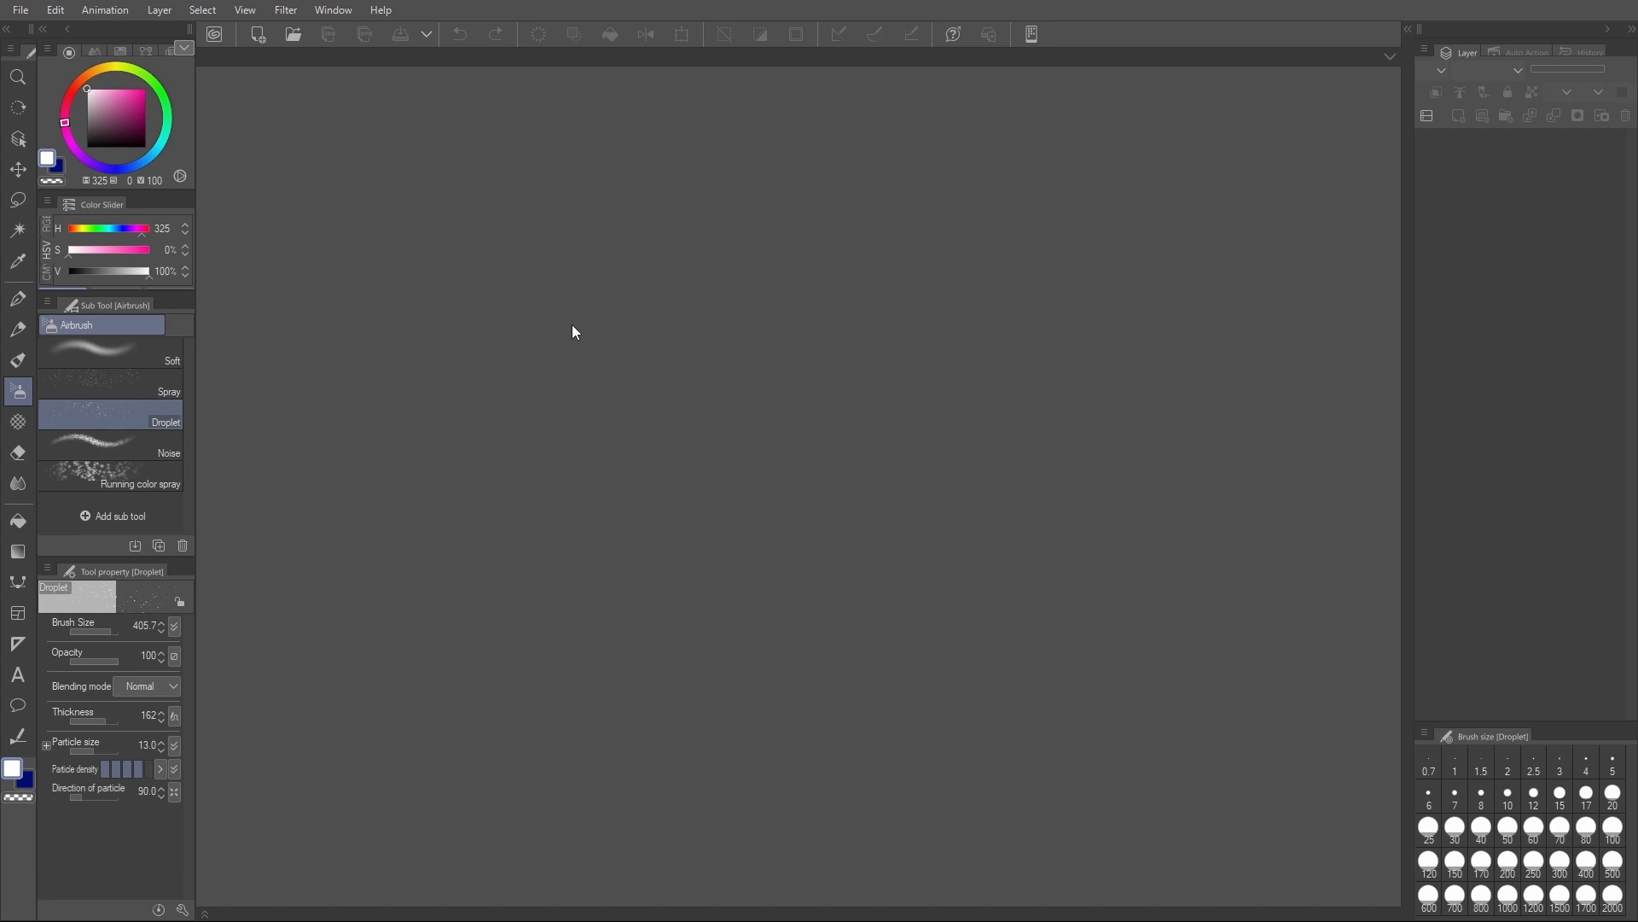
- Create a new illustration canvas 1500 px wide and 1500 px high at resolution 300
click(19, 12)
click(42, 28)
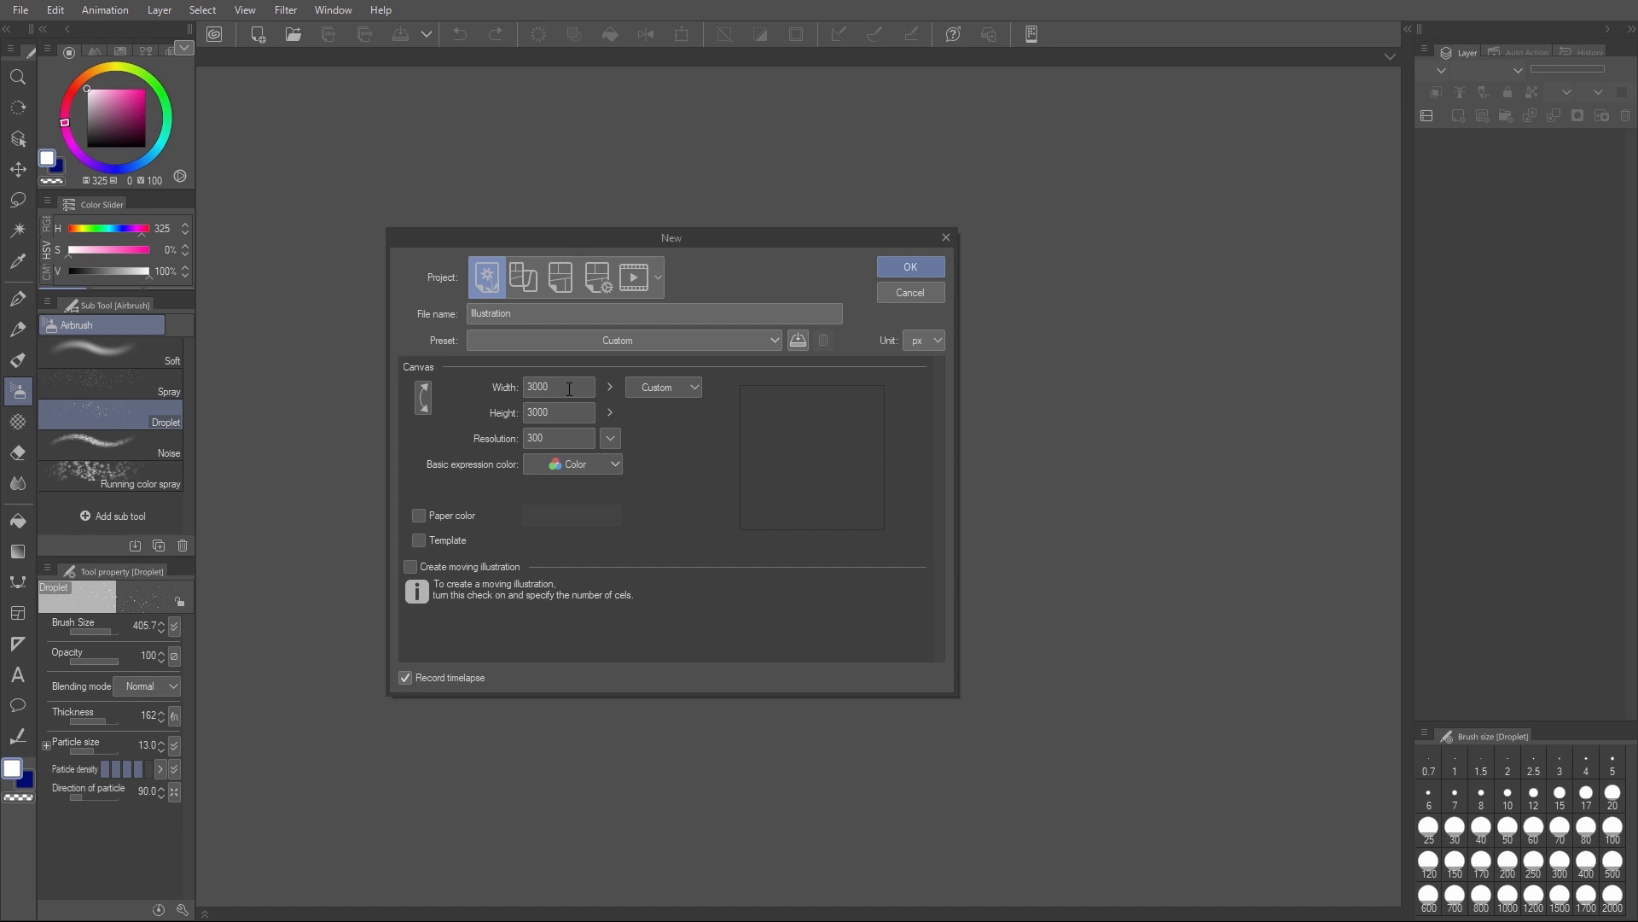
click(570, 385)
text(1500)
key(Tab)
text(1500)
click(571, 440)
click(911, 269)
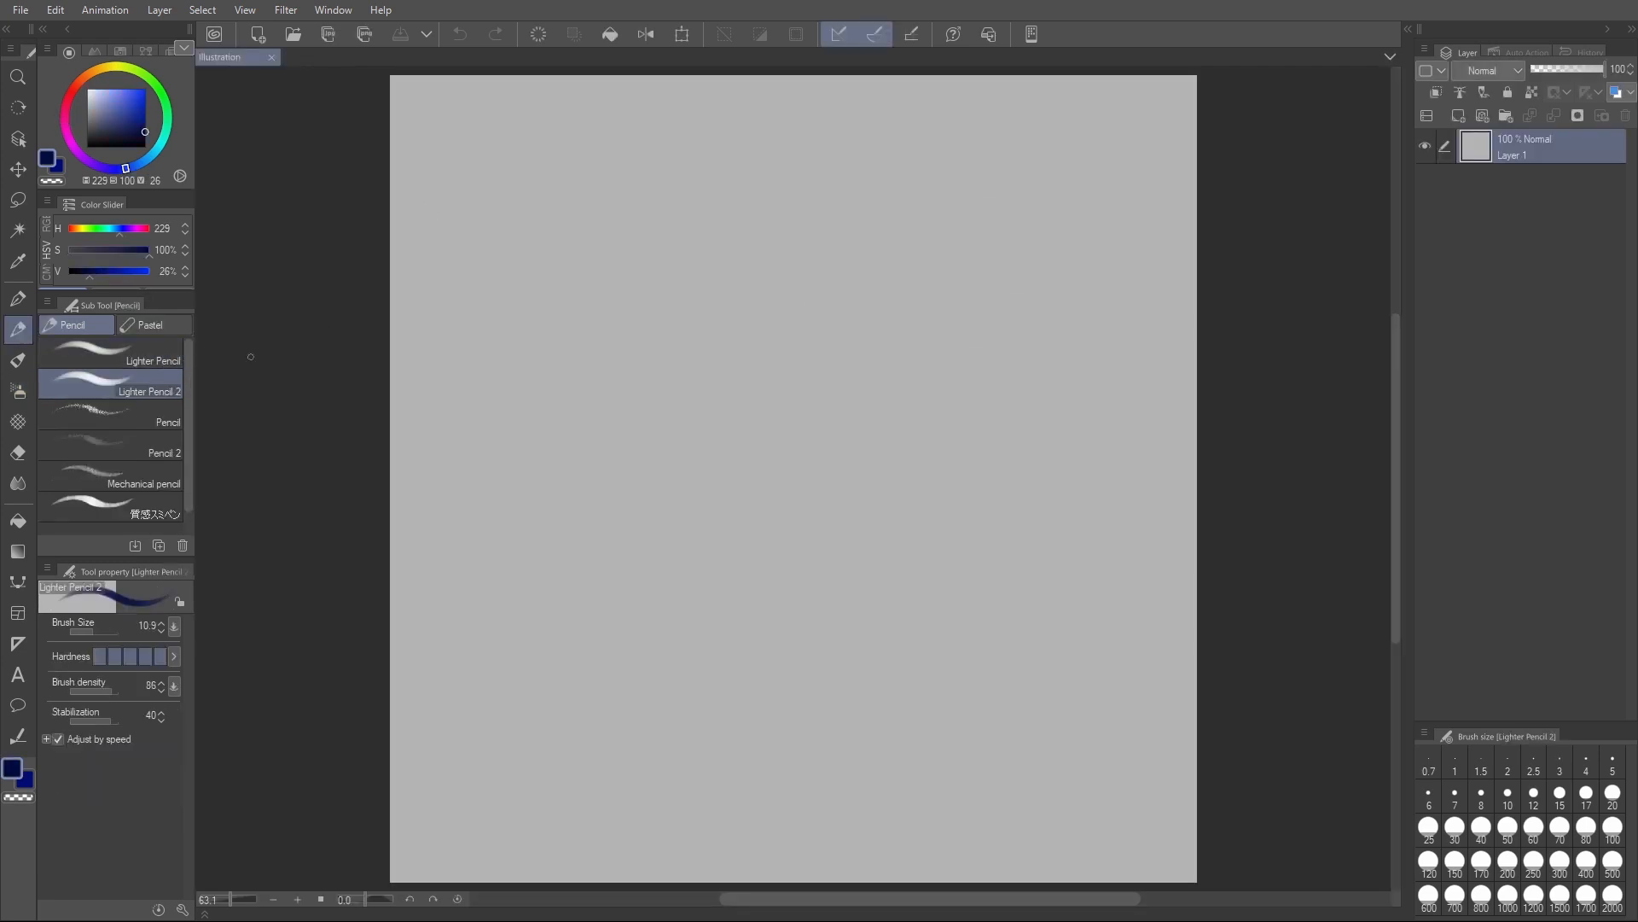
- Sketch two side-by-side circles for the hips and chest with the Lighter Pencil at brush size 10
click(164, 351)
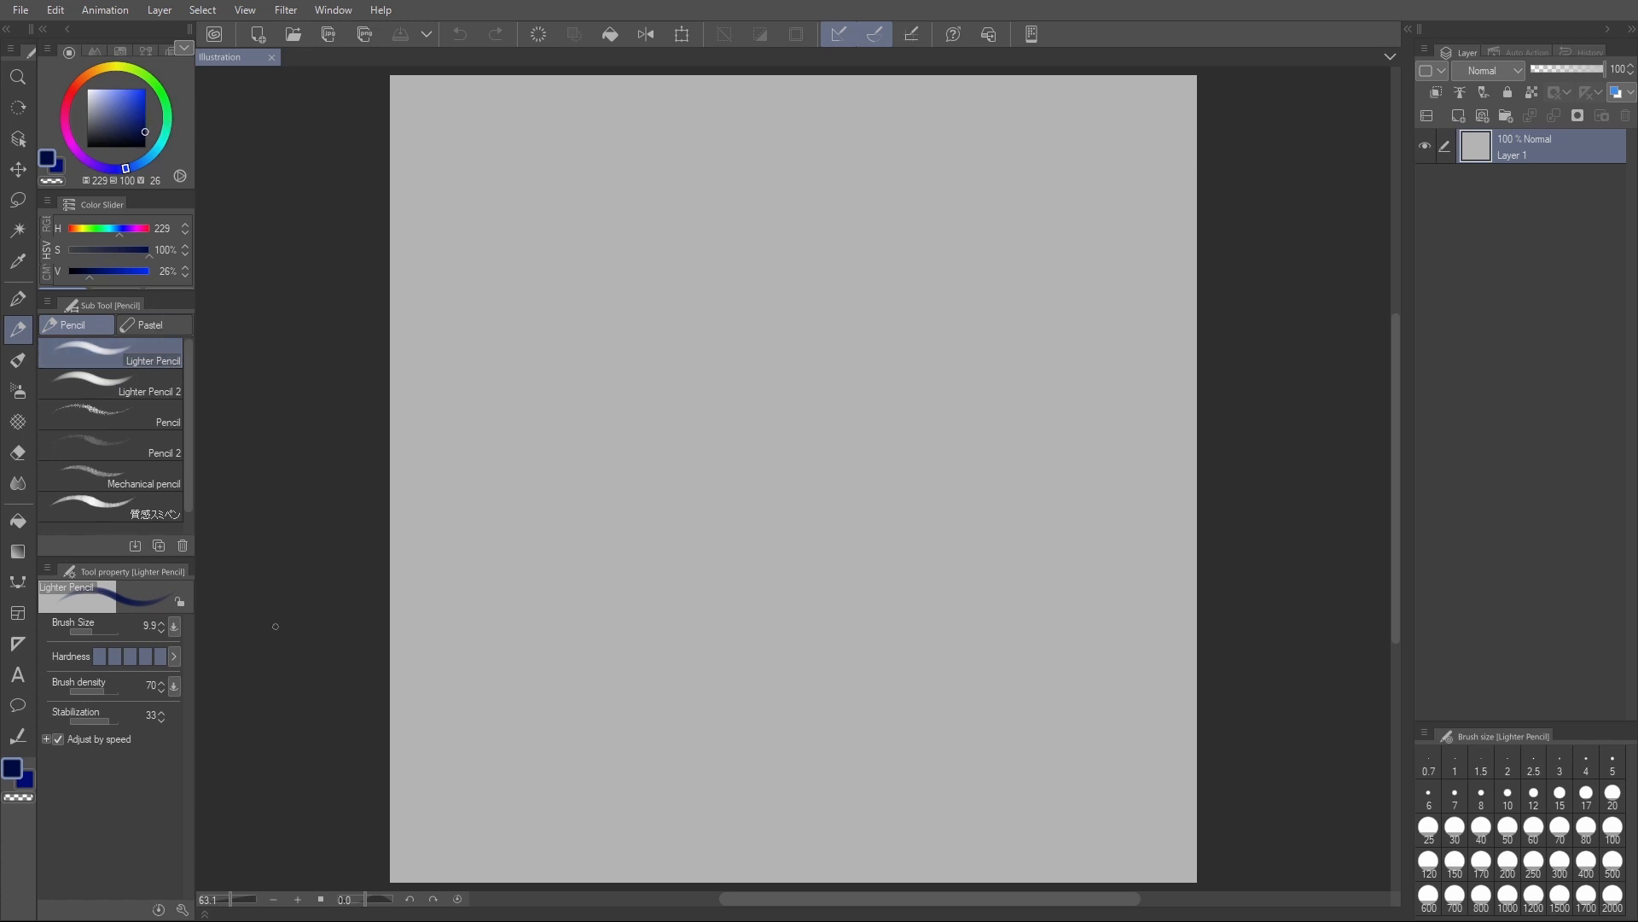
click(162, 623)
scroll(714, 431, up, 1)
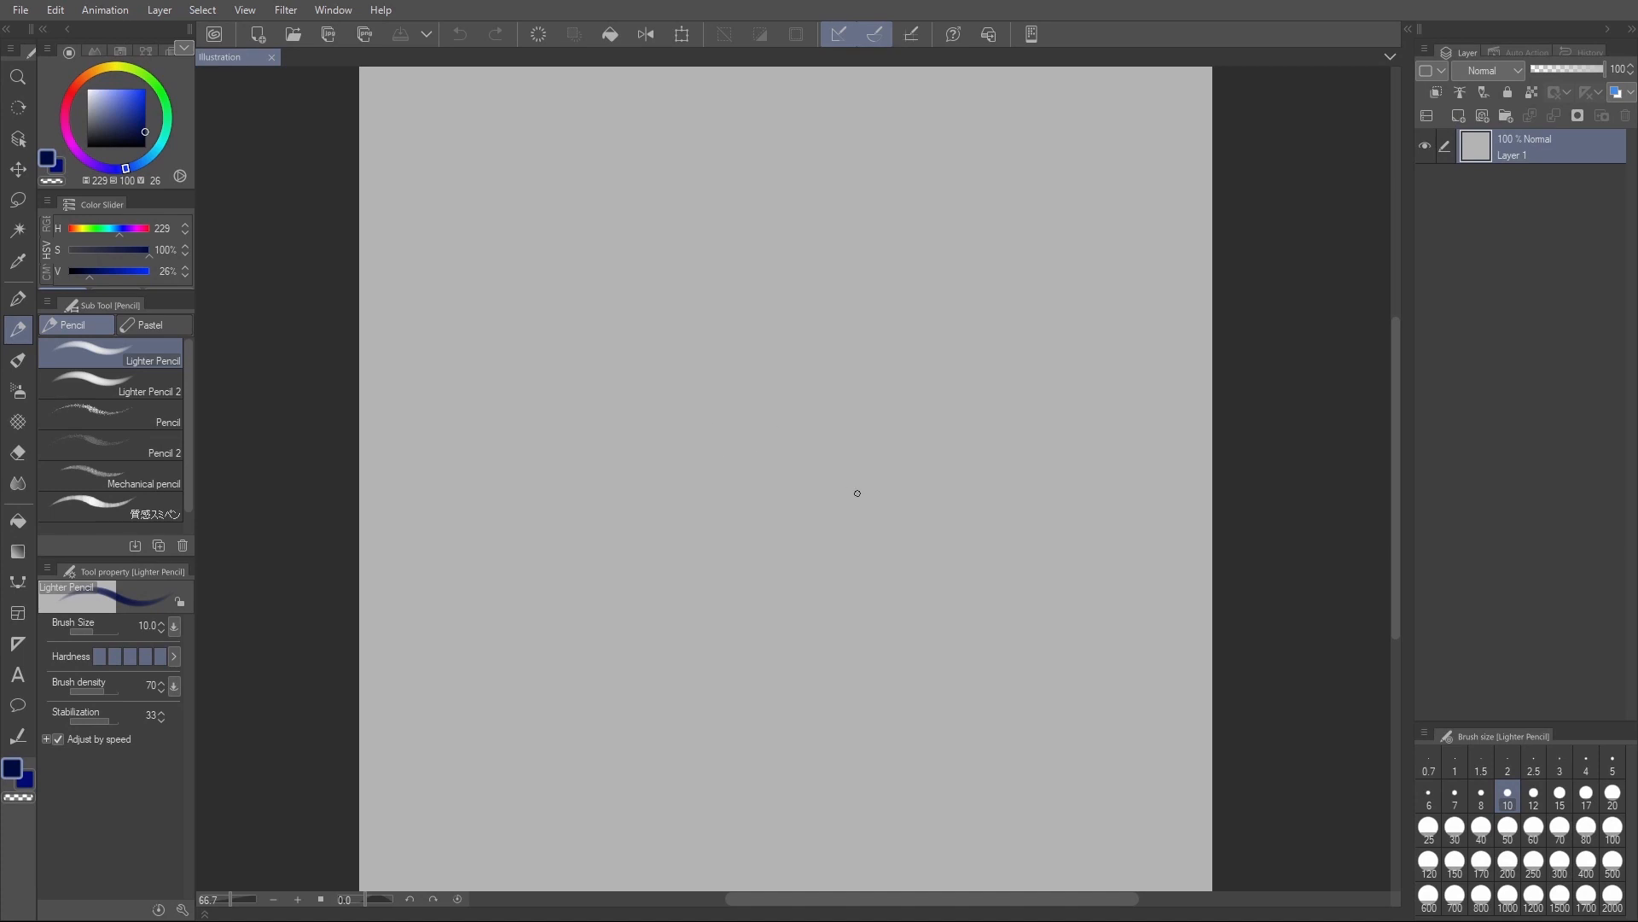
mouse_move(933, 420)
mouse_down()
mouse_move(841, 437)
mouse_move(945, 540)
mouse_move(864, 416)
mouse_move(915, 556)
mouse_move(887, 410)
mouse_up()
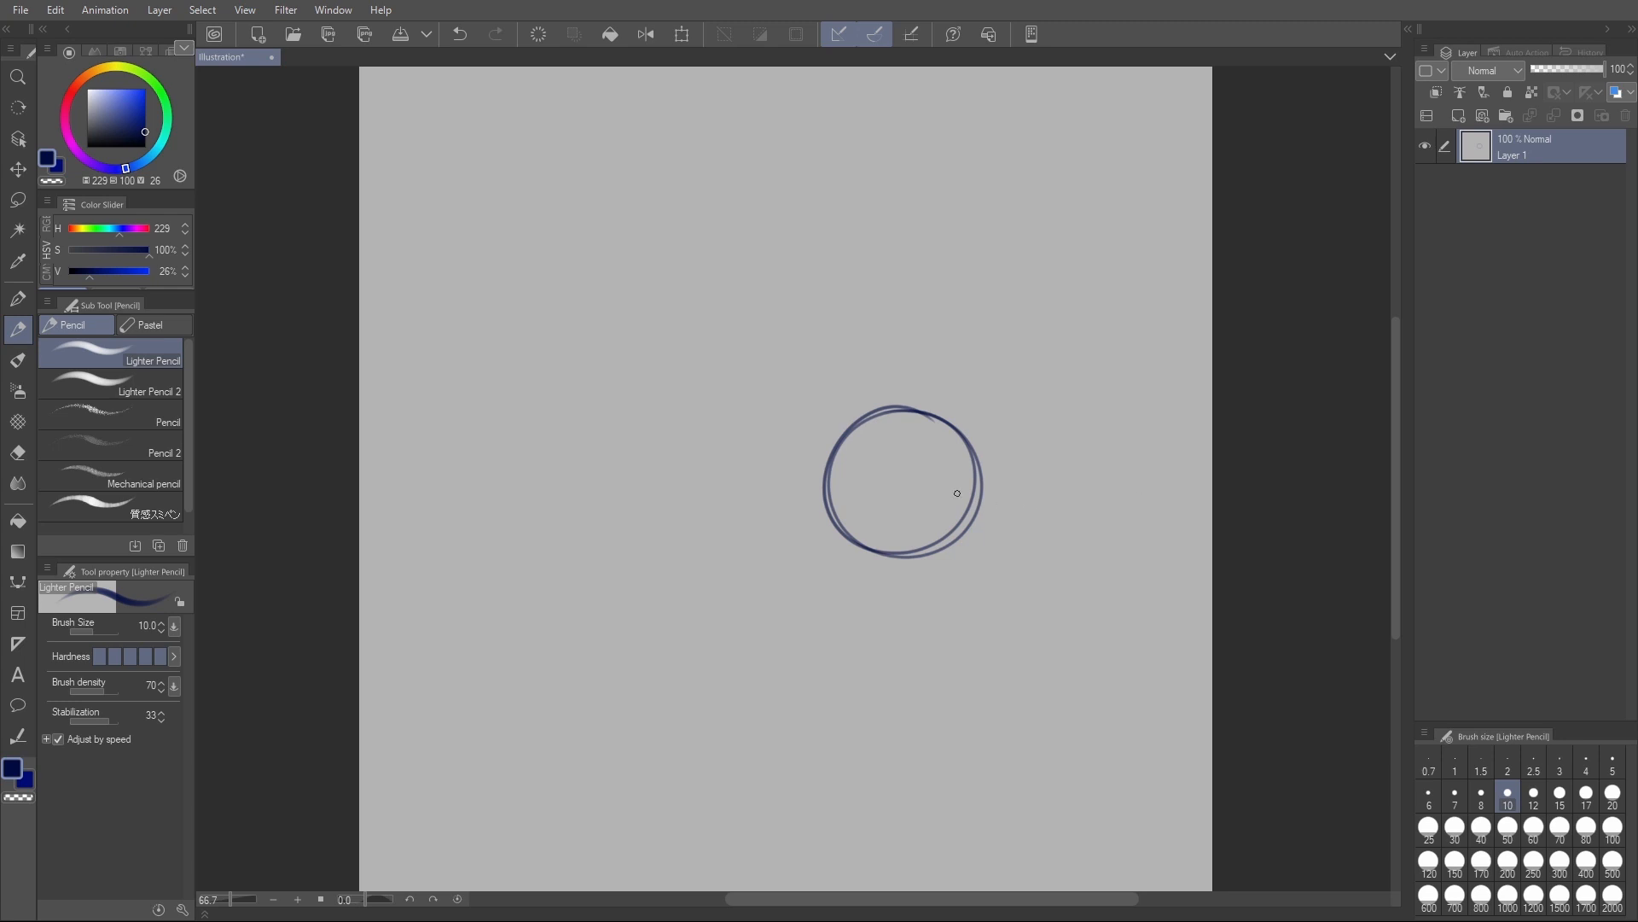
mouse_move(677, 418)
mouse_down()
mouse_move(735, 532)
mouse_move(786, 467)
mouse_move(735, 419)
mouse_move(659, 443)
mouse_move(686, 527)
mouse_move(793, 499)
mouse_move(736, 415)
mouse_move(758, 428)
mouse_move(695, 417)
mouse_move(658, 505)
mouse_move(743, 529)
mouse_move(759, 410)
mouse_up()
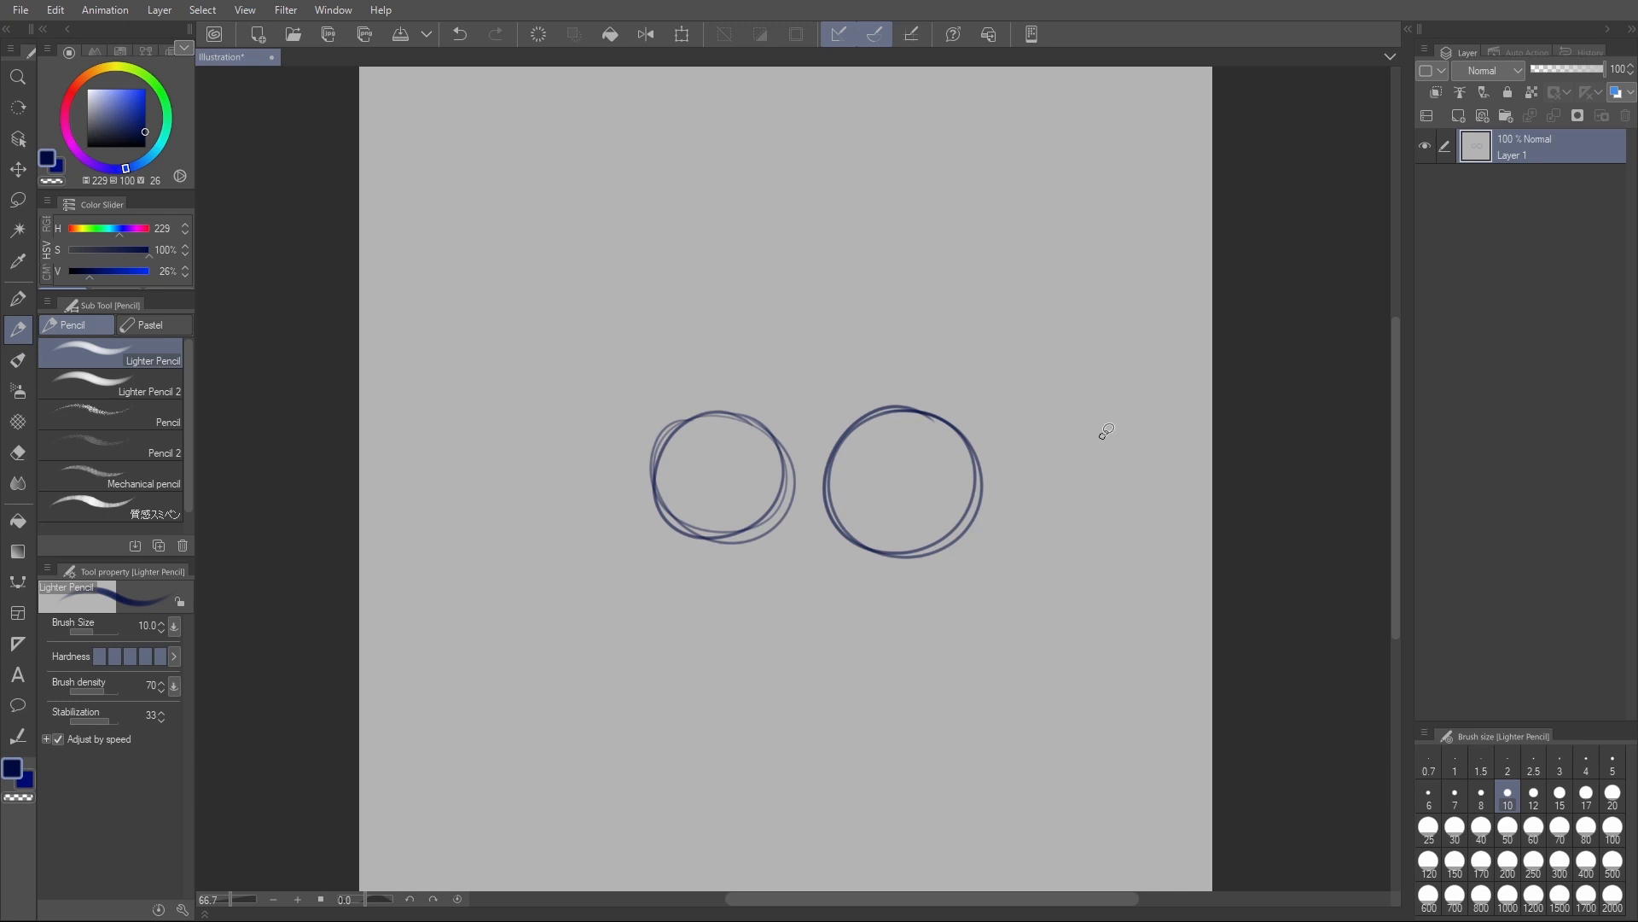
- Lasso the chest circle, move it slightly closer to the hip circle, and deselect
key(m)
mouse_move(748, 393)
mouse_down()
mouse_move(659, 563)
mouse_move(795, 555)
mouse_move(817, 506)
mouse_move(795, 424)
mouse_move(793, 484)
mouse_up()
key(ctrl+t)
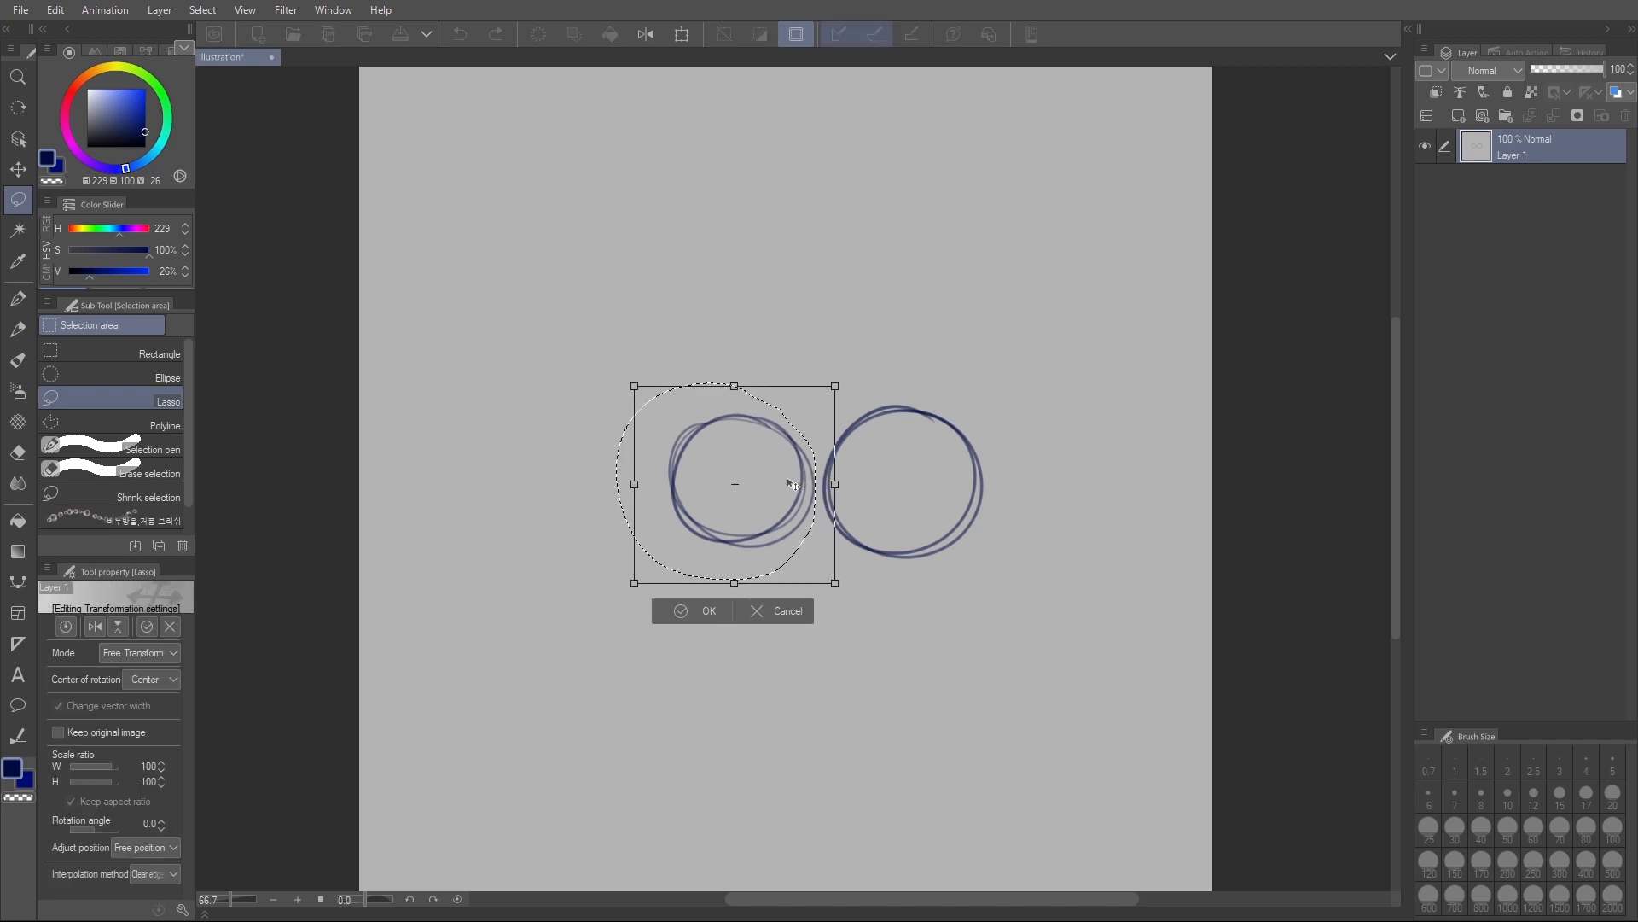
click(708, 609)
key(ctrl+d)
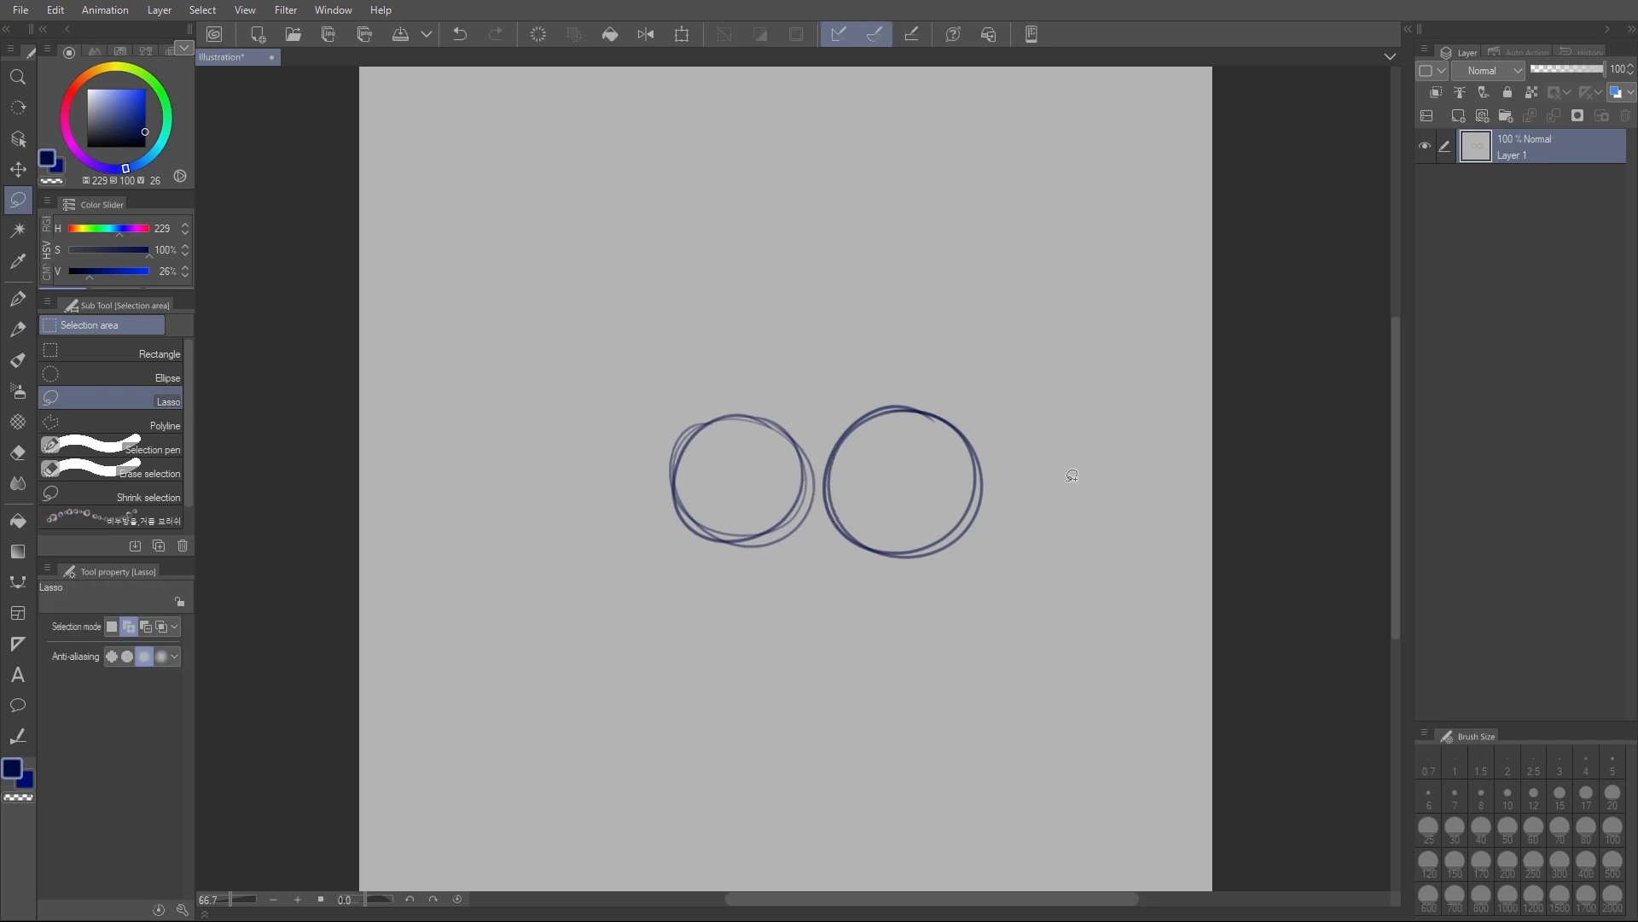
- Sketch a head circle above the chest circle with the pencil, overlapping its upper-left edge
key(p)
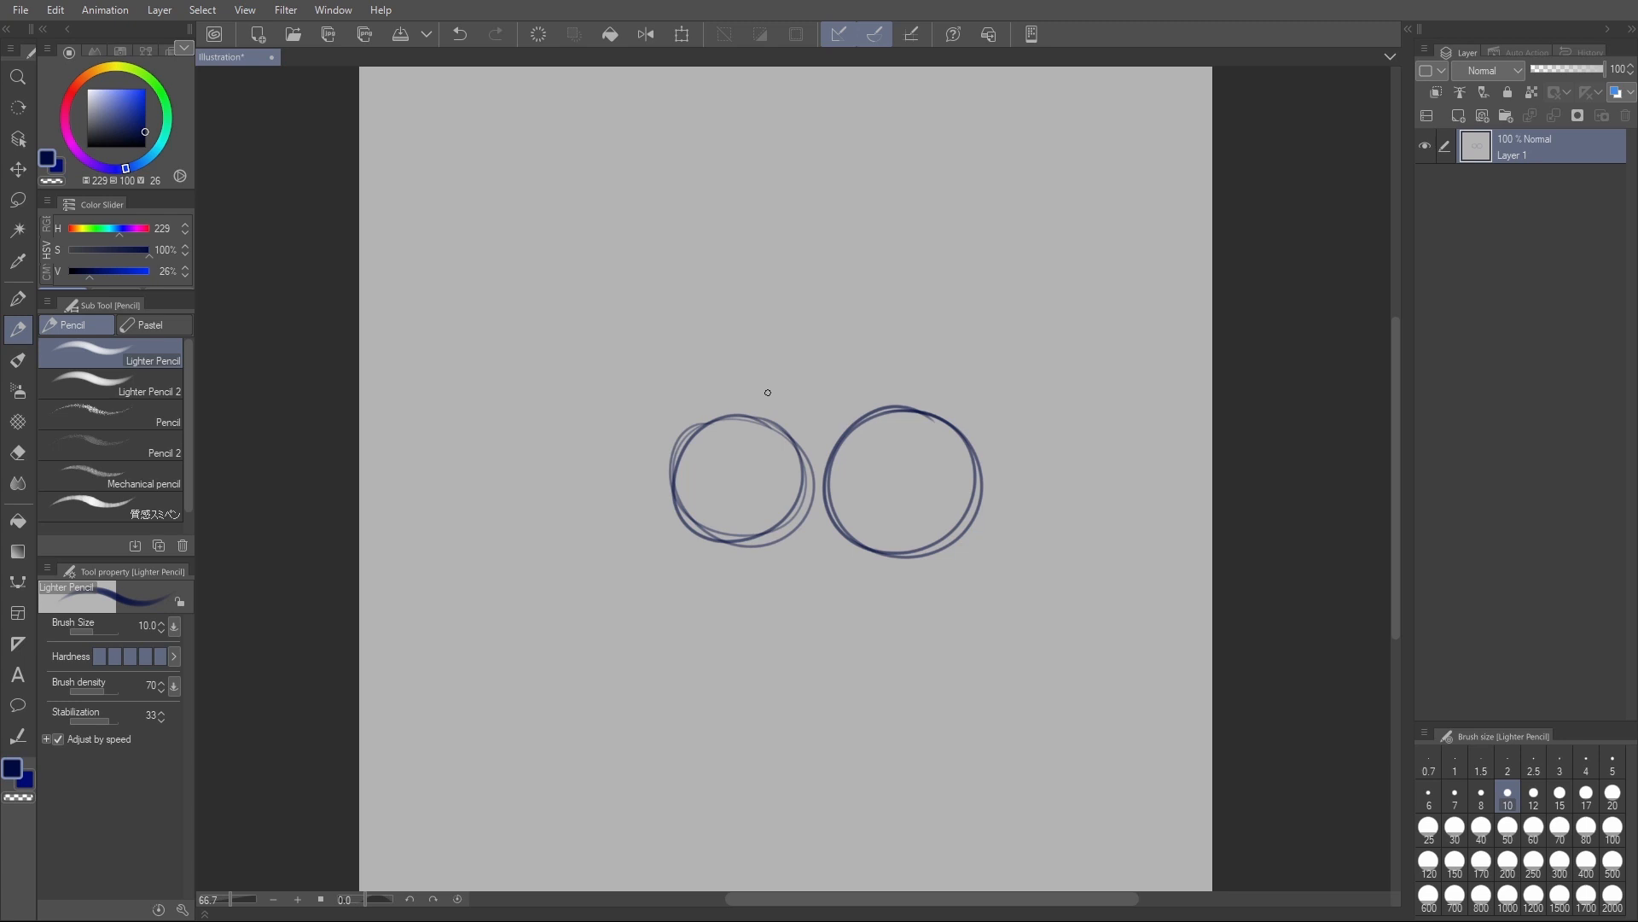
mouse_move(644, 337)
mouse_down()
mouse_move(623, 362)
mouse_move(759, 418)
mouse_move(628, 341)
mouse_move(762, 428)
mouse_move(635, 328)
mouse_move(677, 319)
mouse_move(621, 384)
mouse_move(683, 452)
mouse_up()
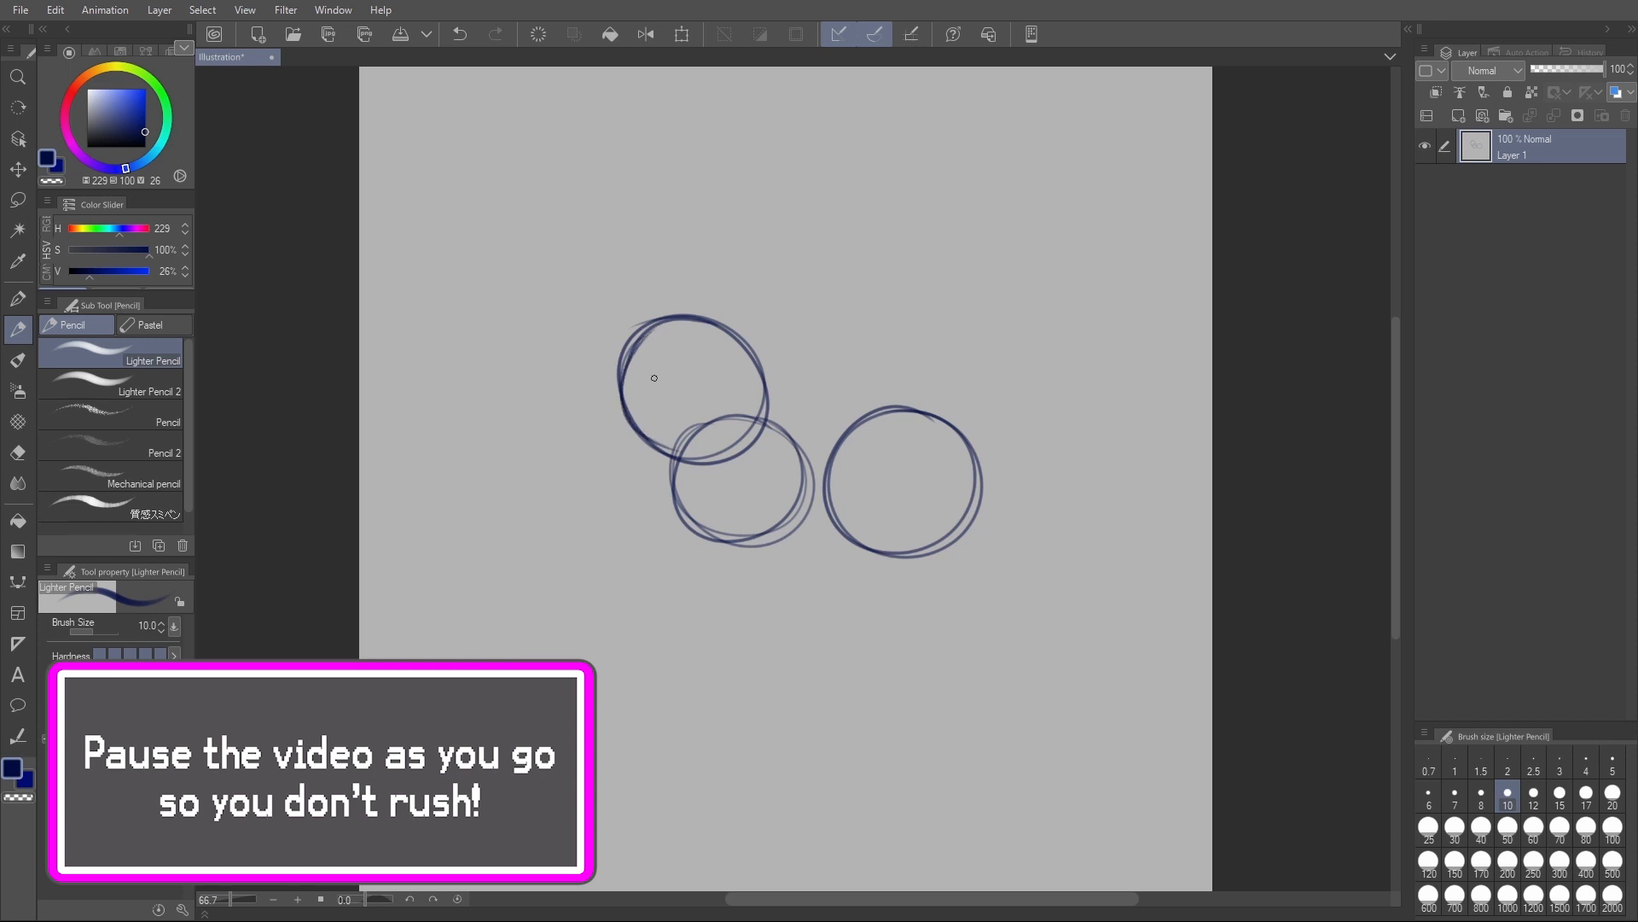
drag(641, 334, 620, 397)
mouse_move(679, 314)
mouse_down()
mouse_move(628, 363)
mouse_move(621, 420)
mouse_up()
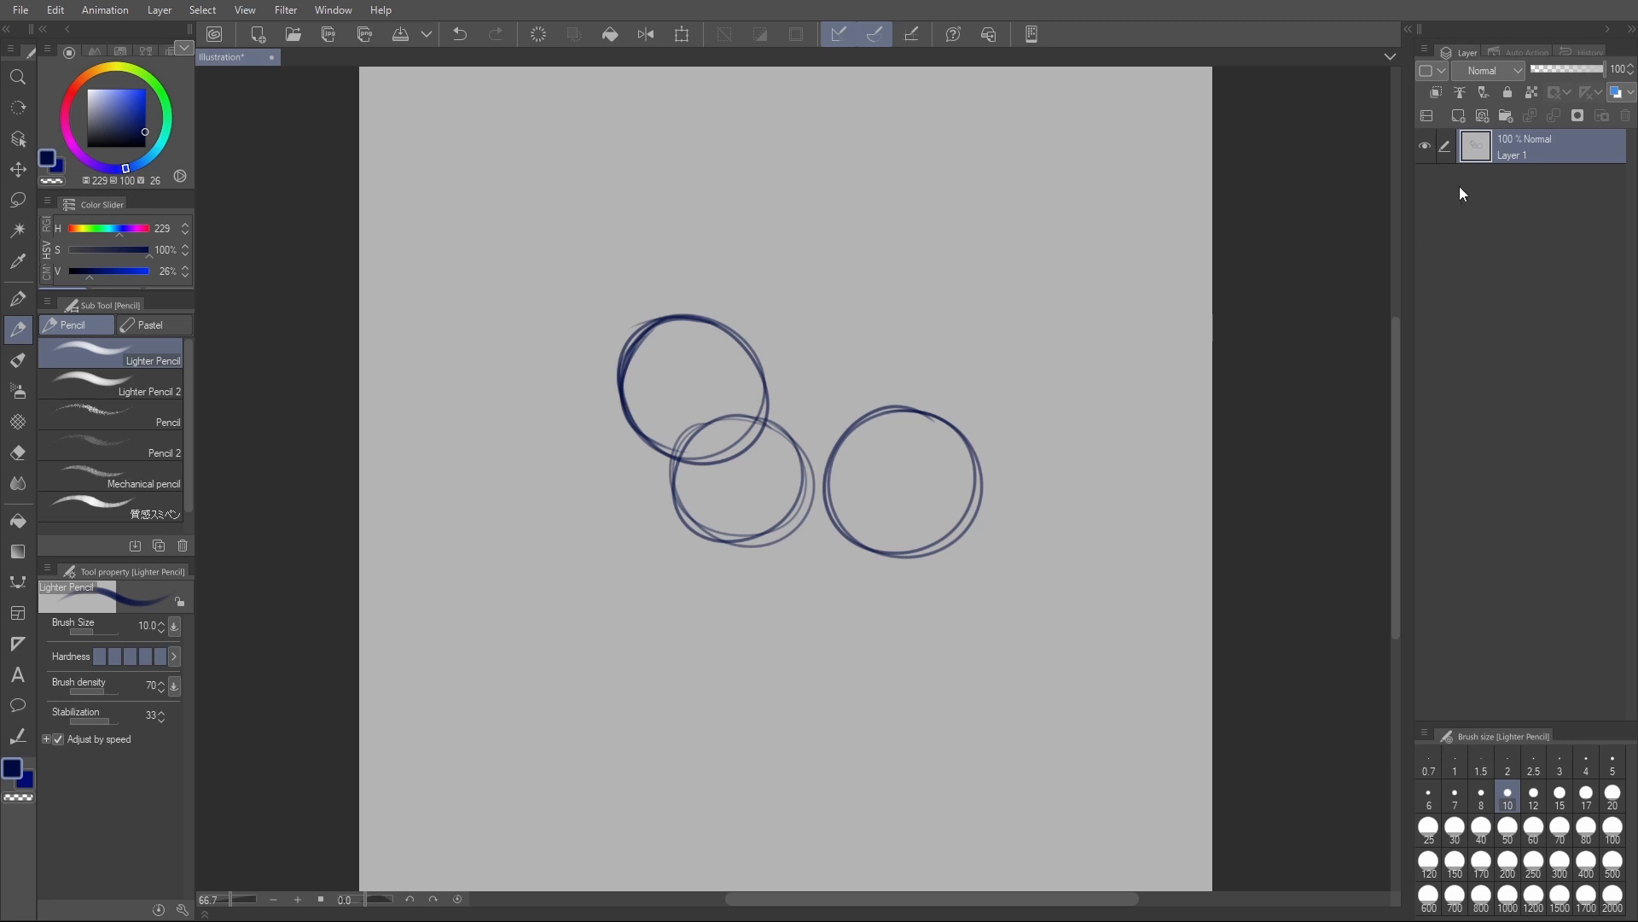
- Lower the opacity of the circle sketch layer to 30% and add a new layer above it
drag(1564, 65, 1563, 68)
click(1556, 67)
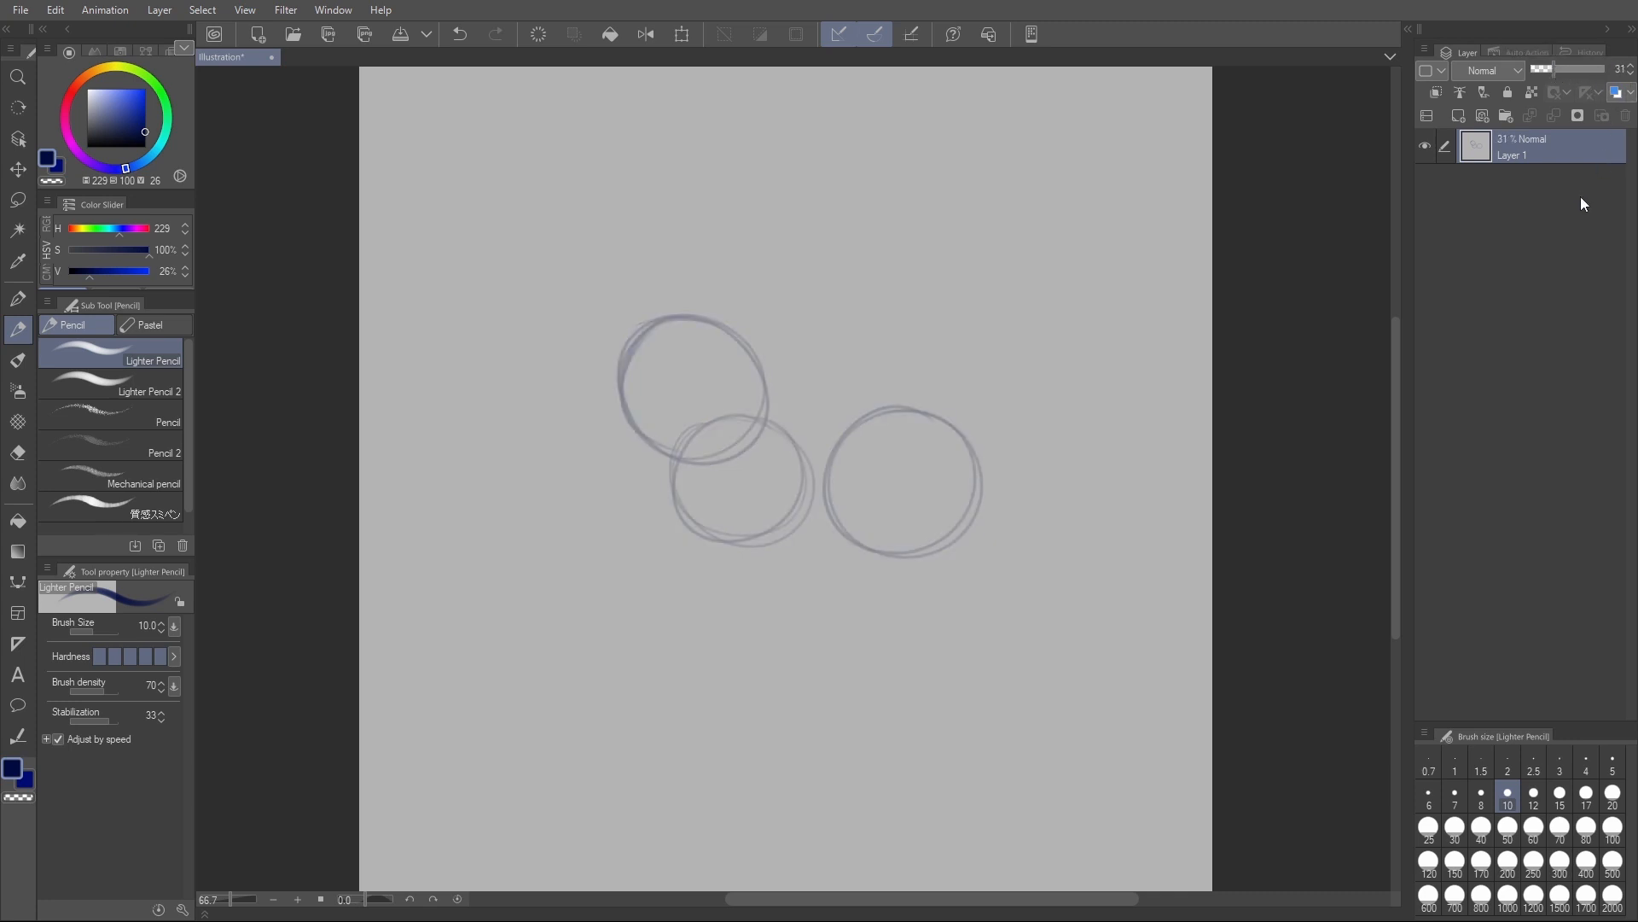
click(1623, 75)
key(ctrl+shift+n)
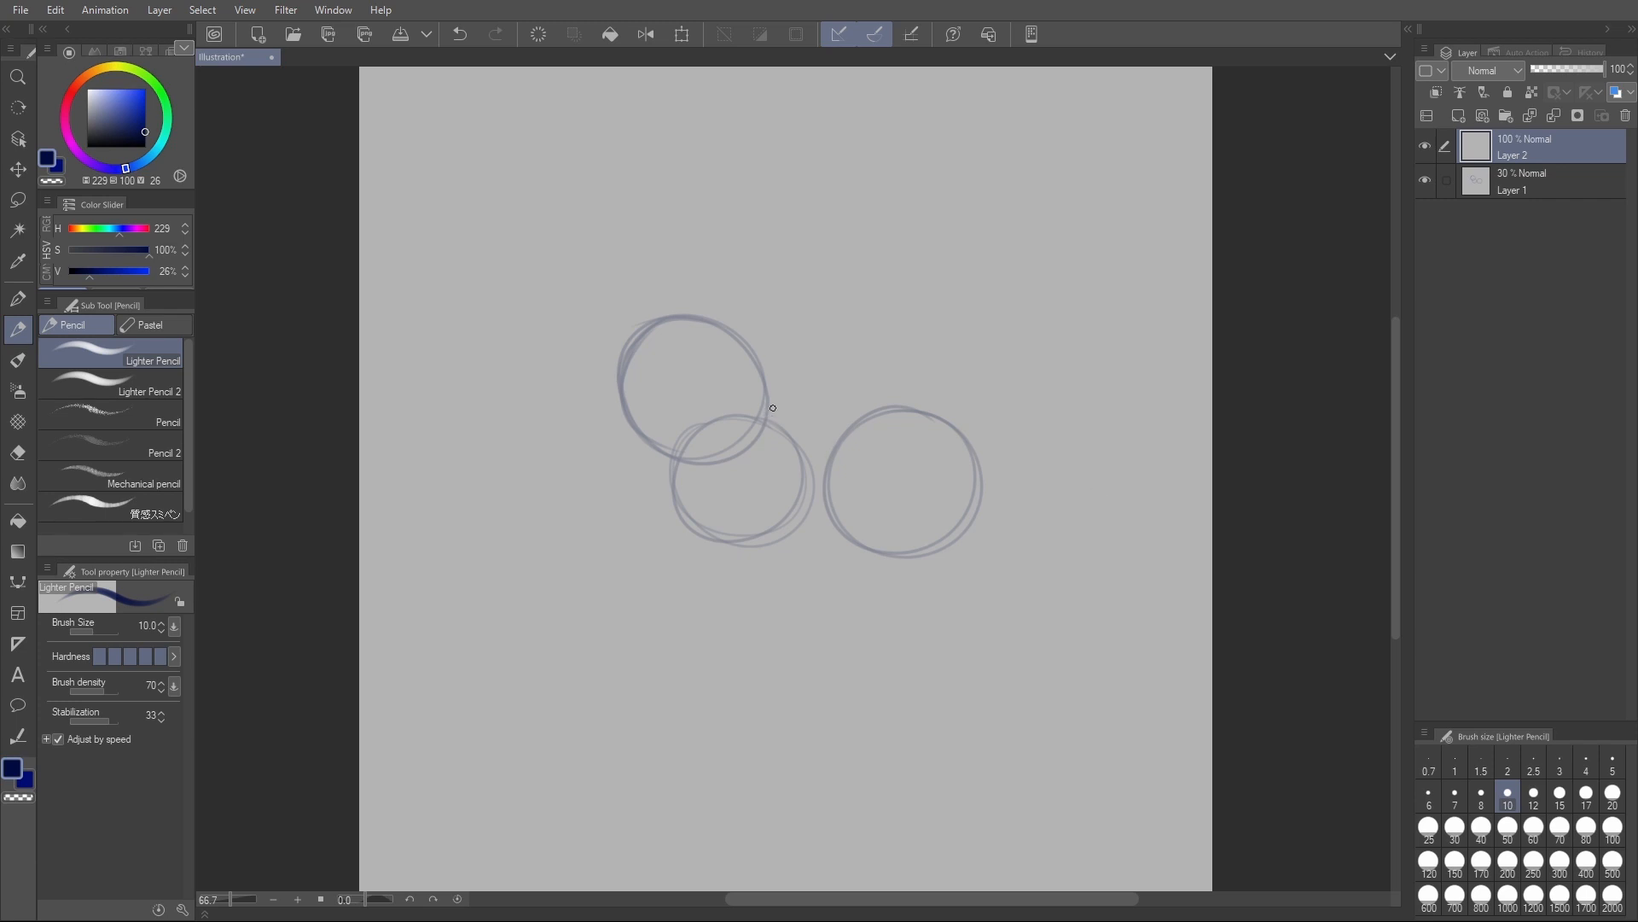
- Draw the back line from the head over the hip circle, the rump curve, and the front curve of the thigh
drag(765, 417, 893, 414)
mouse_move(776, 417)
mouse_down()
mouse_move(914, 408)
mouse_move(962, 435)
mouse_move(973, 541)
mouse_move(786, 425)
mouse_move(881, 407)
mouse_up()
key(ctrl+z)
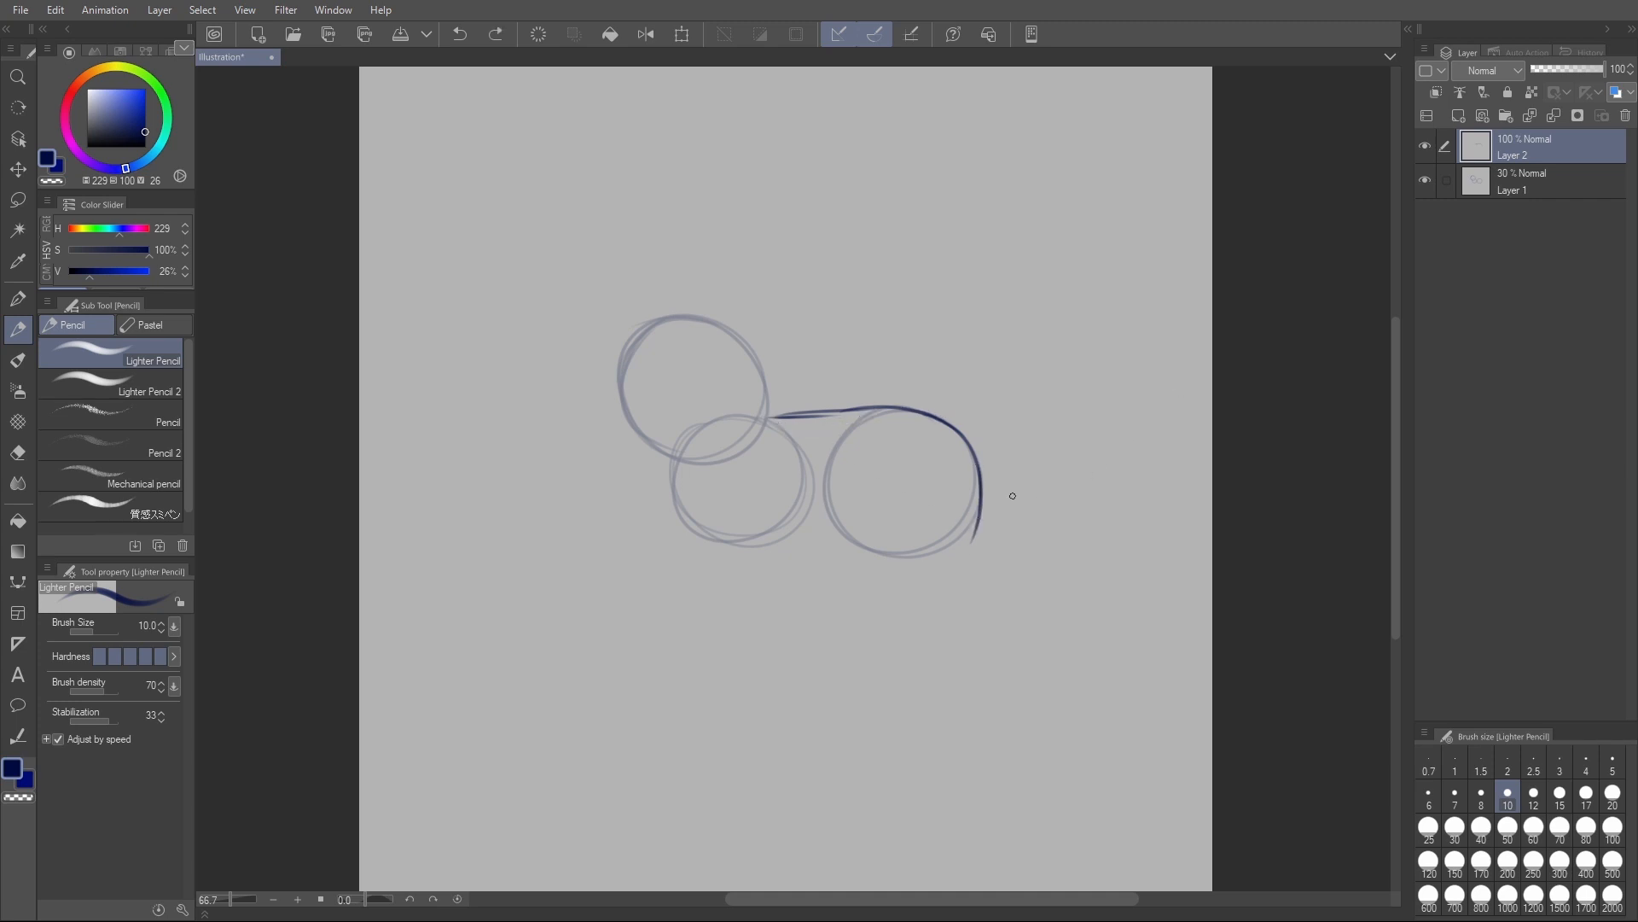
mouse_move(902, 410)
mouse_down()
mouse_move(972, 471)
mouse_move(964, 443)
mouse_move(989, 547)
mouse_up()
drag(873, 491, 922, 550)
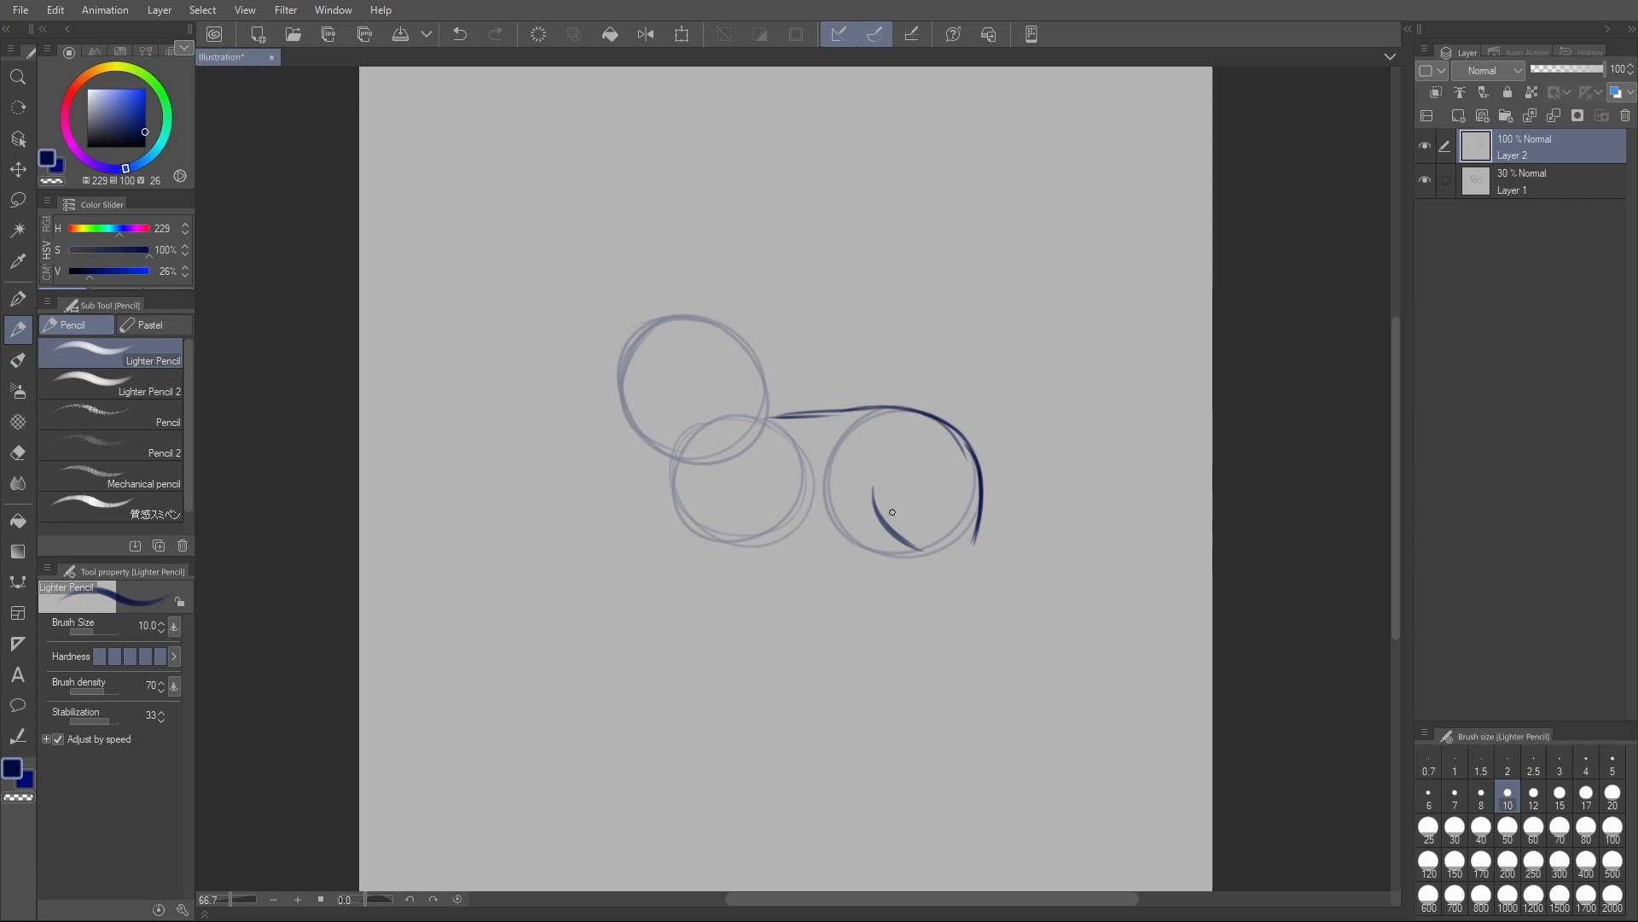
drag(868, 485, 913, 542)
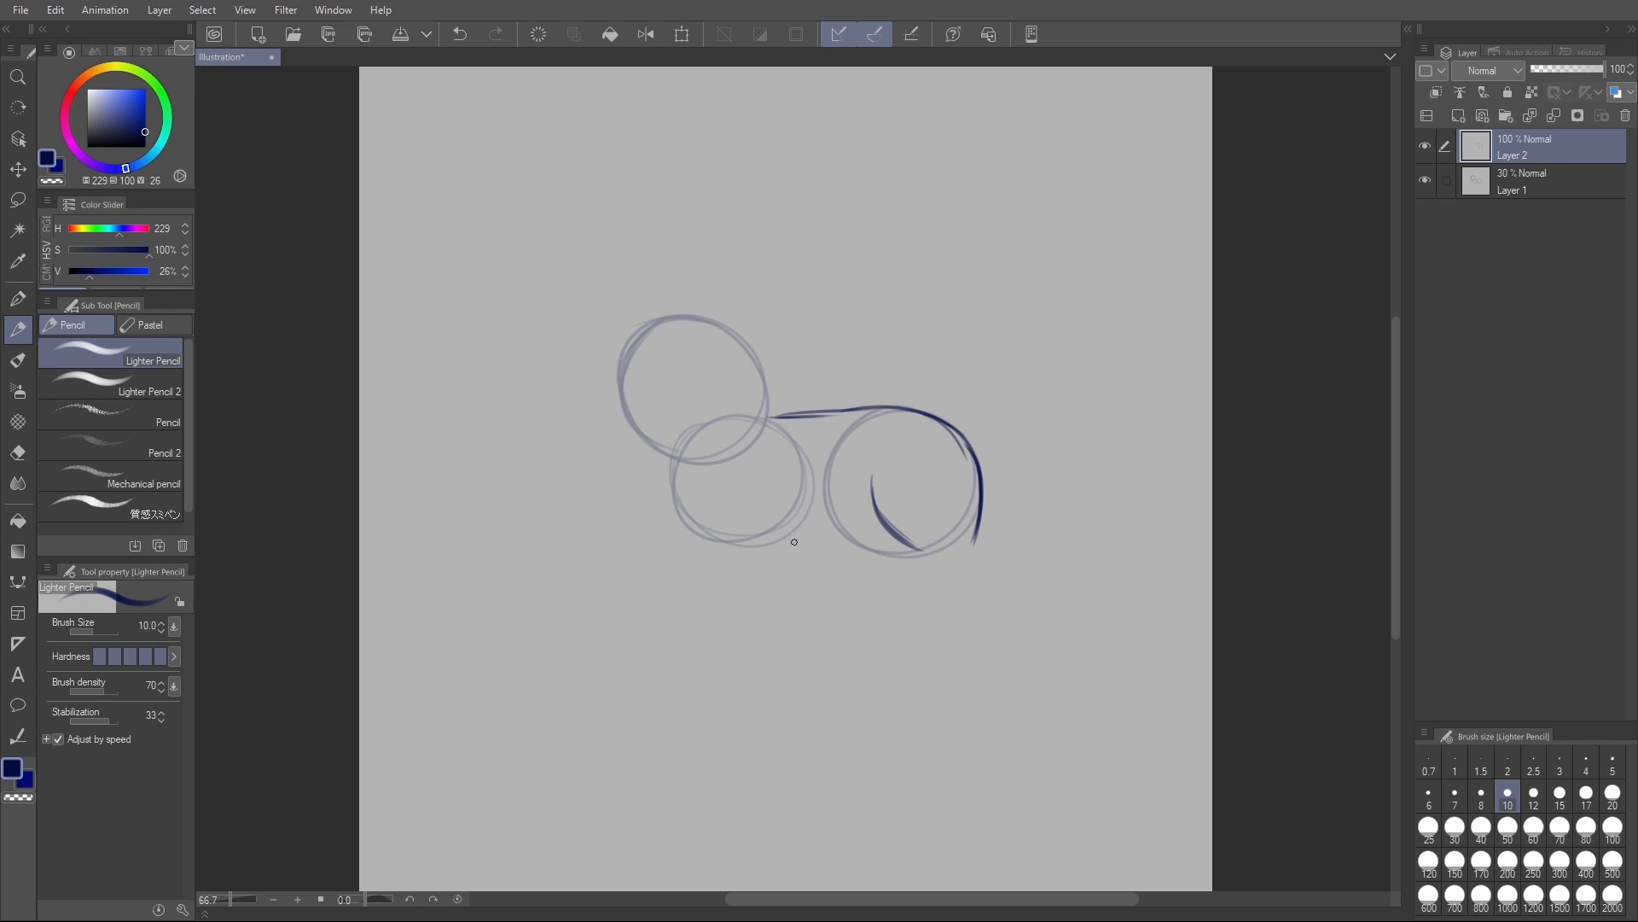
- Draw the belly line curving from the bottom of the chest circle to the thigh, redoing it until it fits
drag(774, 535, 895, 533)
key(ctrl+z)
drag(775, 543, 898, 558)
key(ctrl+z)
drag(757, 543, 913, 546)
- Draw the near hind leg from the rump down to the foot and back up into the thigh curve
drag(976, 538, 992, 555)
mouse_move(991, 554)
mouse_down()
mouse_move(977, 618)
mouse_move(954, 623)
mouse_move(981, 616)
mouse_move(953, 631)
mouse_move(980, 610)
mouse_up()
key(ctrl+z)
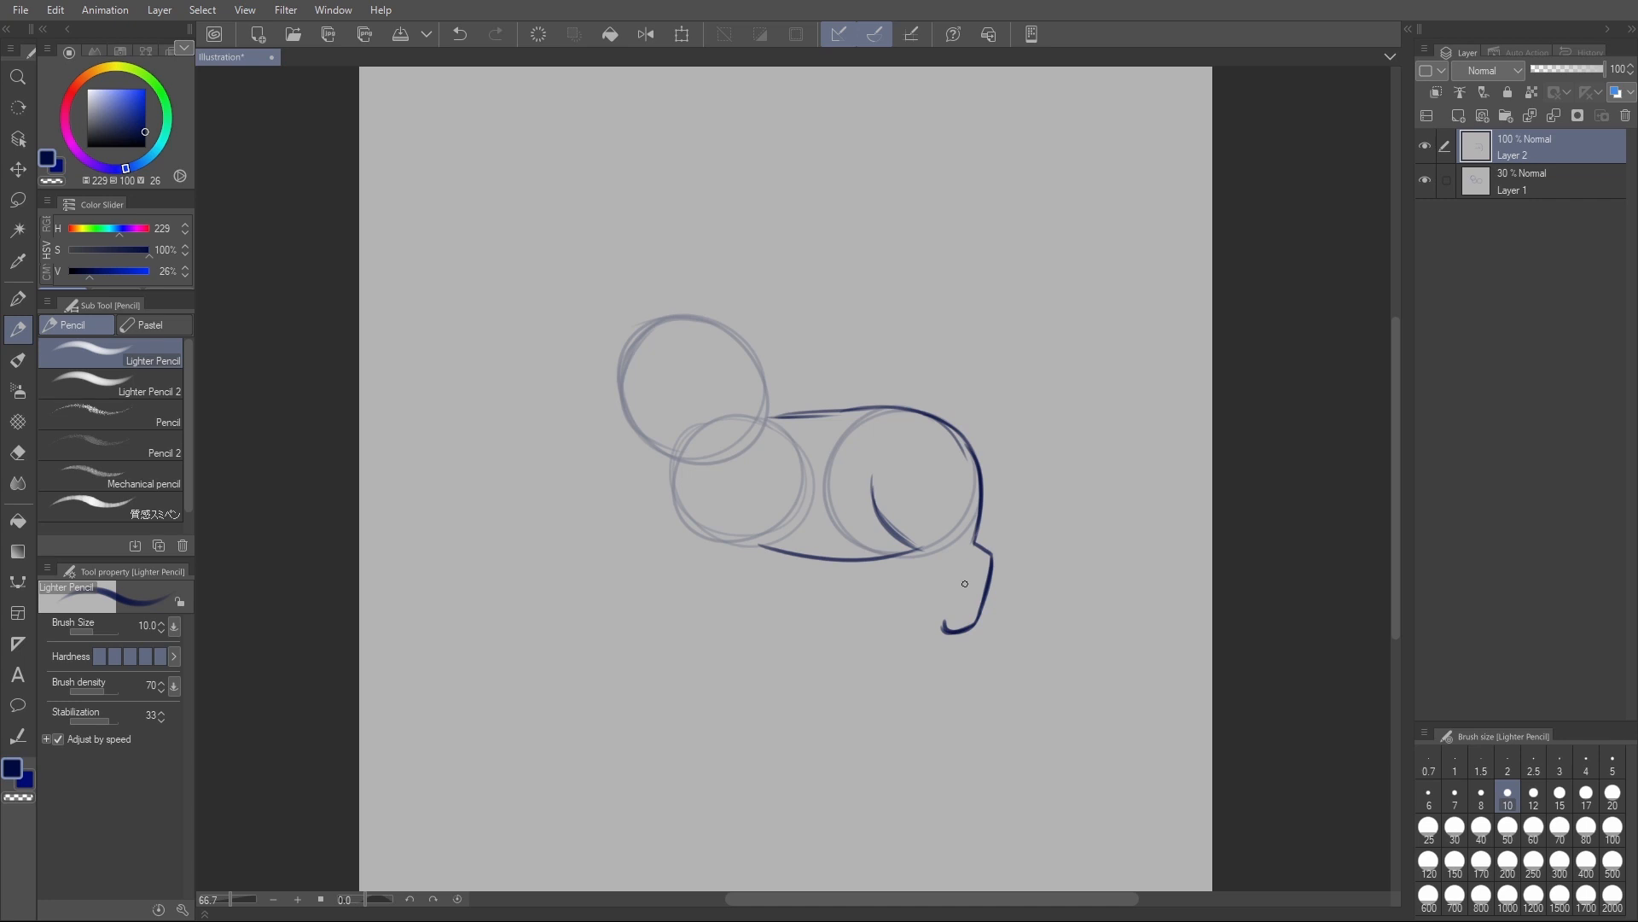
drag(952, 577, 942, 630)
mouse_move(871, 479)
mouse_down()
mouse_move(896, 542)
mouse_move(943, 570)
mouse_up()
key(ctrl+z)
mouse_move(872, 483)
mouse_down()
mouse_move(903, 548)
mouse_move(948, 566)
mouse_move(946, 600)
mouse_move(962, 576)
mouse_move(944, 616)
mouse_up()
- Draw a small curly tail at the rear of the rump, replacing the first, higher attempt
drag(963, 432, 1009, 395)
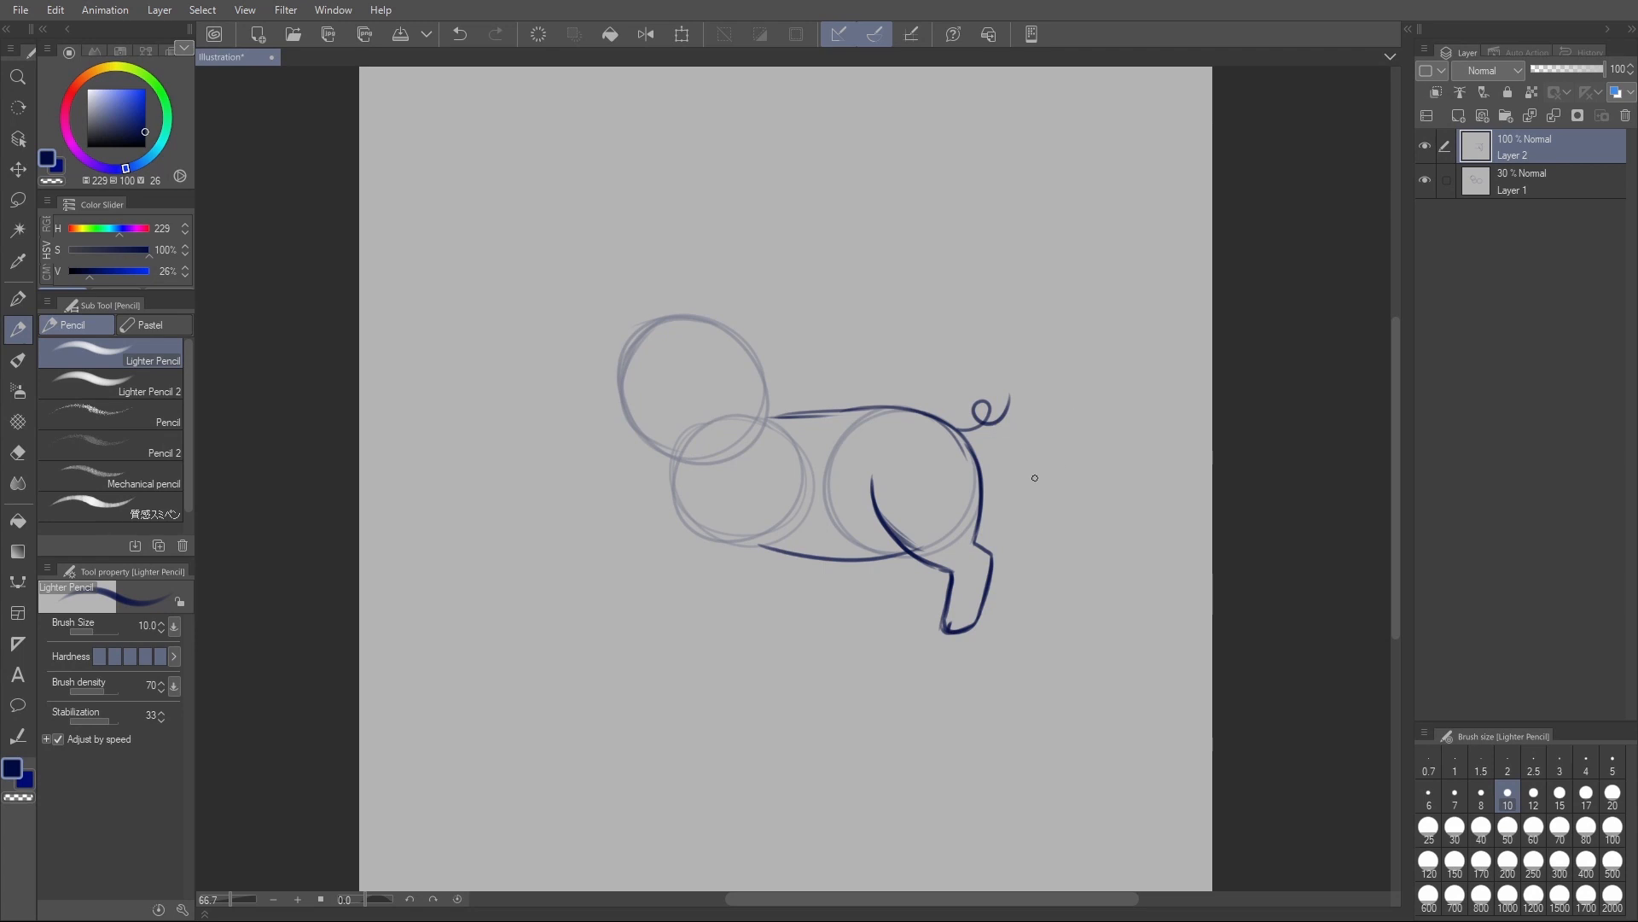
key(ctrl+z)
mouse_move(983, 459)
mouse_down()
mouse_move(1019, 427)
mouse_move(991, 426)
mouse_move(1024, 414)
mouse_up()
key(ctrl+z)
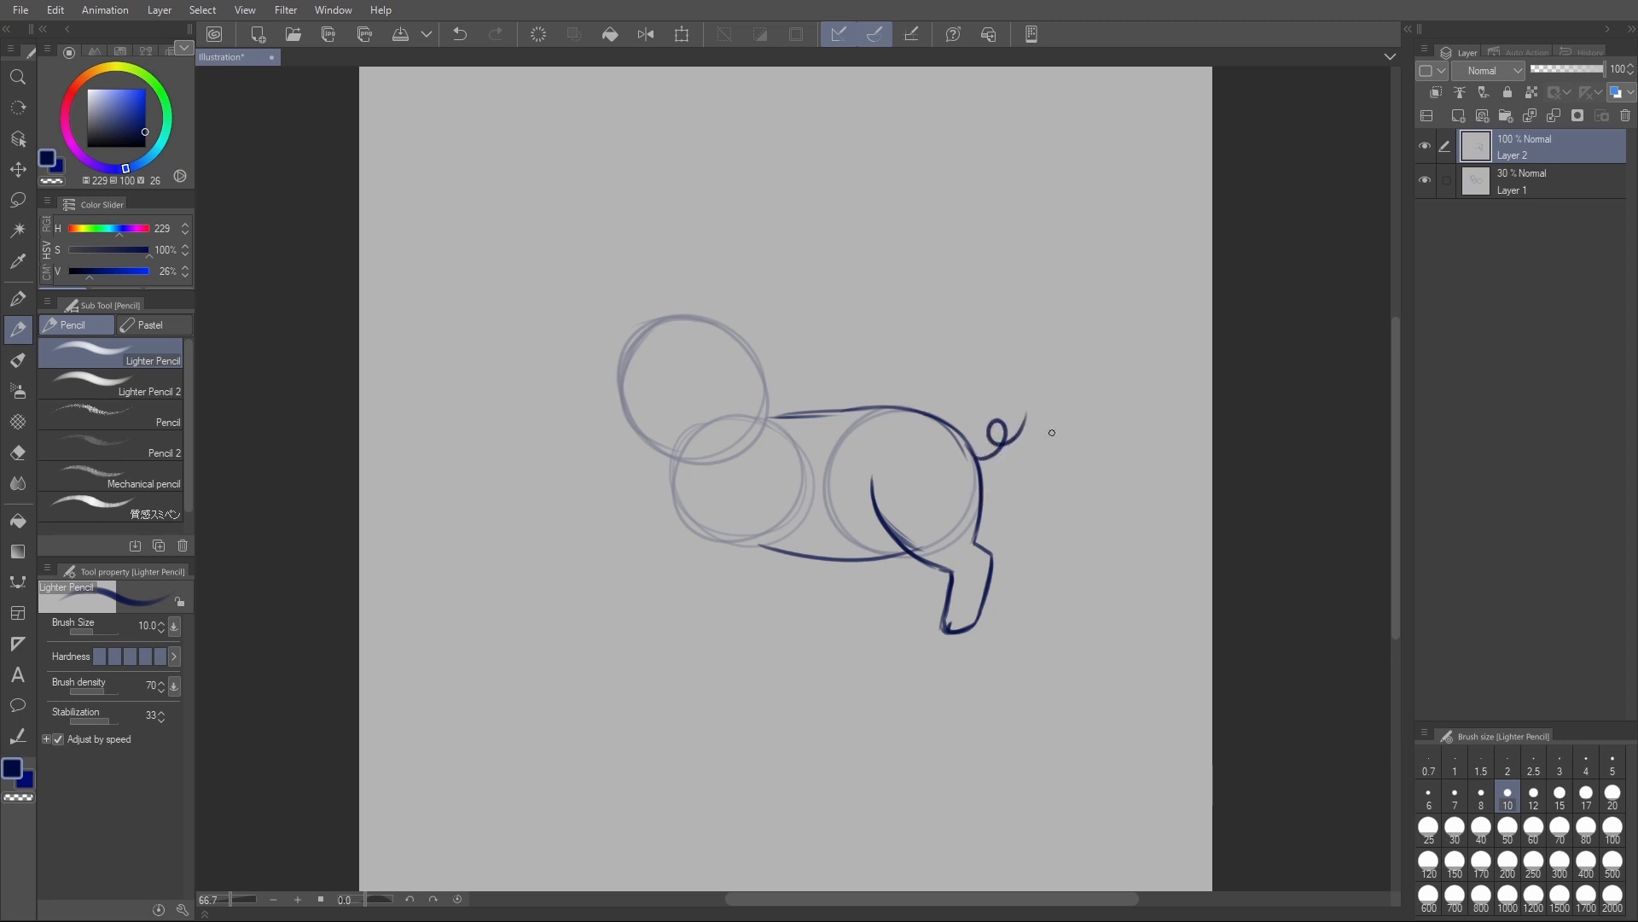
- Draw the far hind leg bending down from the belly in front of the near hind leg
scroll(1135, 474, up, 1)
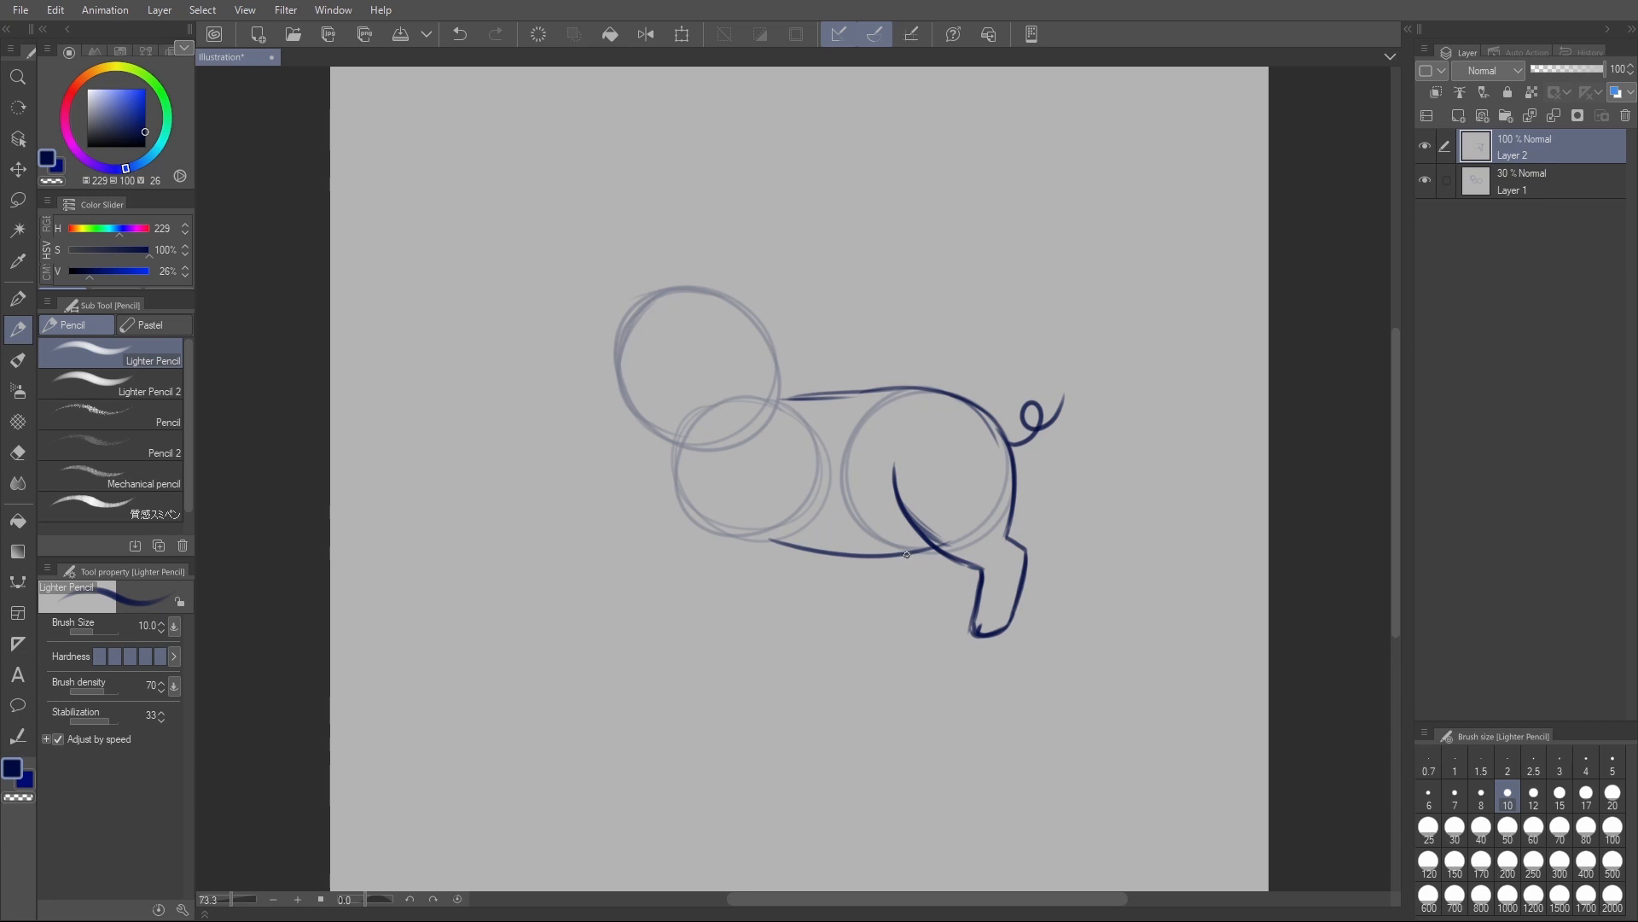
mouse_move(902, 555)
mouse_down()
mouse_move(956, 567)
mouse_move(952, 586)
mouse_up()
drag(958, 565, 924, 629)
mouse_move(904, 614)
mouse_down()
mouse_move(932, 606)
mouse_move(928, 621)
mouse_up()
key(ctrl+z)
mouse_move(920, 574)
mouse_down()
mouse_move(900, 618)
mouse_move(925, 622)
mouse_up()
mouse_move(906, 561)
mouse_down()
mouse_move(920, 573)
mouse_move(906, 612)
mouse_up()
- Clean up the stray lines around the far hind foot with the Hard eraser
key(e)
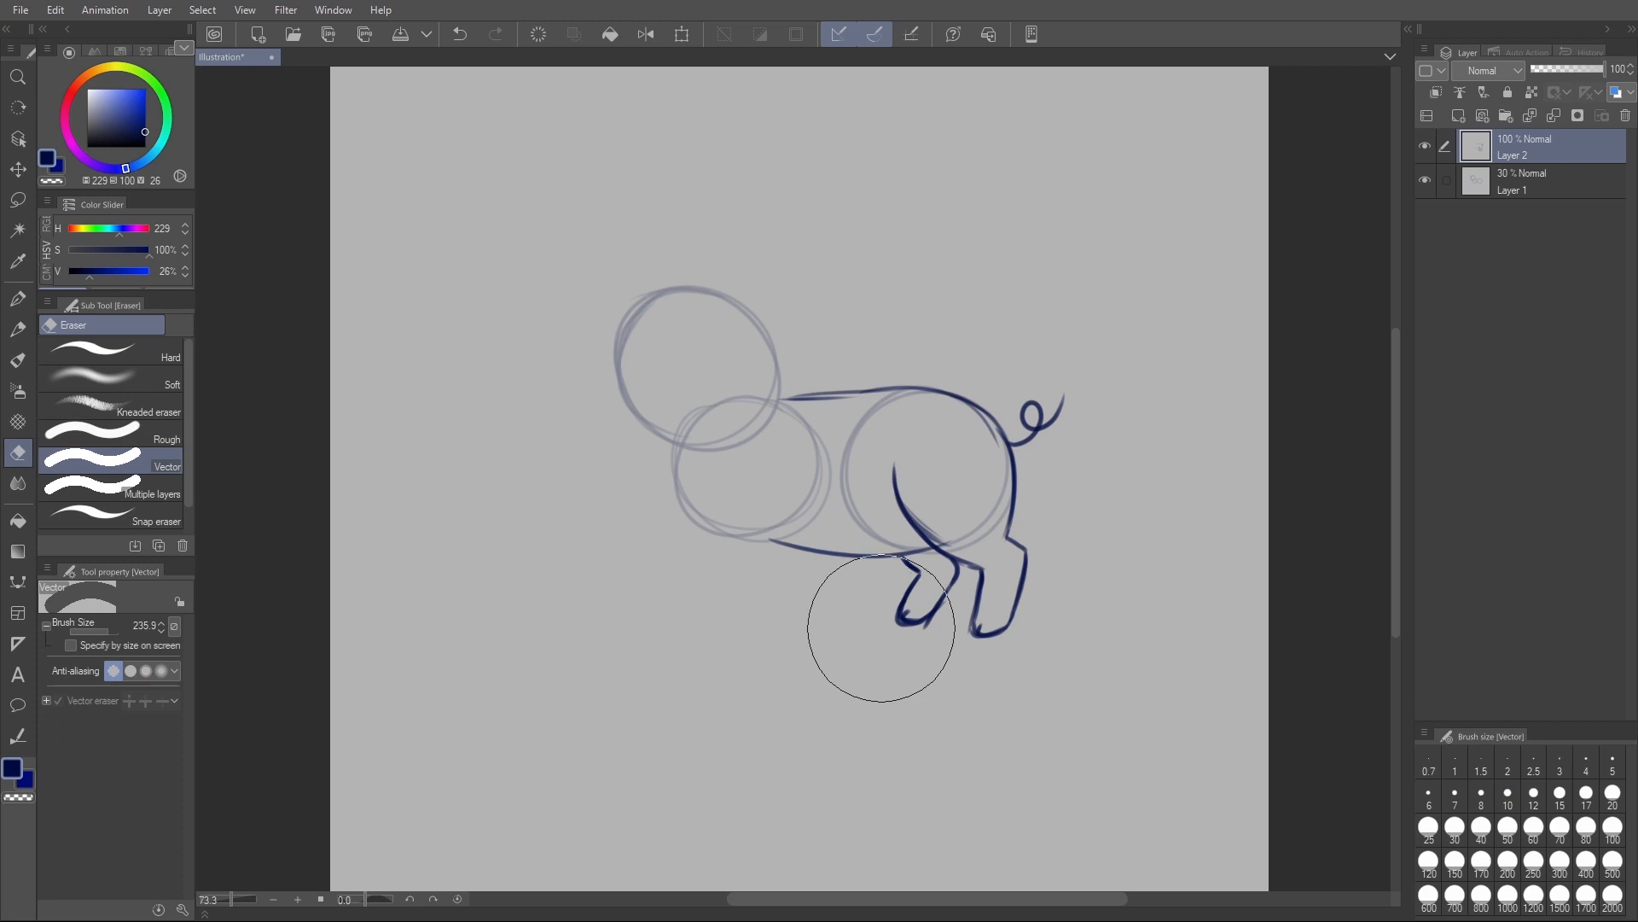
click(167, 355)
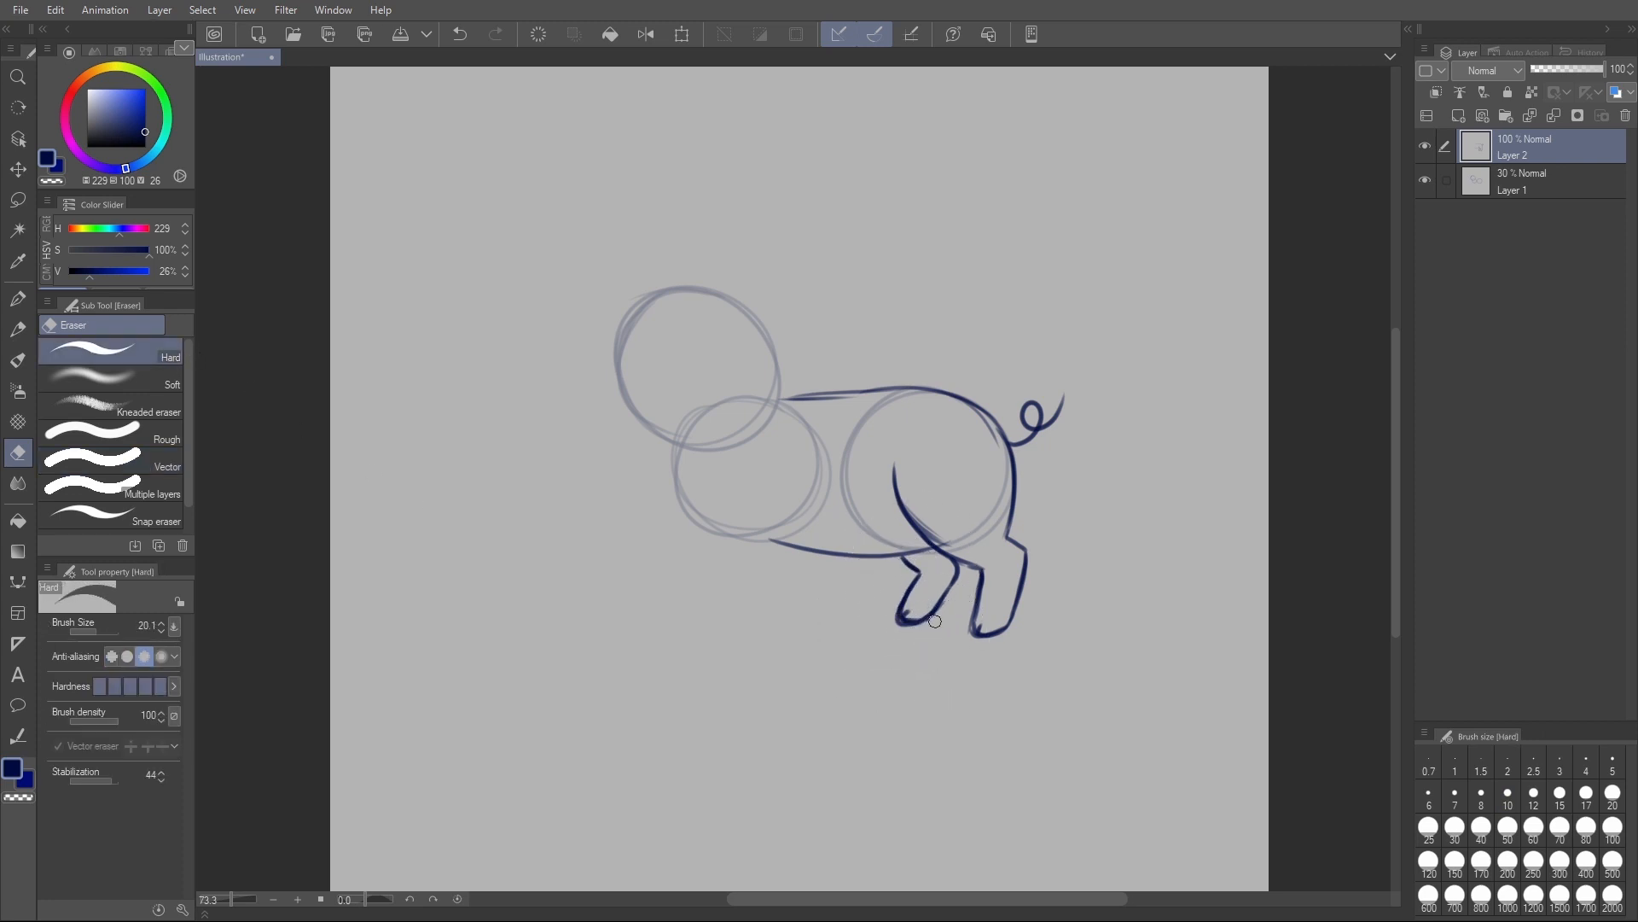
mouse_move(892, 613)
mouse_down()
mouse_move(949, 616)
mouse_move(931, 618)
mouse_move(963, 568)
mouse_move(956, 583)
mouse_up()
- Draw the front edge and foot of the near front leg, slanting from the chest toward the belly
key(p)
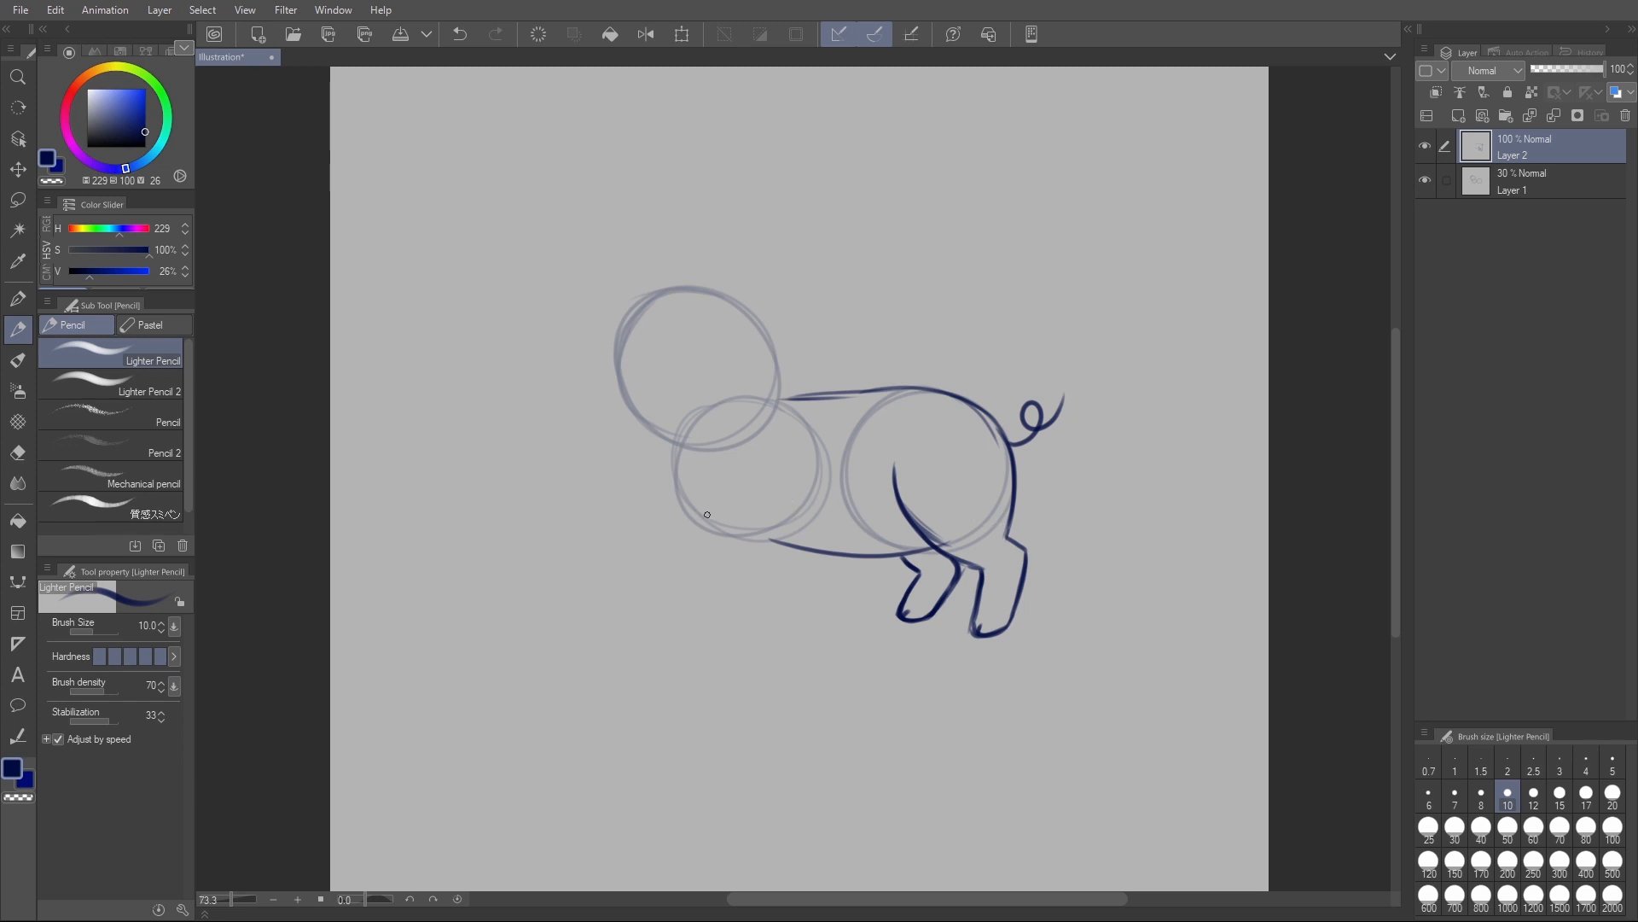
drag(684, 508, 727, 543)
mouse_move(730, 547)
mouse_down()
mouse_move(834, 628)
mouse_move(828, 581)
mouse_move(775, 509)
mouse_move(725, 541)
mouse_move(790, 610)
mouse_up()
key(ctrl+z)
drag(986, 636, 721, 629)
key(ctrl+z)
mouse_move(786, 608)
mouse_down()
mouse_move(821, 615)
mouse_move(812, 594)
mouse_up()
- Draw the back edge of the near front leg down to its foot and extend the chest line upward
drag(778, 486, 791, 539)
drag(779, 485, 790, 542)
mouse_move(713, 506)
mouse_down()
mouse_move(770, 488)
mouse_move(727, 507)
mouse_up()
key(ctrl+z)
key(ctrl+z)
key(ctrl+z)
mouse_move(790, 527)
mouse_down()
mouse_move(811, 593)
mouse_move(795, 618)
mouse_up()
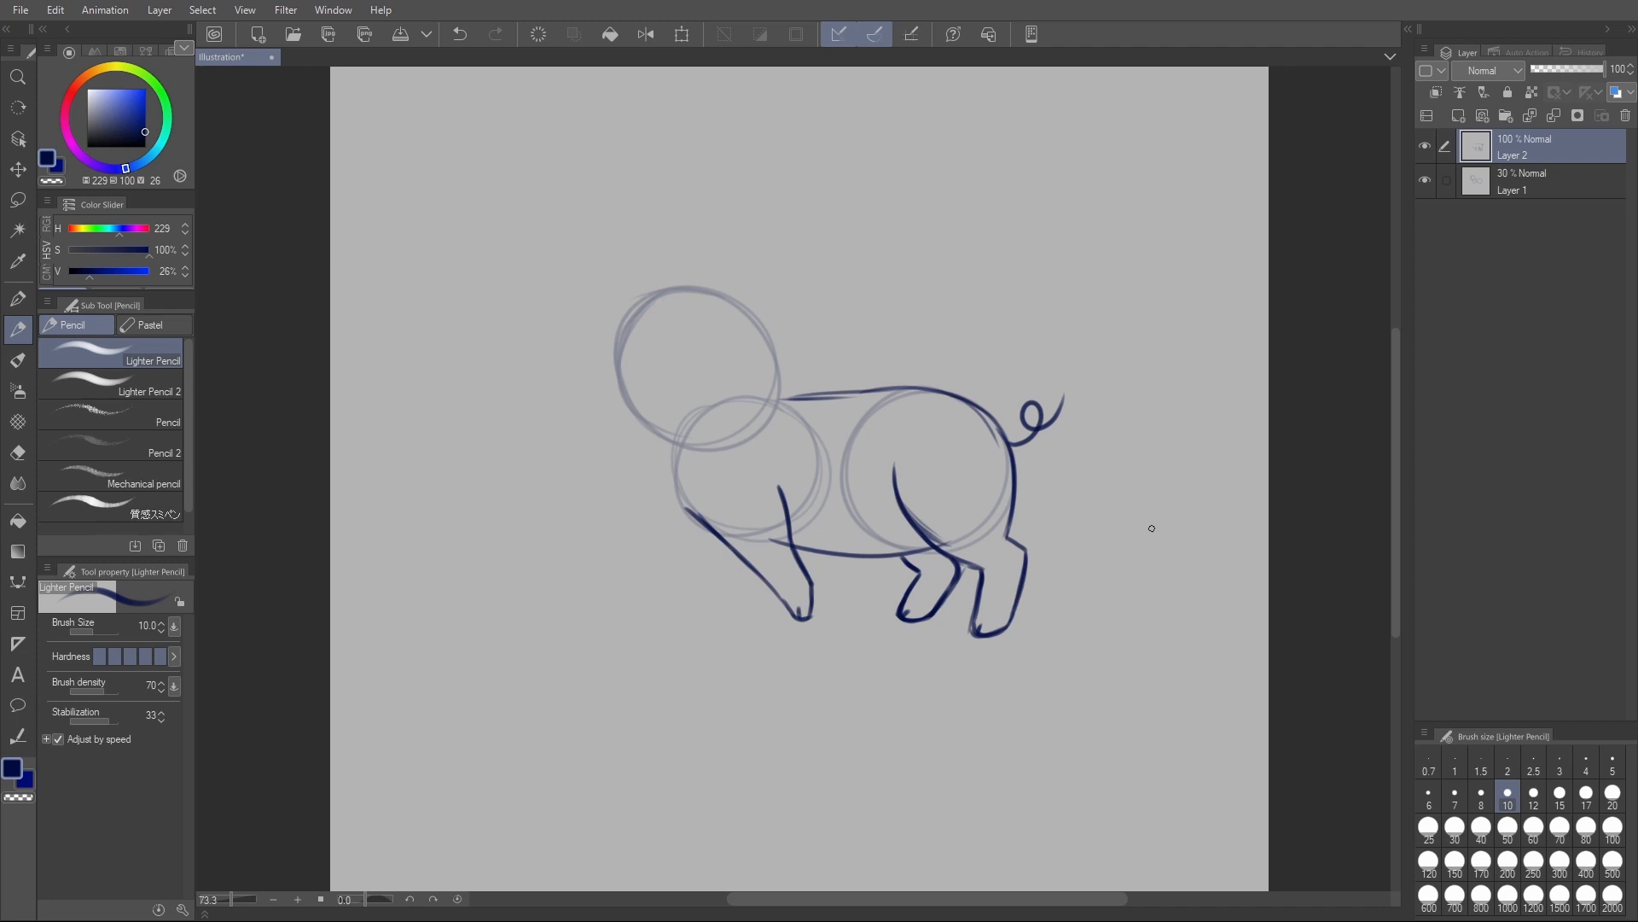
drag(669, 465, 706, 523)
- Select both layers together and rotate the whole sketch by about -0.9 degrees
ctrl+click(1528, 177)
click(681, 34)
drag(1269, 441, 1260, 466)
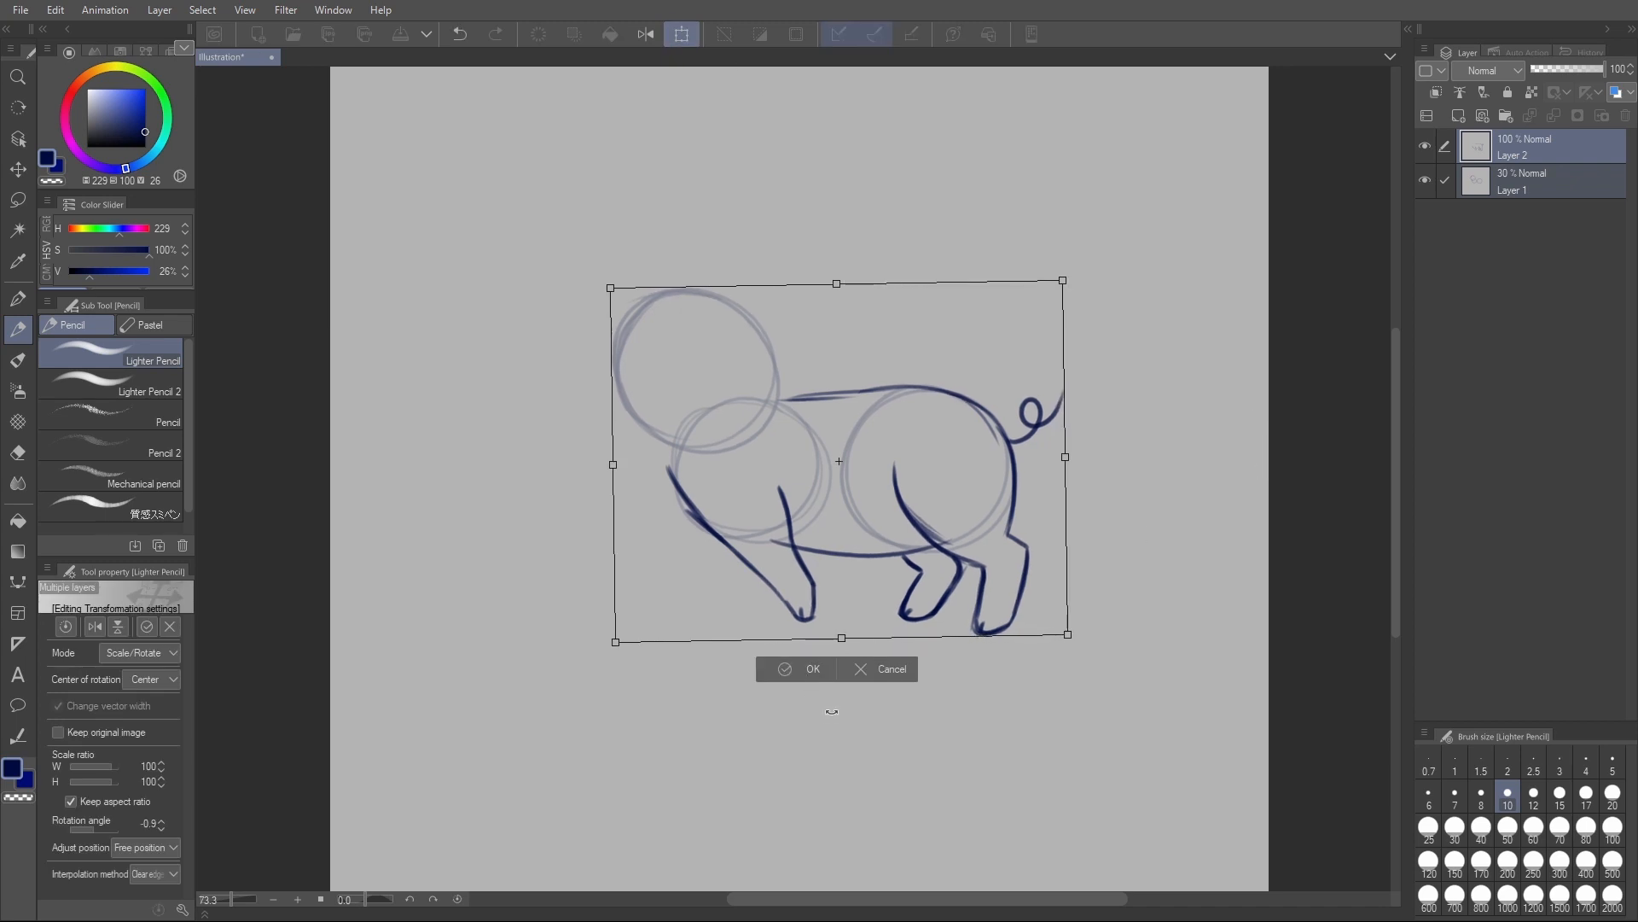
click(815, 671)
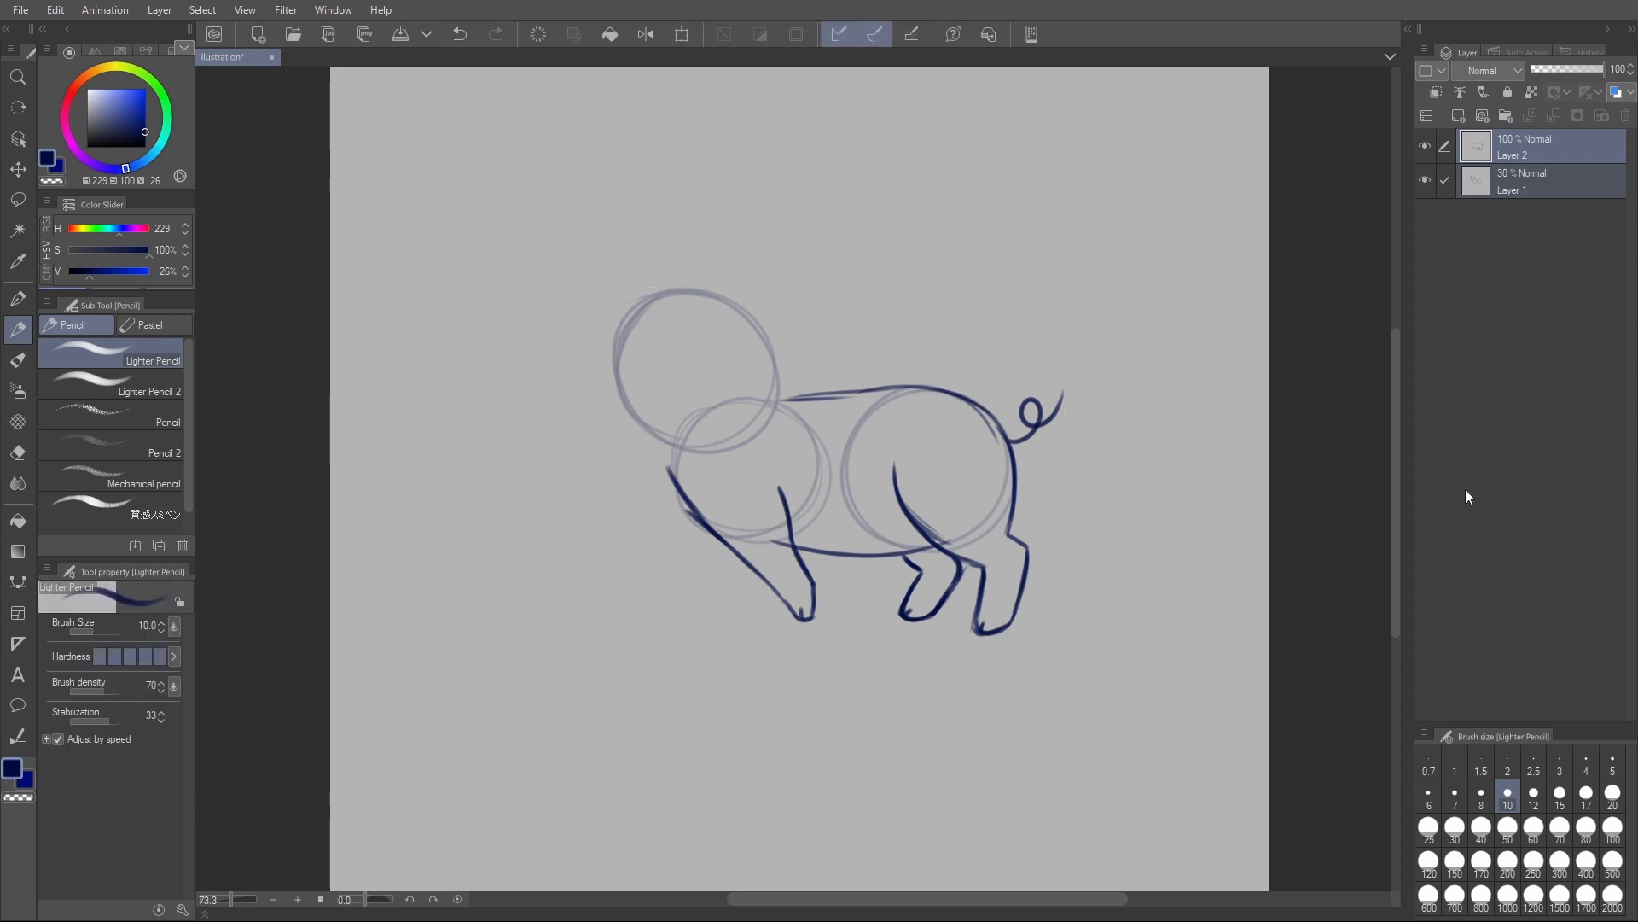
- Draw the far front leg on Layer 2, reaching forward and down from the chest
click(1570, 146)
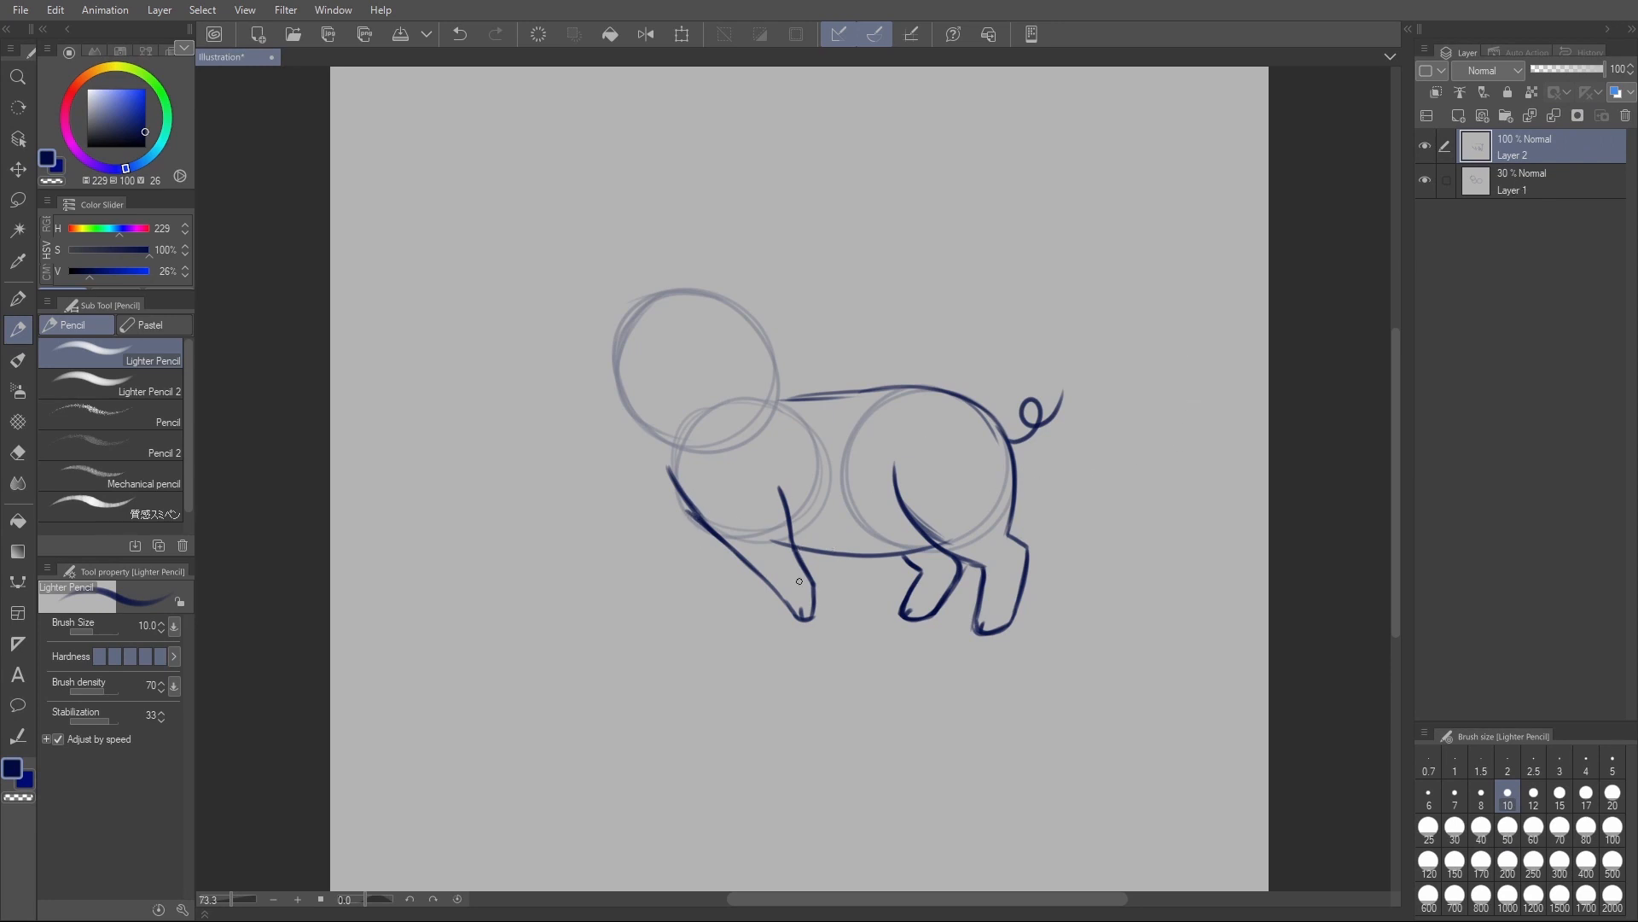
drag(695, 511, 673, 578)
drag(732, 550, 690, 614)
mouse_move(697, 535)
mouse_down()
mouse_move(725, 553)
mouse_move(708, 551)
mouse_up()
key(ctrl+z)
key(ctrl+z)
drag(676, 575, 654, 616)
key(ctrl+z)
mouse_move(674, 575)
mouse_down()
mouse_move(659, 609)
mouse_move(695, 604)
mouse_up()
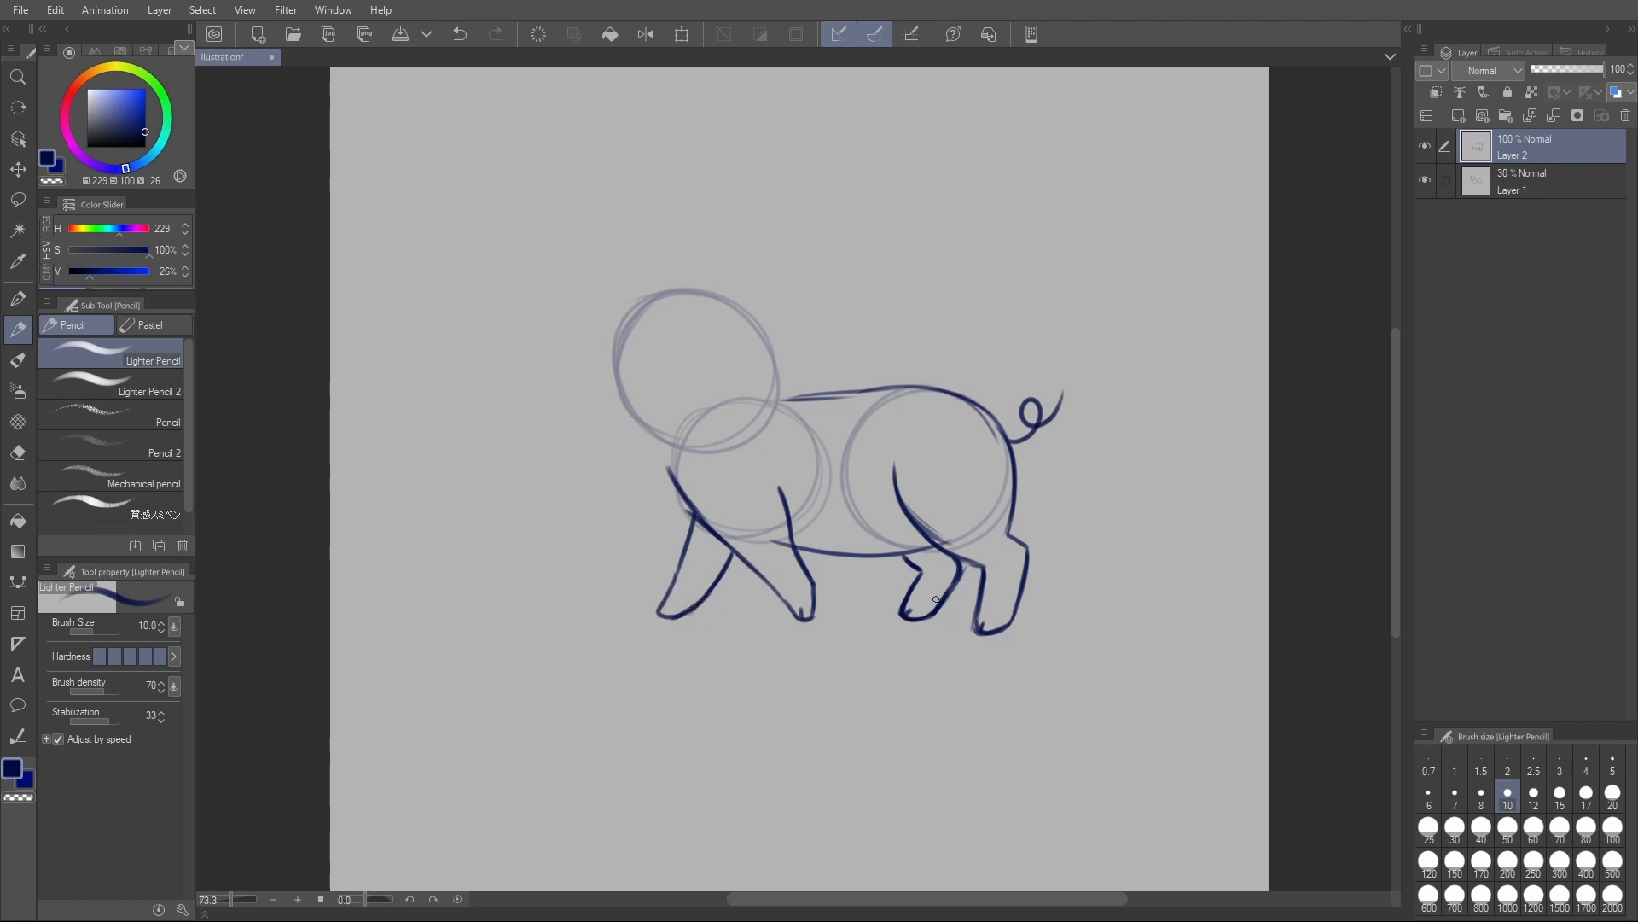
- Draw a temporary ground line across the front feet to compare their heights, and undo it
key(m)
key(p)
drag(653, 616, 811, 615)
key(ctrl+z)
drag(676, 618, 843, 622)
key(ctrl+z)
- Lasso the far front leg, shift it slightly upward with a free transform, and deselect
key(m)
mouse_move(678, 514)
mouse_down()
mouse_move(734, 567)
mouse_move(721, 609)
mouse_move(662, 587)
mouse_up()
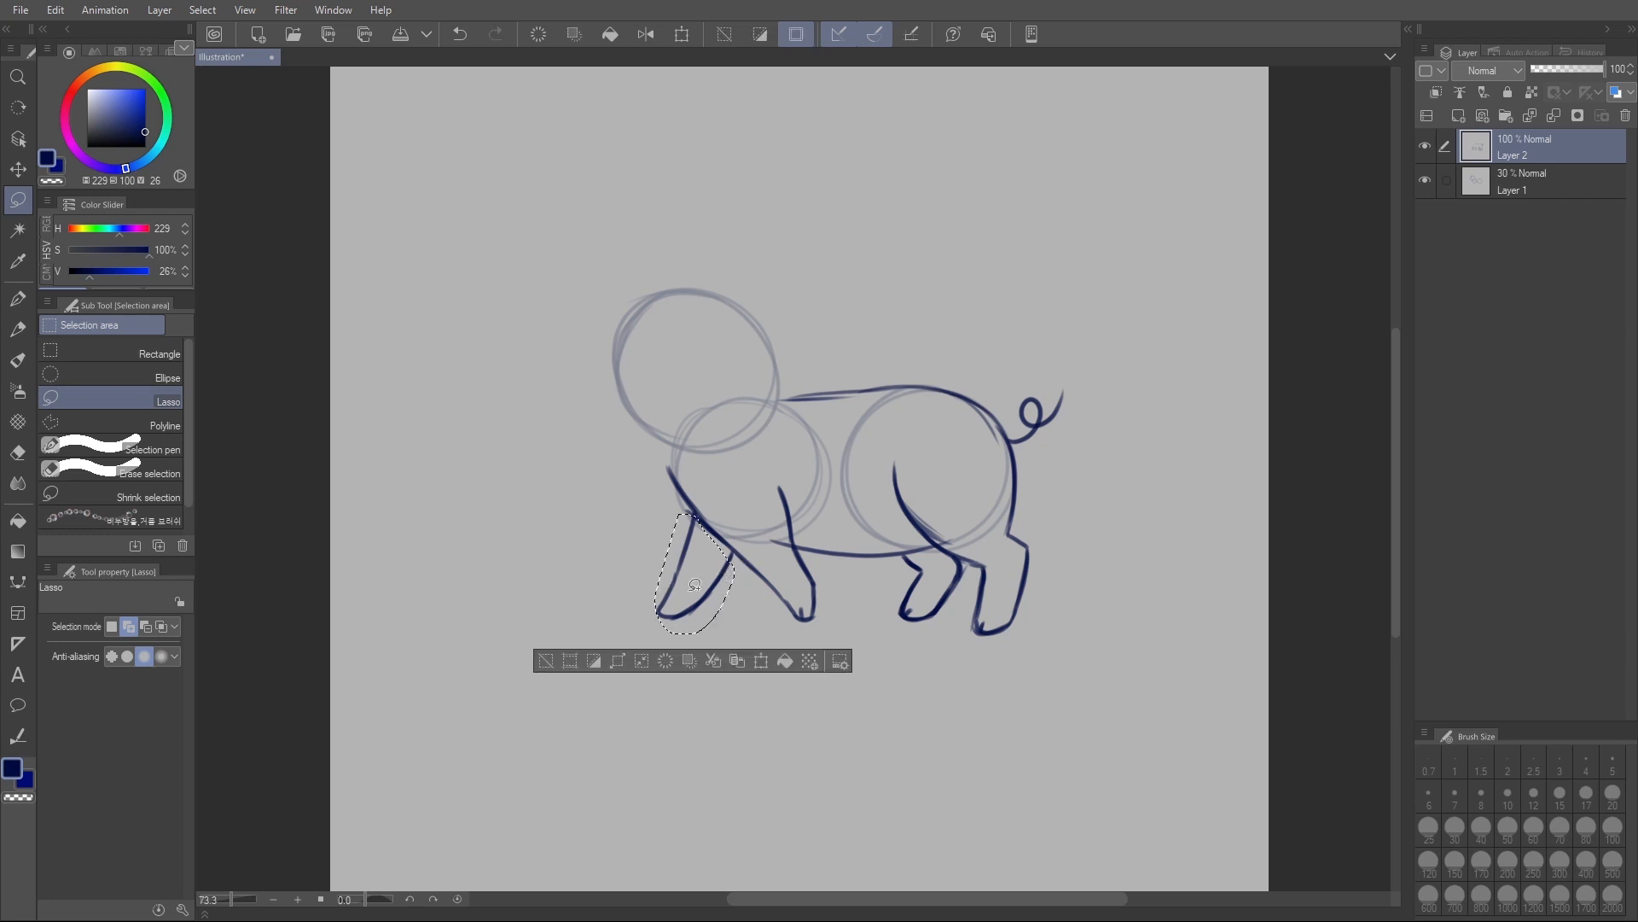
key(ctrl+t)
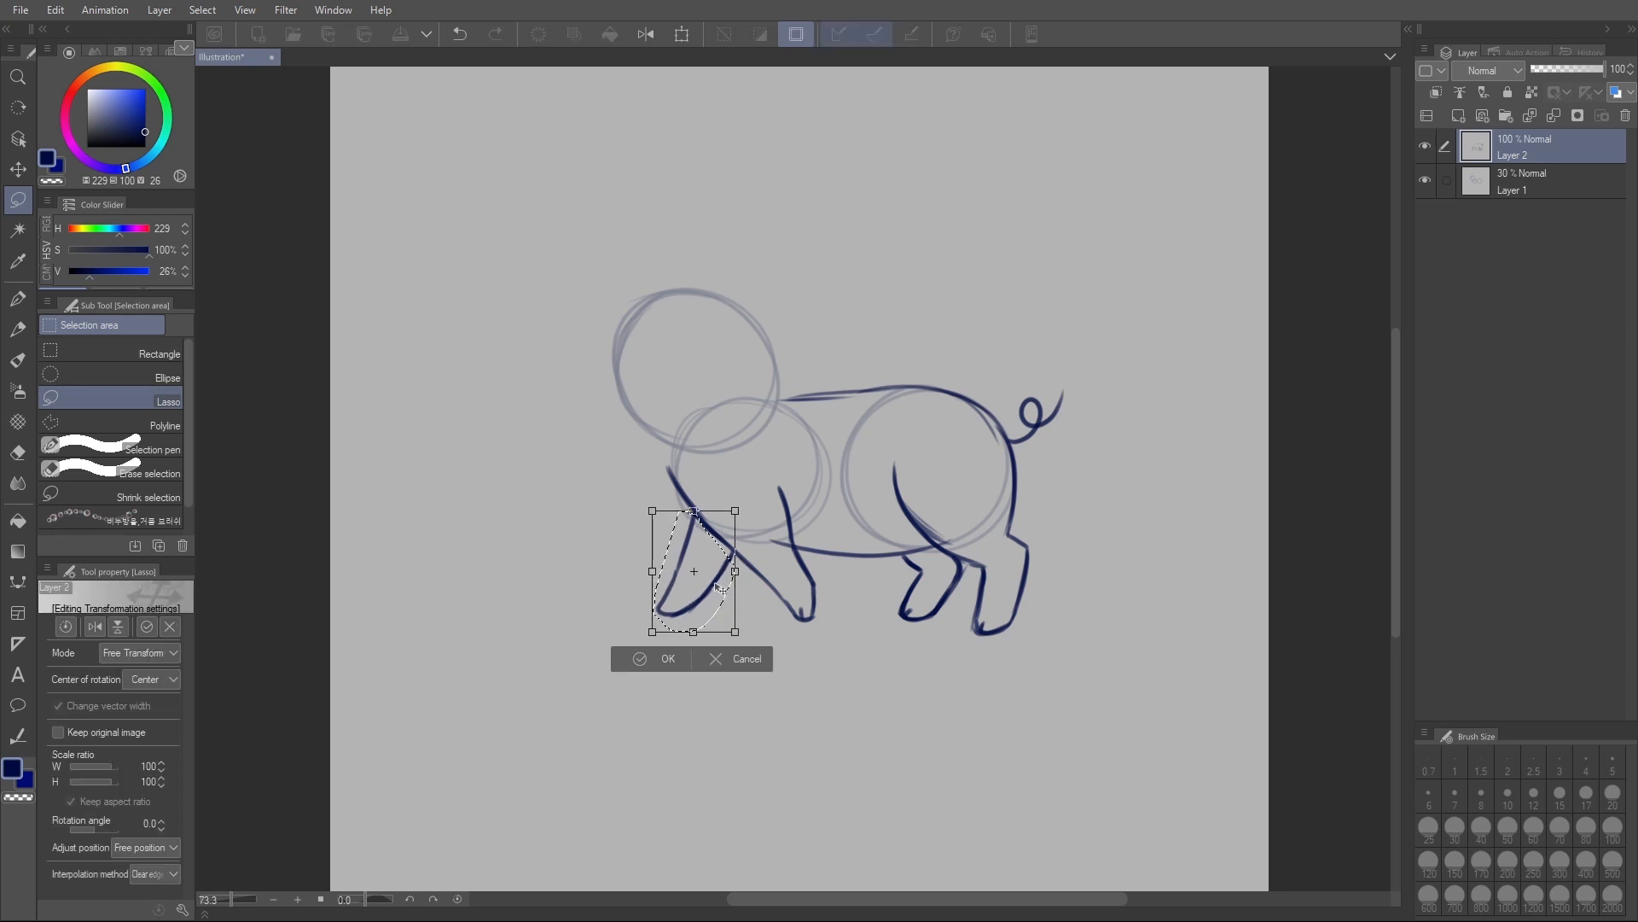
drag(722, 599, 725, 593)
click(680, 652)
key(ctrl+d)
key(e)
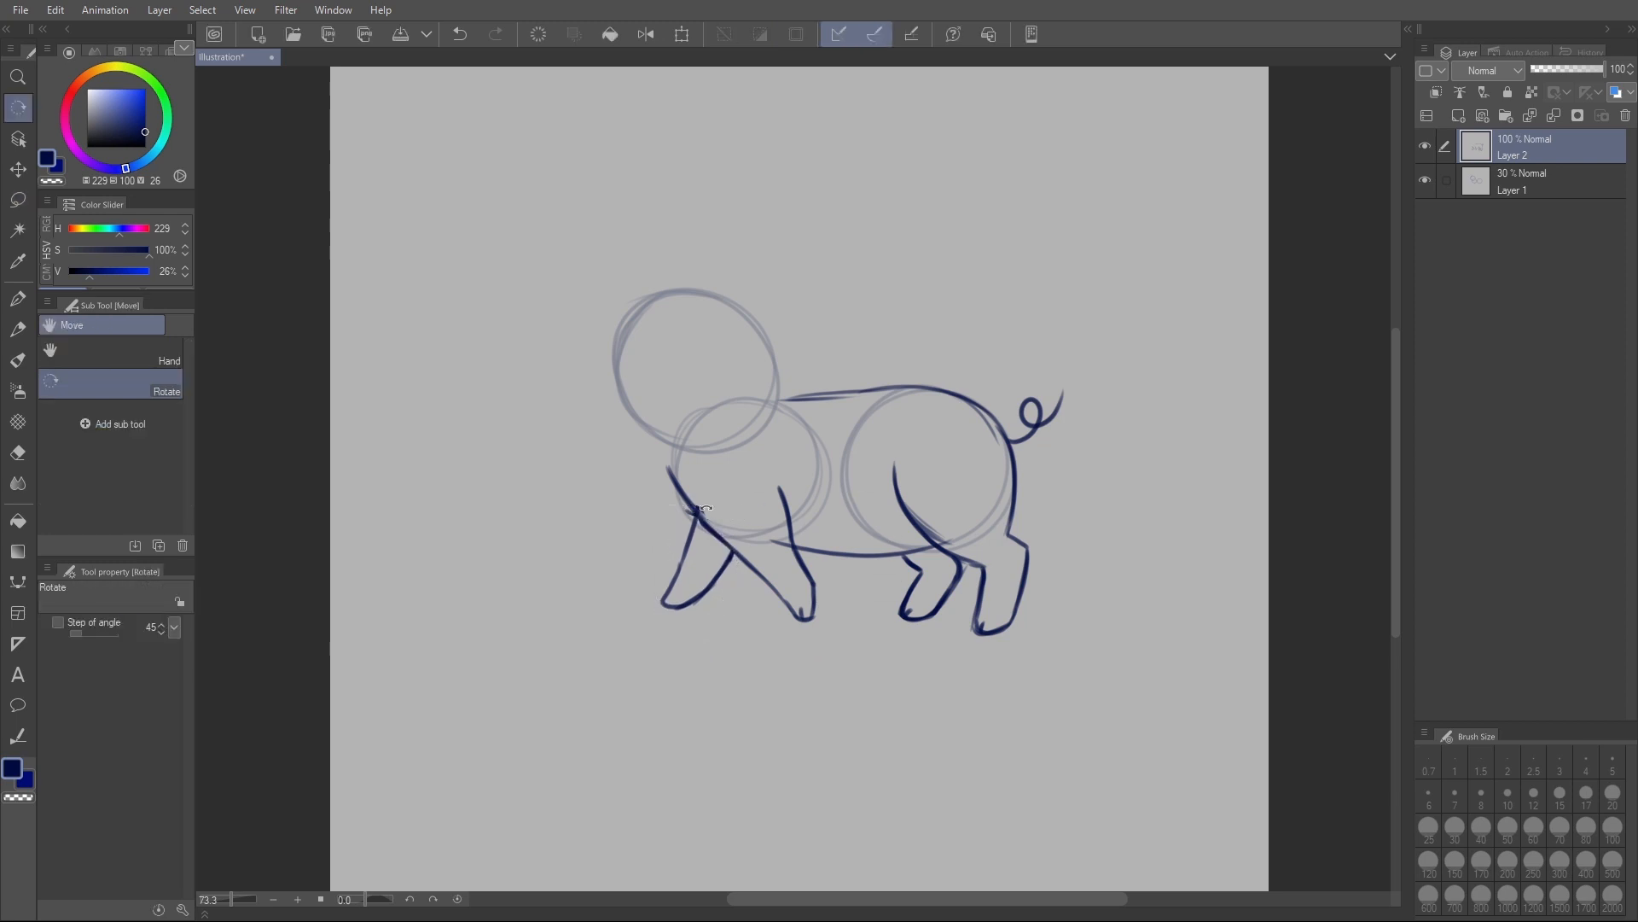
- Draw a small hoof mark at the tip of the far front foot on Layer 2
mouse_move(705, 506)
mouse_down()
mouse_move(719, 527)
mouse_move(710, 516)
mouse_up()
key(p)
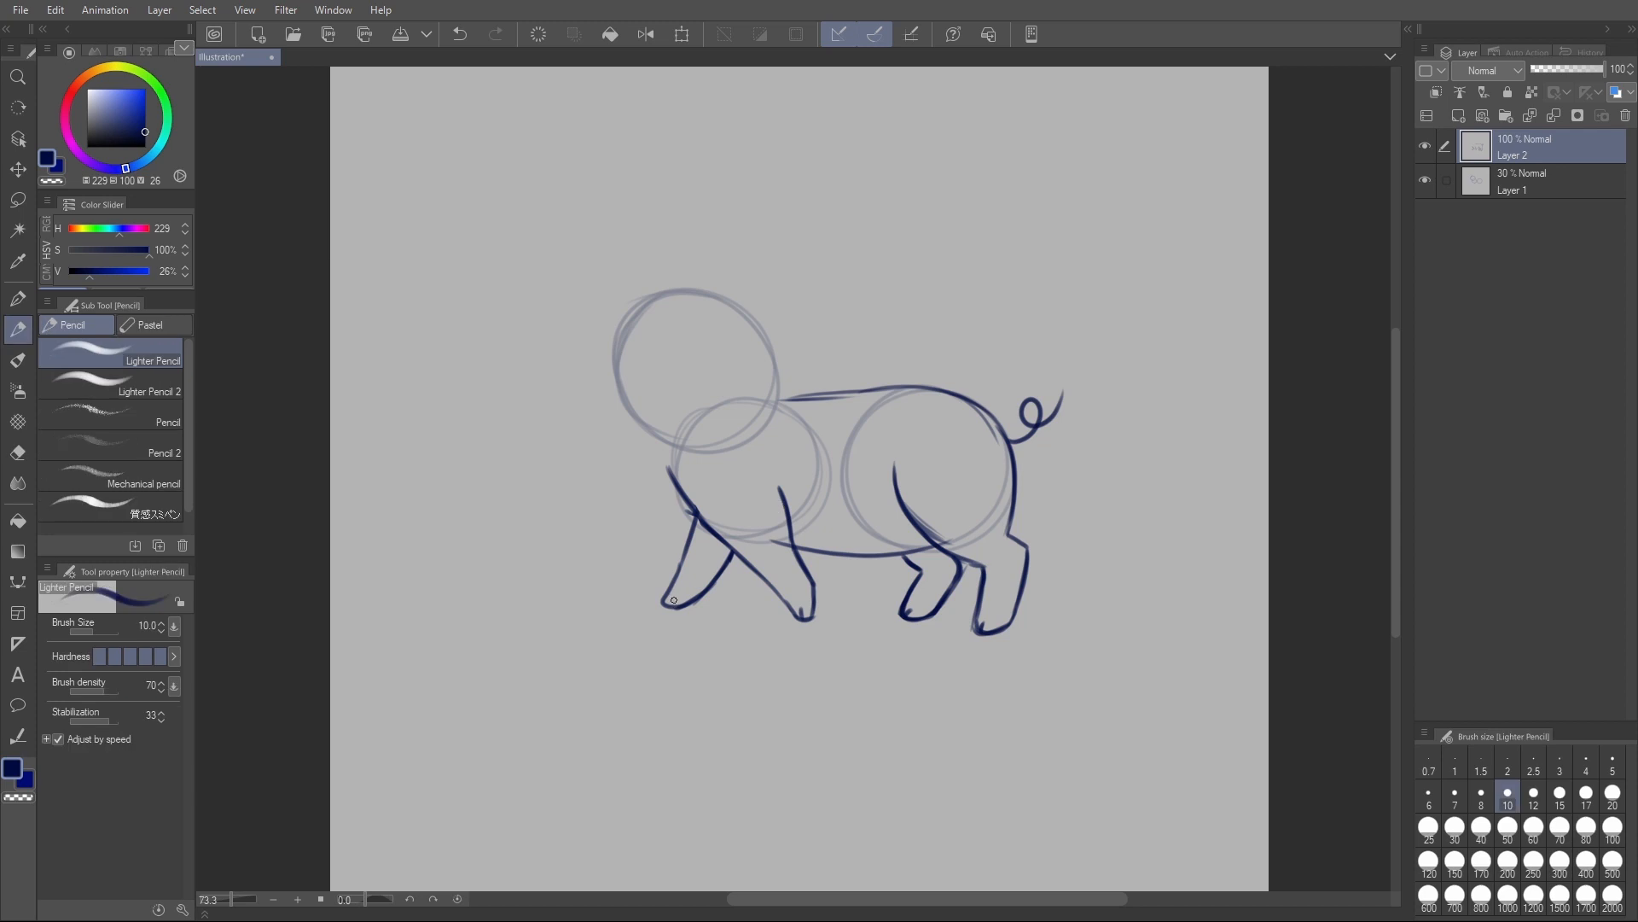
drag(665, 602, 675, 605)
scroll(947, 410, up, 1)
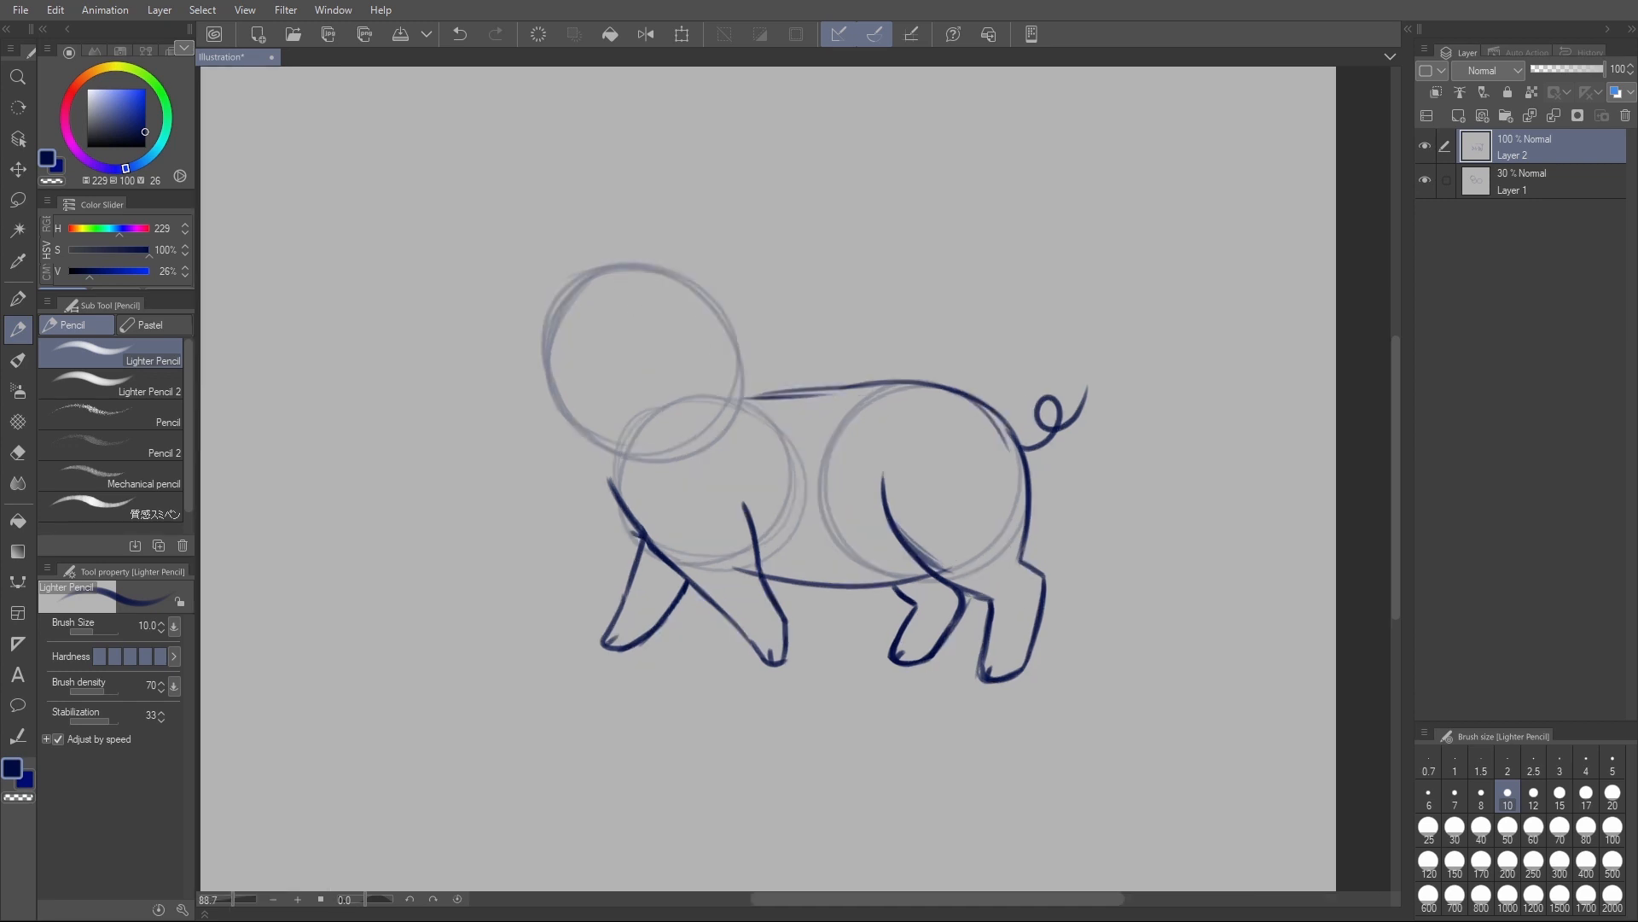
- Draw the curved crown of the head and a rounded snout with two nostrils and a crease above it
mouse_move(577, 292)
mouse_down()
mouse_move(616, 281)
mouse_move(685, 301)
mouse_up()
mouse_move(570, 299)
mouse_down()
mouse_move(607, 285)
mouse_move(696, 303)
mouse_up()
mouse_move(559, 418)
mouse_down()
mouse_move(627, 399)
mouse_move(607, 394)
mouse_move(643, 419)
mouse_move(621, 441)
mouse_move(559, 432)
mouse_move(594, 395)
mouse_move(648, 417)
mouse_move(622, 442)
mouse_move(589, 436)
mouse_up()
key(ctrl+z)
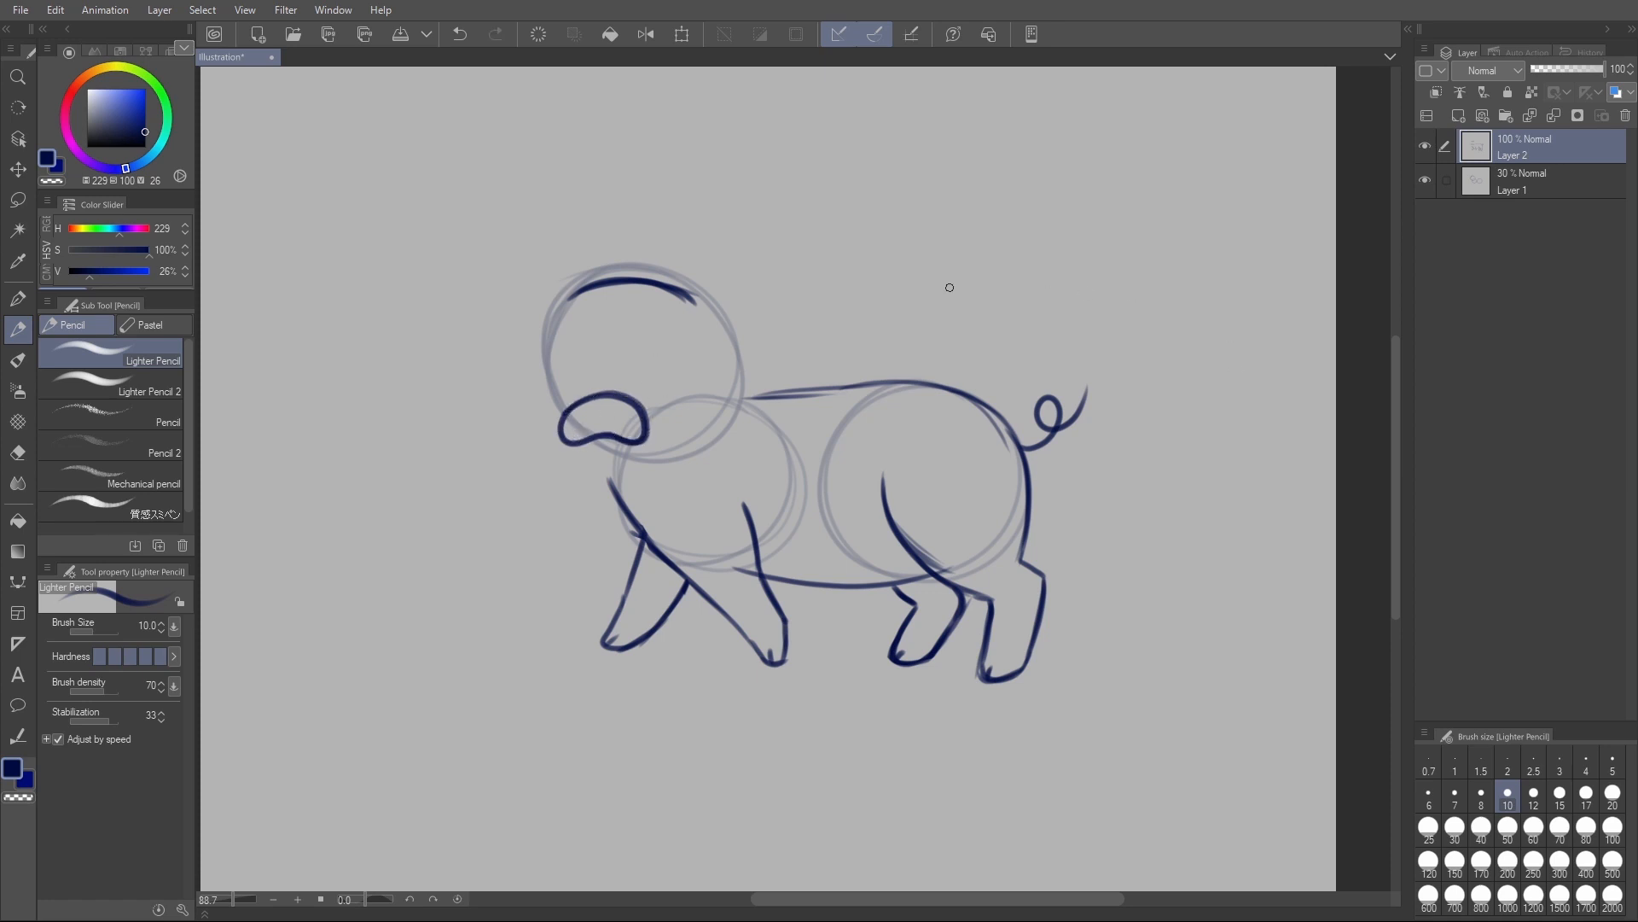
drag(626, 420, 588, 419)
drag(593, 384, 636, 386)
- Try small folded ears on both sides of the head, and erase them
mouse_move(693, 293)
mouse_down()
mouse_move(772, 305)
mouse_move(776, 334)
mouse_move(735, 317)
mouse_move(740, 347)
mouse_up()
mouse_move(577, 284)
mouse_down()
mouse_move(560, 265)
mouse_move(539, 273)
mouse_move(513, 305)
mouse_move(547, 292)
mouse_move(543, 317)
mouse_up()
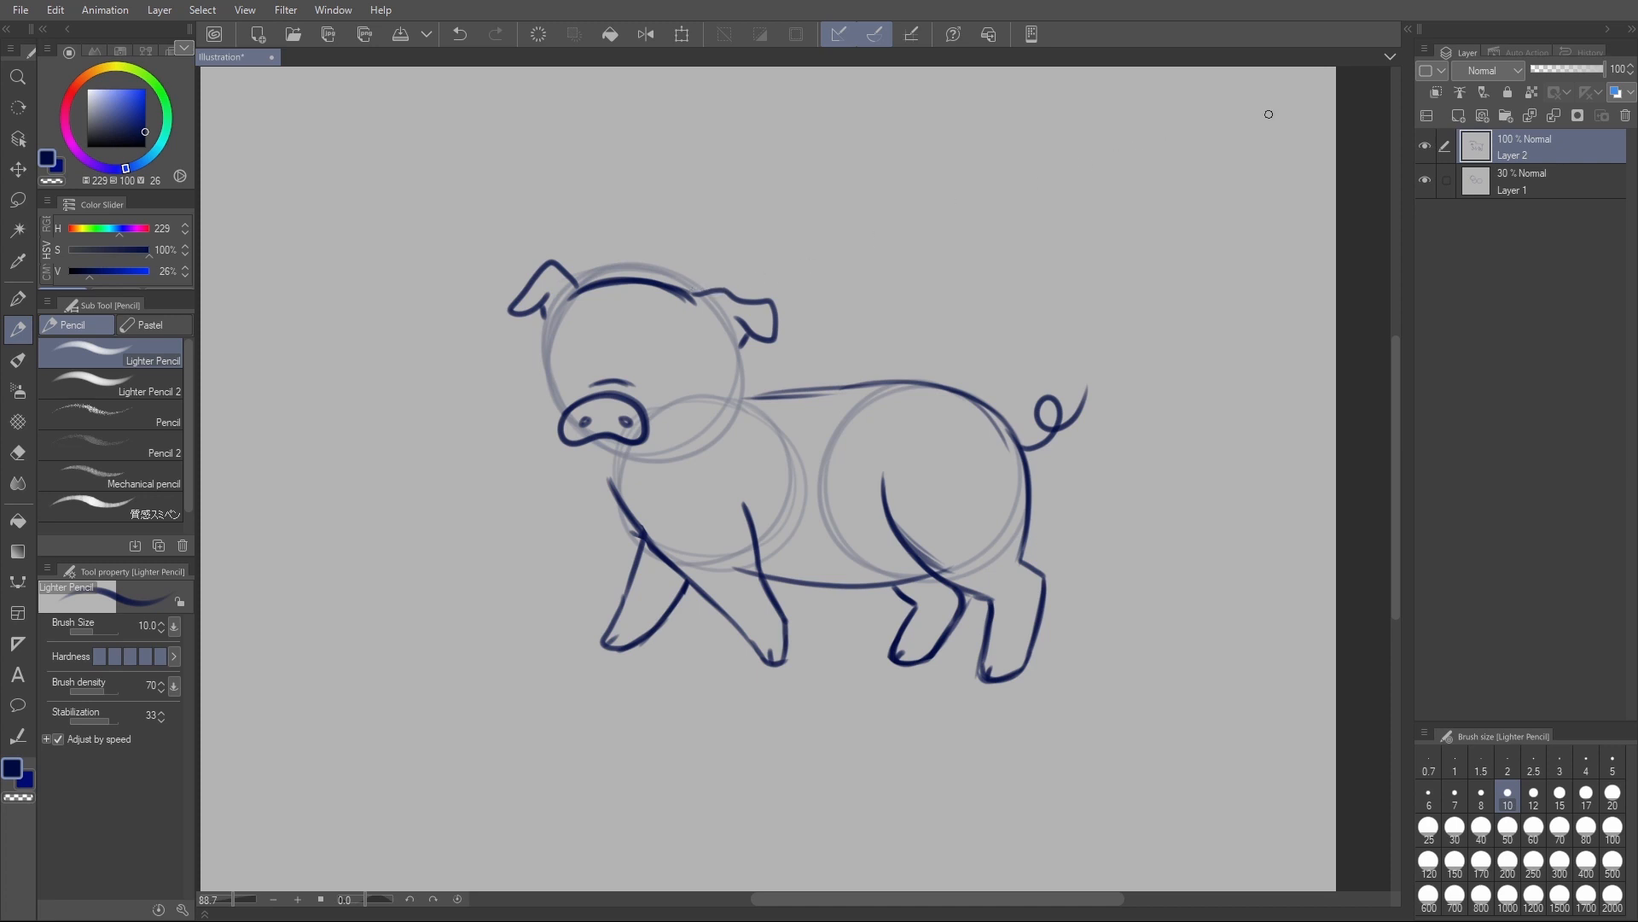
key(e)
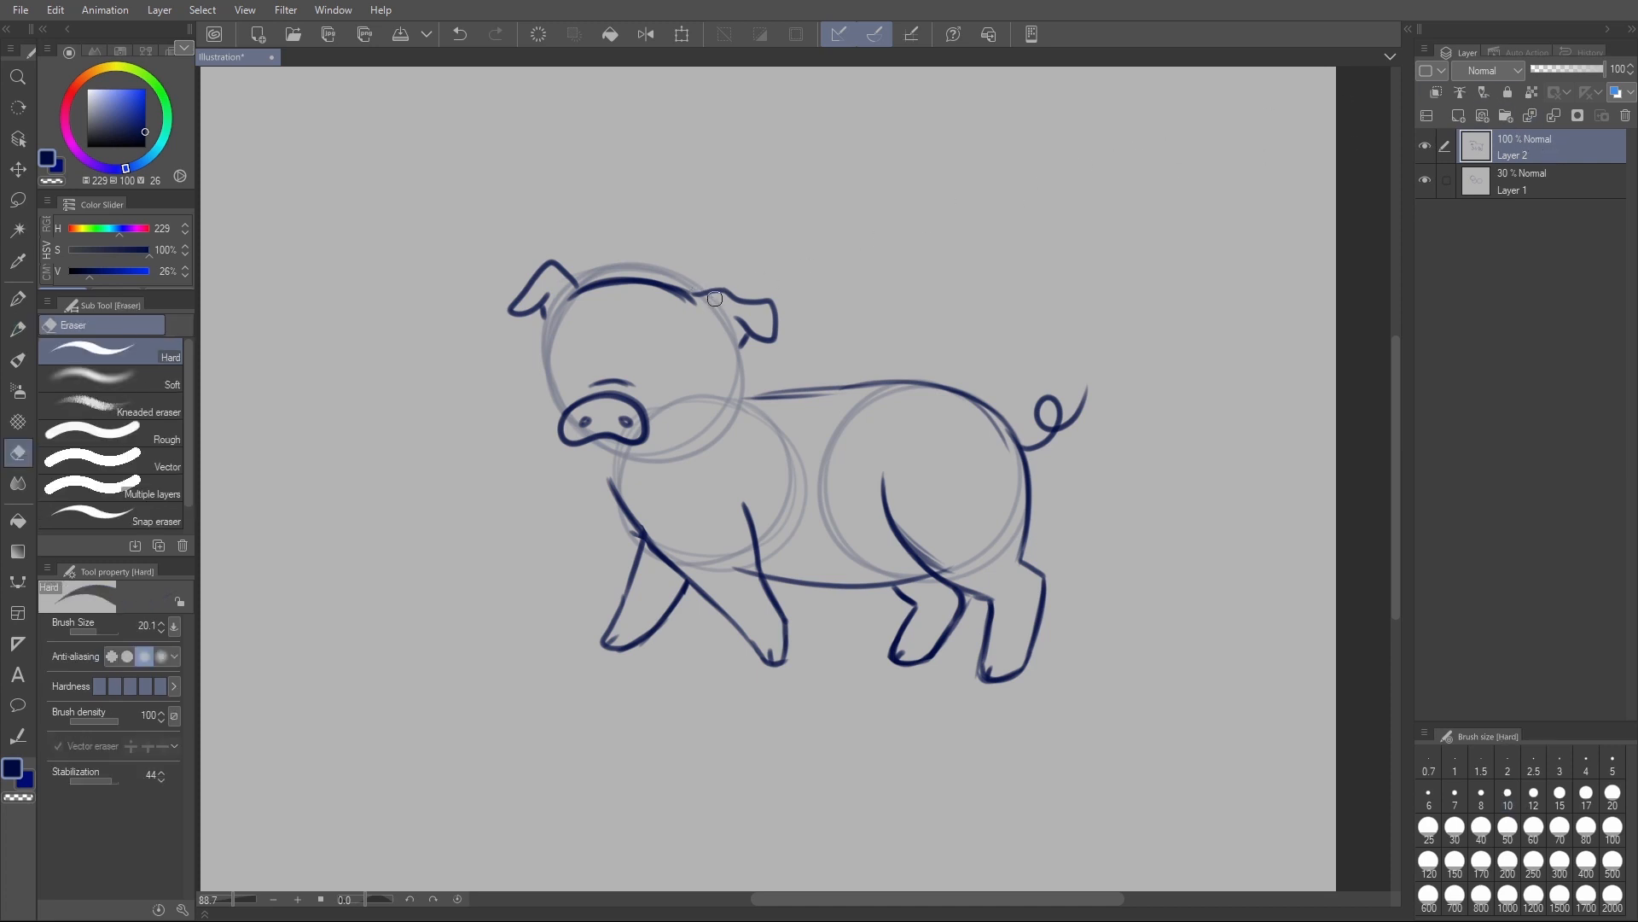
mouse_move(739, 279)
mouse_down()
mouse_move(716, 286)
mouse_move(755, 331)
mouse_move(761, 304)
mouse_move(750, 347)
mouse_up()
drag(571, 253, 508, 311)
- Try larger pointed ears on both sides of the head, and undo them
key(p)
mouse_move(691, 292)
mouse_down()
mouse_move(759, 282)
mouse_move(735, 343)
mouse_up()
mouse_move(578, 288)
mouse_down()
mouse_move(512, 277)
mouse_move(530, 359)
mouse_up()
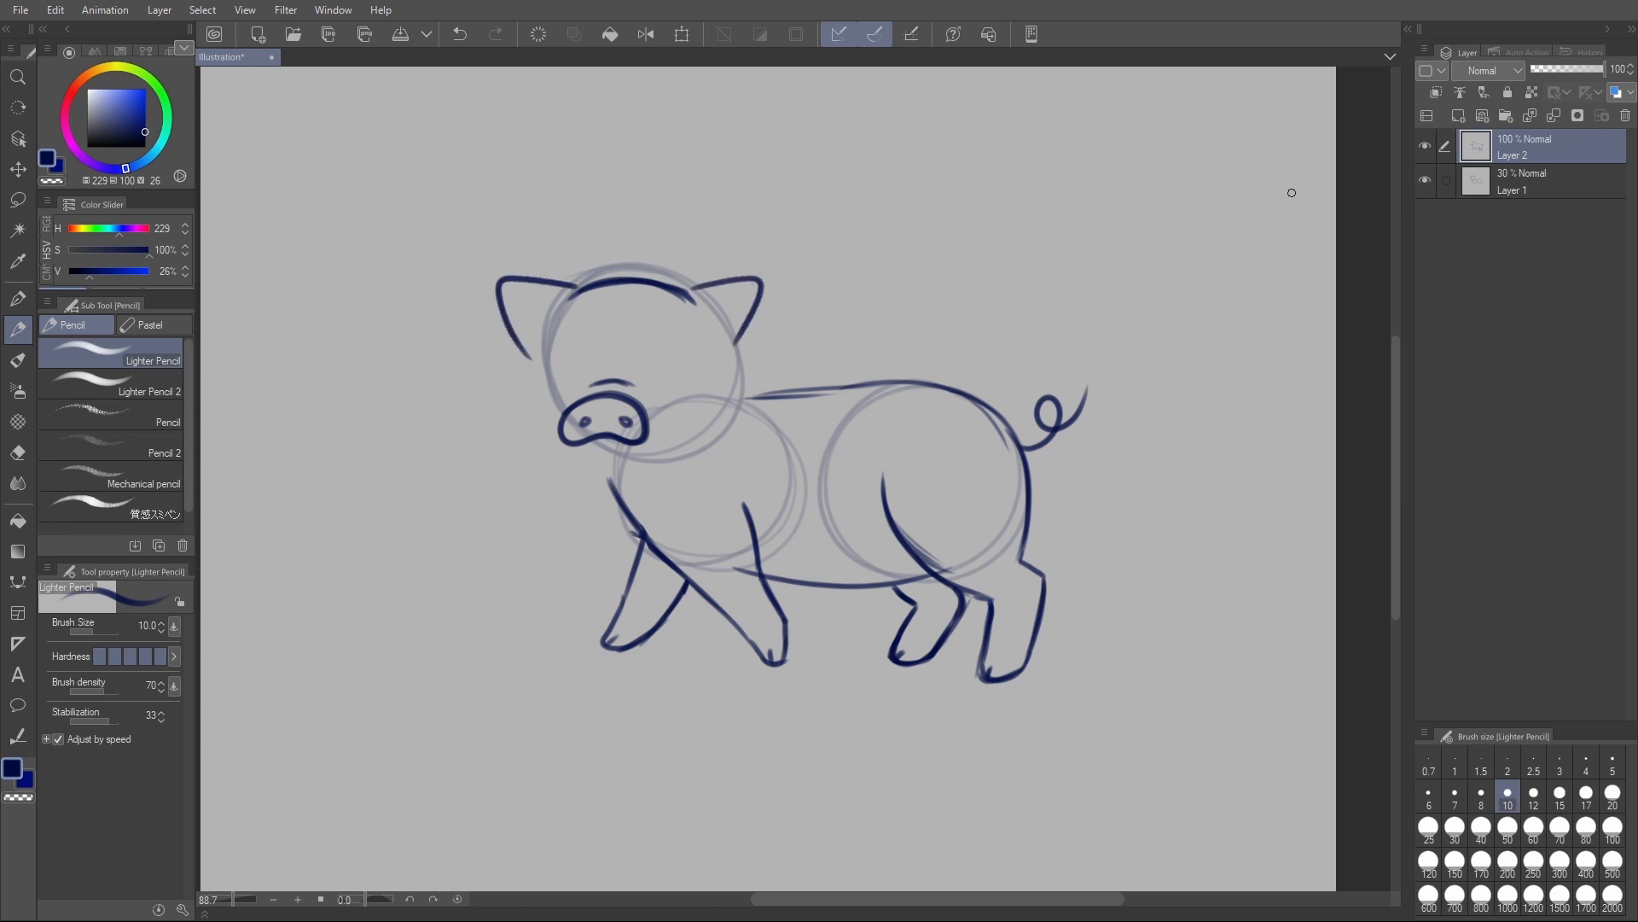
mouse_move(710, 305)
mouse_down()
mouse_move(731, 300)
mouse_move(725, 323)
mouse_up()
key(ctrl+z)
key(ctrl+z)
key(ctrl+z)
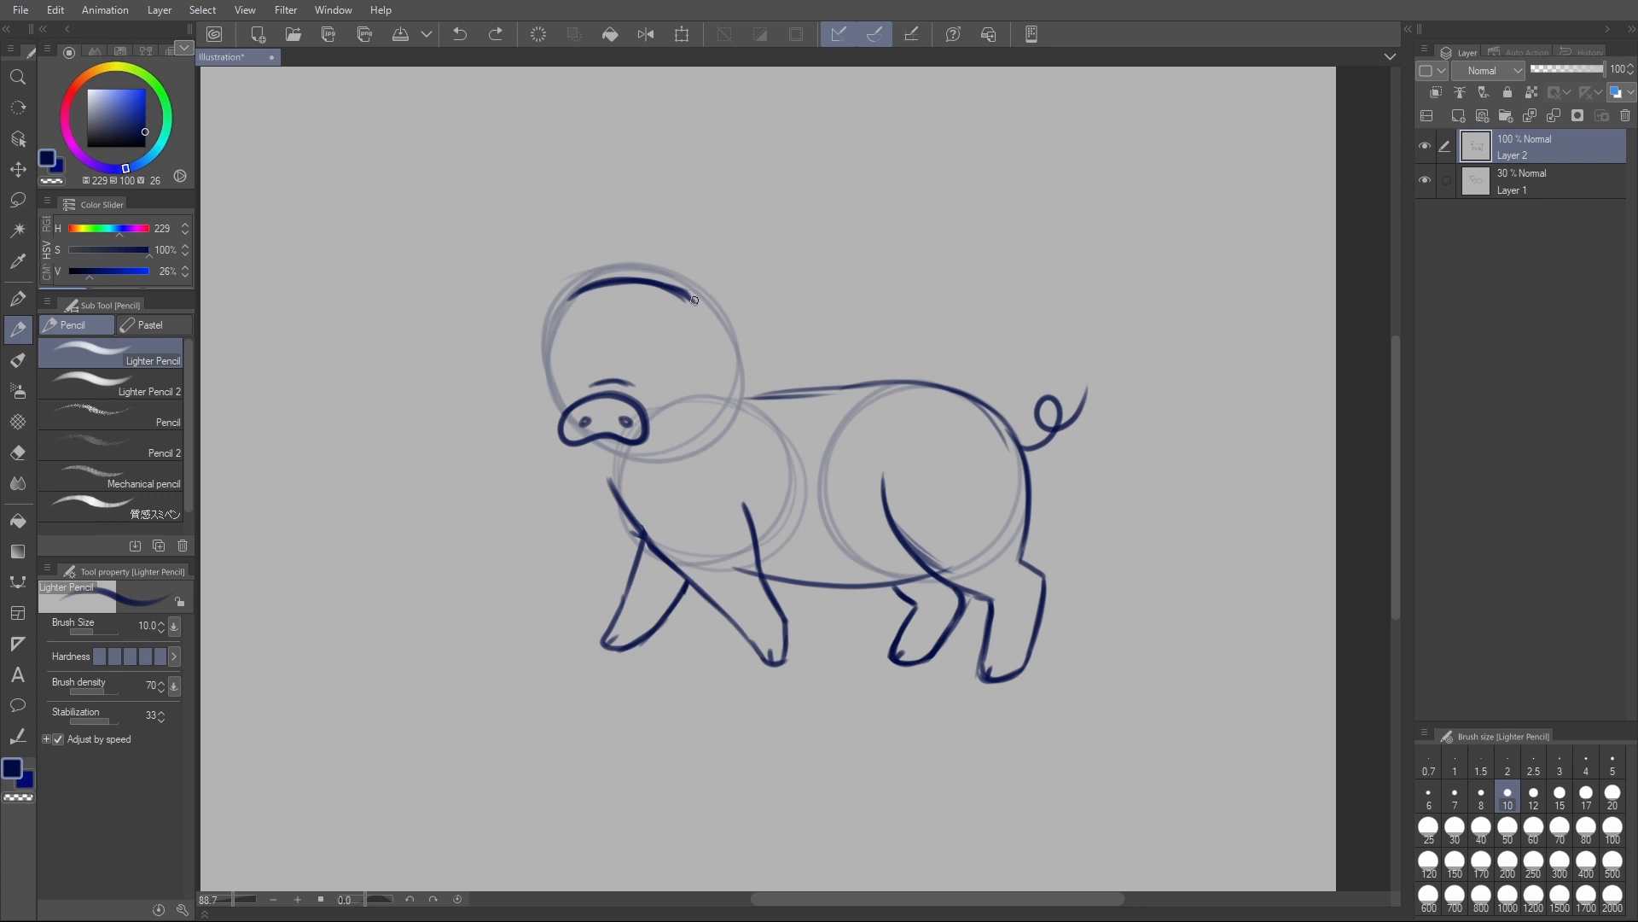
- Draw a drooping, folded ear with an inner fold line on each side of the head, plus a short neck stroke under the near ear
drag(699, 297, 776, 298)
mouse_move(776, 298)
mouse_down()
mouse_move(777, 332)
mouse_move(759, 342)
mouse_move(777, 321)
mouse_up()
drag(702, 289, 707, 285)
drag(749, 343, 746, 360)
drag(707, 310, 717, 308)
scroll(725, 291, up, 3)
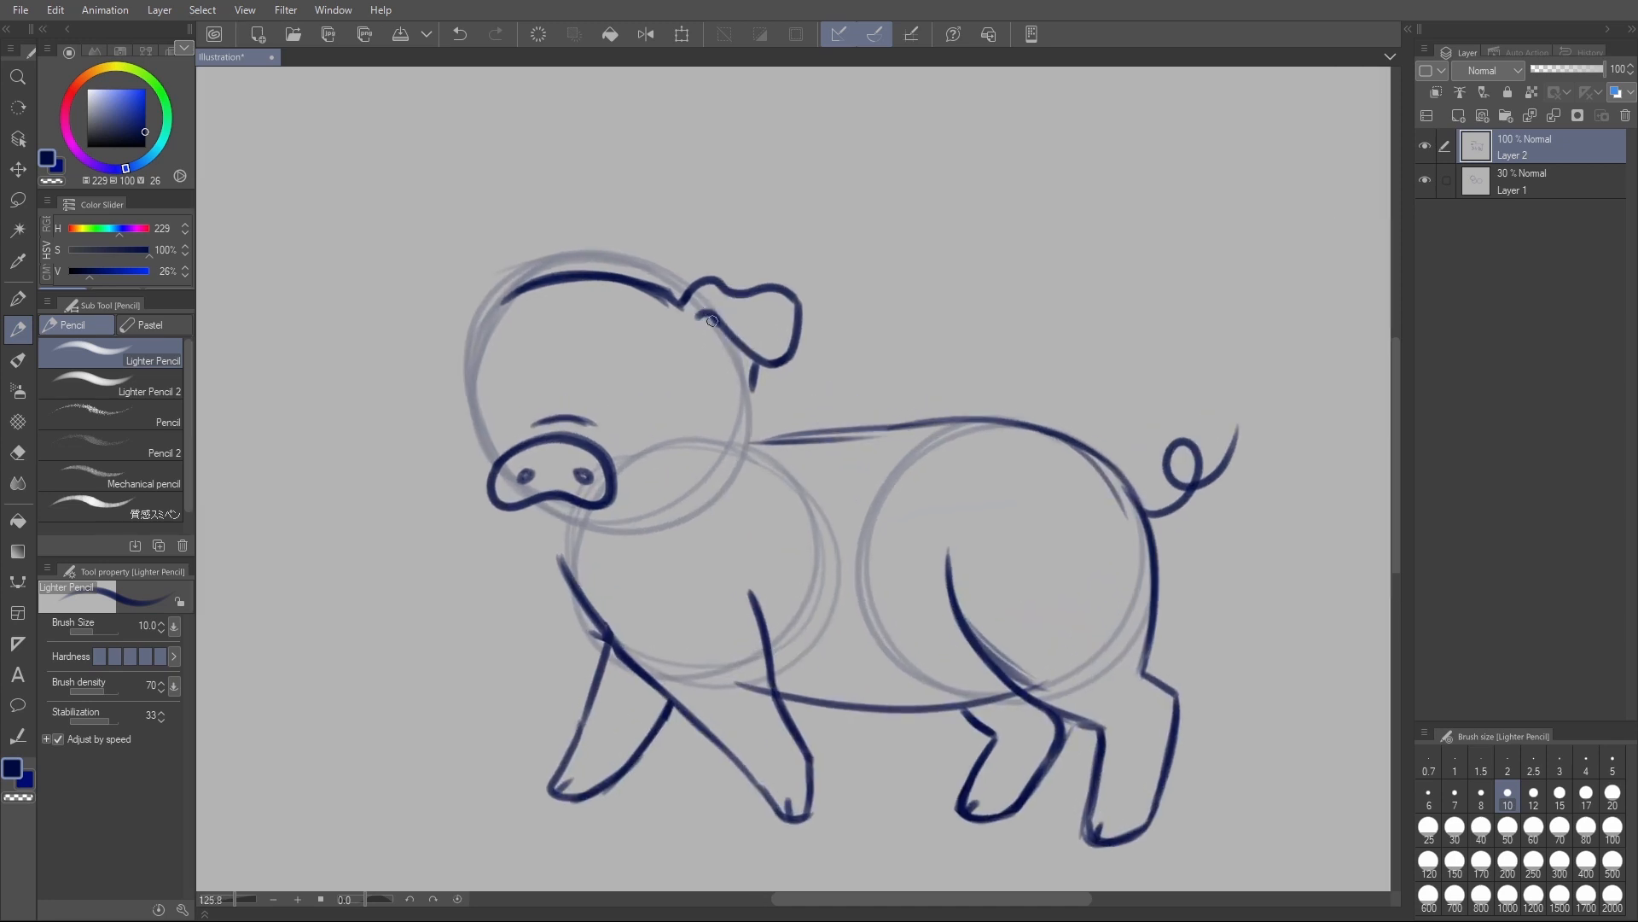
drag(711, 314, 748, 354)
mouse_move(510, 296)
mouse_down()
mouse_move(449, 296)
mouse_move(427, 367)
mouse_move(465, 354)
mouse_move(492, 303)
mouse_move(461, 323)
mouse_up()
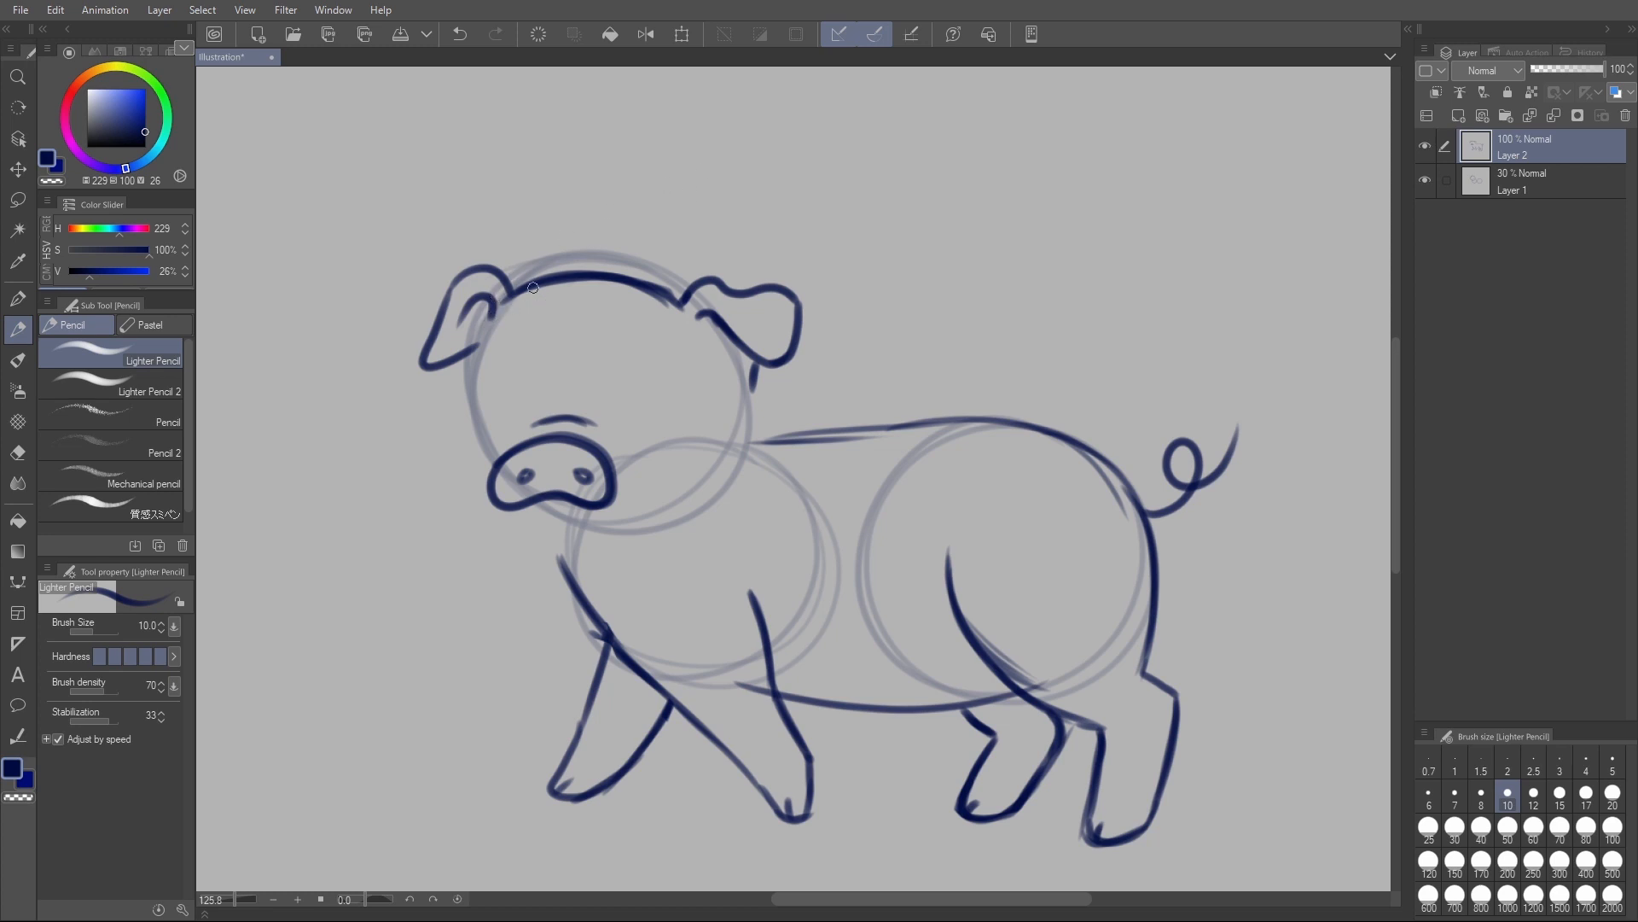
- Draw the far side of the face from the base of the far ear down to the snout
drag(514, 294, 480, 376)
drag(516, 297, 474, 397)
drag(468, 392, 488, 474)
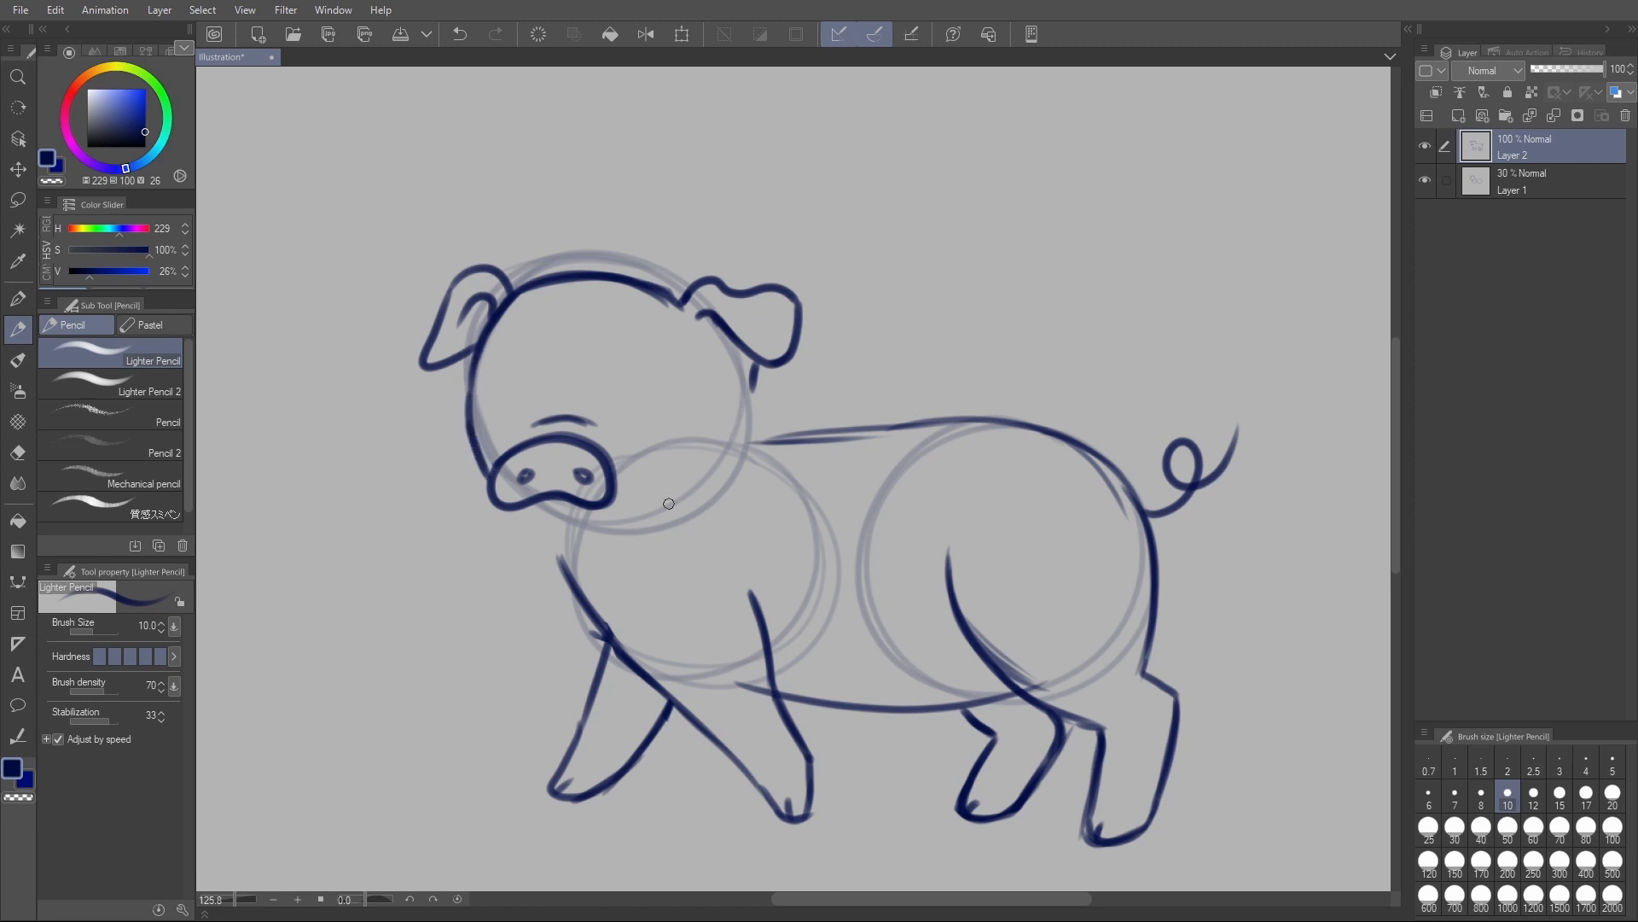
- Draw the jawline curving up from the snout towards the neck, and the chest line from under the snout to the front leg
scroll(1004, 356, down, 3)
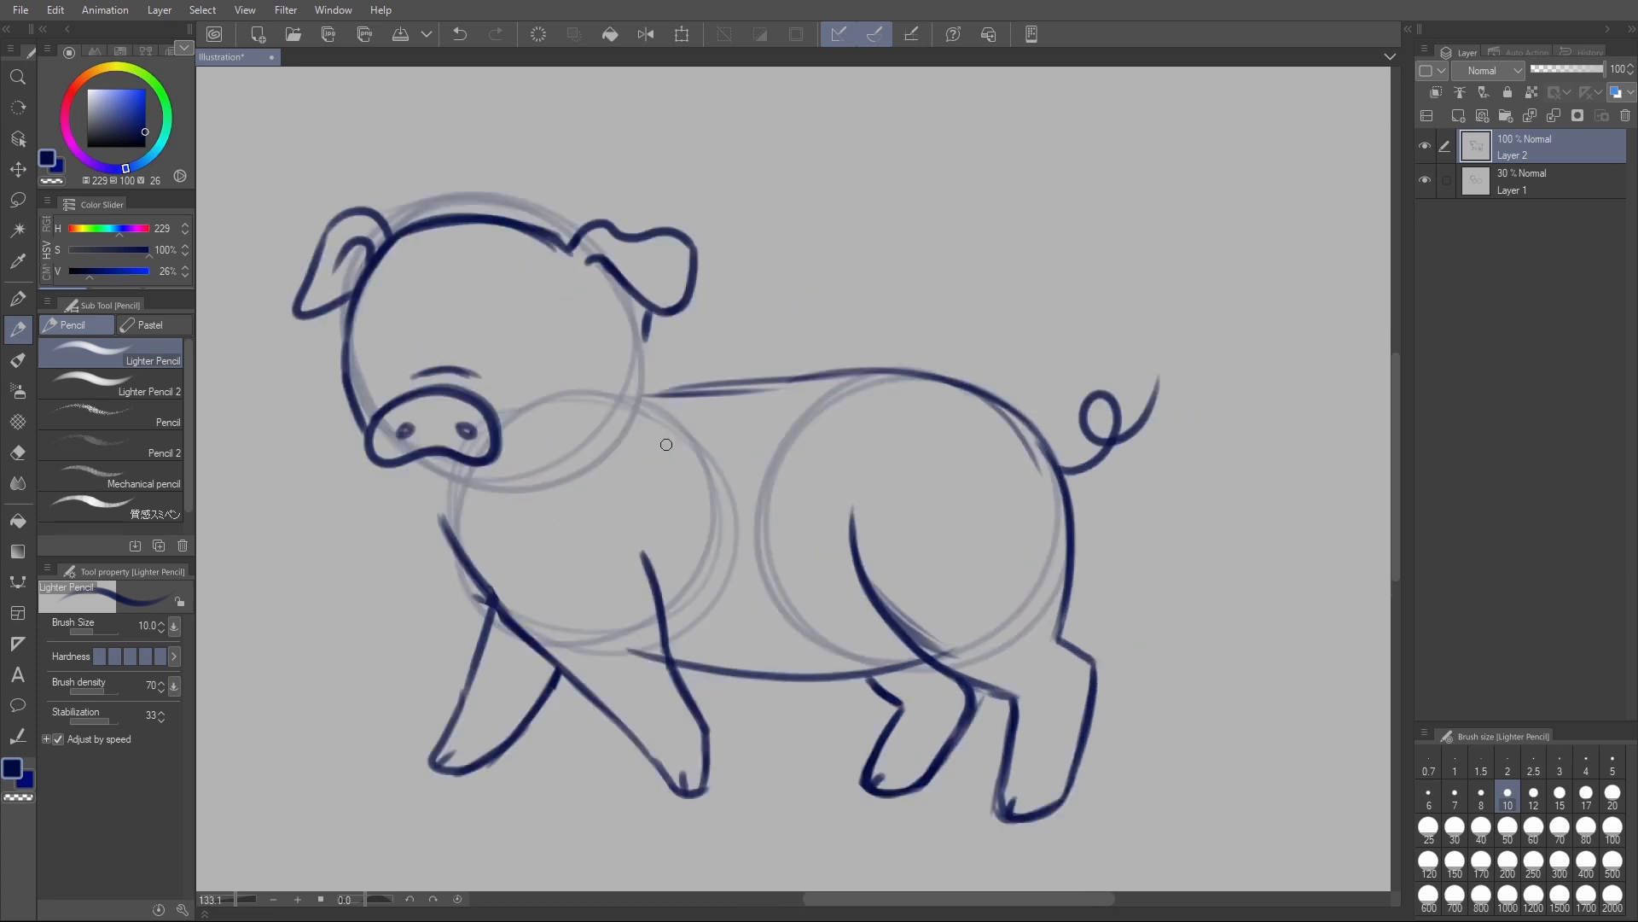
mouse_move(505, 460)
mouse_down()
mouse_move(571, 447)
mouse_move(620, 393)
mouse_up()
key(ctrl+z)
drag(504, 458, 625, 385)
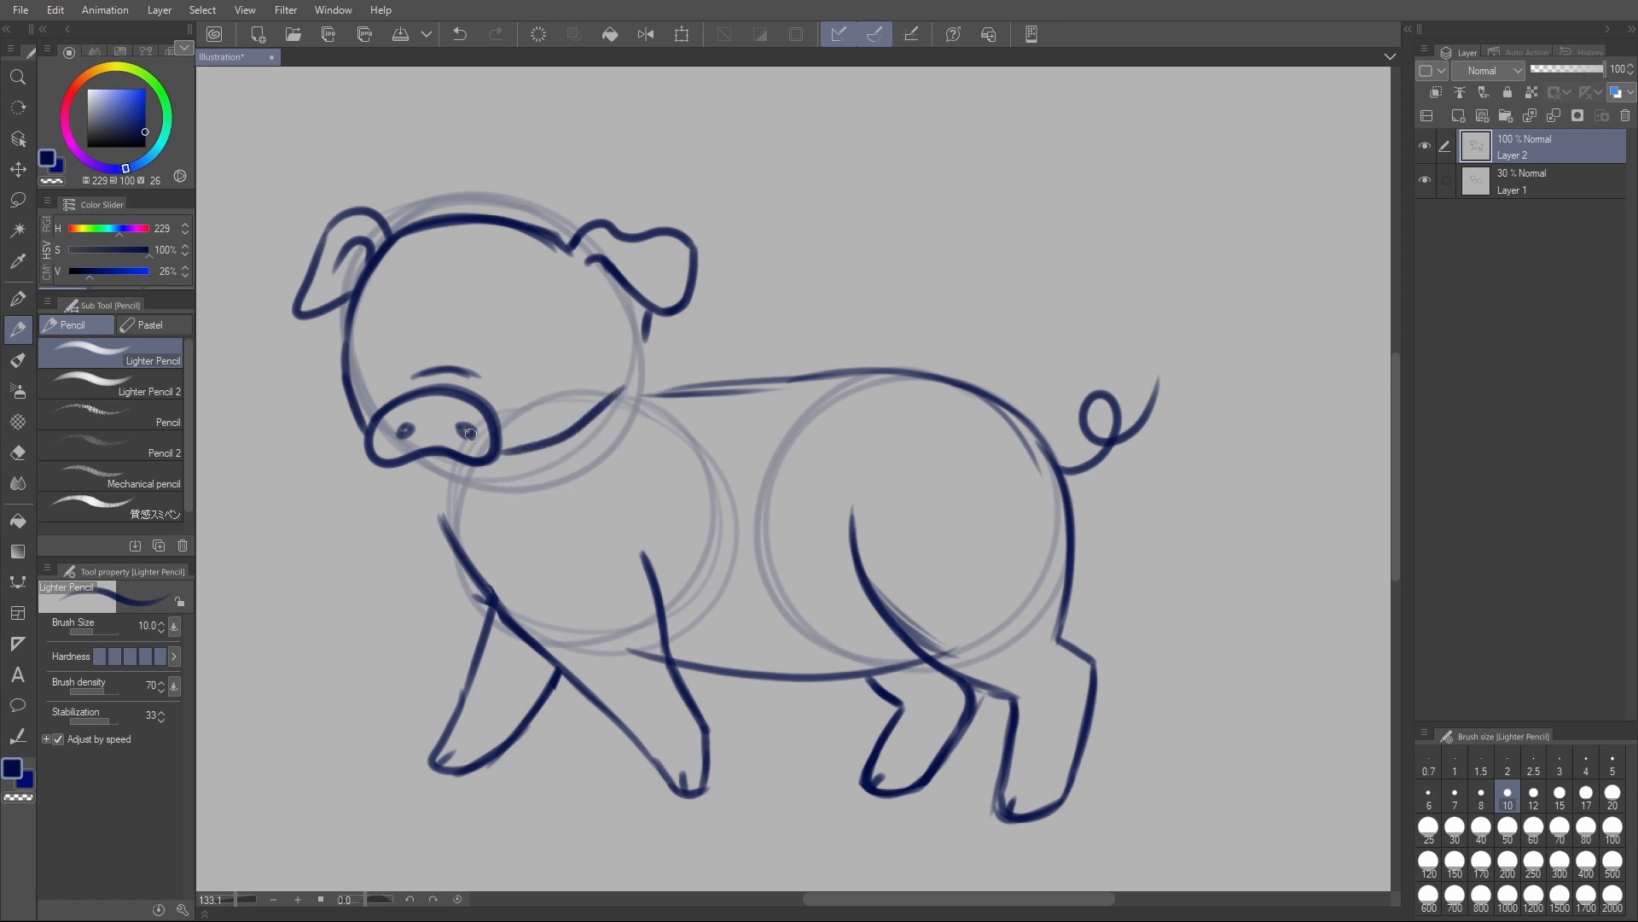
drag(418, 461, 444, 517)
key(ctrl+z)
drag(428, 463, 469, 563)
- Draw the nape as a curve from behind the near ear that flows into the back line
scroll(896, 456, down, 2)
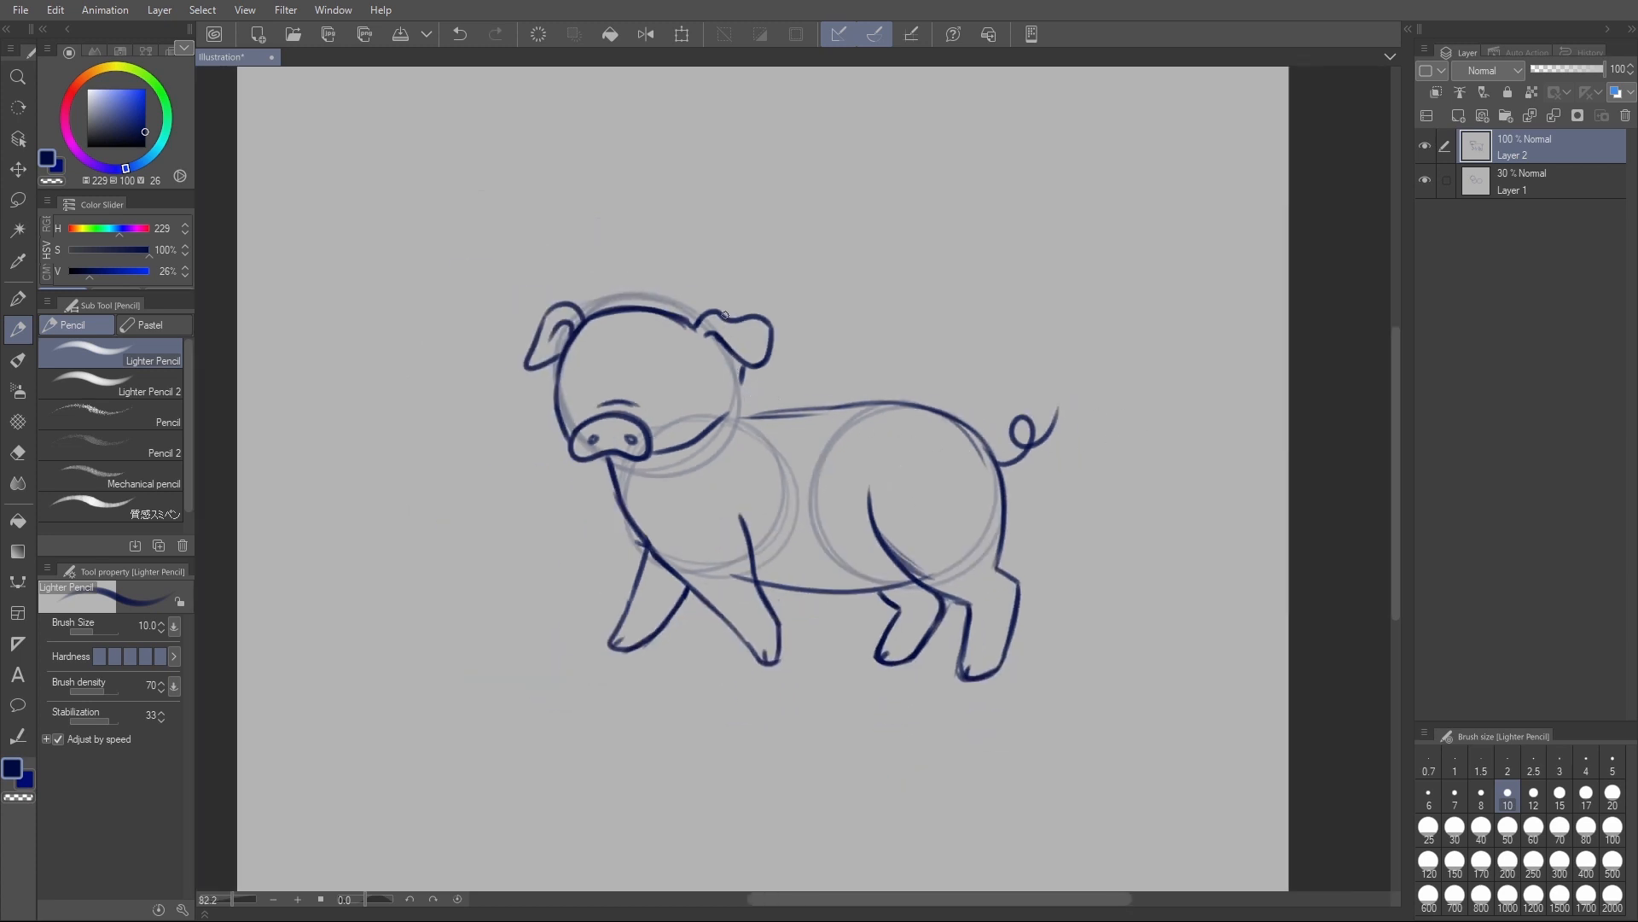
mouse_move(742, 368)
mouse_down()
mouse_move(763, 403)
mouse_move(881, 405)
mouse_up()
mouse_move(742, 378)
mouse_down()
mouse_move(758, 415)
mouse_move(871, 397)
mouse_up()
drag(718, 443, 734, 424)
key(ctrl+z)
- Erase the old back line below the new nape curve, from the jaw to the hip circle
key(ctrl+z)
key(ctrl+z)
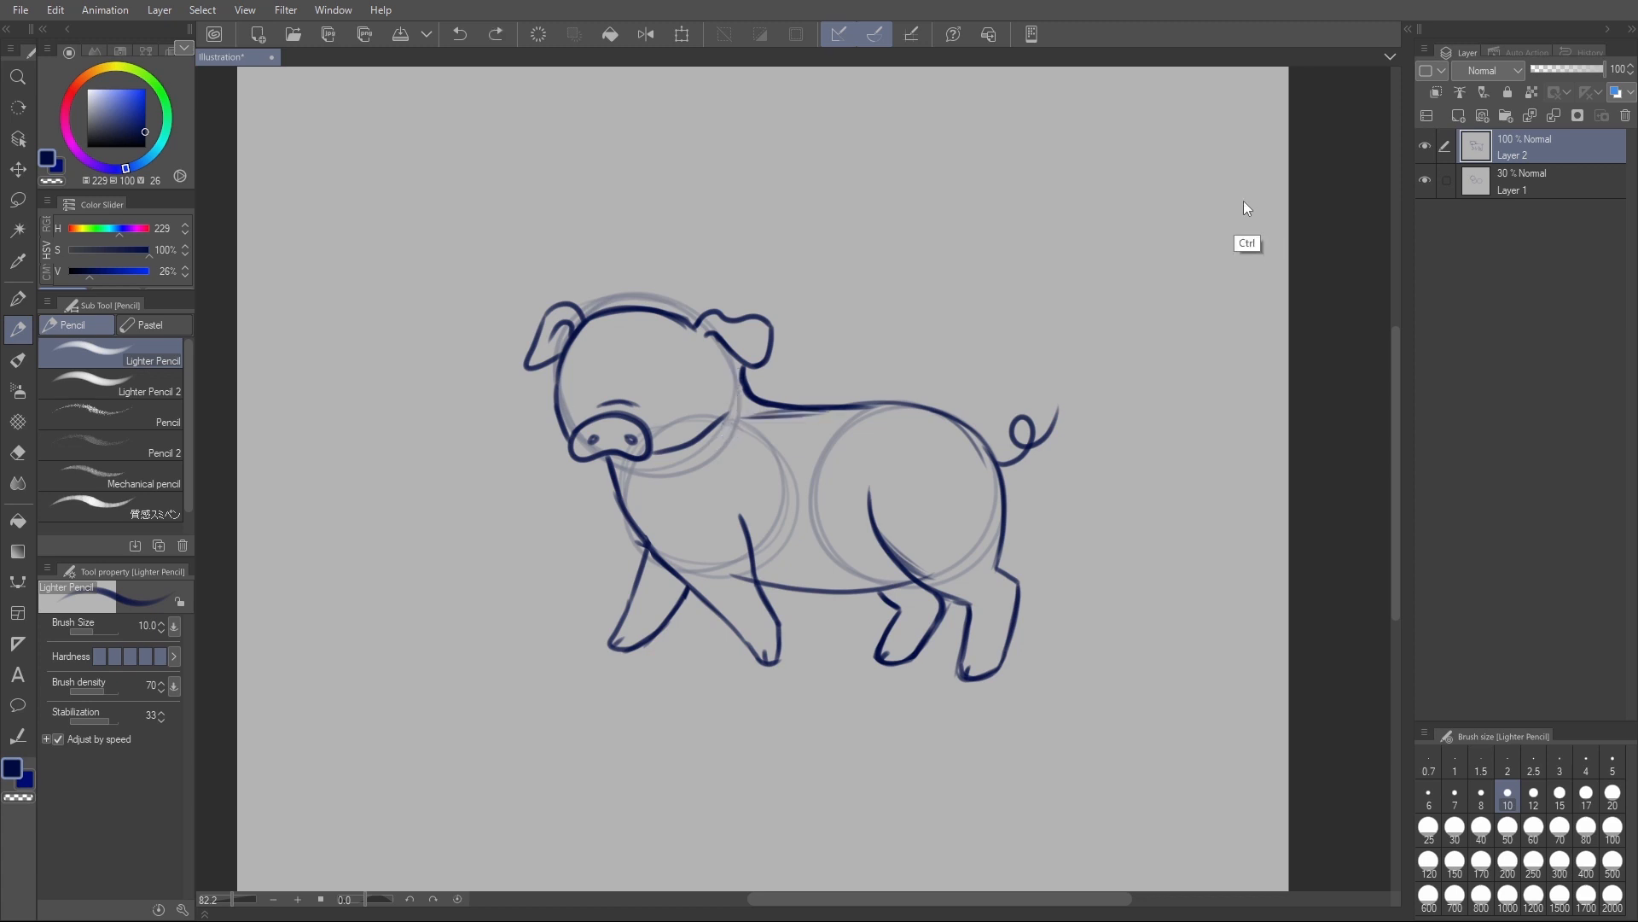
mouse_move(636, 471)
mouse_down()
mouse_move(744, 401)
mouse_move(751, 421)
mouse_up()
key(ctrl+z)
key(ctrl+z)
key(e)
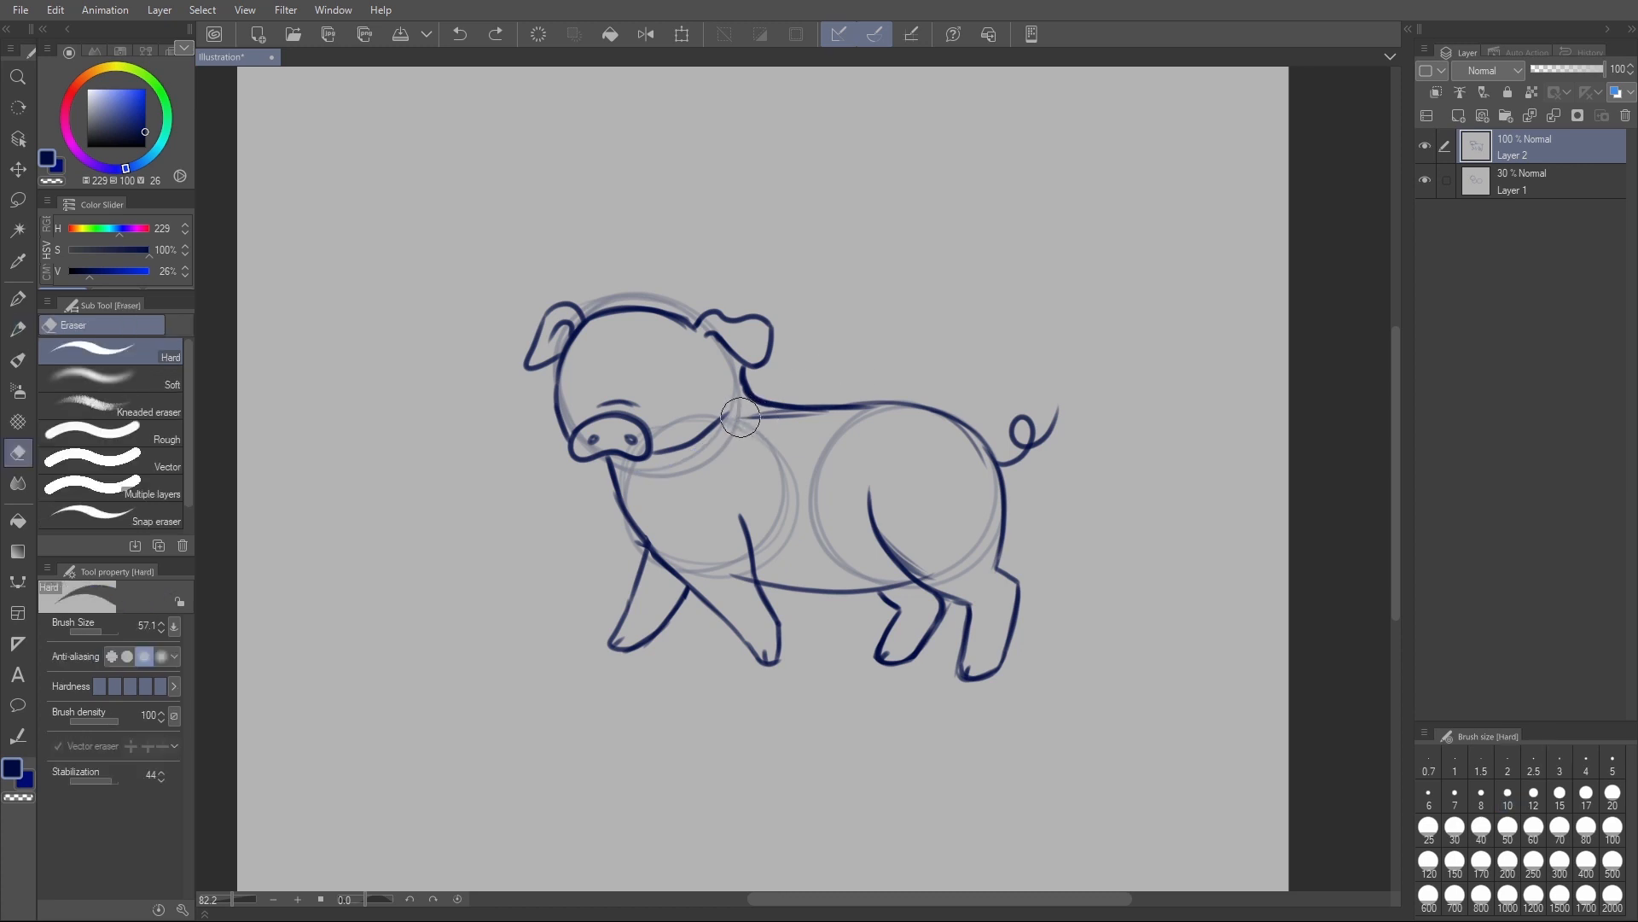
drag(739, 412, 920, 422)
- Draw a small mouth line under the middle of the snout
key(p)
mouse_move(591, 460)
mouse_down()
mouse_move(645, 466)
mouse_move(629, 461)
mouse_up()
key(ctrl+z)
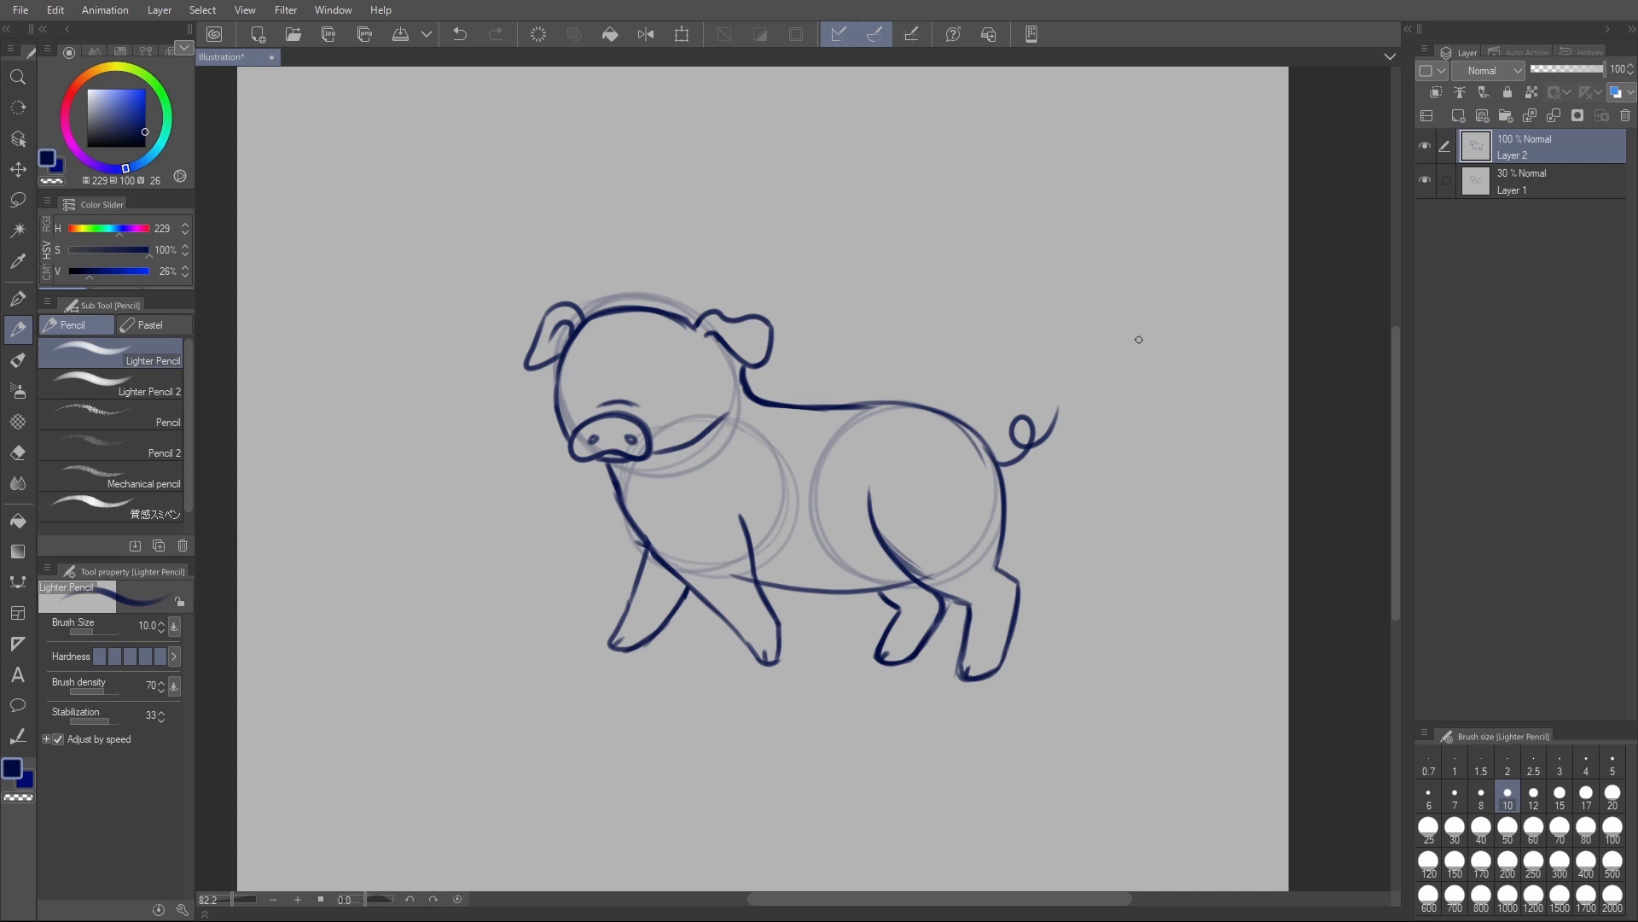
- Draw two solid round eyes above the snout with the pencil at size 20, and erase a small highlight in each
scroll(1083, 519, up, 1)
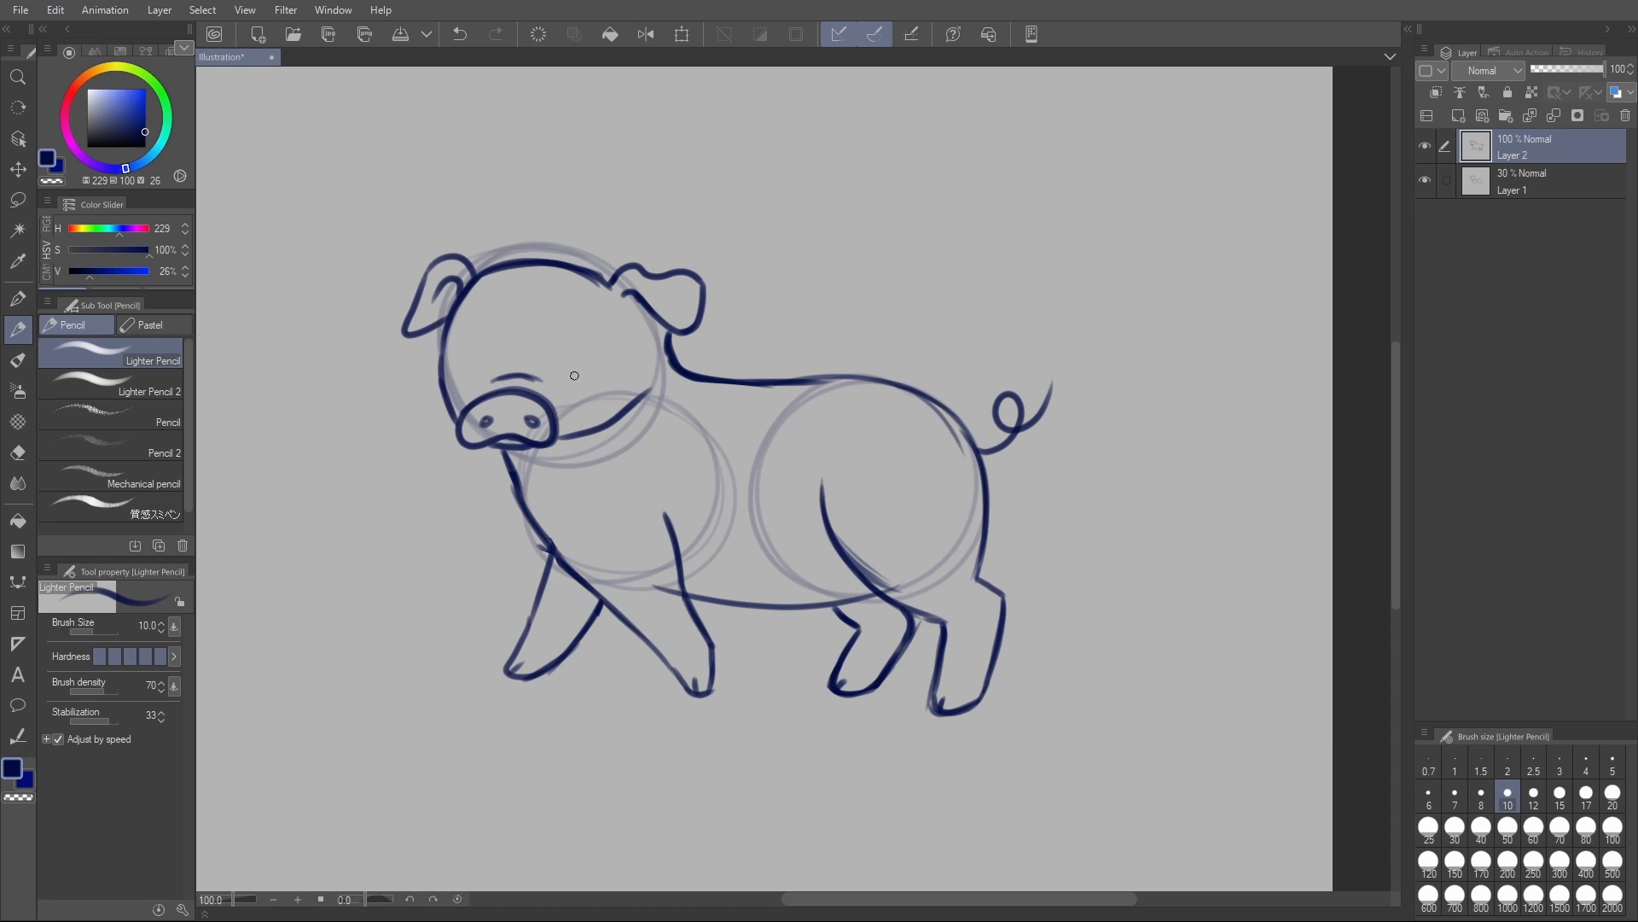
key(])
key(])
key(])
key(])
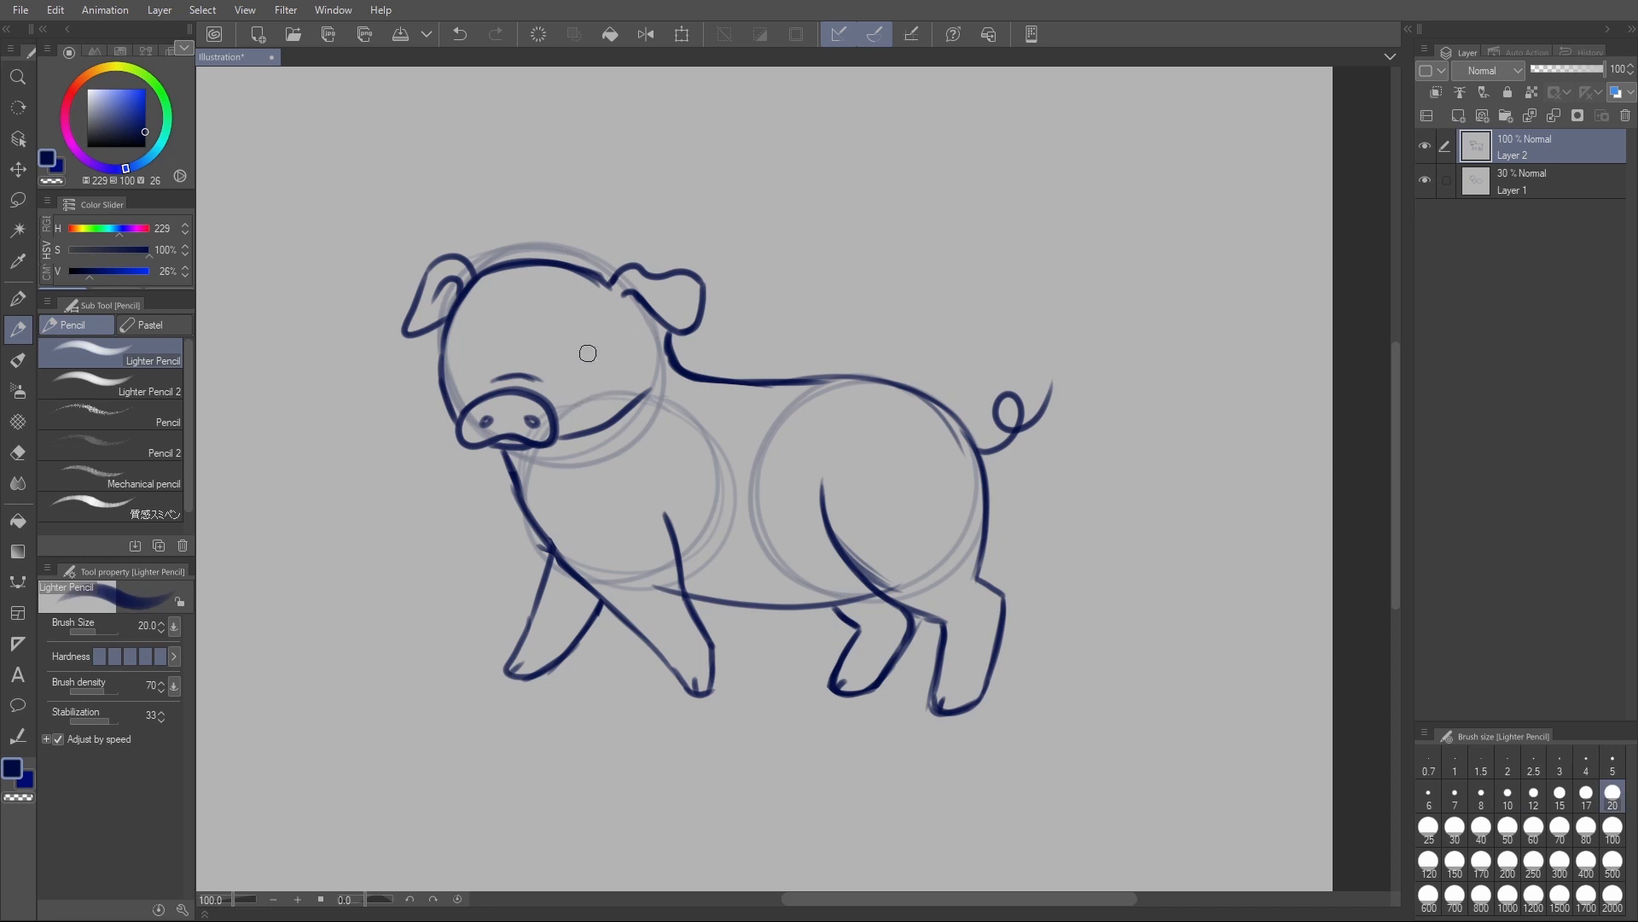
drag(580, 350, 588, 354)
drag(472, 350, 473, 354)
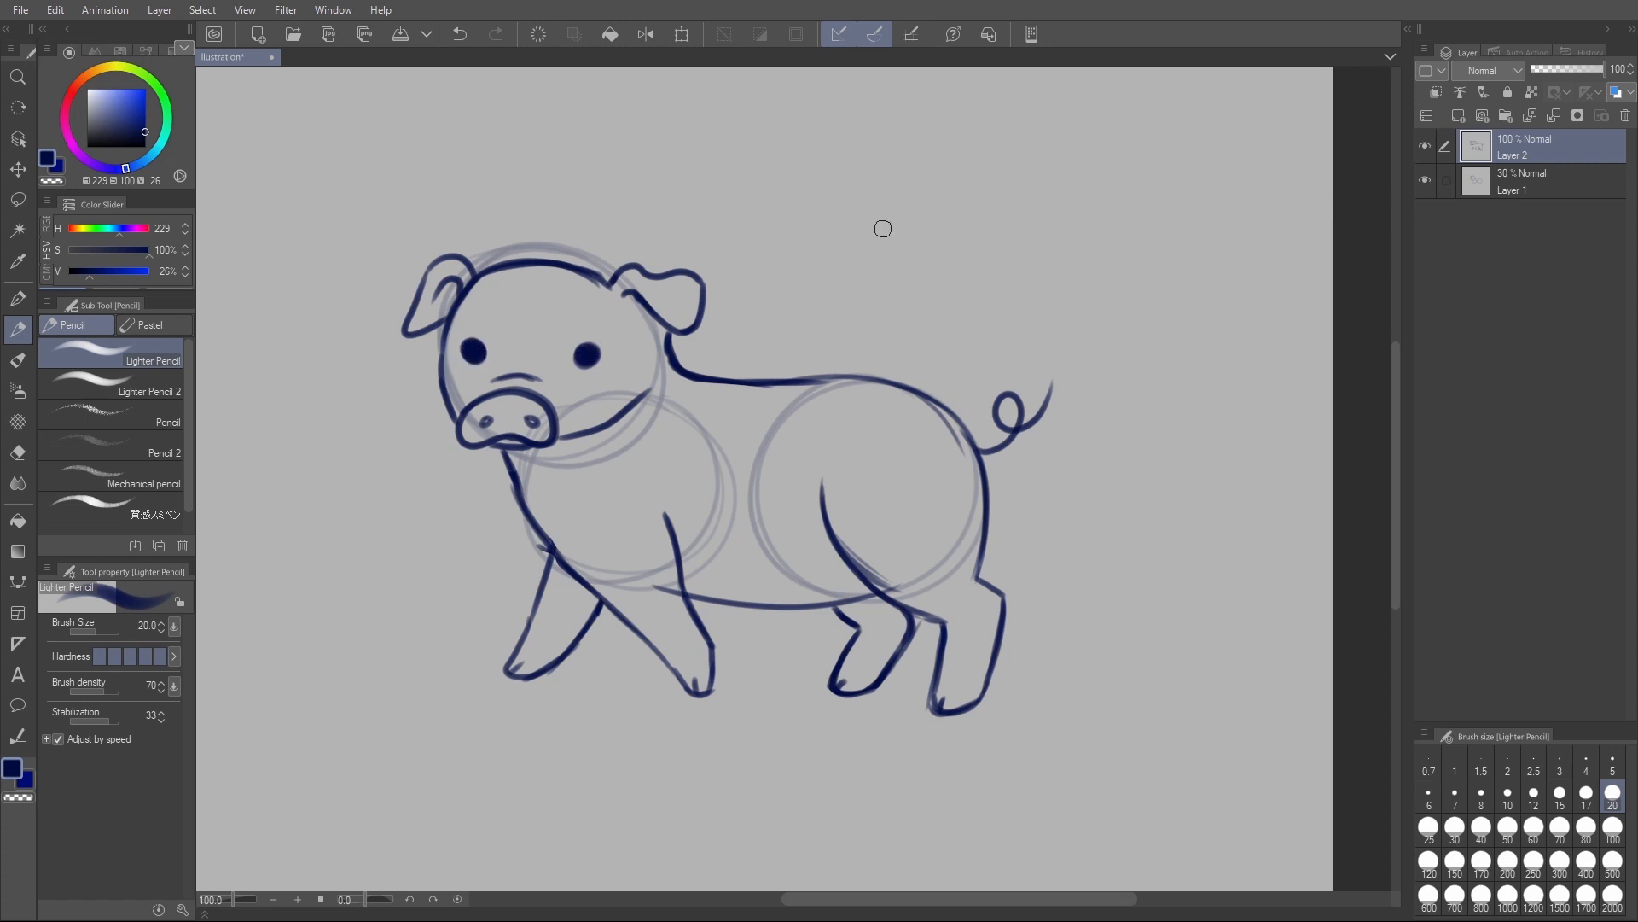
key(m)
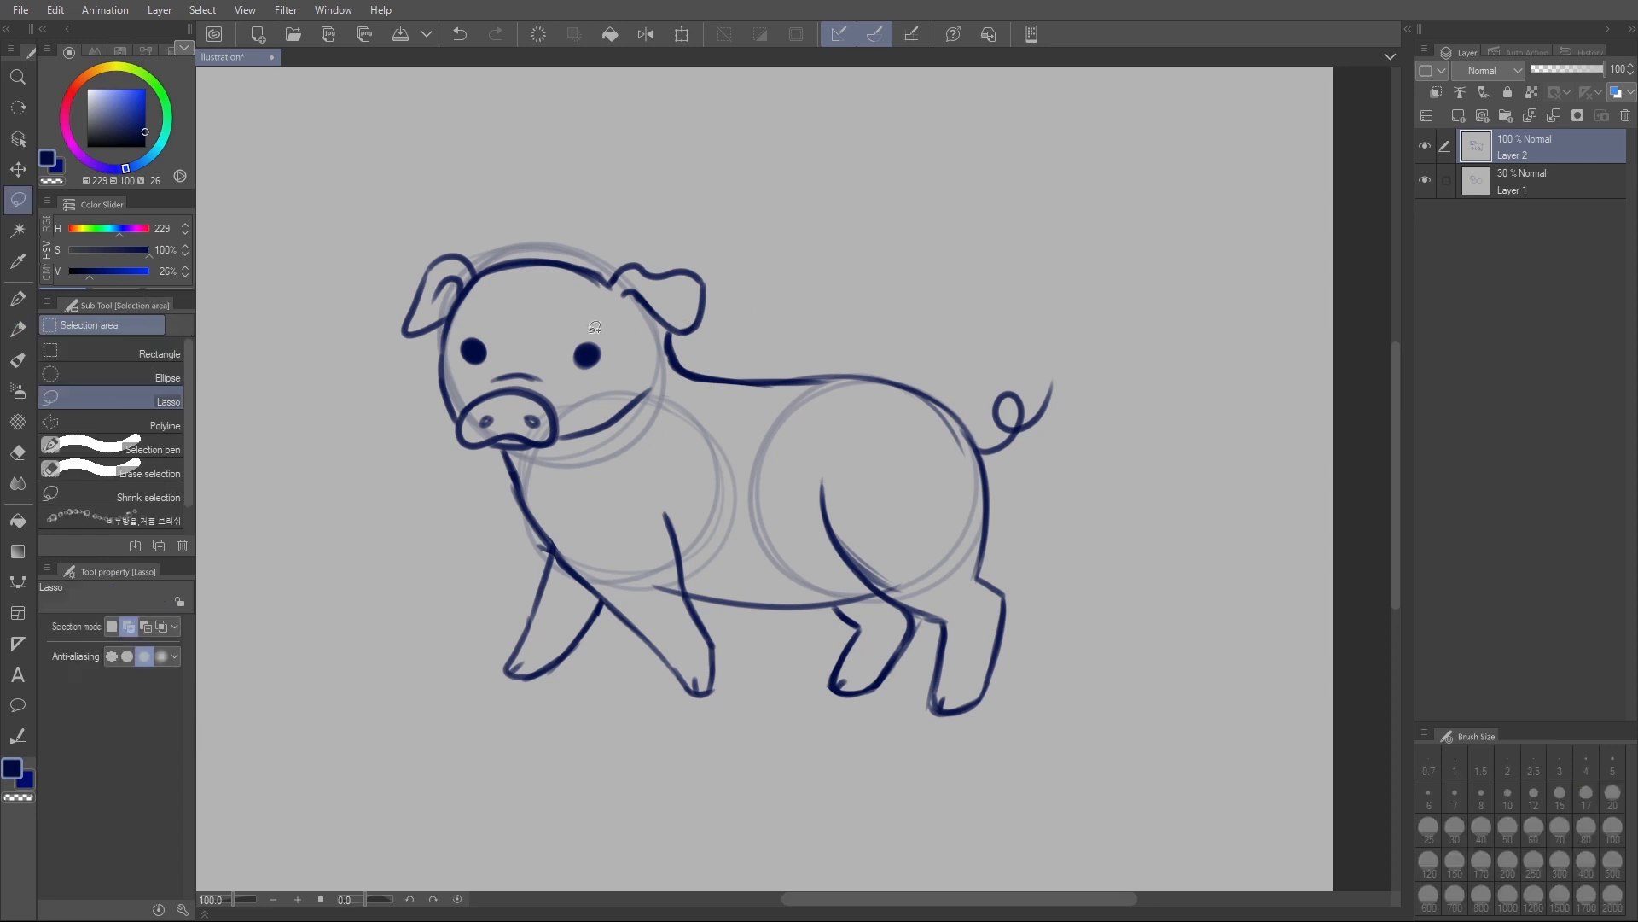
key(e)
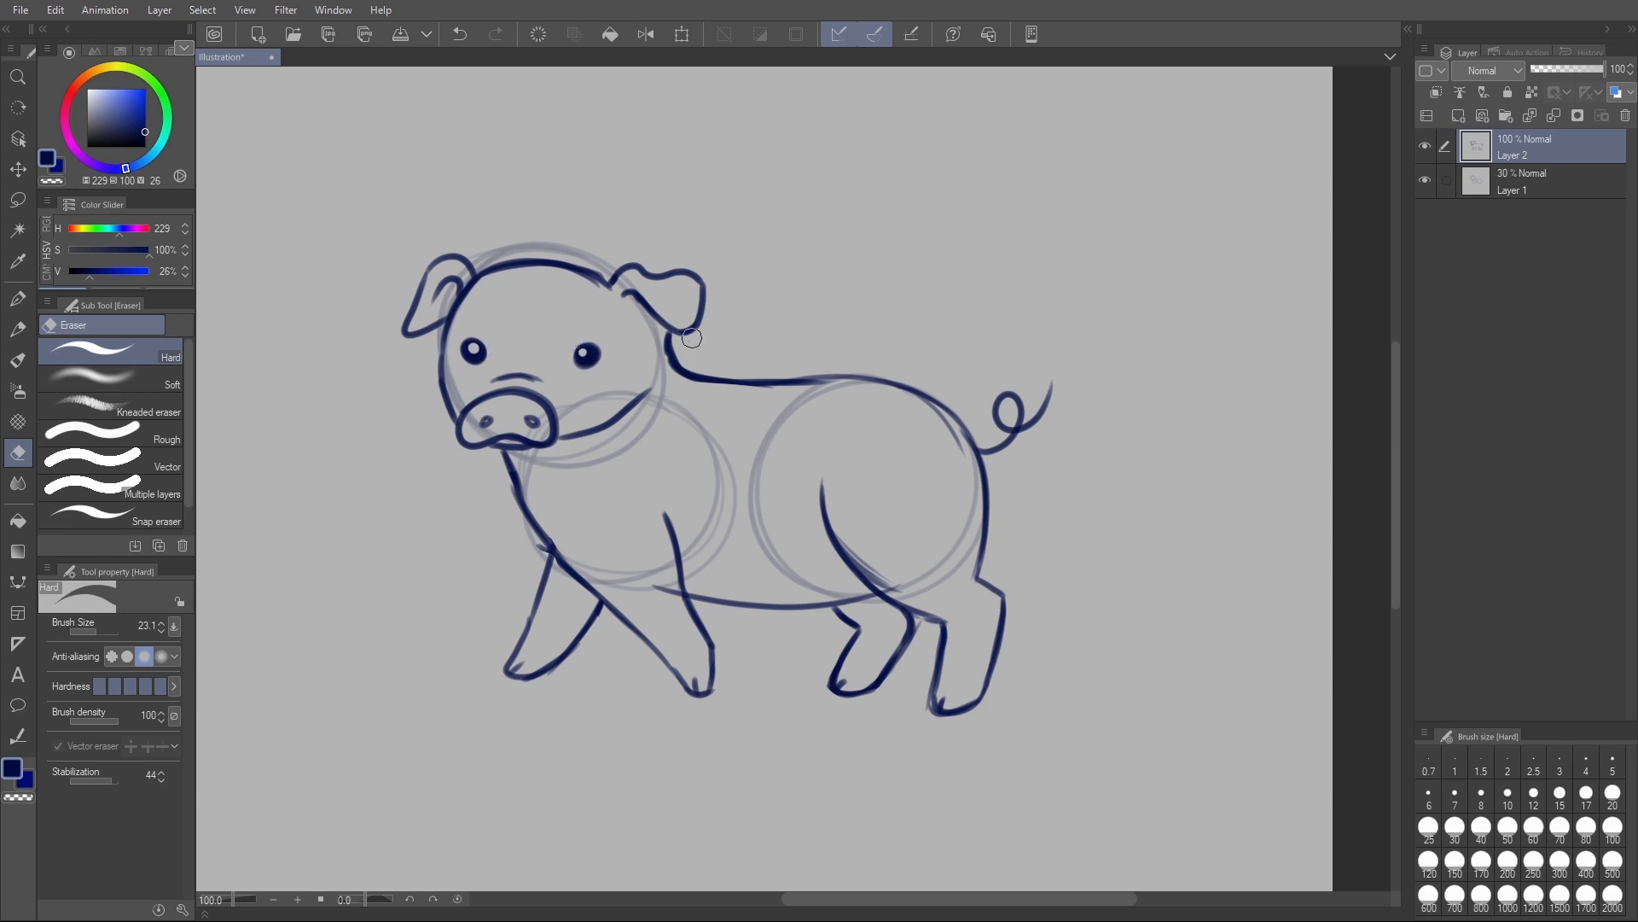
- Lasso the snout and jaw, free-transform them to 115% height with a 4.8° rotation, shift them slightly down, and deselect
scroll(745, 424, down, 2)
scroll(723, 400, up, 1)
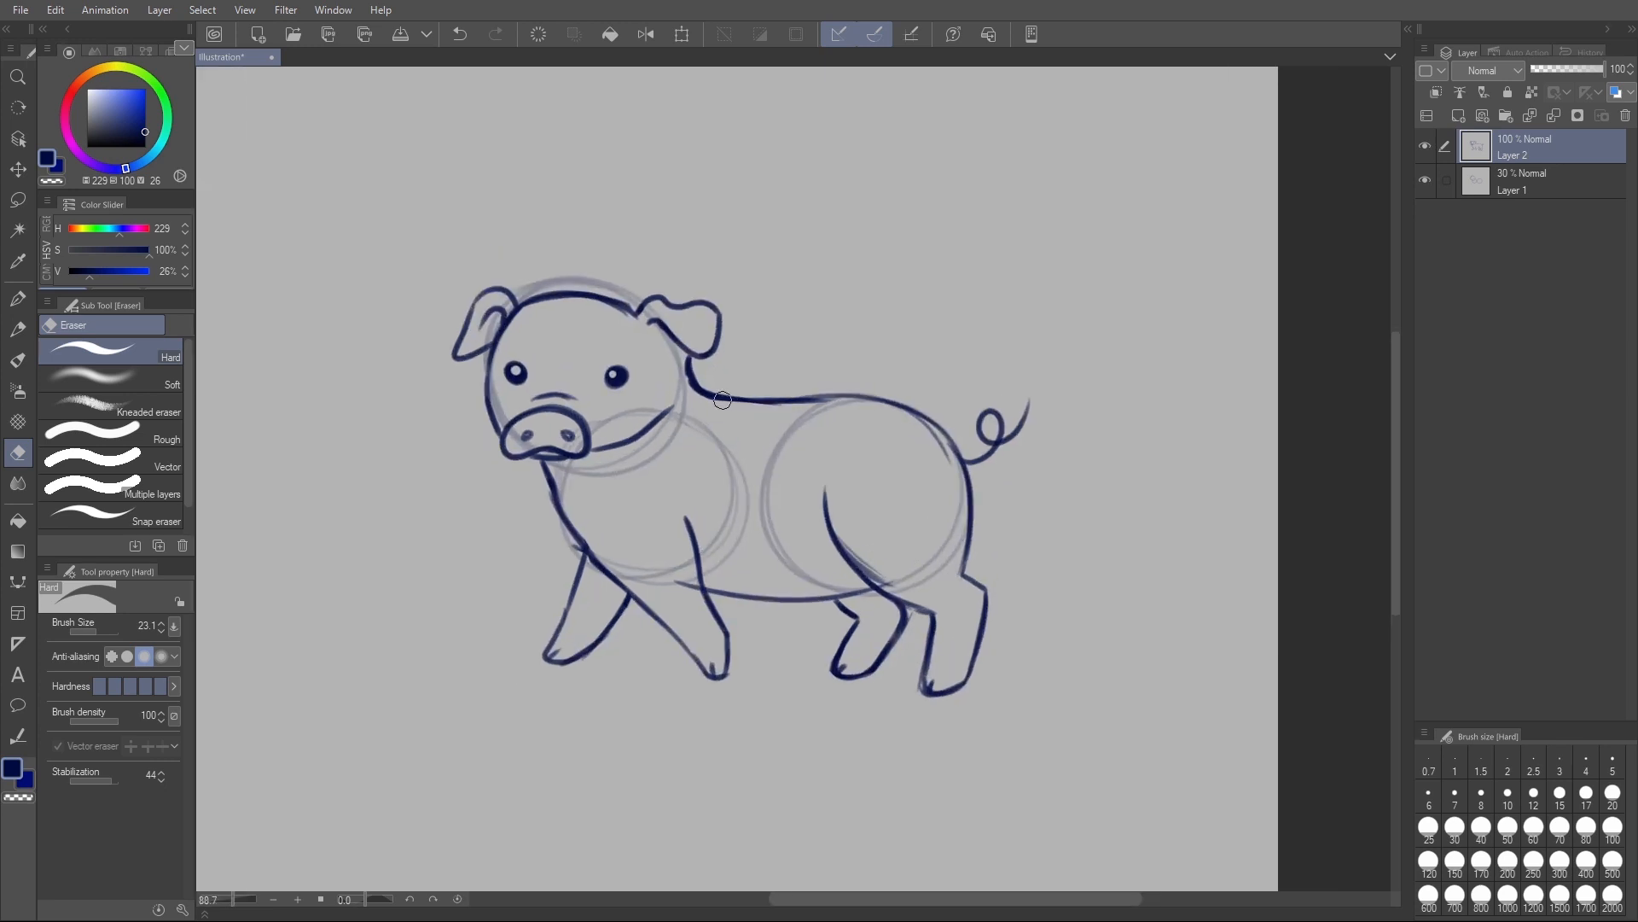
drag(880, 378, 852, 386)
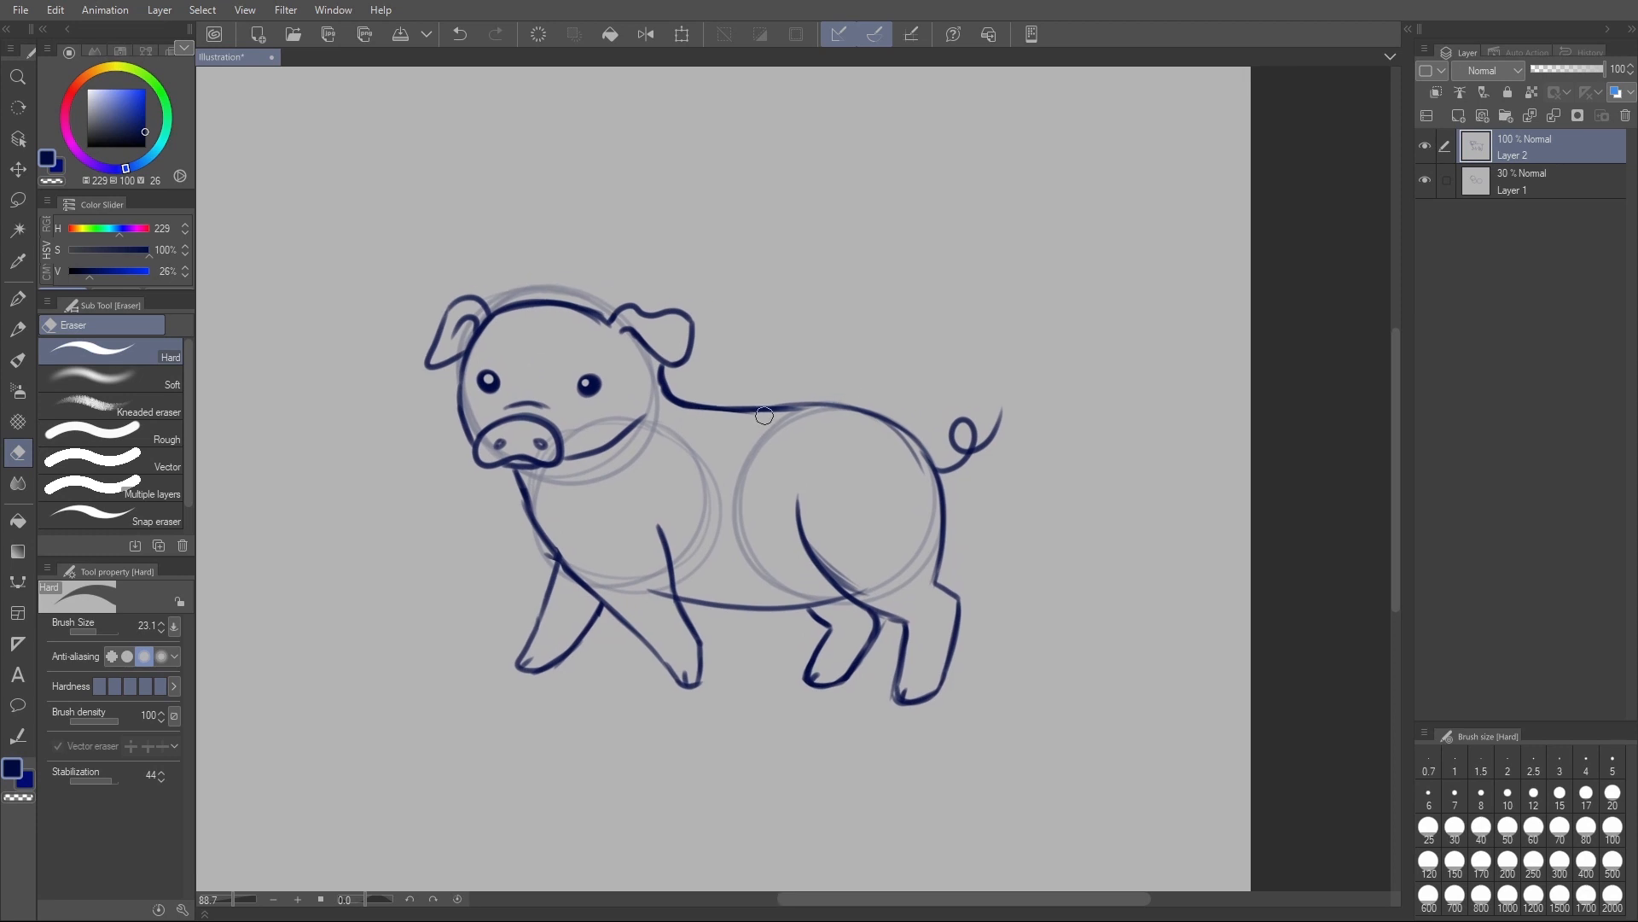
key(m)
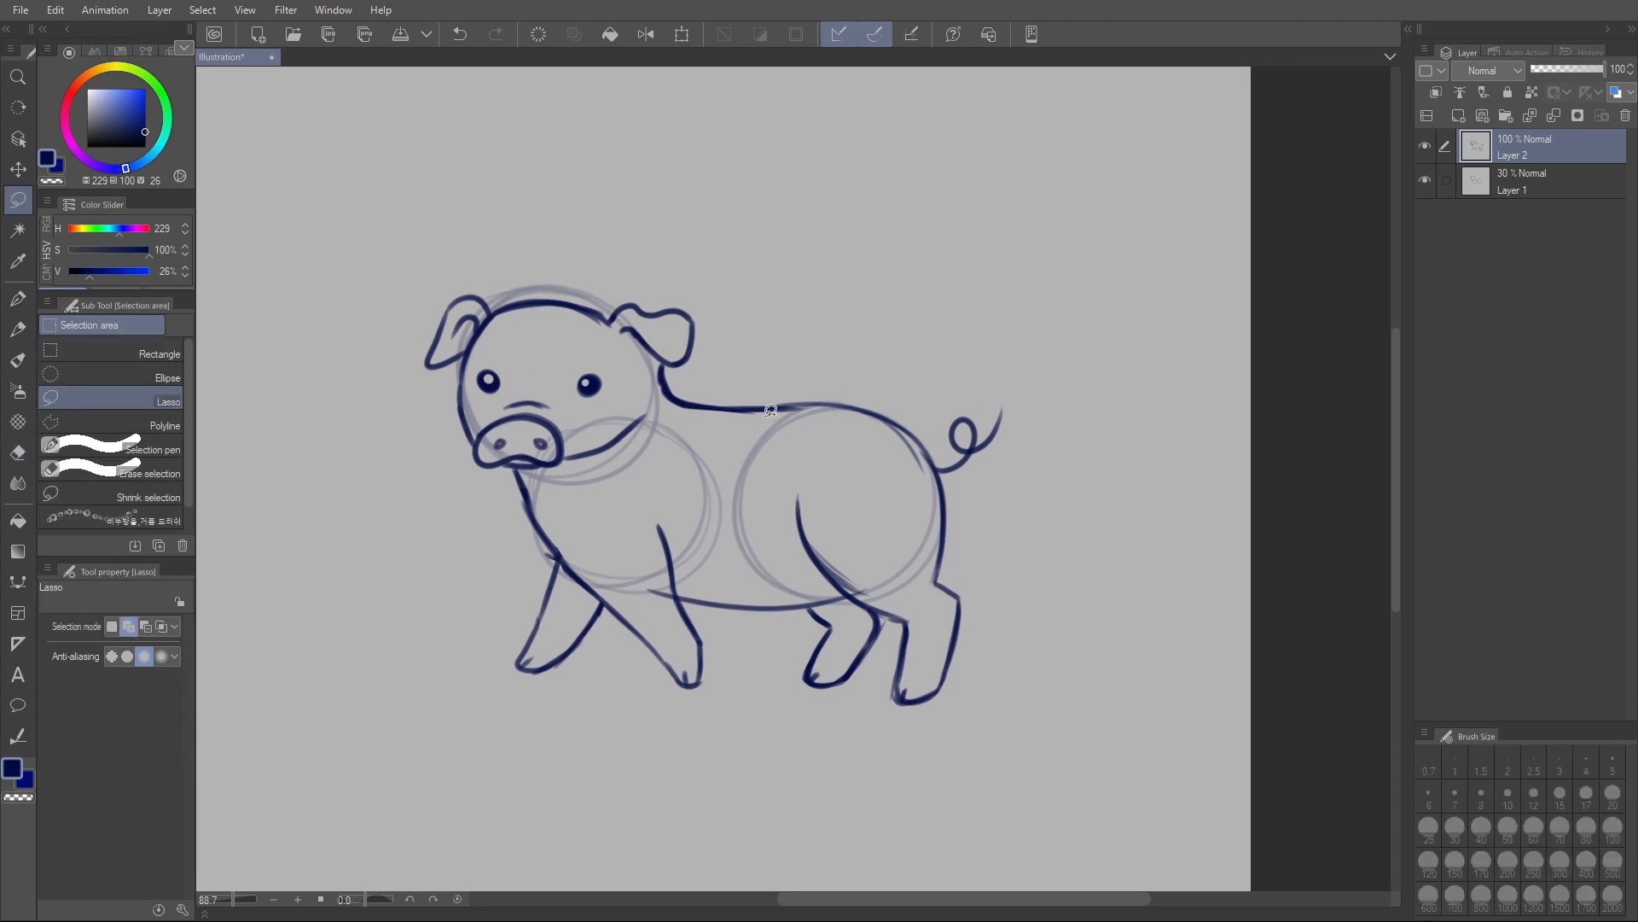
mouse_move(451, 438)
mouse_down()
mouse_move(502, 395)
mouse_move(650, 410)
mouse_move(563, 477)
mouse_move(461, 467)
mouse_up()
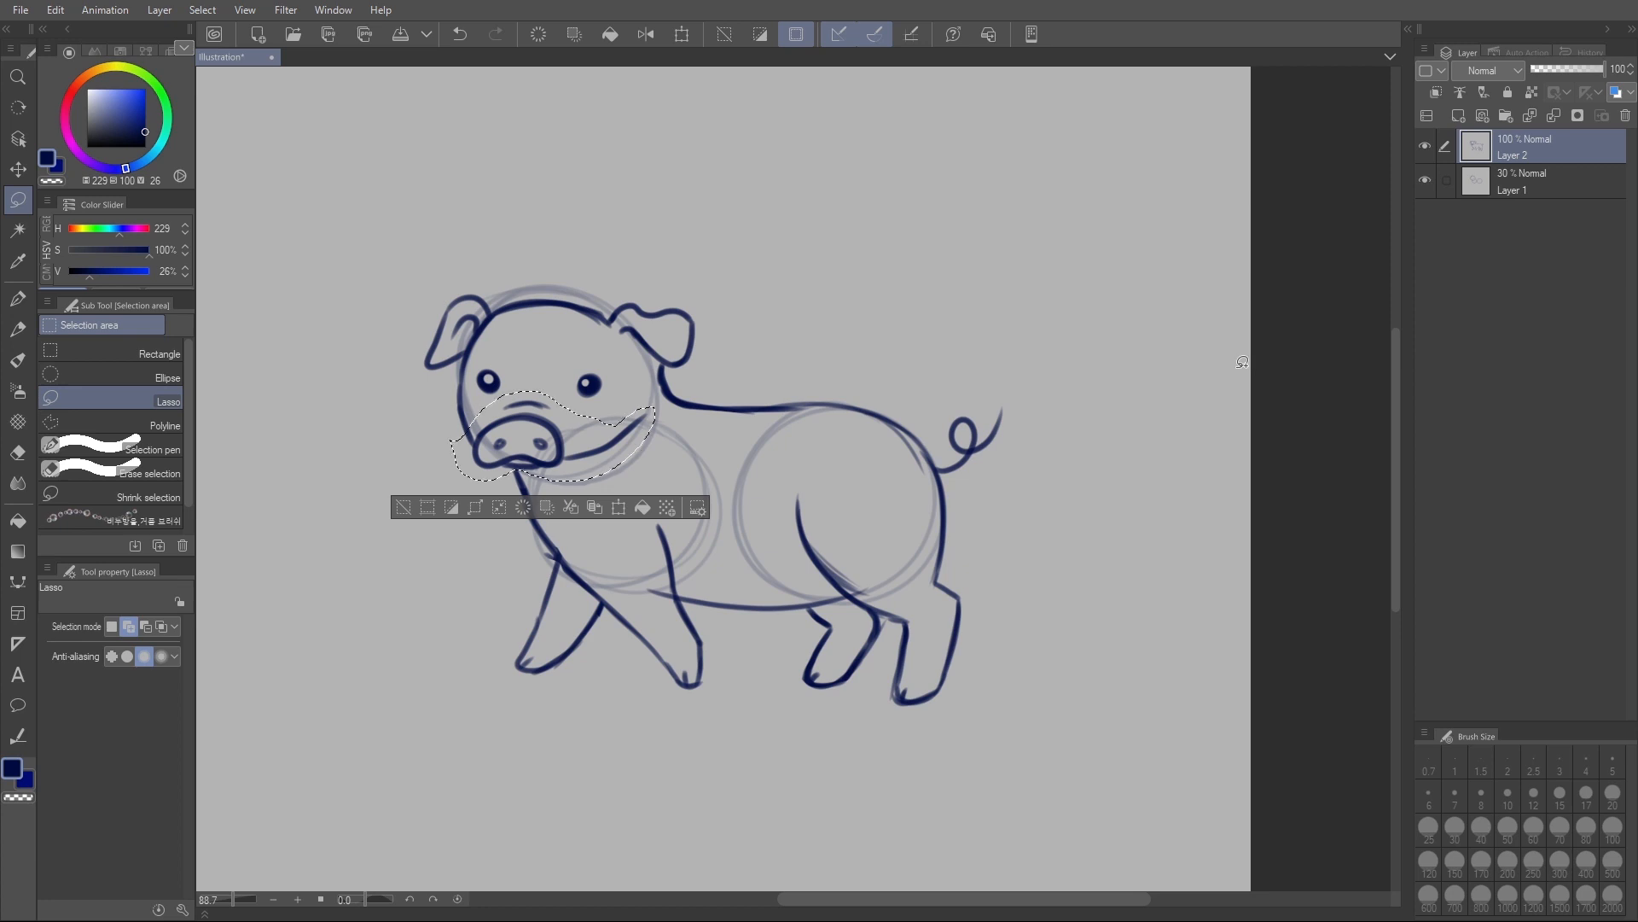
key(ctrl+shift+t)
mouse_move(553, 481)
mouse_down()
mouse_move(544, 502)
mouse_move(597, 465)
mouse_move(574, 469)
mouse_move(606, 476)
mouse_move(589, 476)
mouse_move(627, 509)
mouse_move(669, 474)
mouse_move(613, 499)
mouse_up()
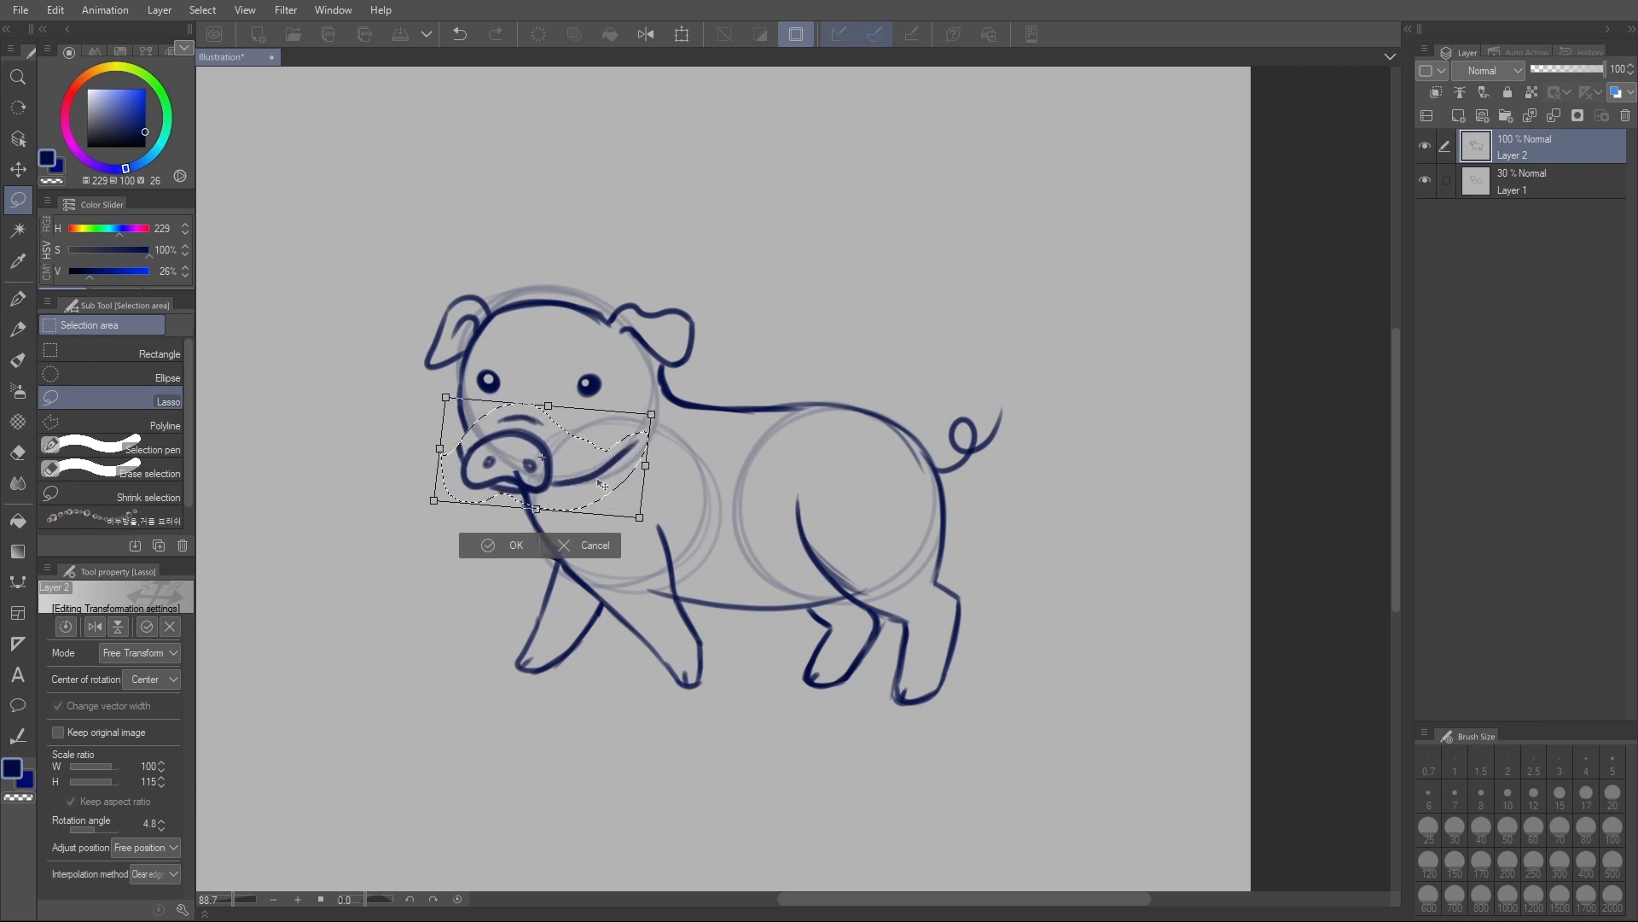
drag(617, 489, 621, 487)
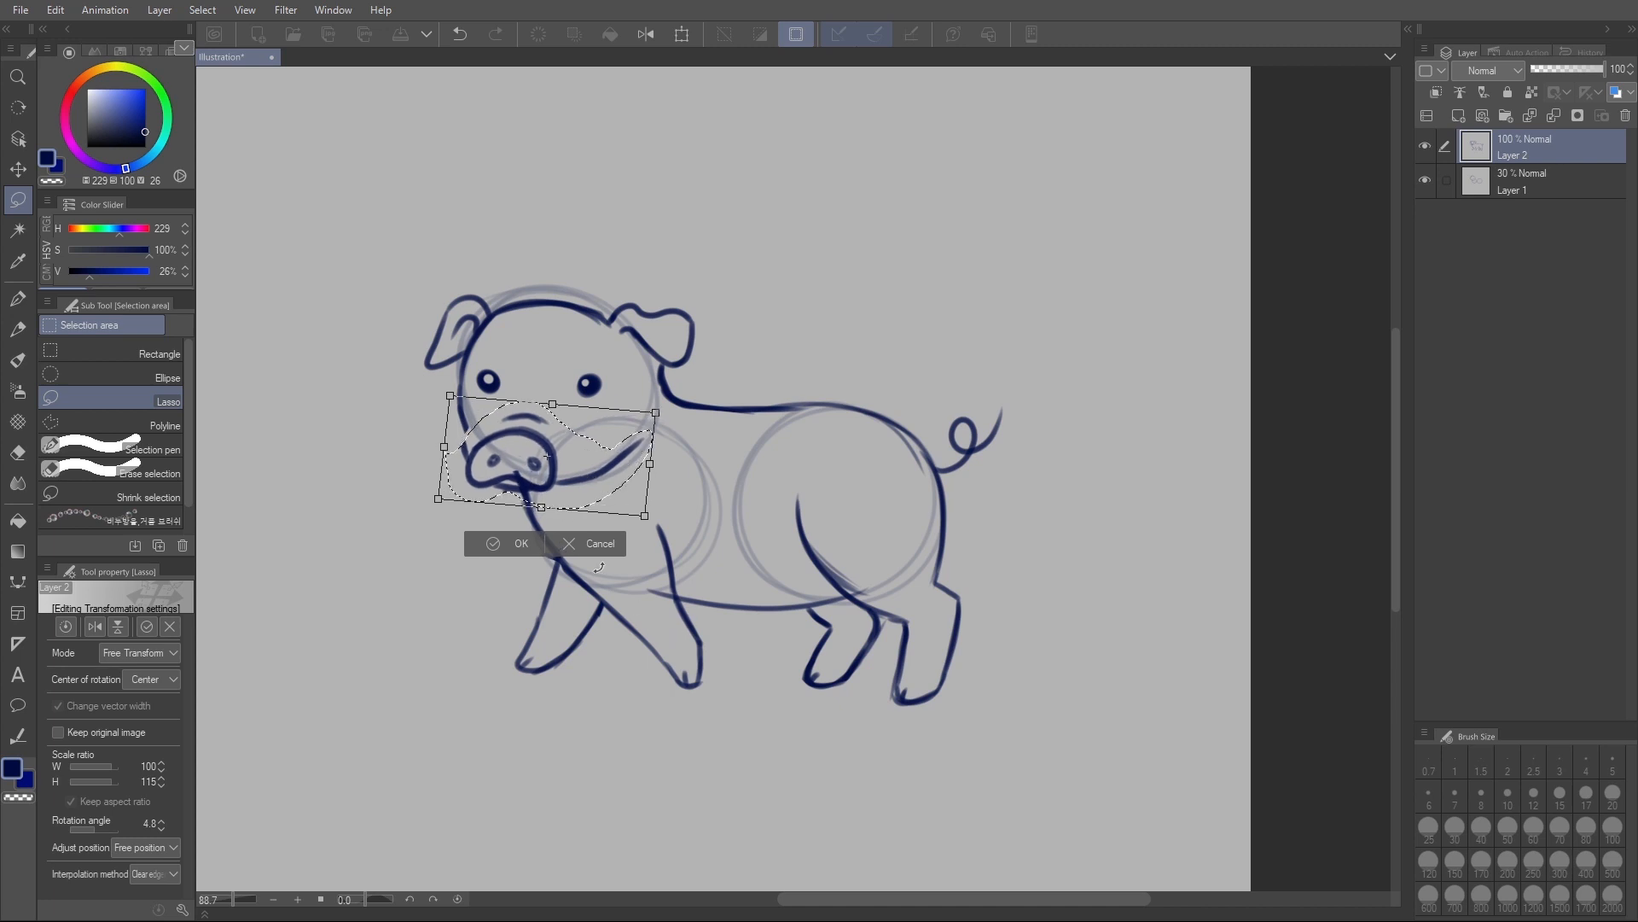
click(517, 544)
key(ctrl+d)
- Erase leftover lines around the mouth and cheek, and redraw the cheek and jawline with the pencil at size 11
key(e)
drag(519, 470, 511, 471)
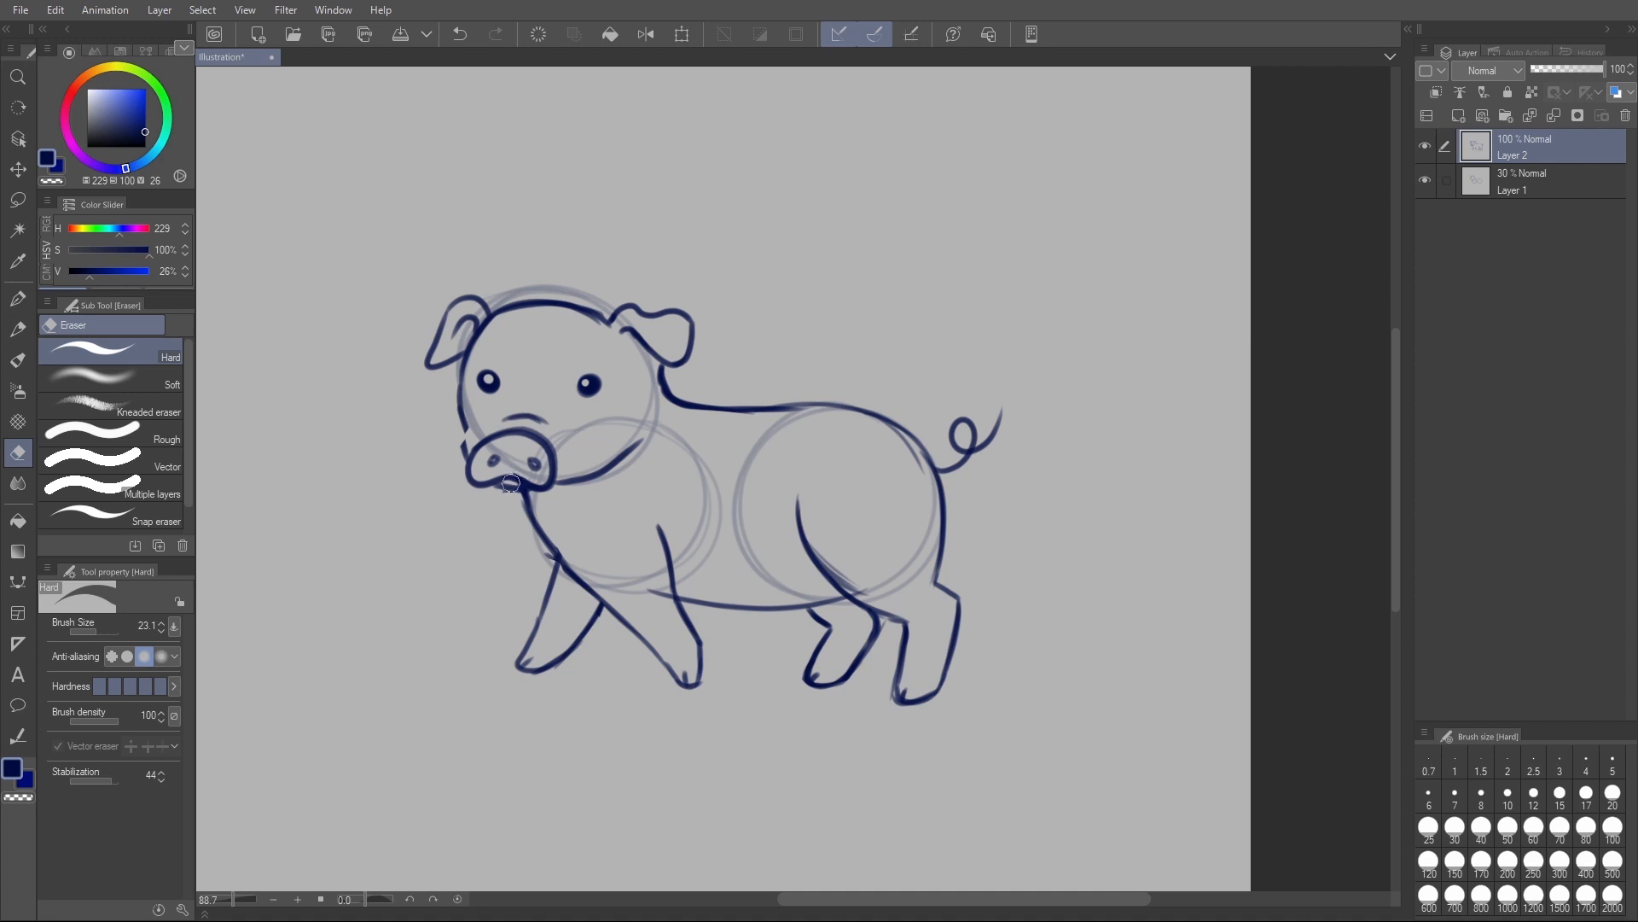
drag(467, 449, 464, 425)
key(p)
key(ctrl+z)
drag(555, 485, 647, 437)
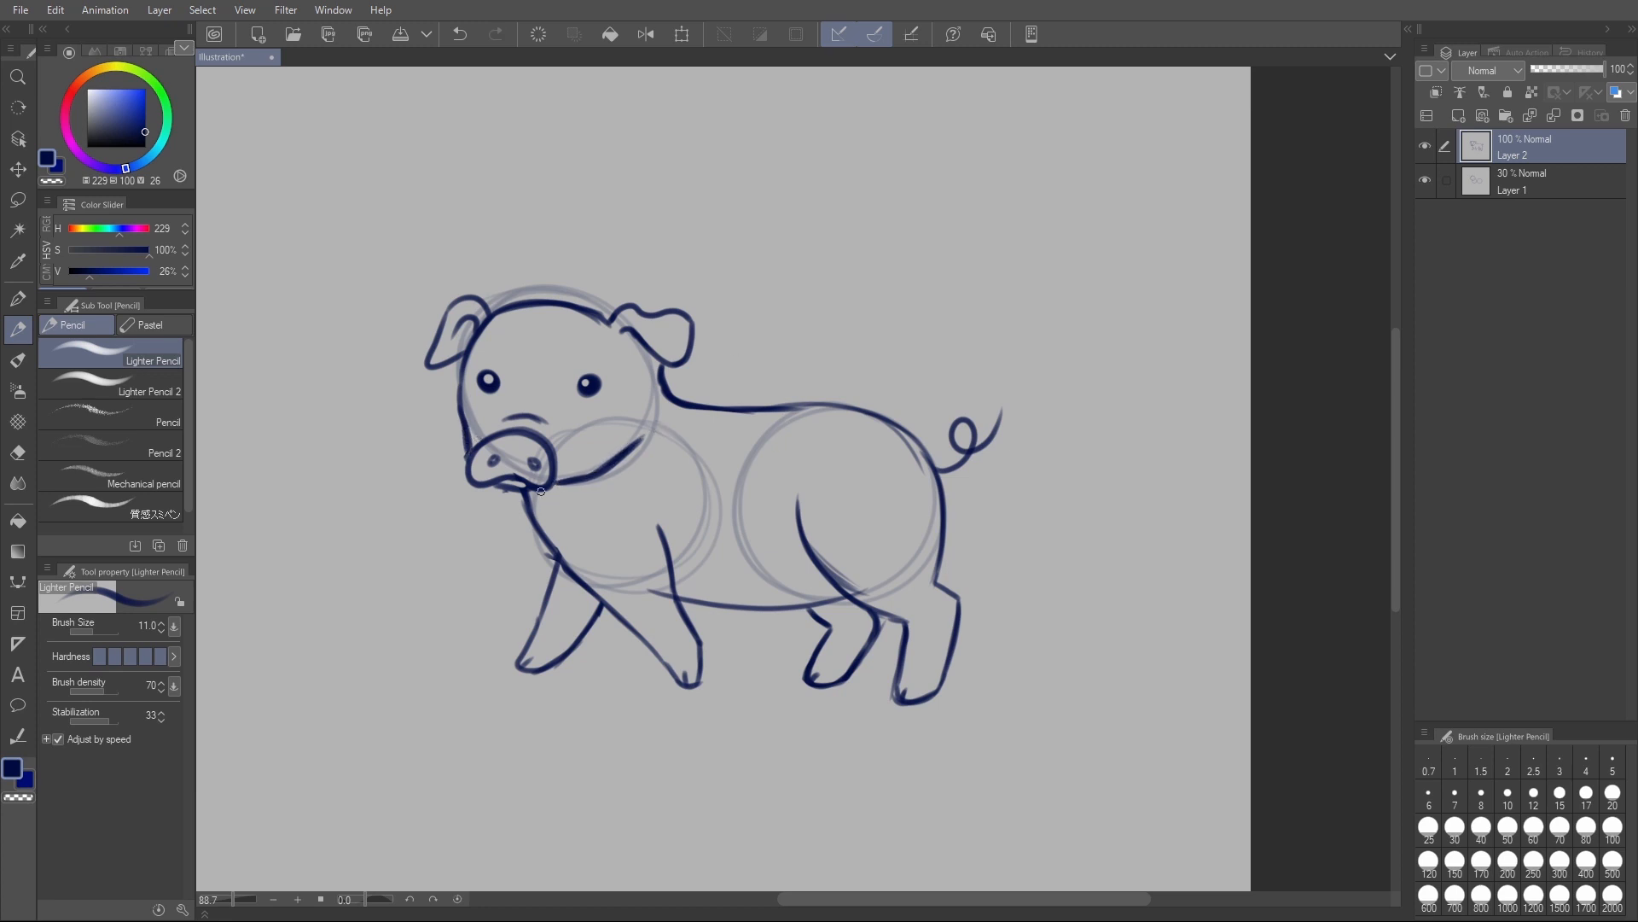
- Thicken the snout outline, nostrils and mouth, and reinforce the far side of the face
mouse_move(472, 456)
mouse_down()
mouse_move(548, 483)
mouse_move(557, 439)
mouse_up()
scroll(531, 363, down, 1)
drag(524, 477, 544, 483)
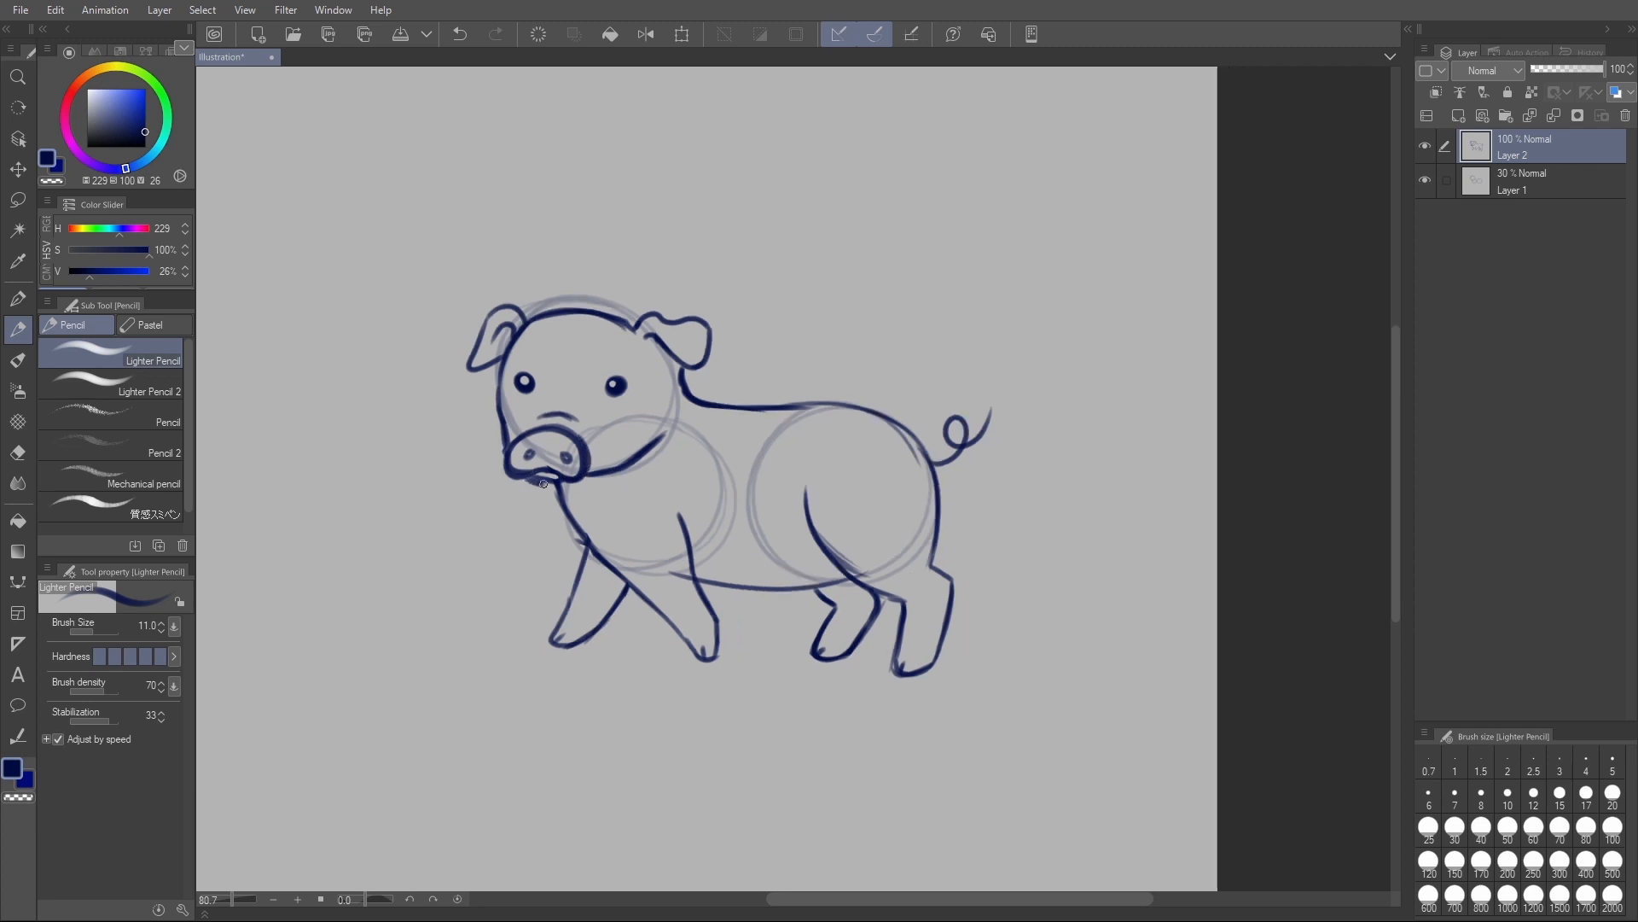
mouse_move(533, 472)
mouse_down()
mouse_move(500, 461)
mouse_move(516, 427)
mouse_move(540, 426)
mouse_up()
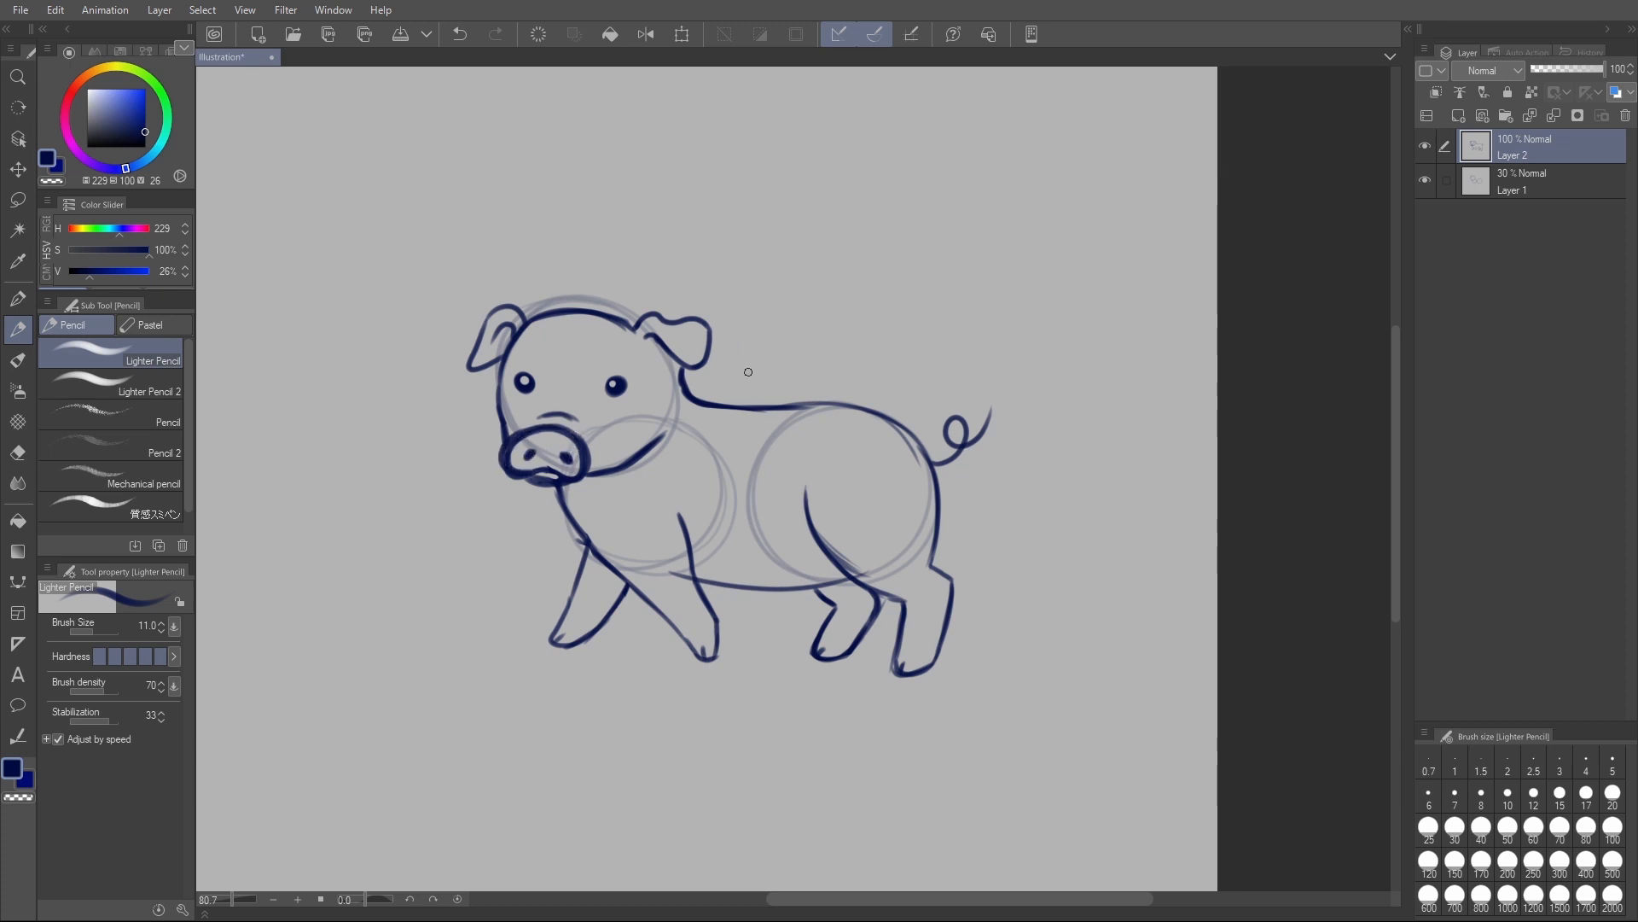
drag(526, 474, 555, 470)
drag(506, 356, 497, 417)
key(m)
mouse_move(563, 446)
mouse_down()
mouse_move(575, 468)
mouse_move(565, 446)
mouse_up()
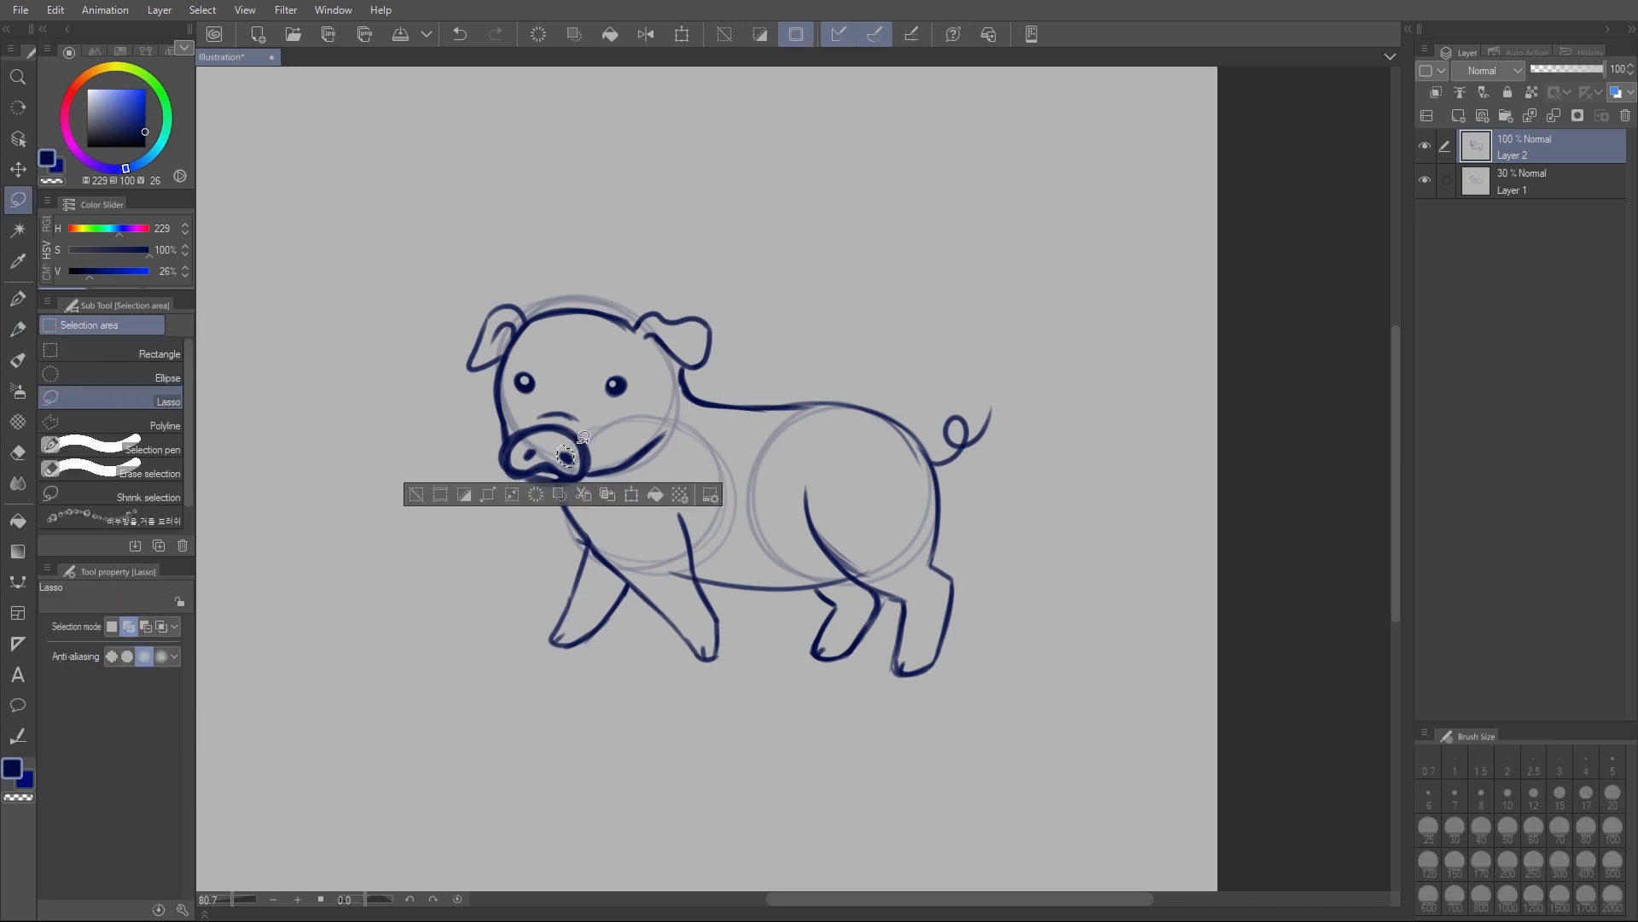
key(ctrl+t)
drag(569, 450, 567, 461)
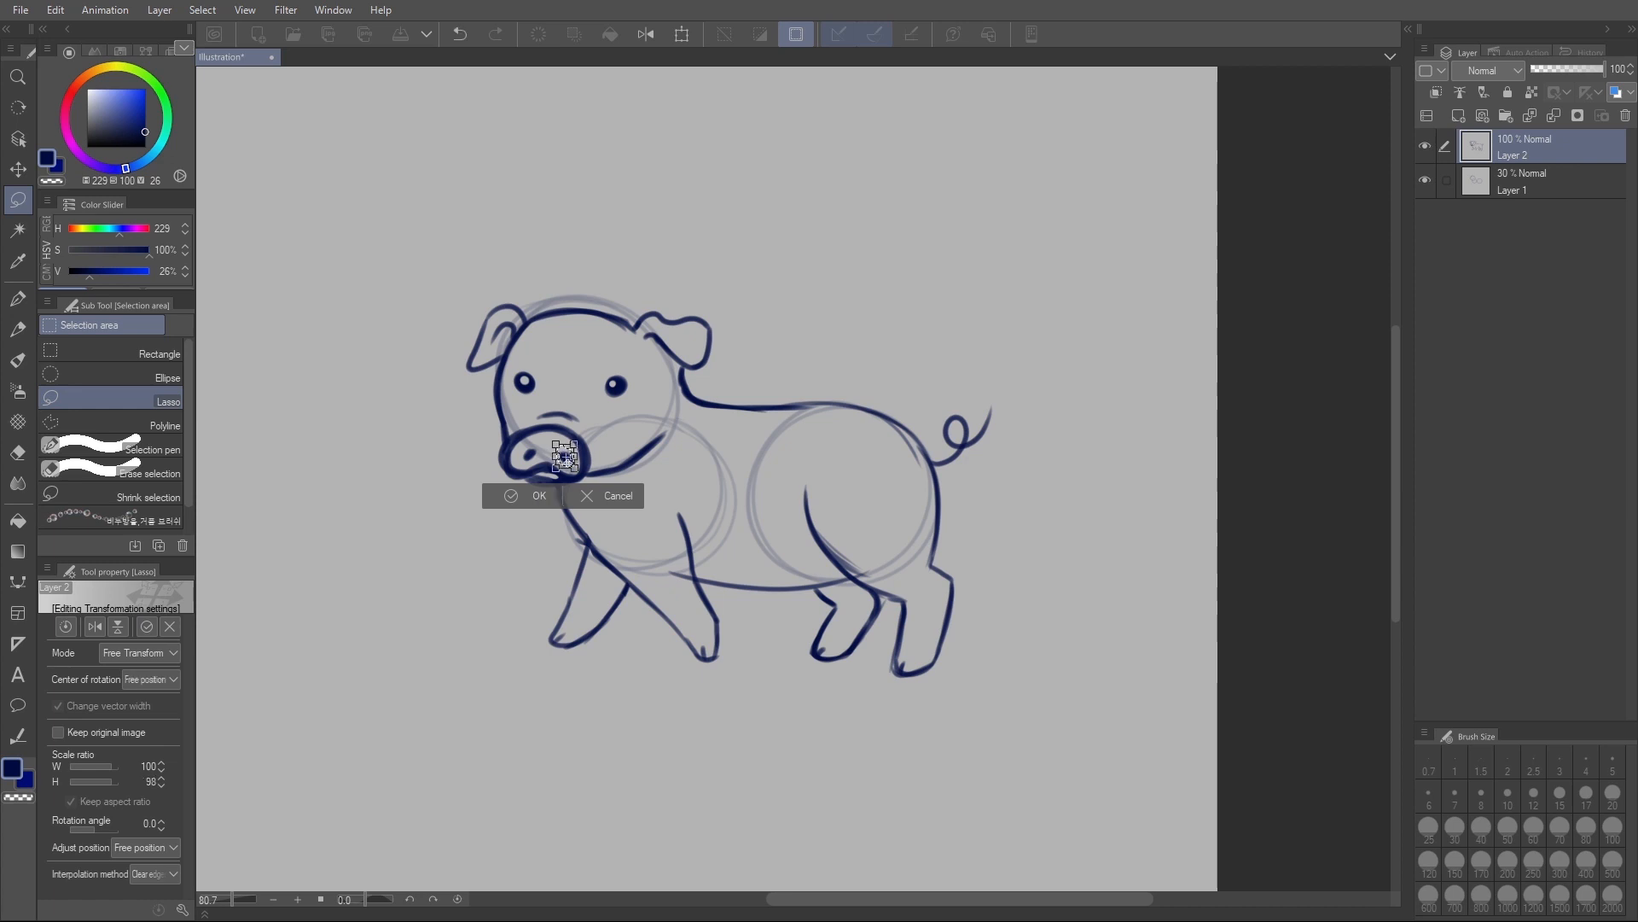
scroll(567, 459, up, 2)
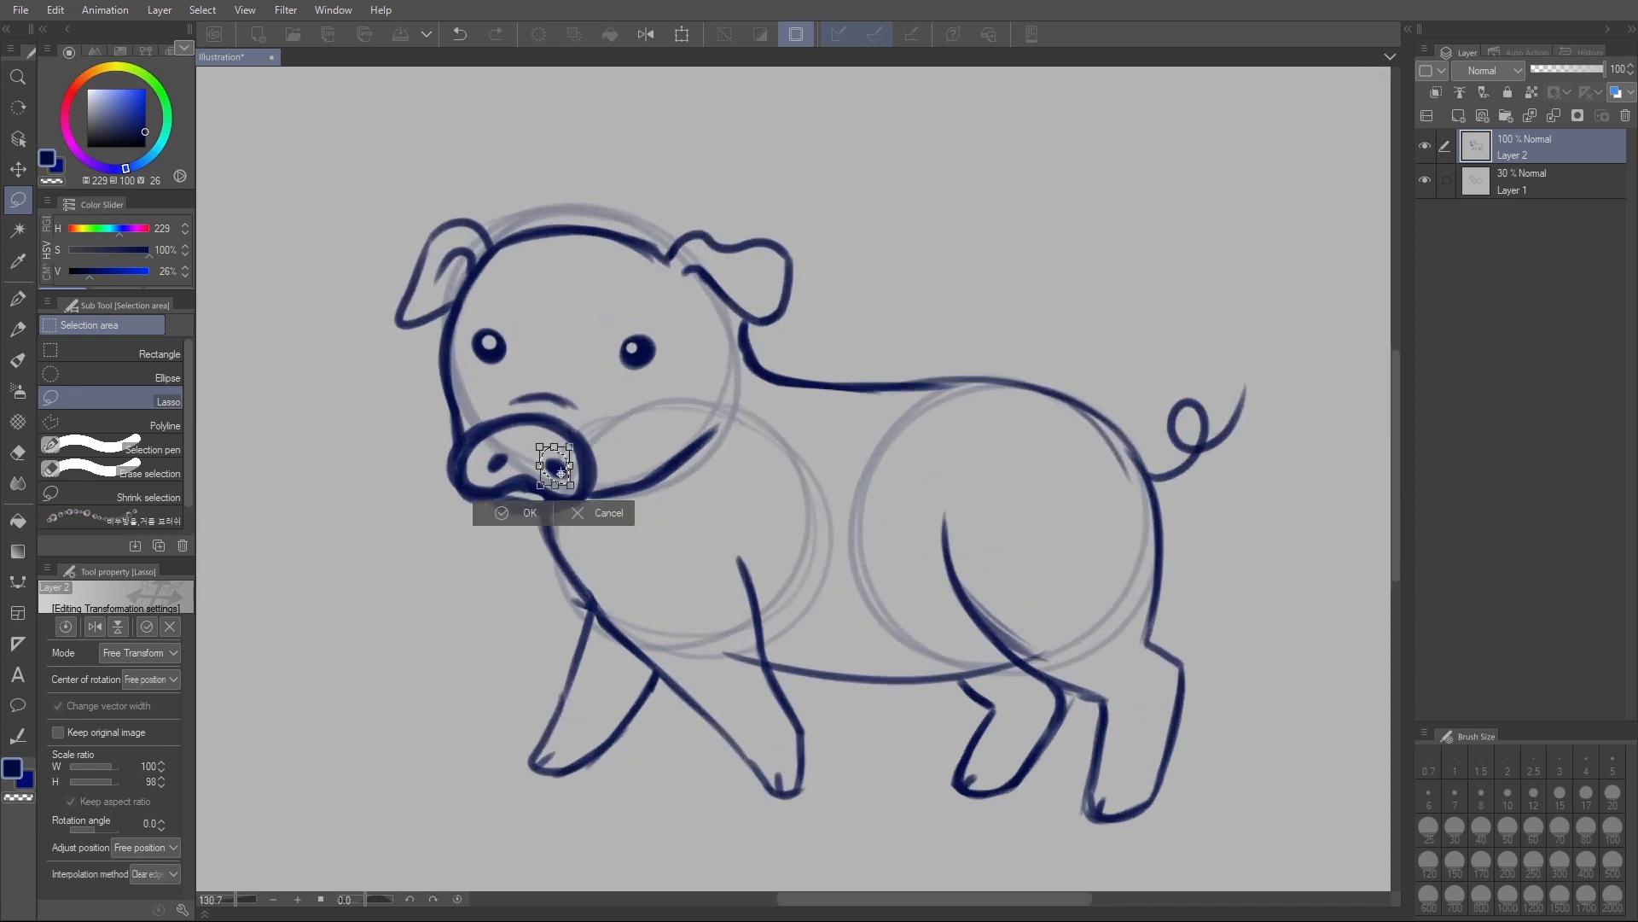
drag(562, 484, 563, 475)
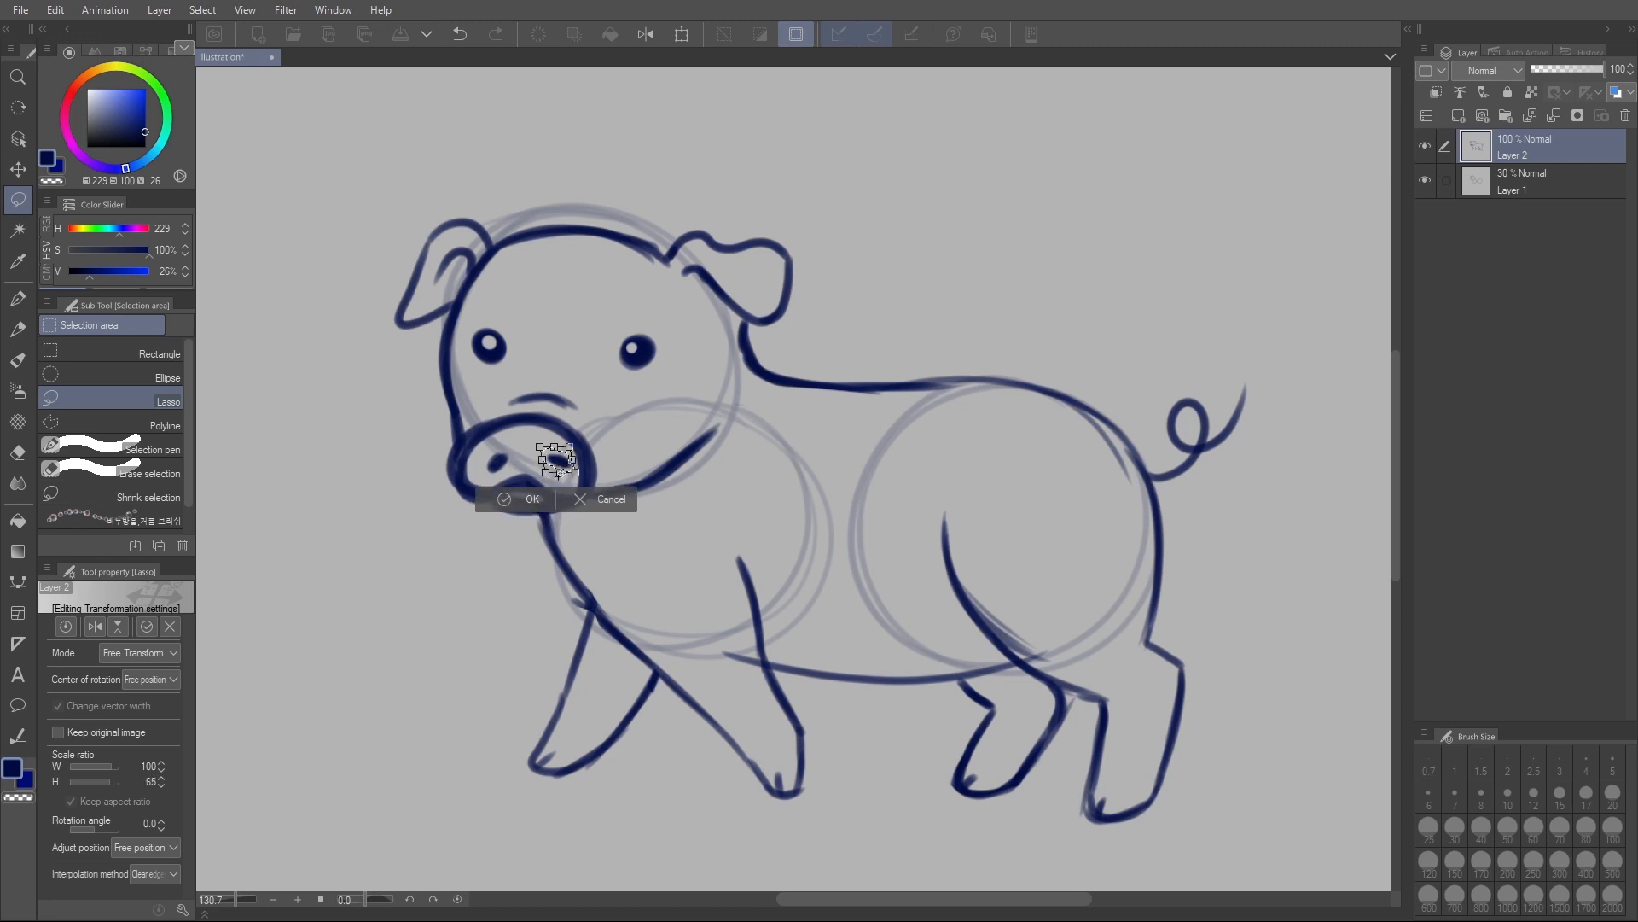
click(585, 495)
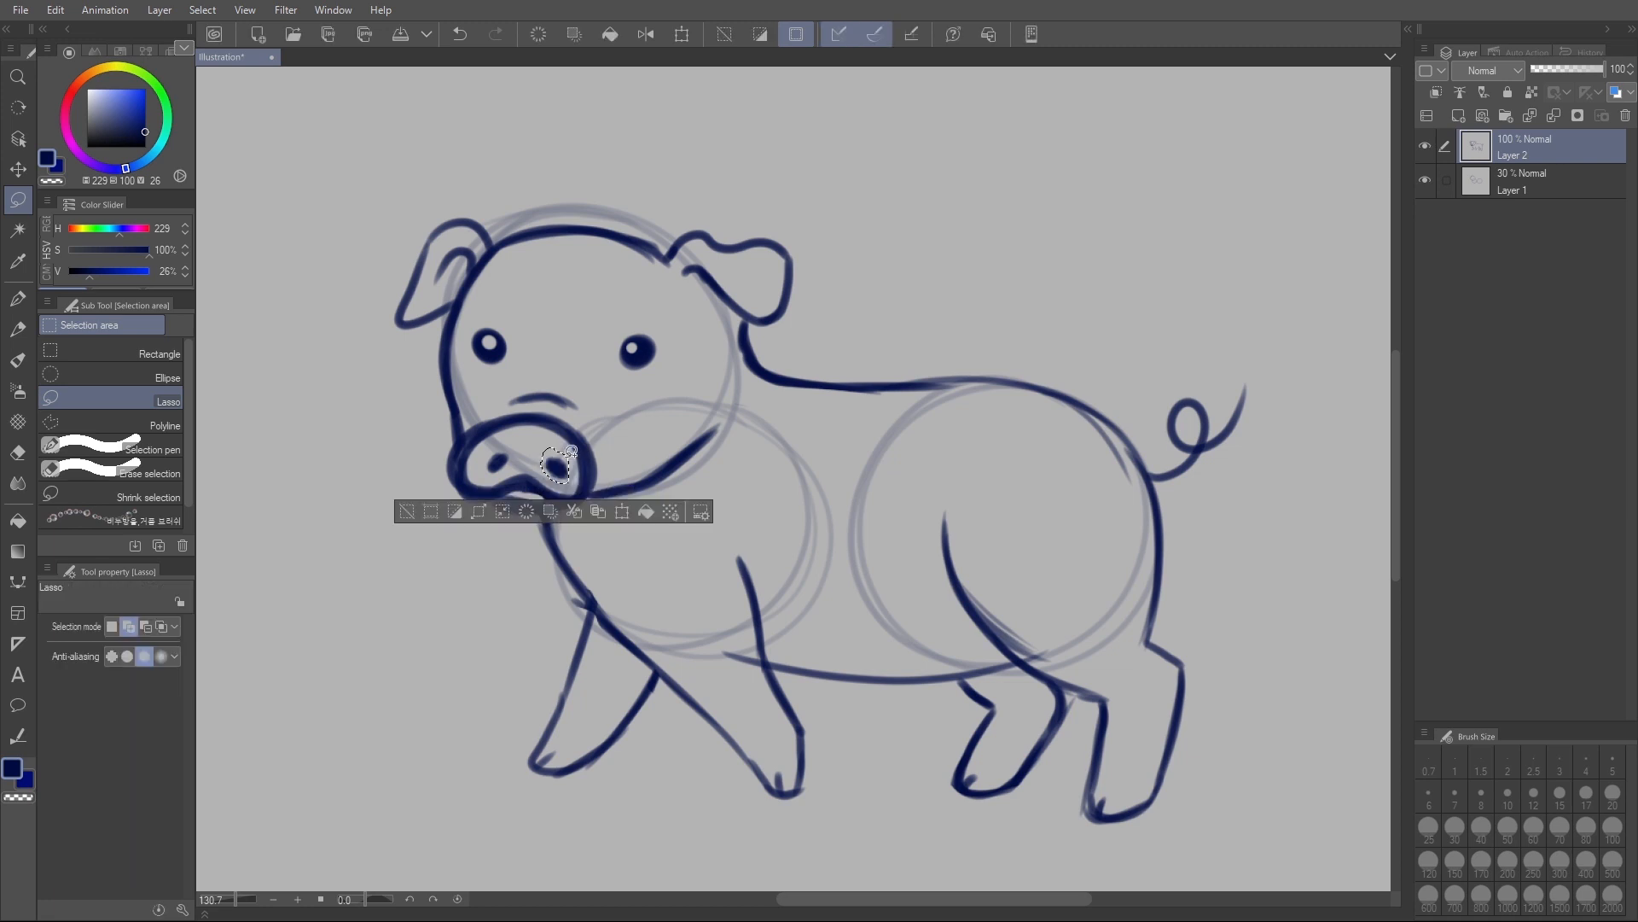
key(ctrl+d)
- Erase the snout's right nostril and redraw it as a small solid oval with the pencil at size 11
key(p)
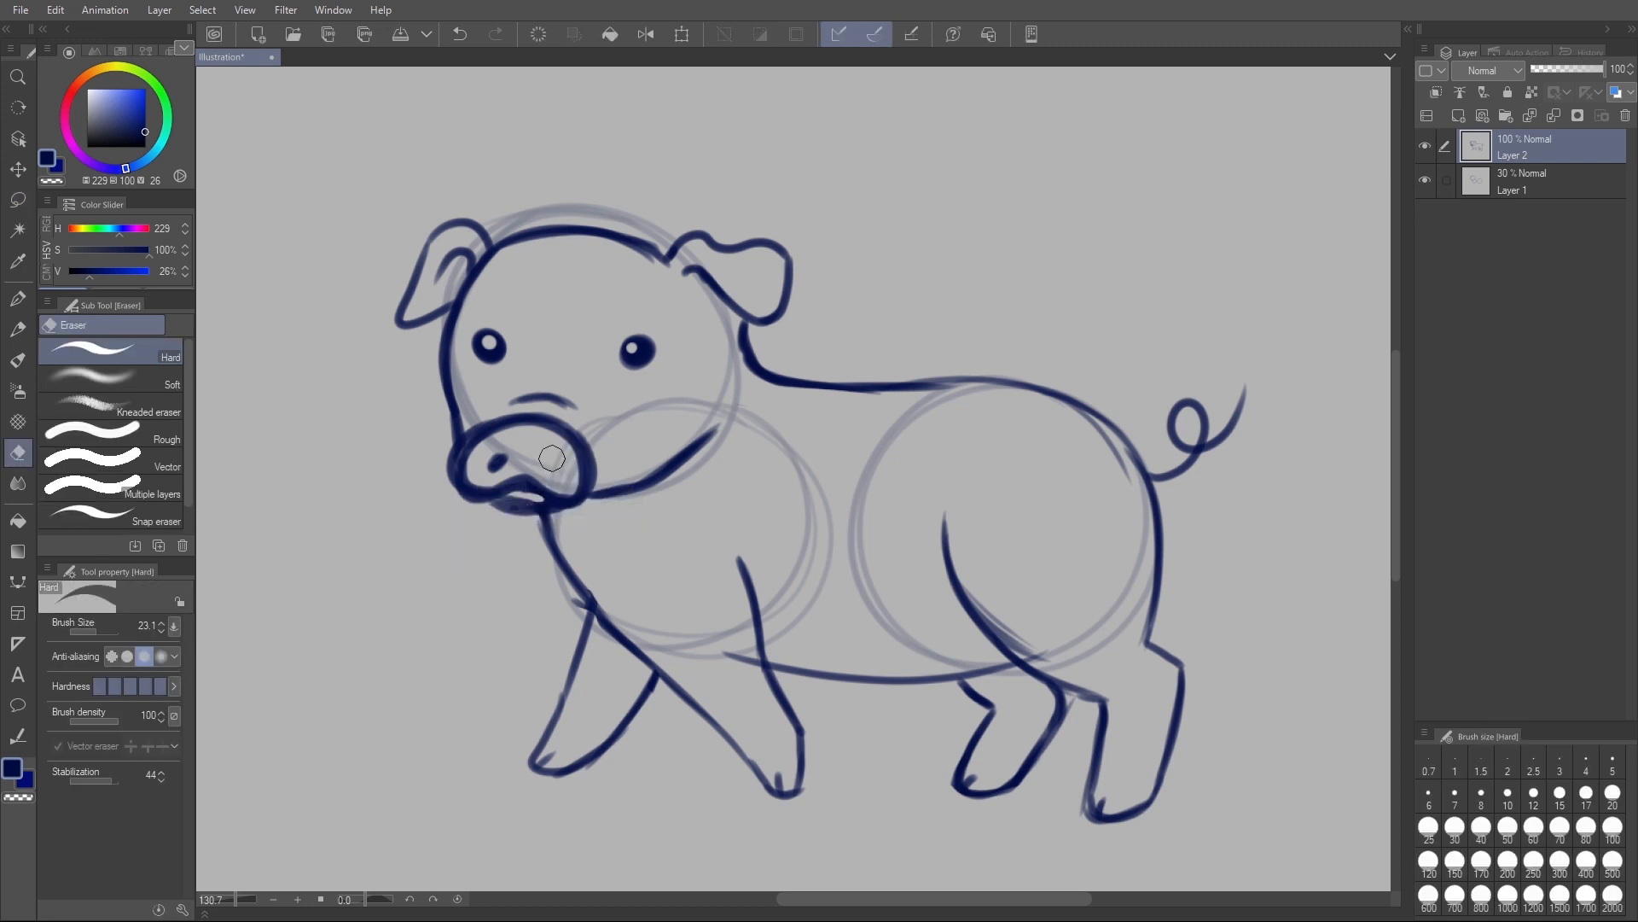
key(p)
mouse_move(555, 460)
mouse_down()
mouse_move(494, 463)
mouse_move(553, 452)
mouse_move(500, 496)
mouse_move(556, 494)
mouse_up()
key(e)
key(p)
key(ctrl+z)
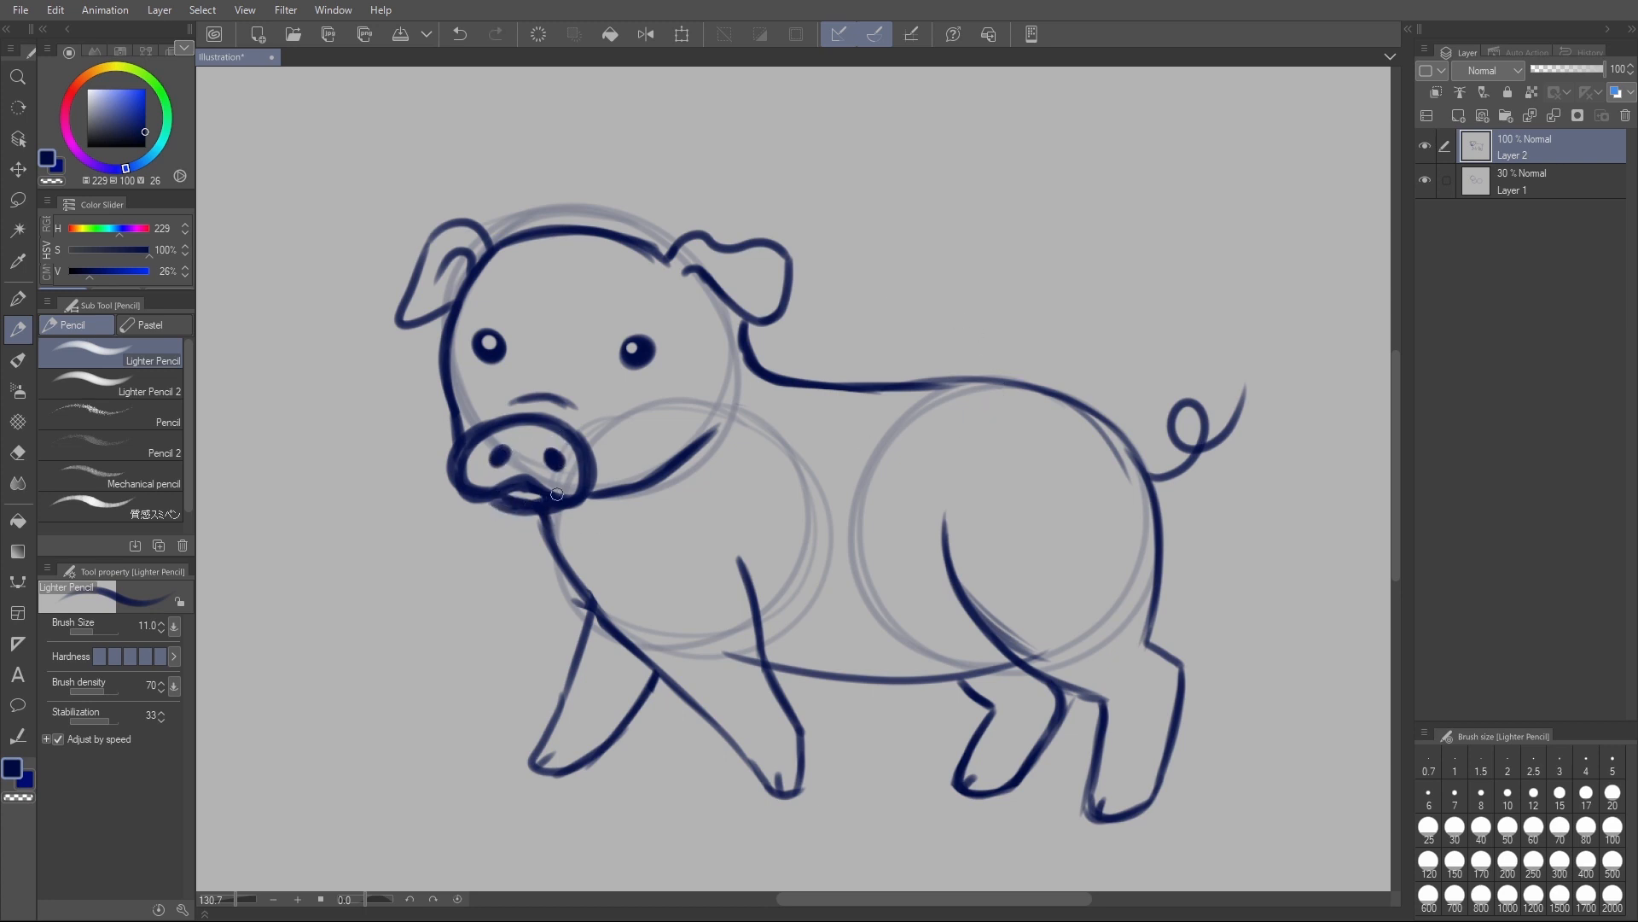
- Trim the outer left edge of the snout and the underside of the mouth with the hard eraser
key(e)
mouse_move(457, 435)
mouse_down()
mouse_move(449, 475)
mouse_move(488, 501)
mouse_up()
key(p)
key(e)
drag(493, 504, 551, 502)
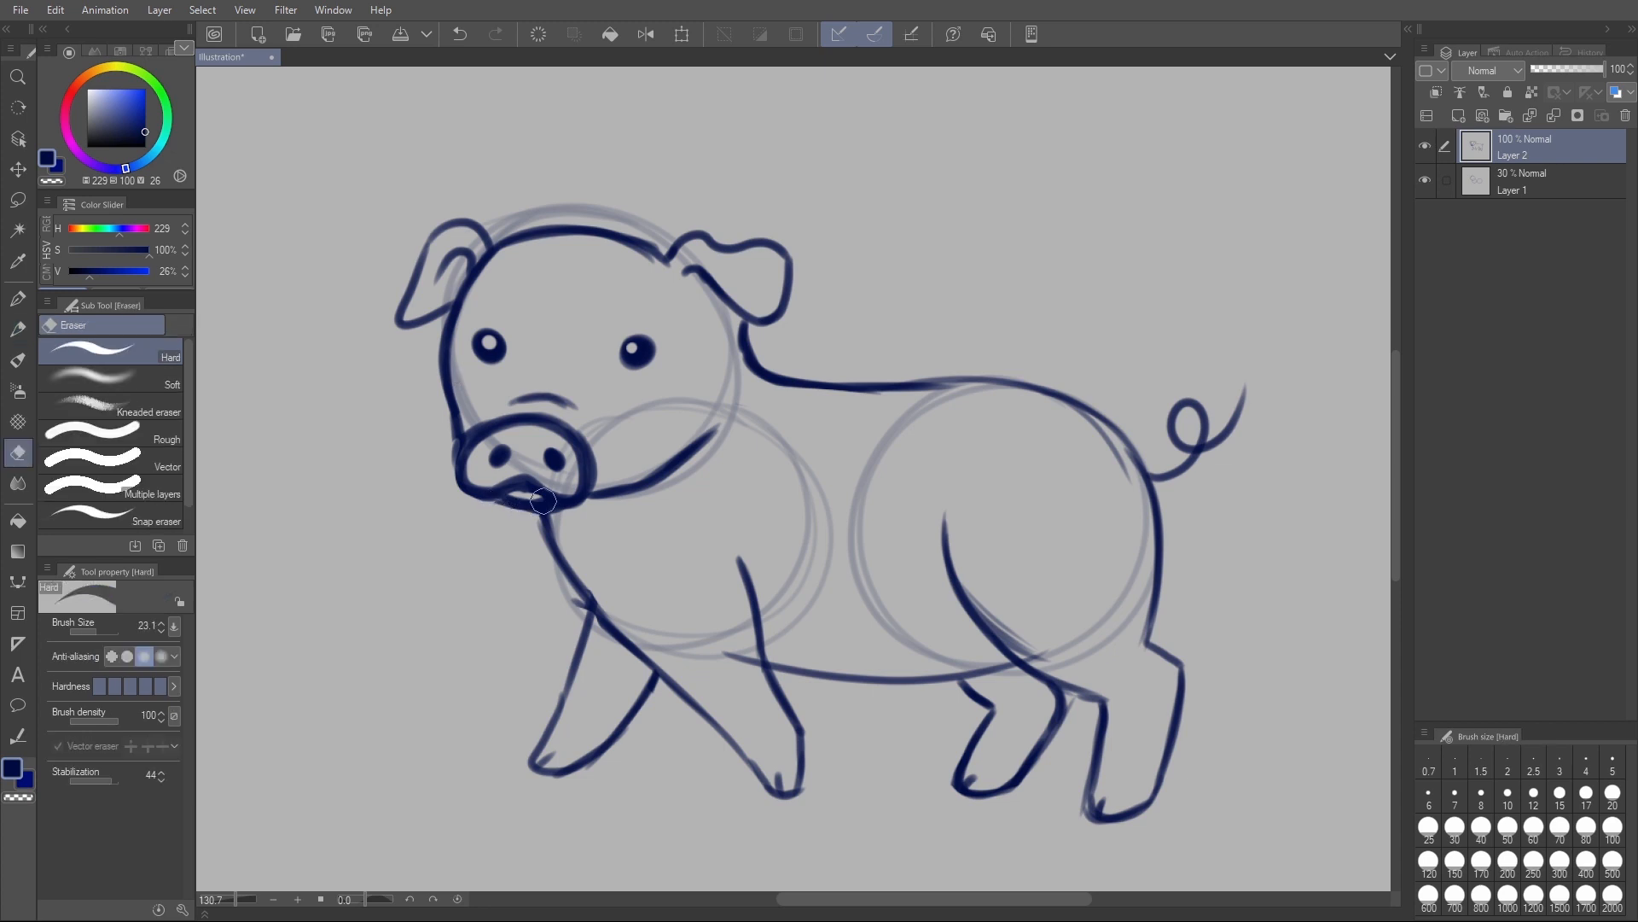
- Lasso the pig's left ear, free-transform it larger and further outward from the head, and deselect
key(m)
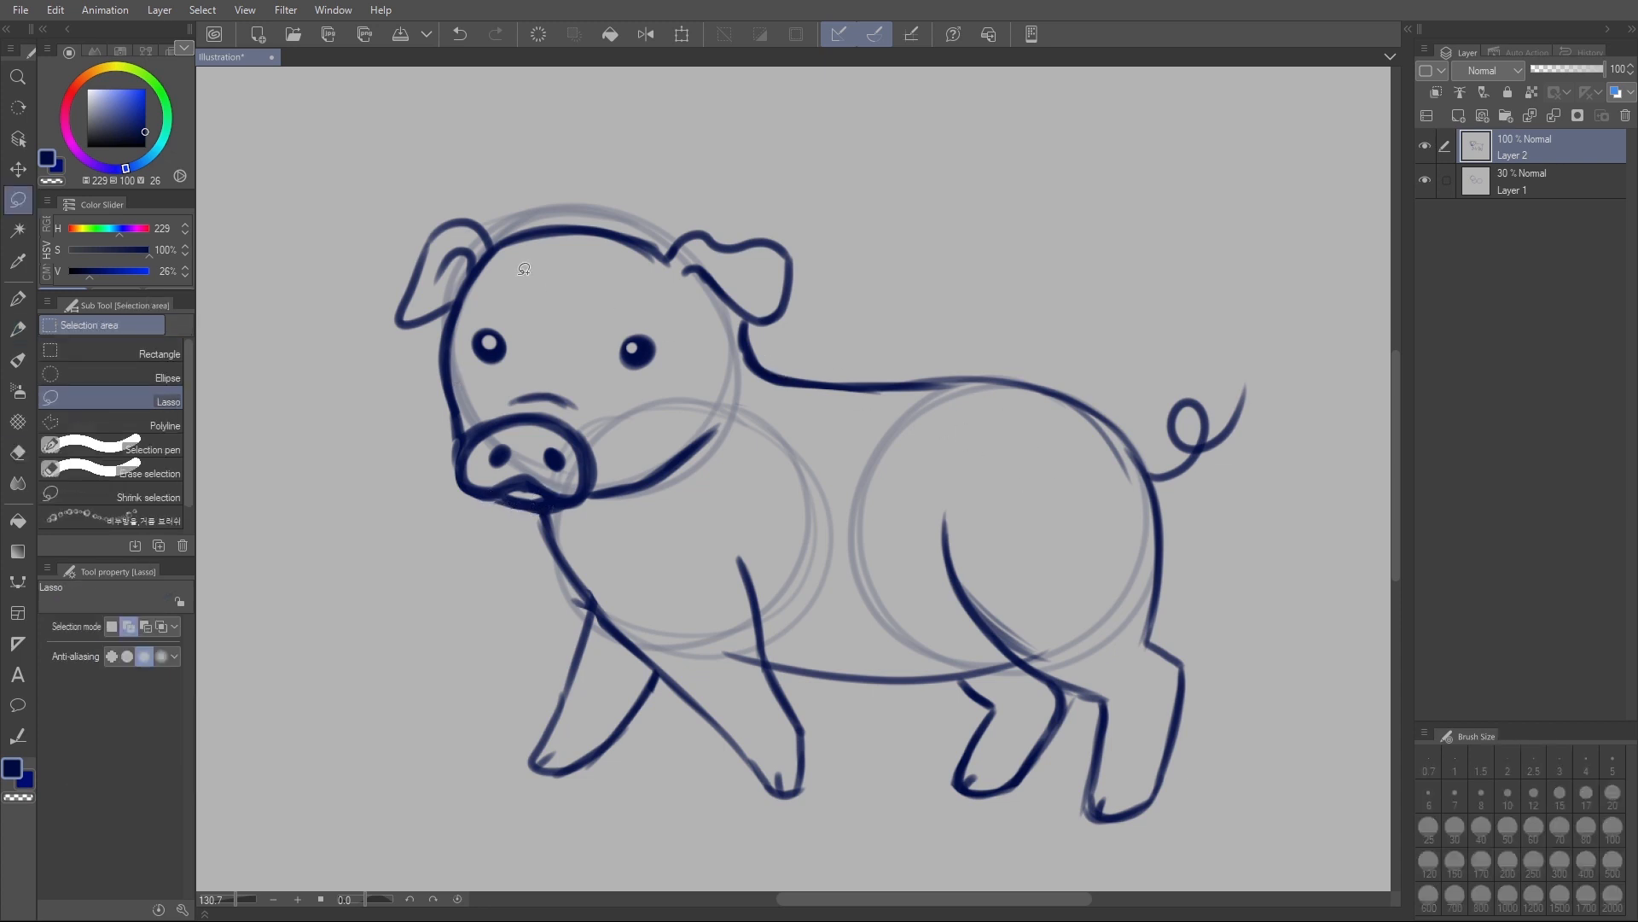
mouse_move(461, 272)
mouse_down()
mouse_move(505, 233)
mouse_move(454, 197)
mouse_move(383, 312)
mouse_move(435, 327)
mouse_move(466, 284)
mouse_up()
key(ctrl+shift+t)
drag(451, 215, 352, 185)
drag(380, 348, 343, 349)
drag(503, 348, 514, 349)
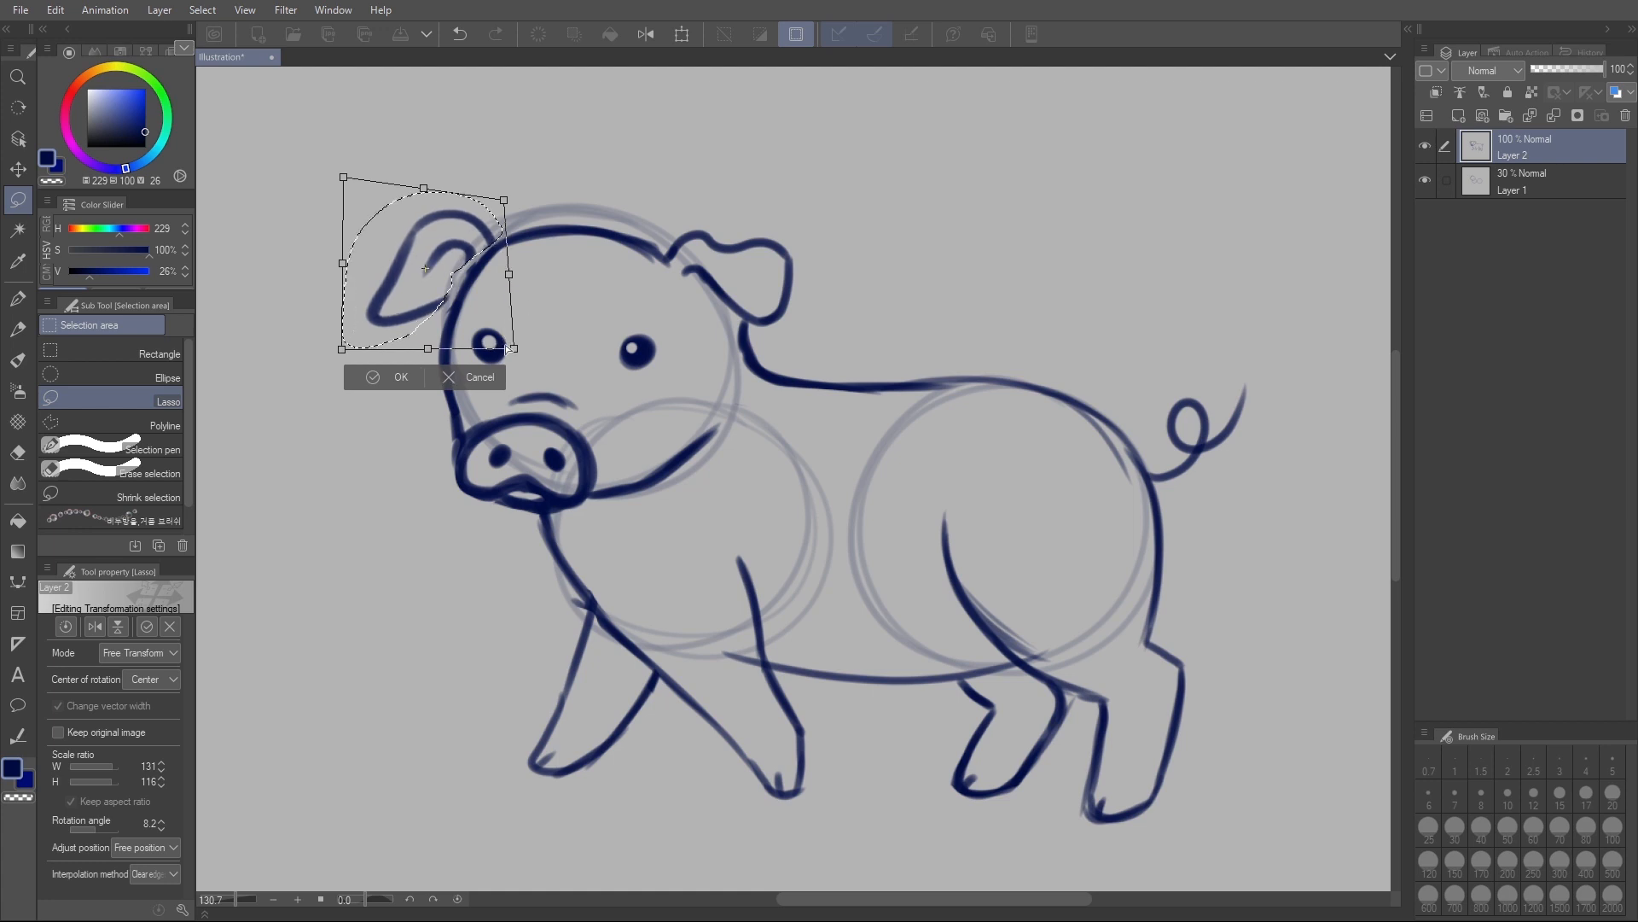
drag(482, 228, 492, 224)
key(Return)
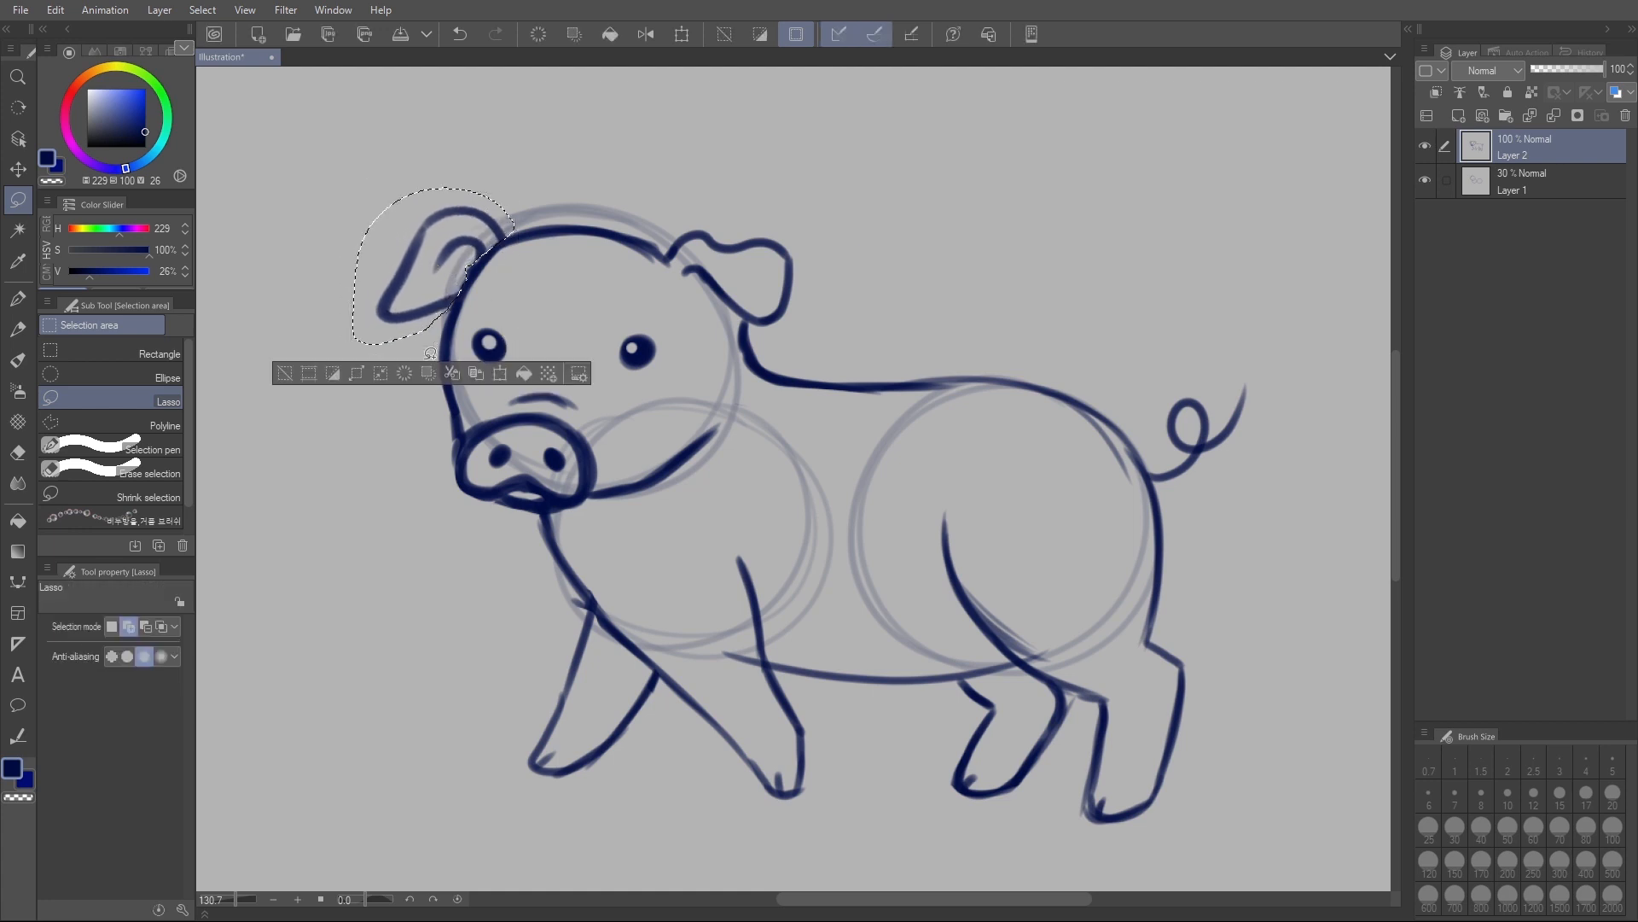
key(ctrl+d)
- Lasso the pig's right ear, free-transform it slightly taller, and deselect
mouse_move(664, 278)
mouse_down()
mouse_move(672, 213)
mouse_move(807, 225)
mouse_move(804, 325)
mouse_move(717, 317)
mouse_up()
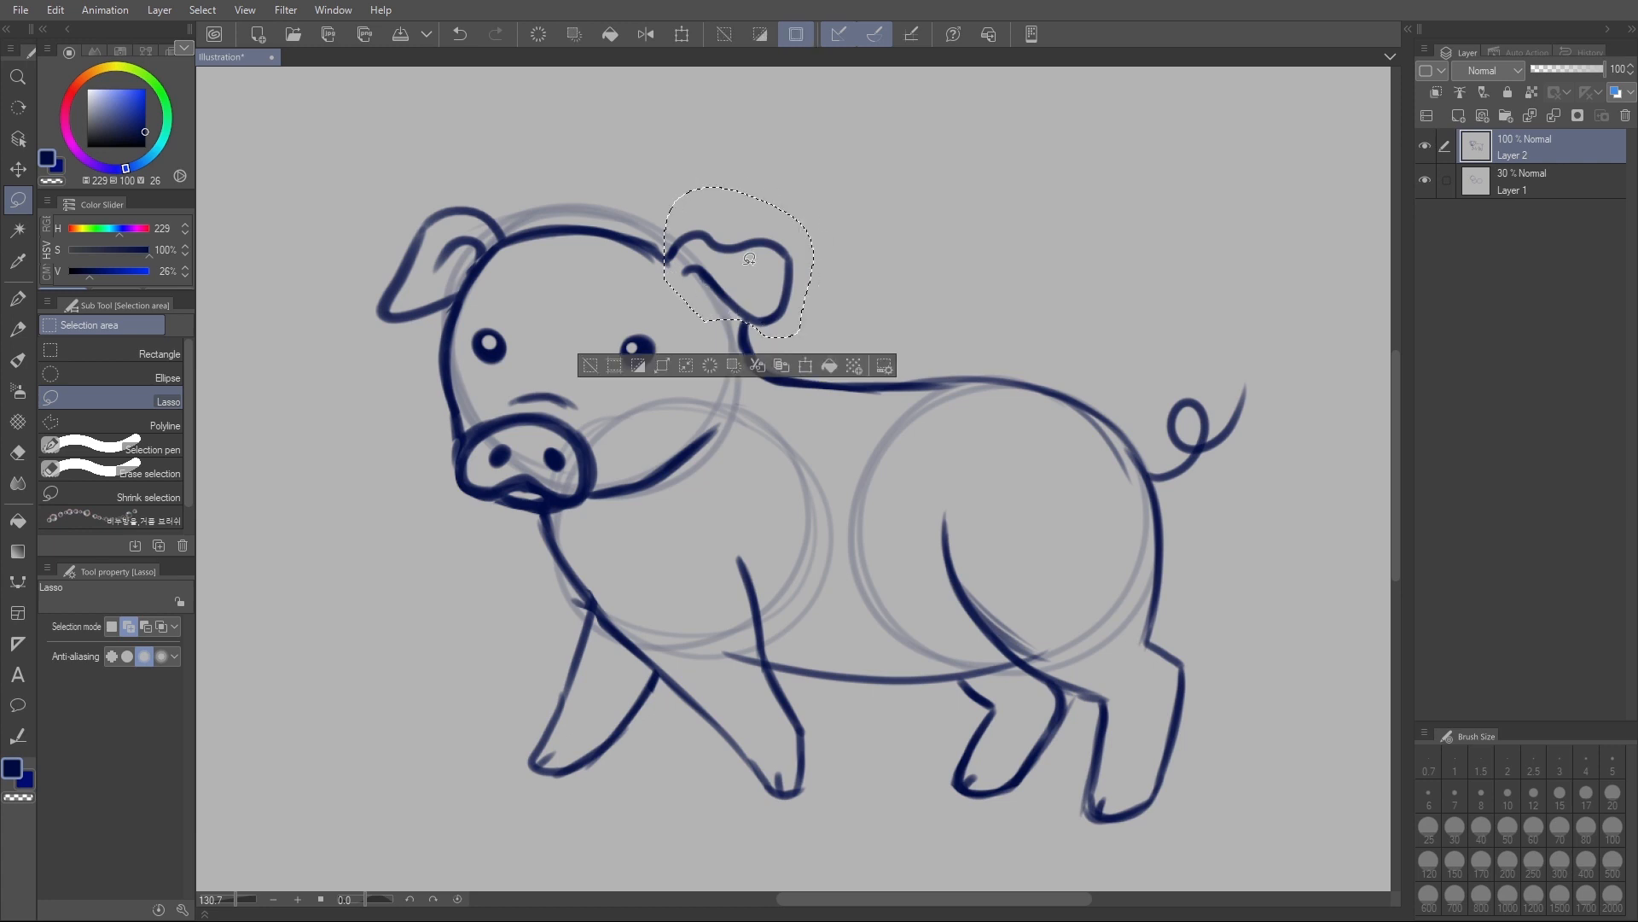
key(ctrl+shift+t)
drag(738, 167, 731, 163)
click(713, 367)
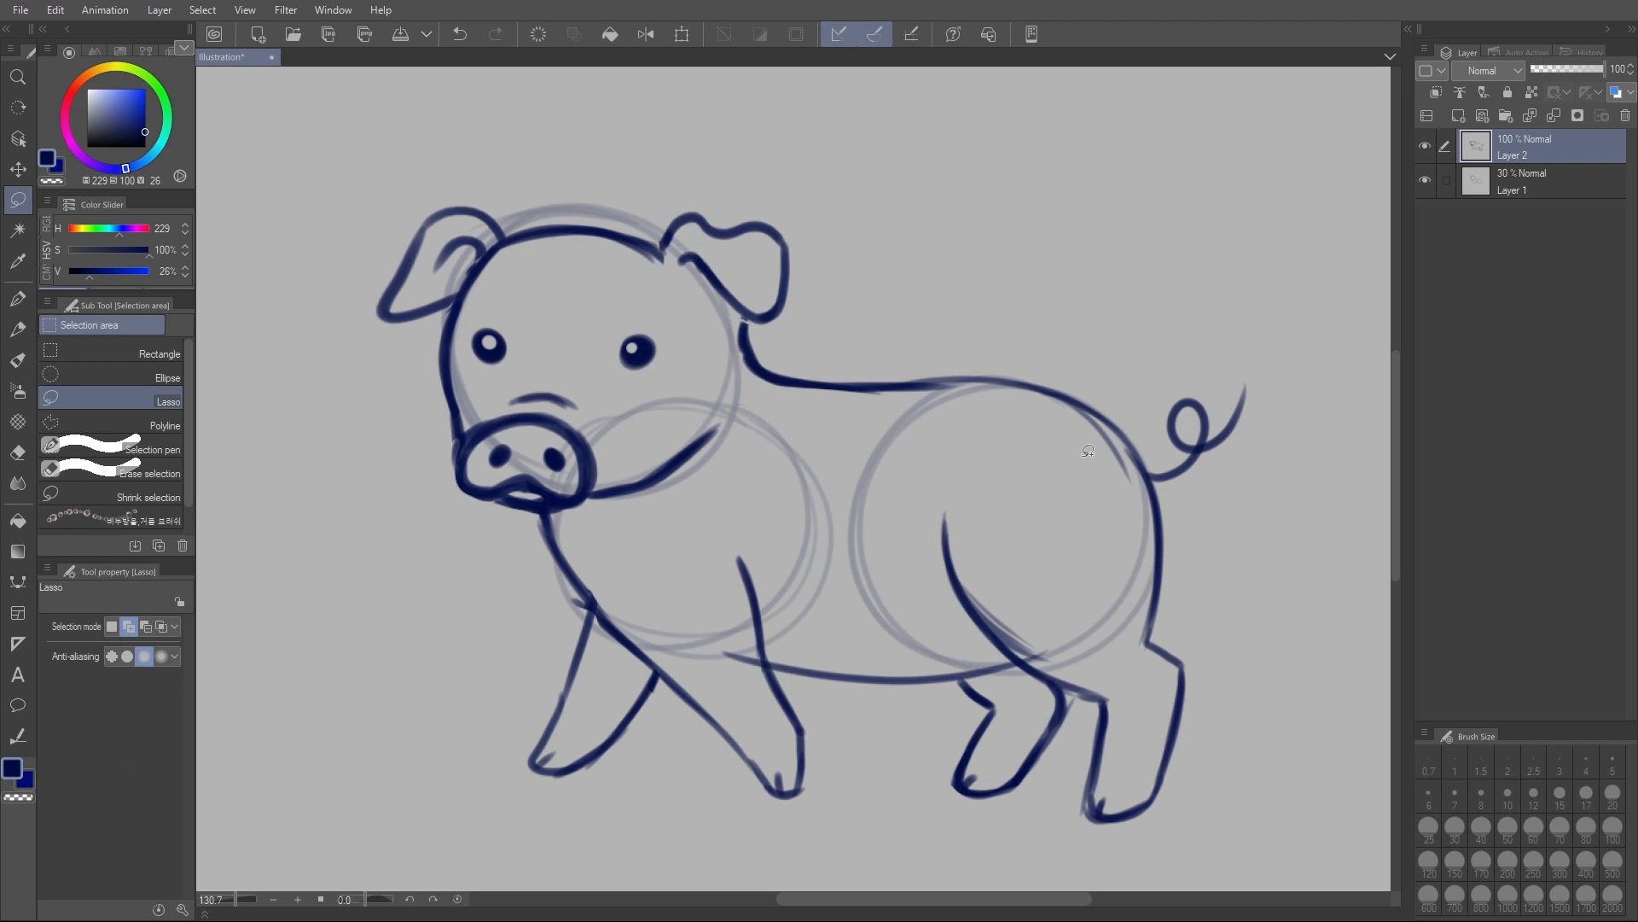
- Thicken the curly tail with the pencil at size 11, and delete Layer 1 with the construction circles
key(p)
mouse_move(1146, 468)
mouse_down()
mouse_move(1188, 461)
mouse_move(1193, 446)
mouse_move(1166, 469)
mouse_move(1198, 438)
mouse_move(1196, 405)
mouse_move(1170, 415)
mouse_move(1195, 450)
mouse_move(1238, 393)
mouse_up()
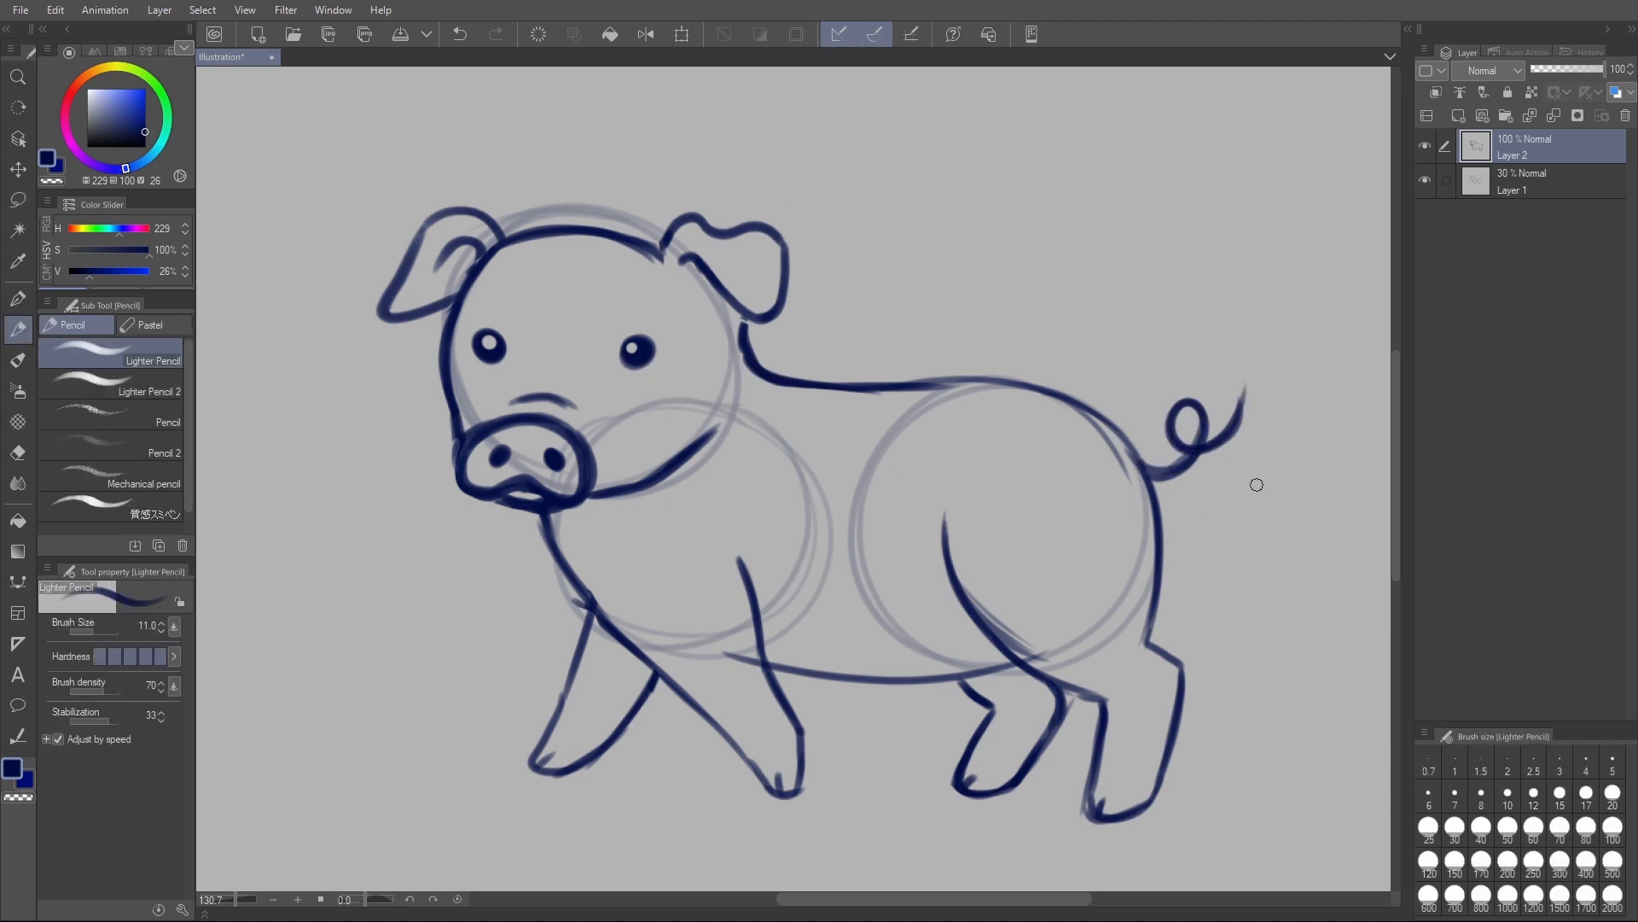
scroll(1257, 485, down, 3)
drag(1272, 556, 1094, 558)
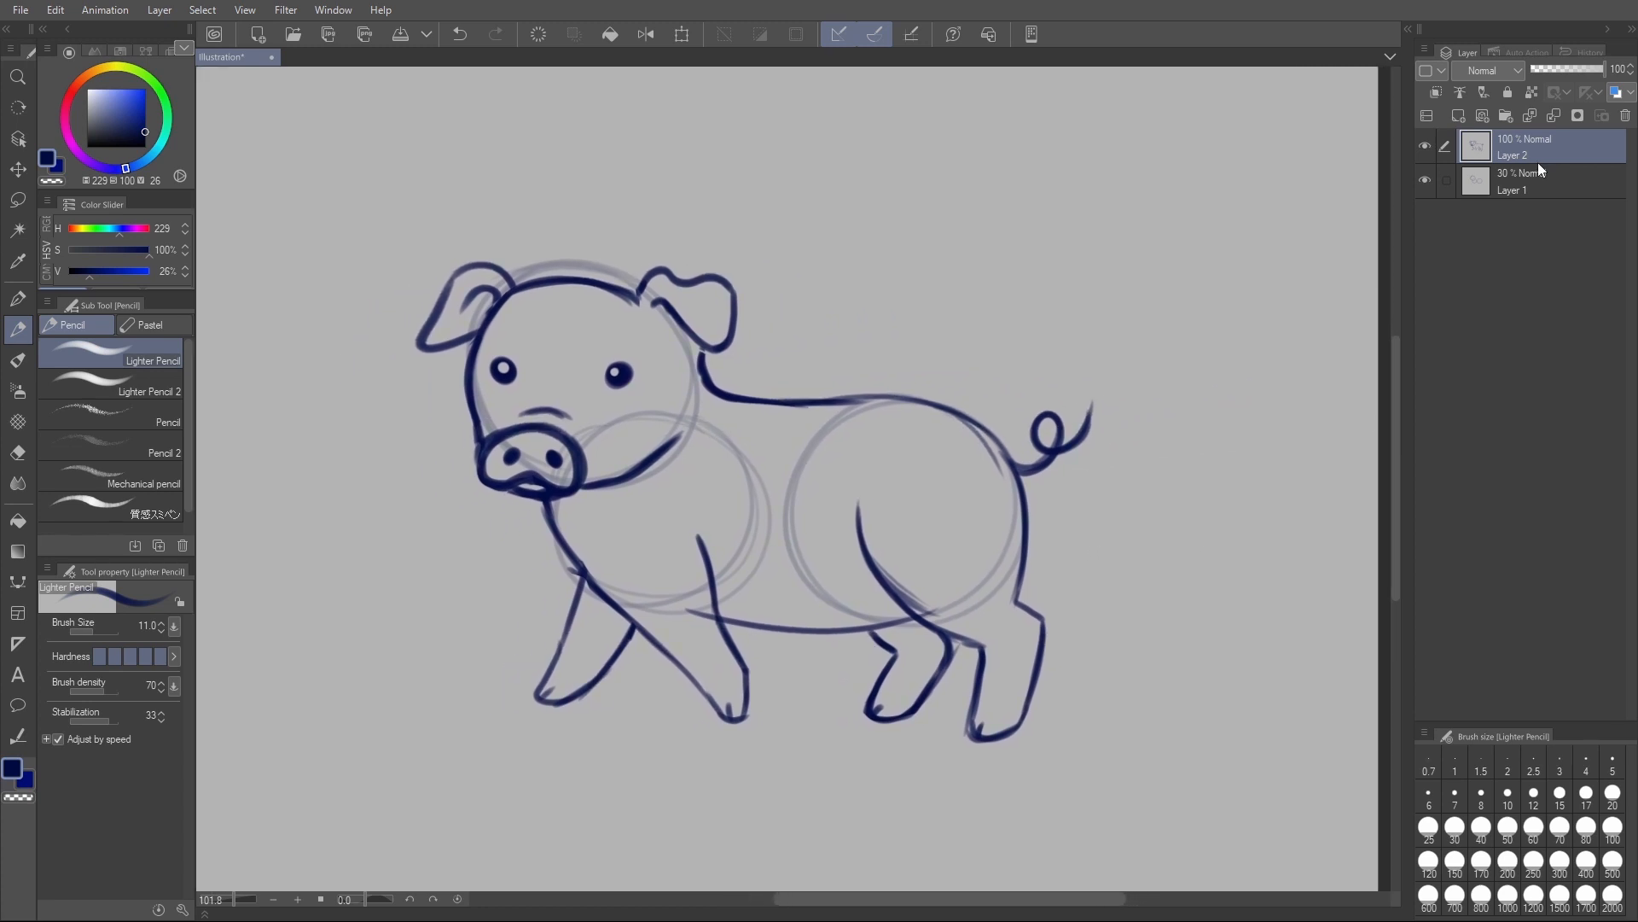
click(1542, 186)
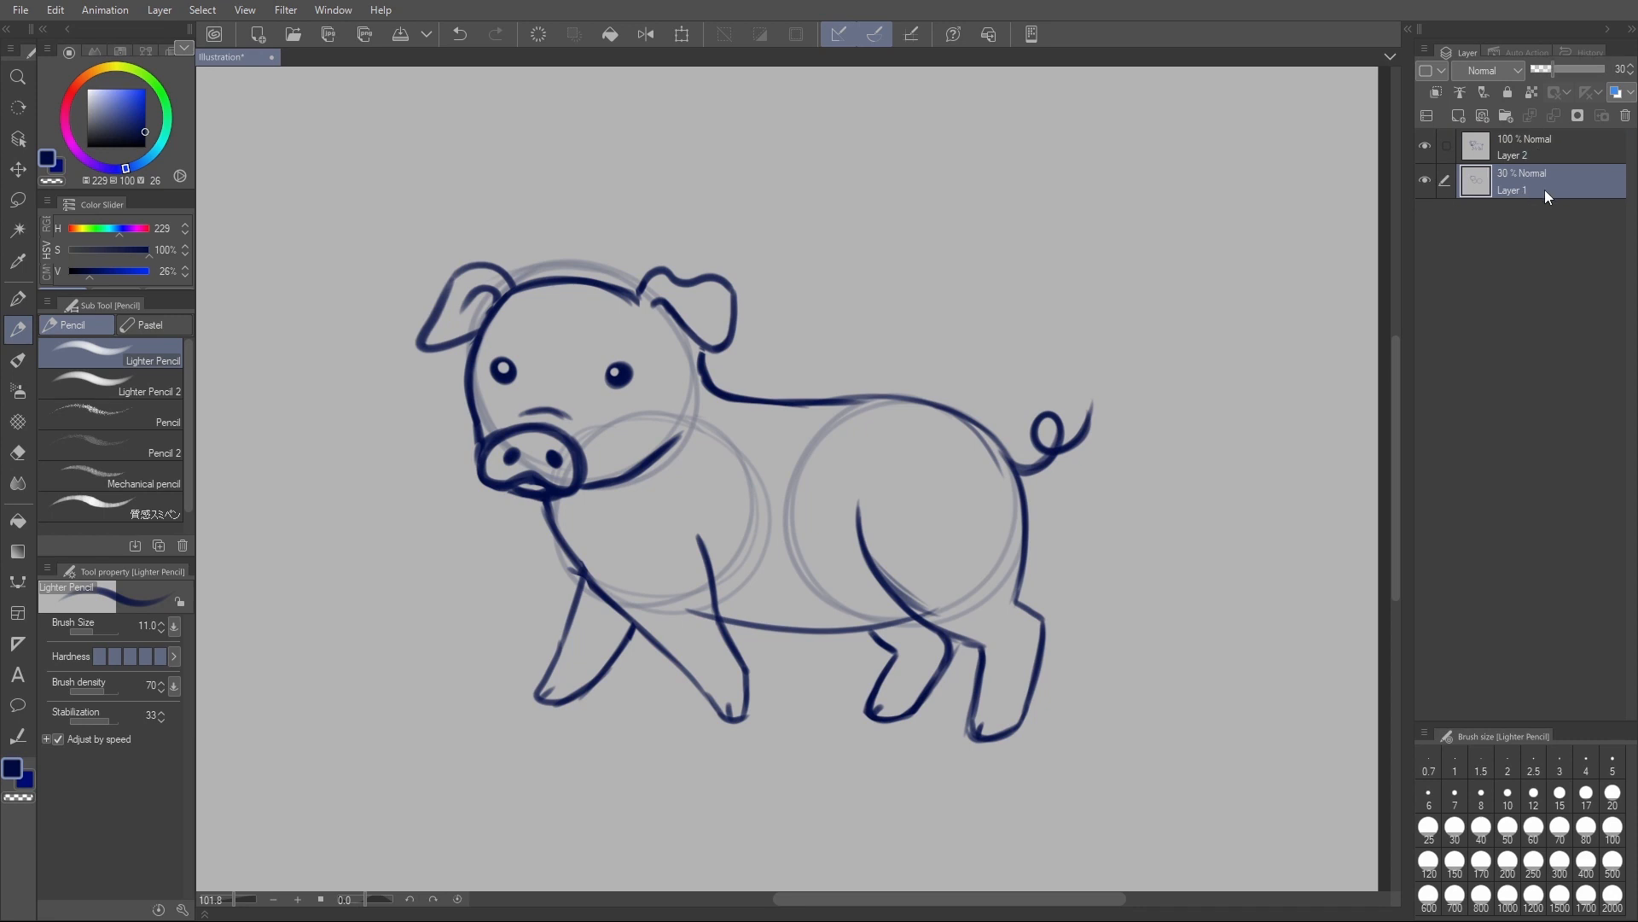
click(1625, 117)
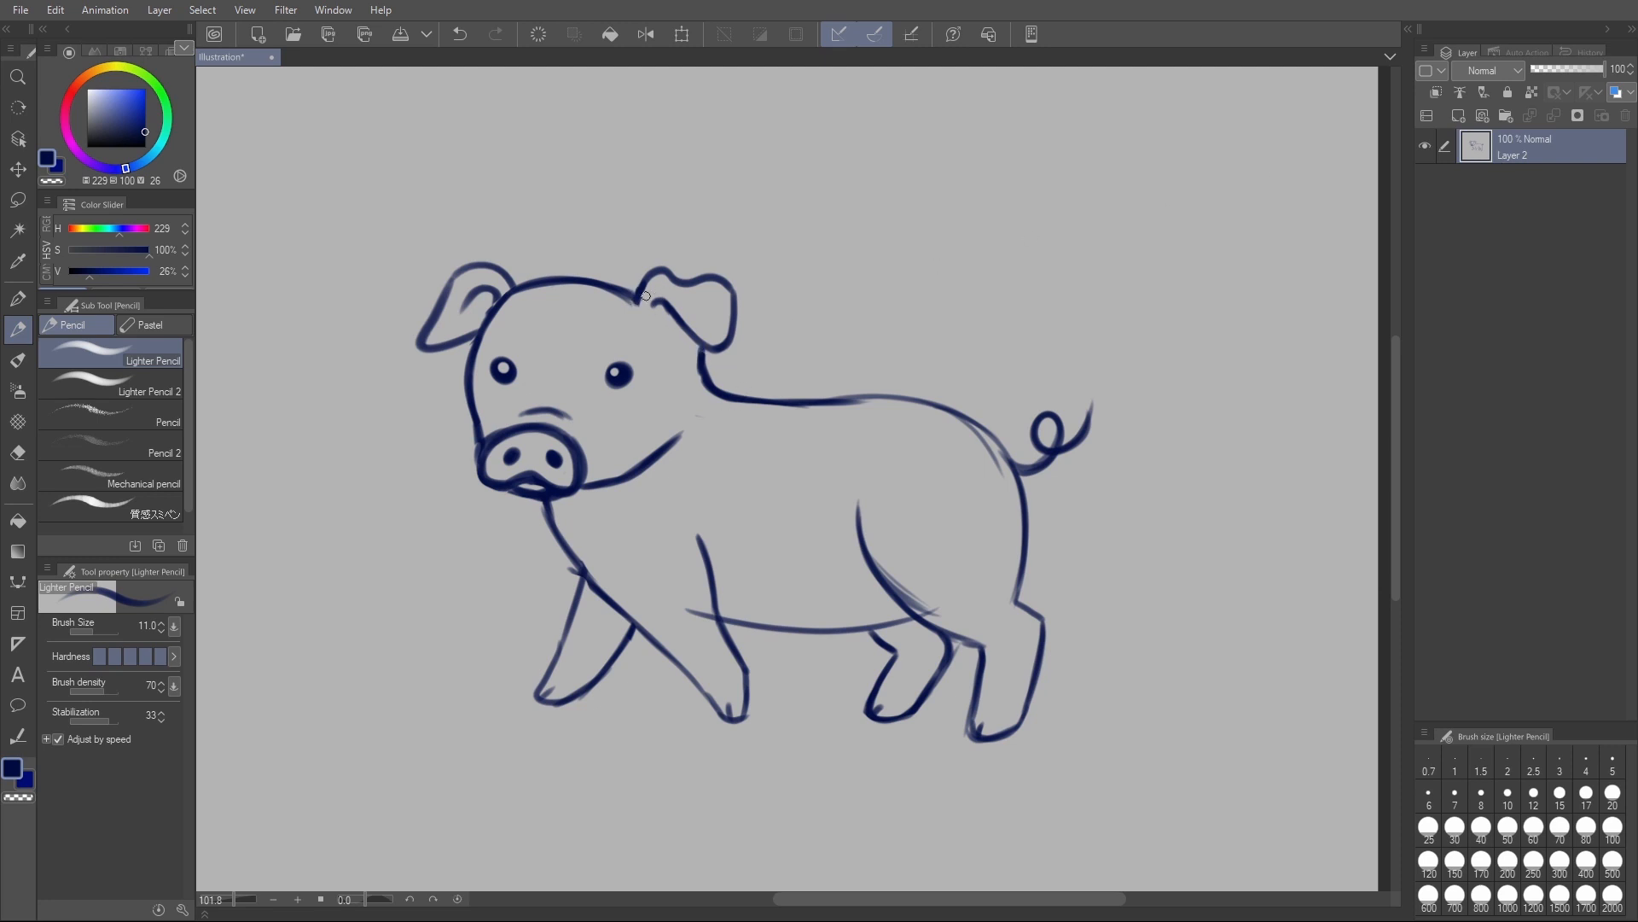
- Reinforce the outlines of both ears with the pencil
mouse_move(659, 272)
mouse_down()
mouse_move(731, 287)
mouse_move(739, 324)
mouse_move(720, 353)
mouse_move(677, 314)
mouse_up()
drag(485, 319, 440, 334)
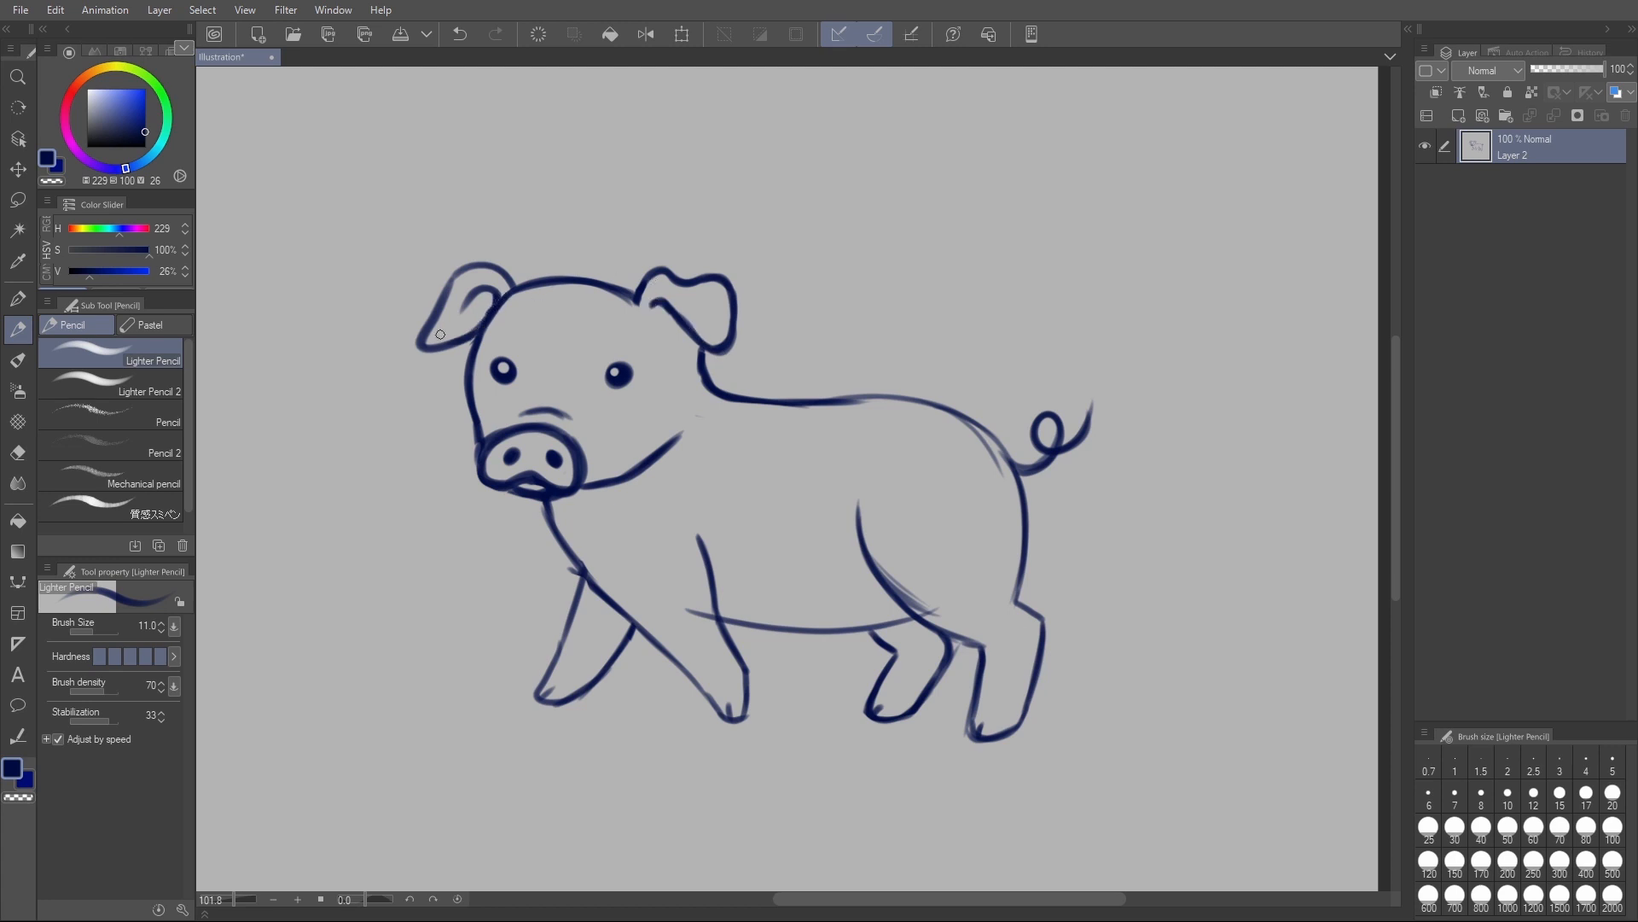
- Flip the canvas view horizontally and rotate the whole pig drawing slightly clockwise with a free transform
click(646, 43)
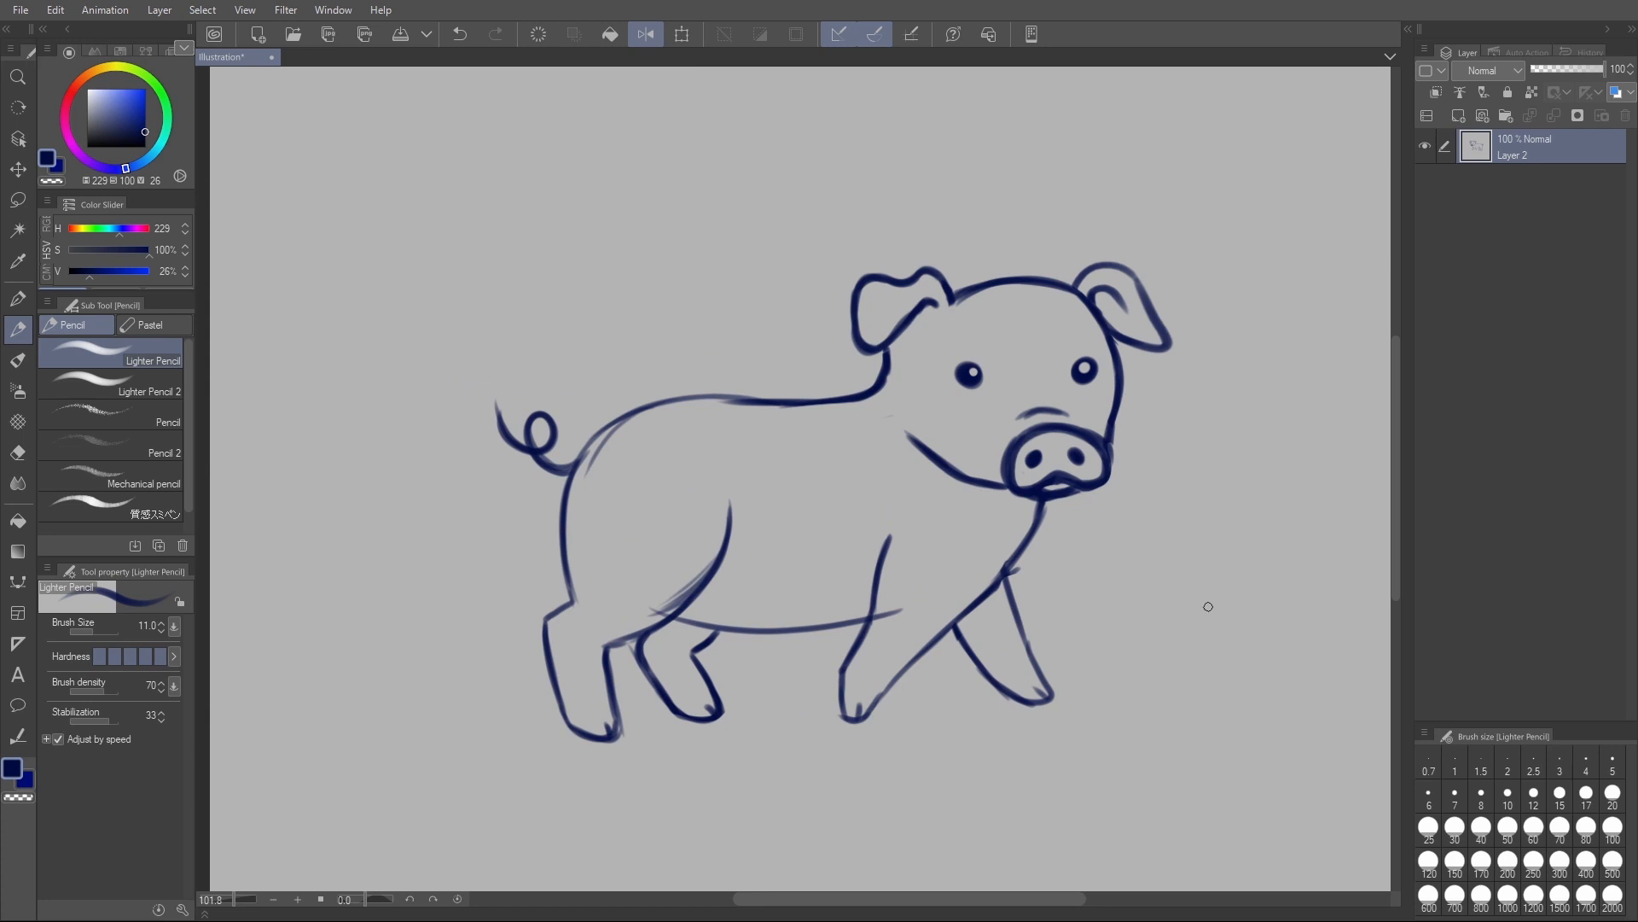
key(ctrl+shift+t)
drag(1288, 574, 1276, 603)
click(807, 776)
- Erase the stray lines at the chest, where the belly crosses the front leg, and along the rear thigh
key(e)
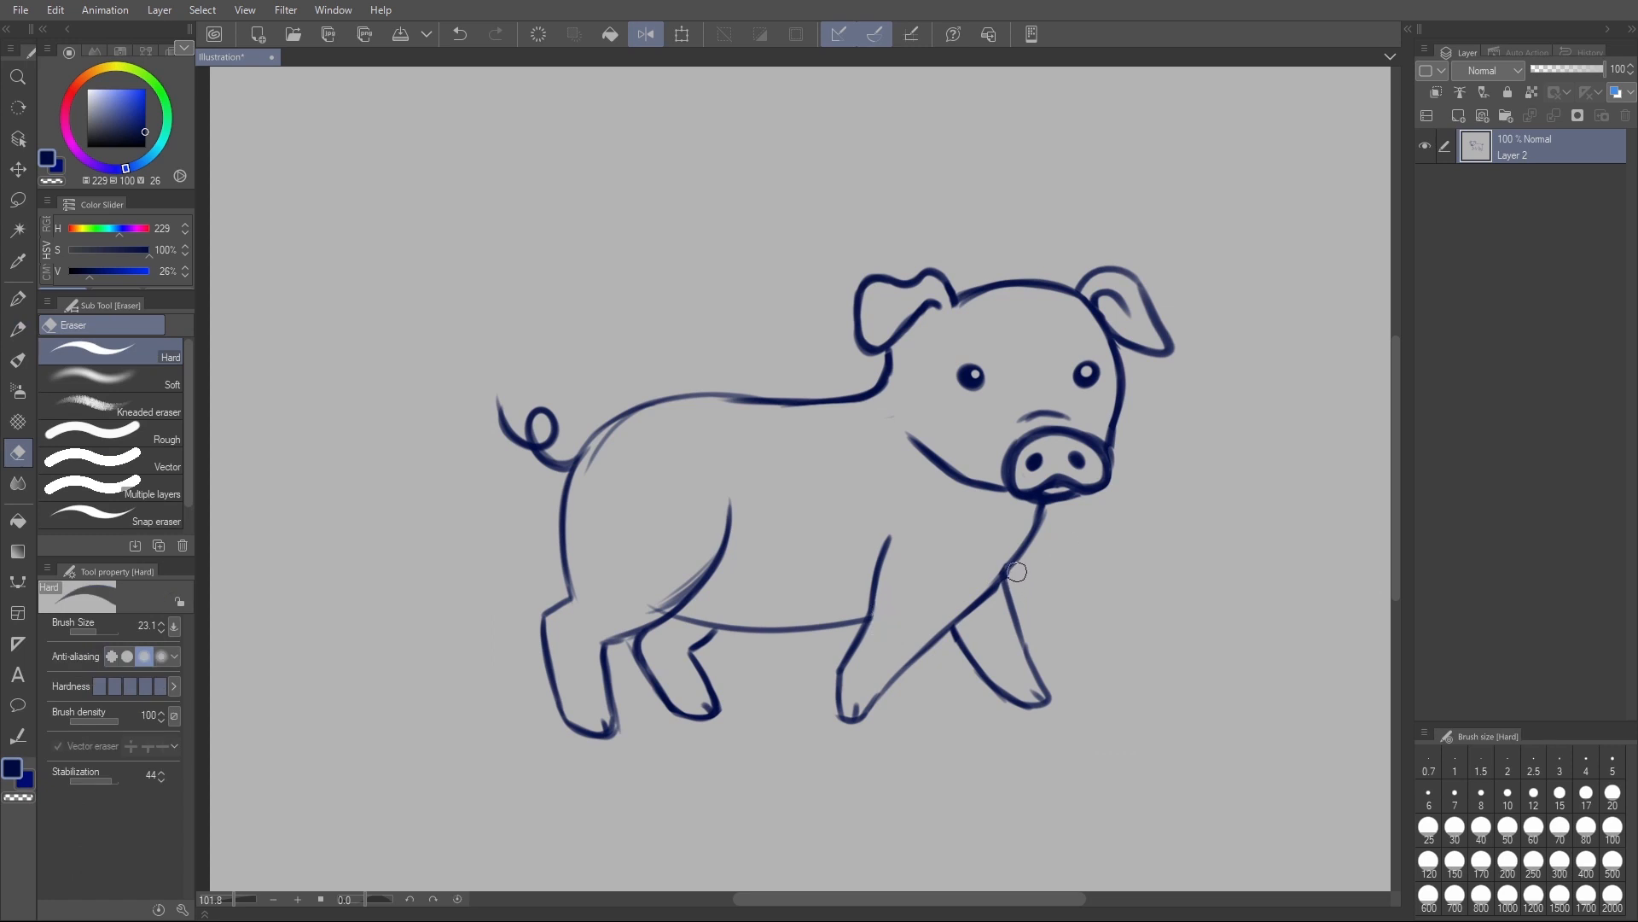
drag(646, 611, 715, 556)
key(ctrl+z)
key(ctrl+x)
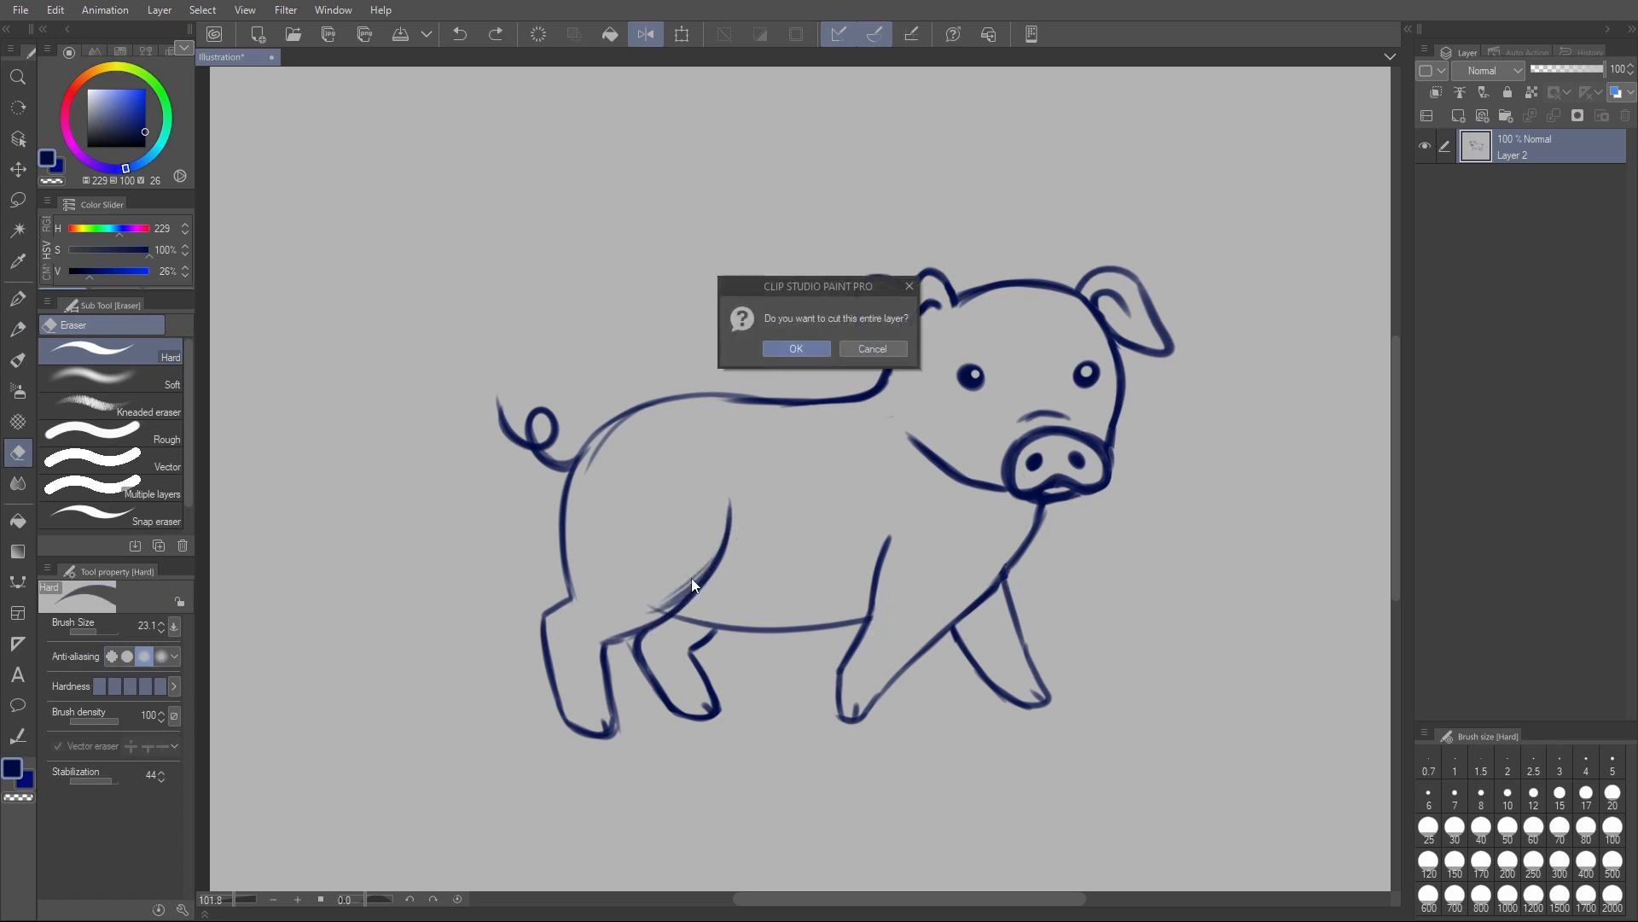
key(Escape)
mouse_move(641, 617)
mouse_down()
mouse_move(690, 574)
mouse_move(742, 484)
mouse_up()
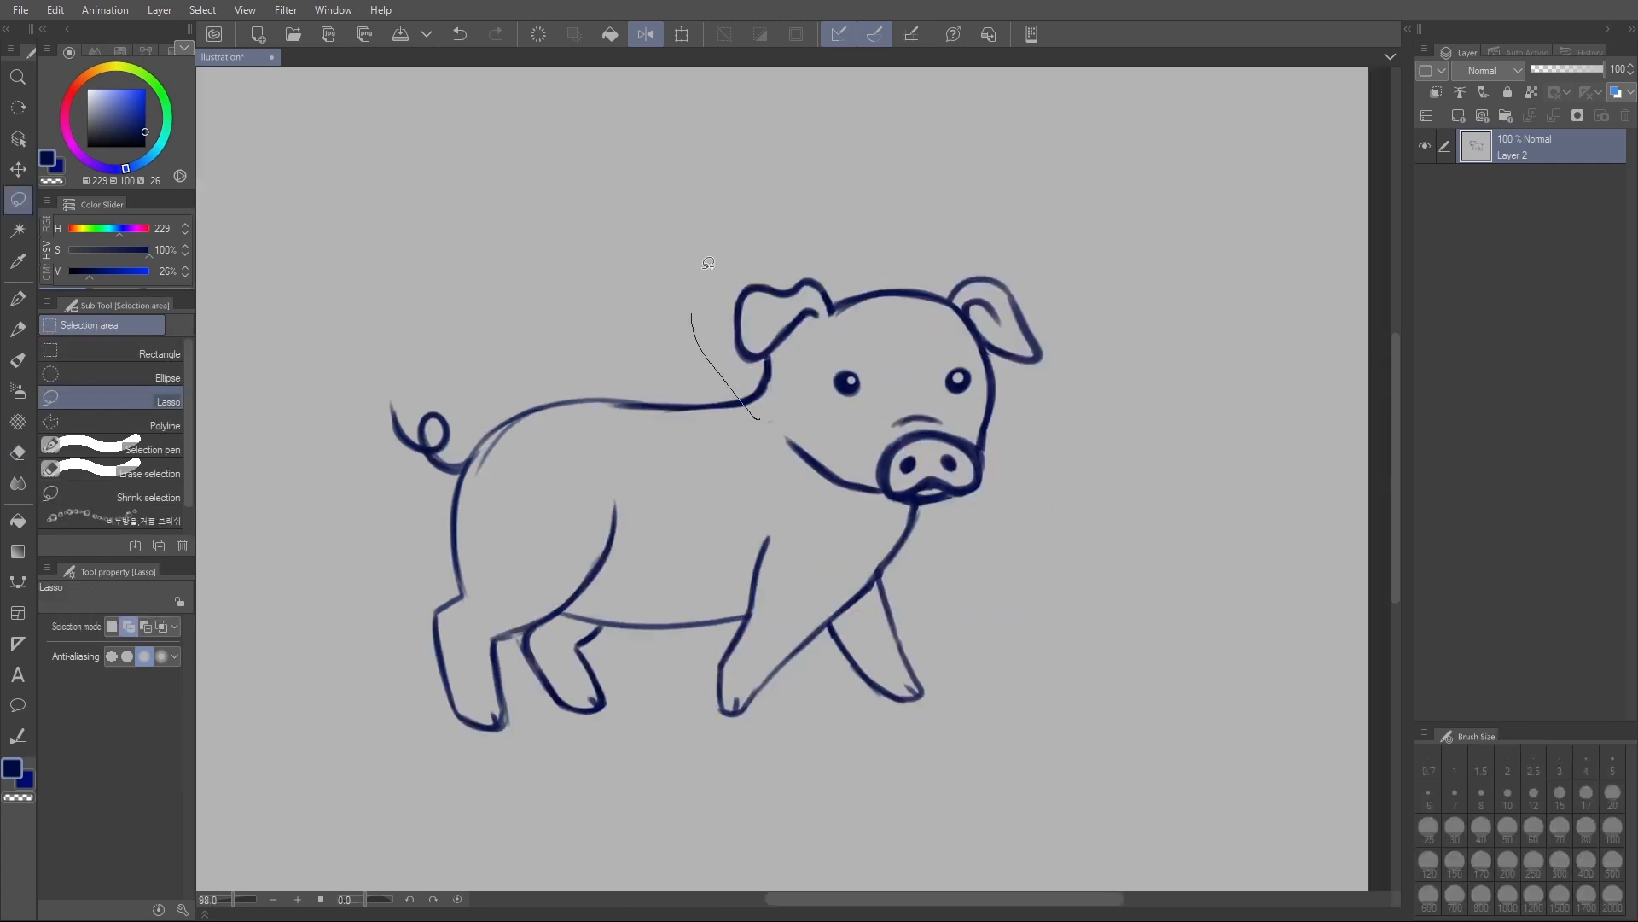
- Lasso the head, scale it to 116% with the aspect ratio kept, realign it with the neck, and deselect
mouse_move(709, 263)
mouse_down()
mouse_move(1008, 242)
mouse_move(1017, 510)
mouse_up()
drag(764, 413, 763, 418)
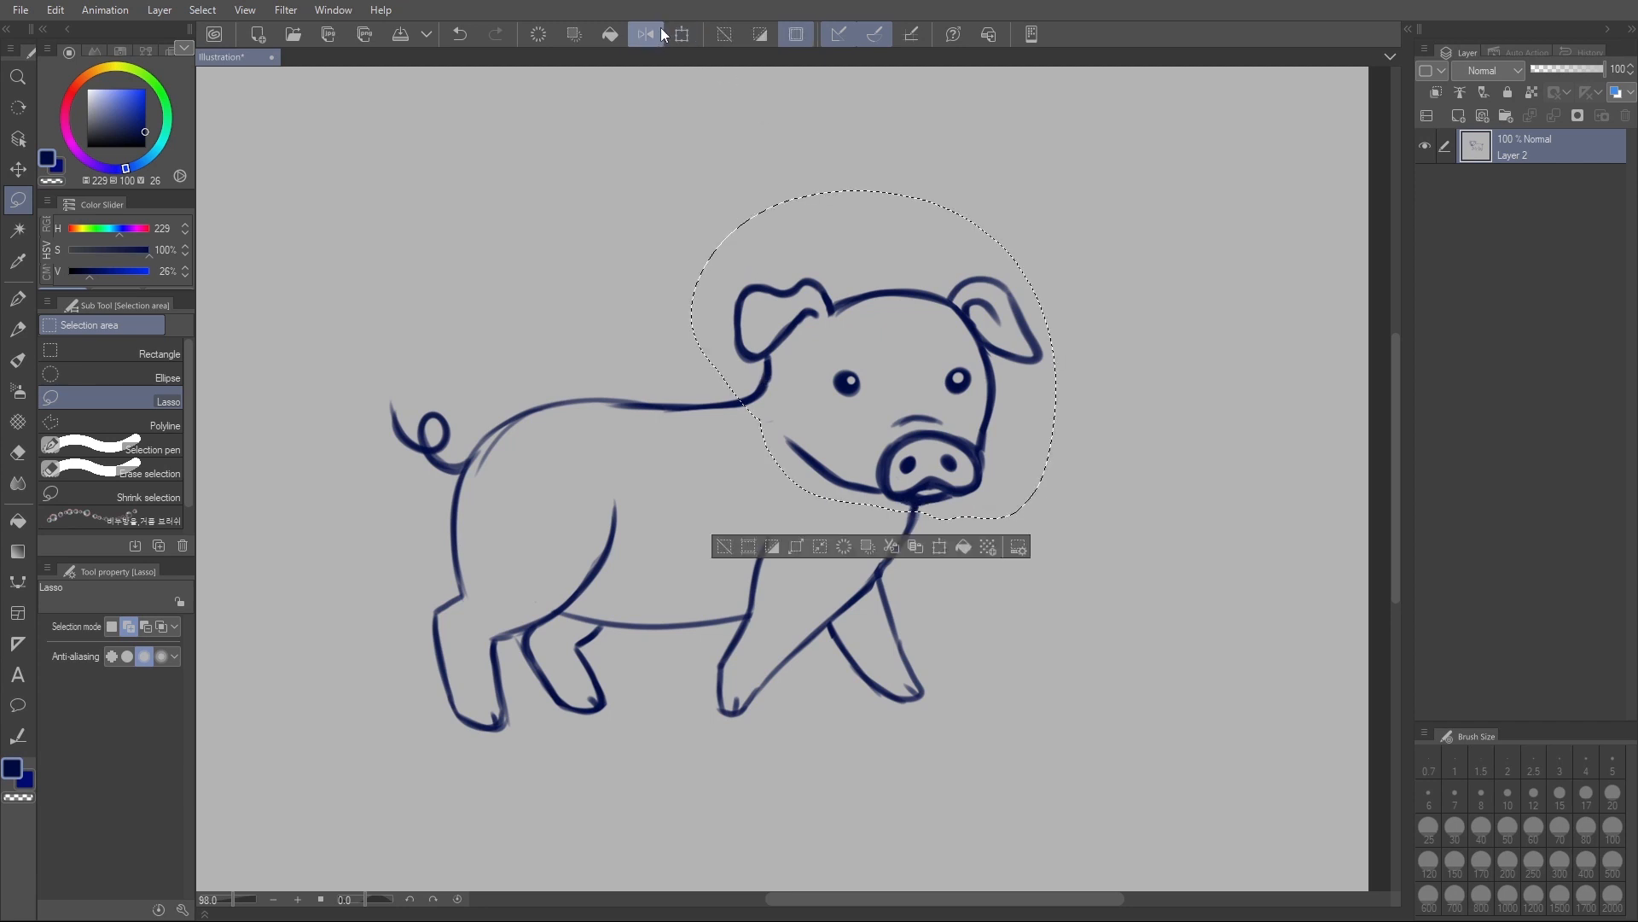
click(683, 35)
drag(1056, 189, 1117, 145)
drag(1002, 334, 989, 336)
scroll(1178, 521, down, 3)
scroll(1206, 446, up, 2)
drag(1206, 446, 1078, 473)
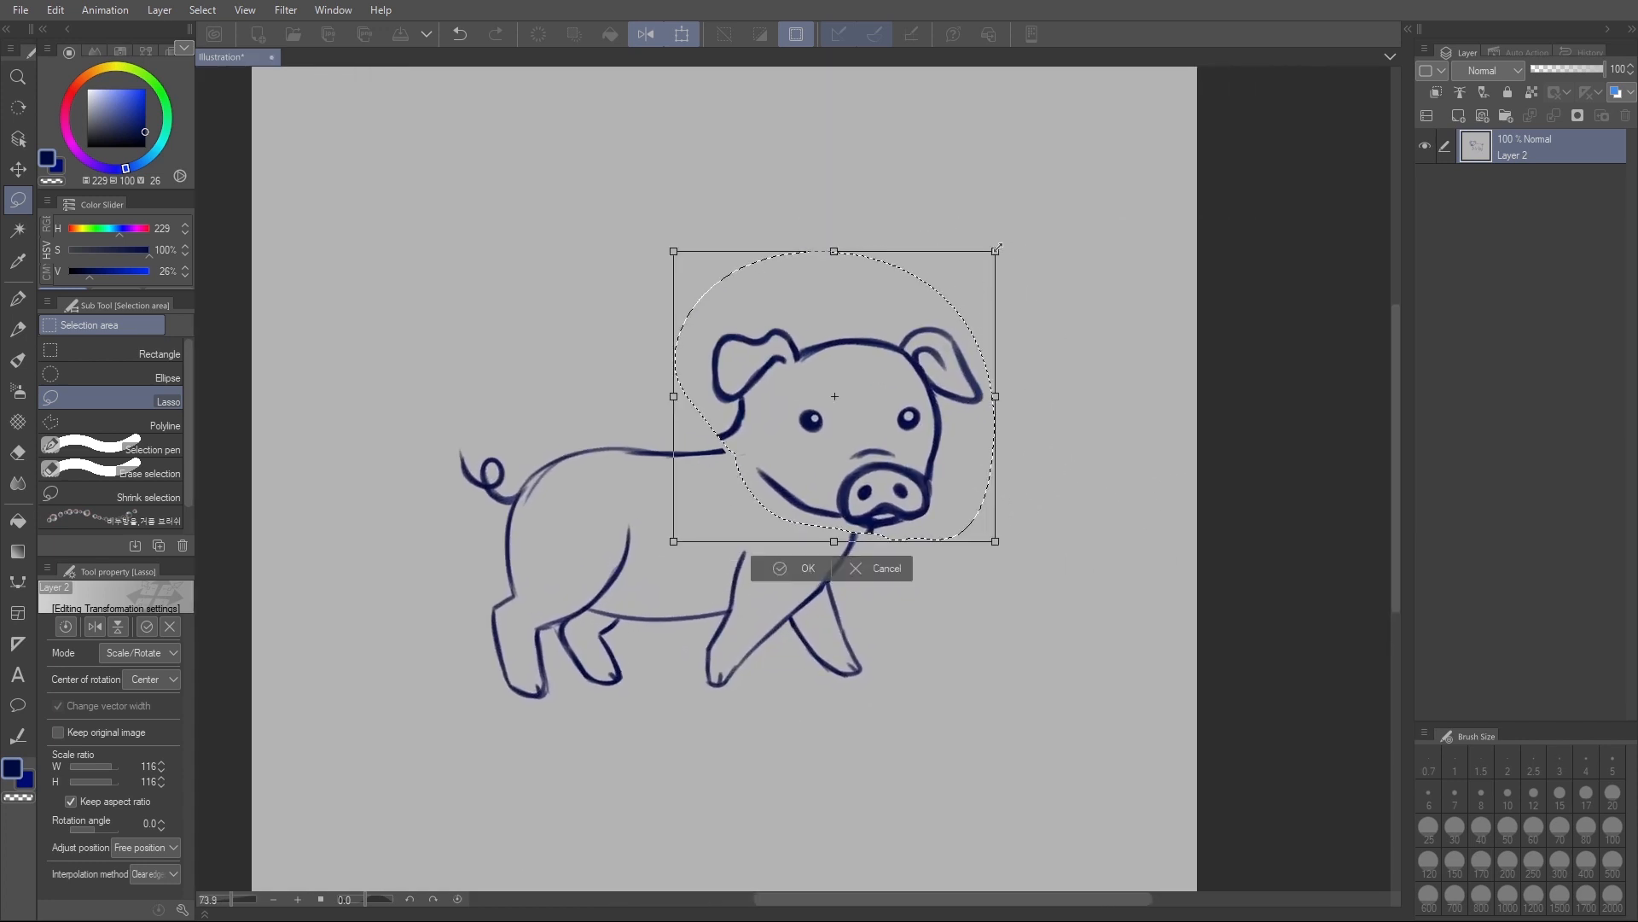
drag(994, 252, 998, 248)
drag(944, 323, 939, 333)
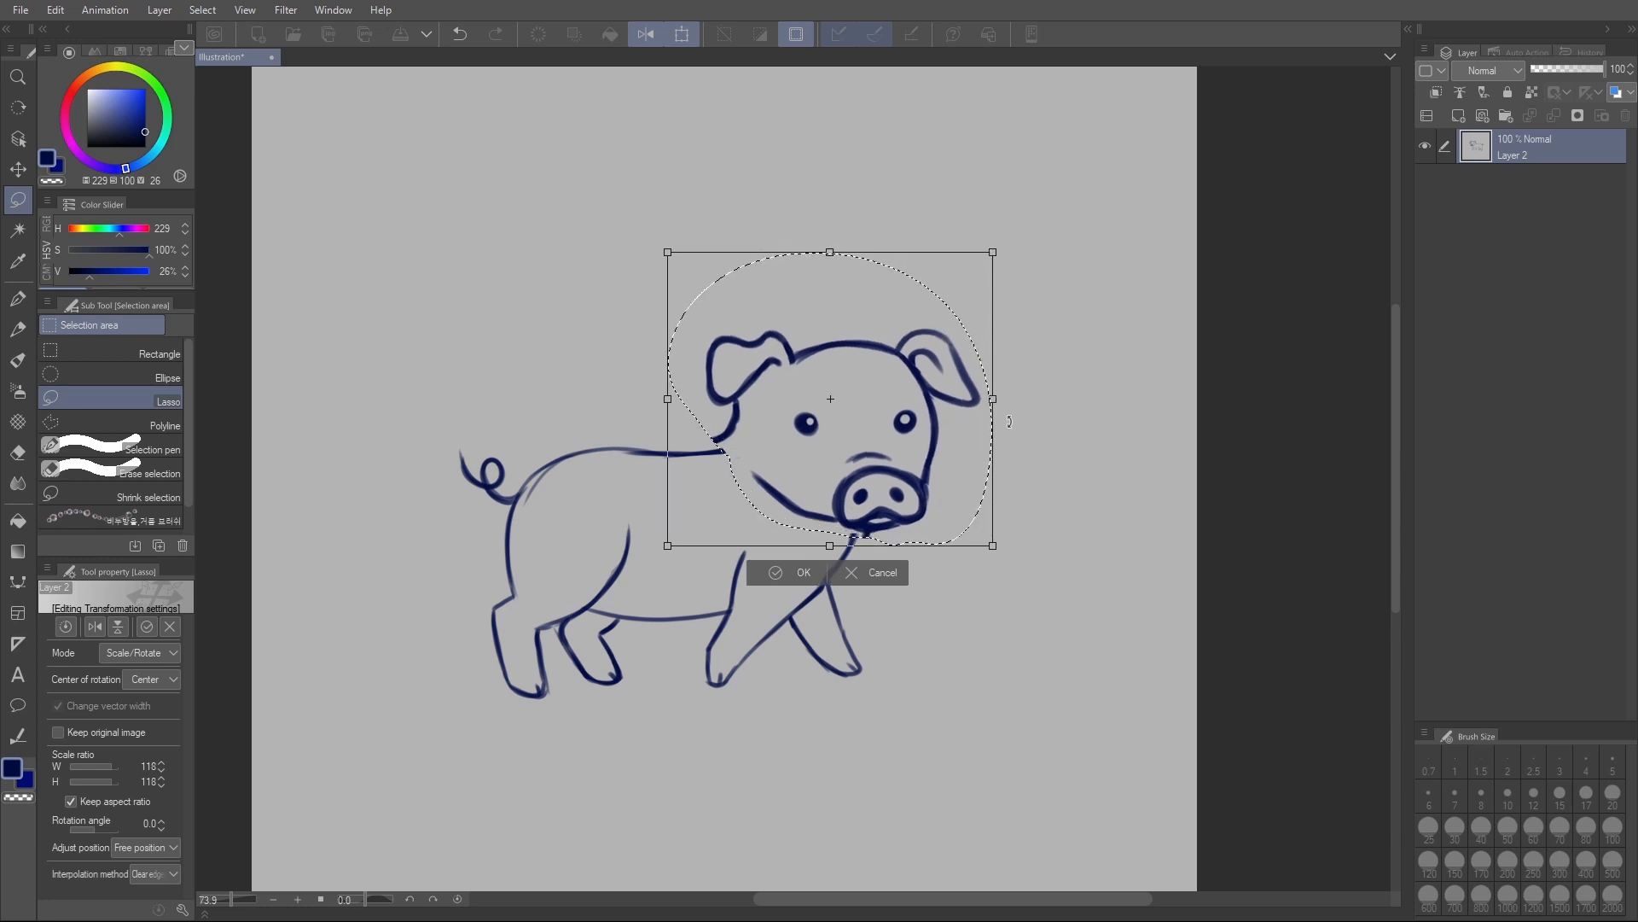
drag(993, 252, 994, 284)
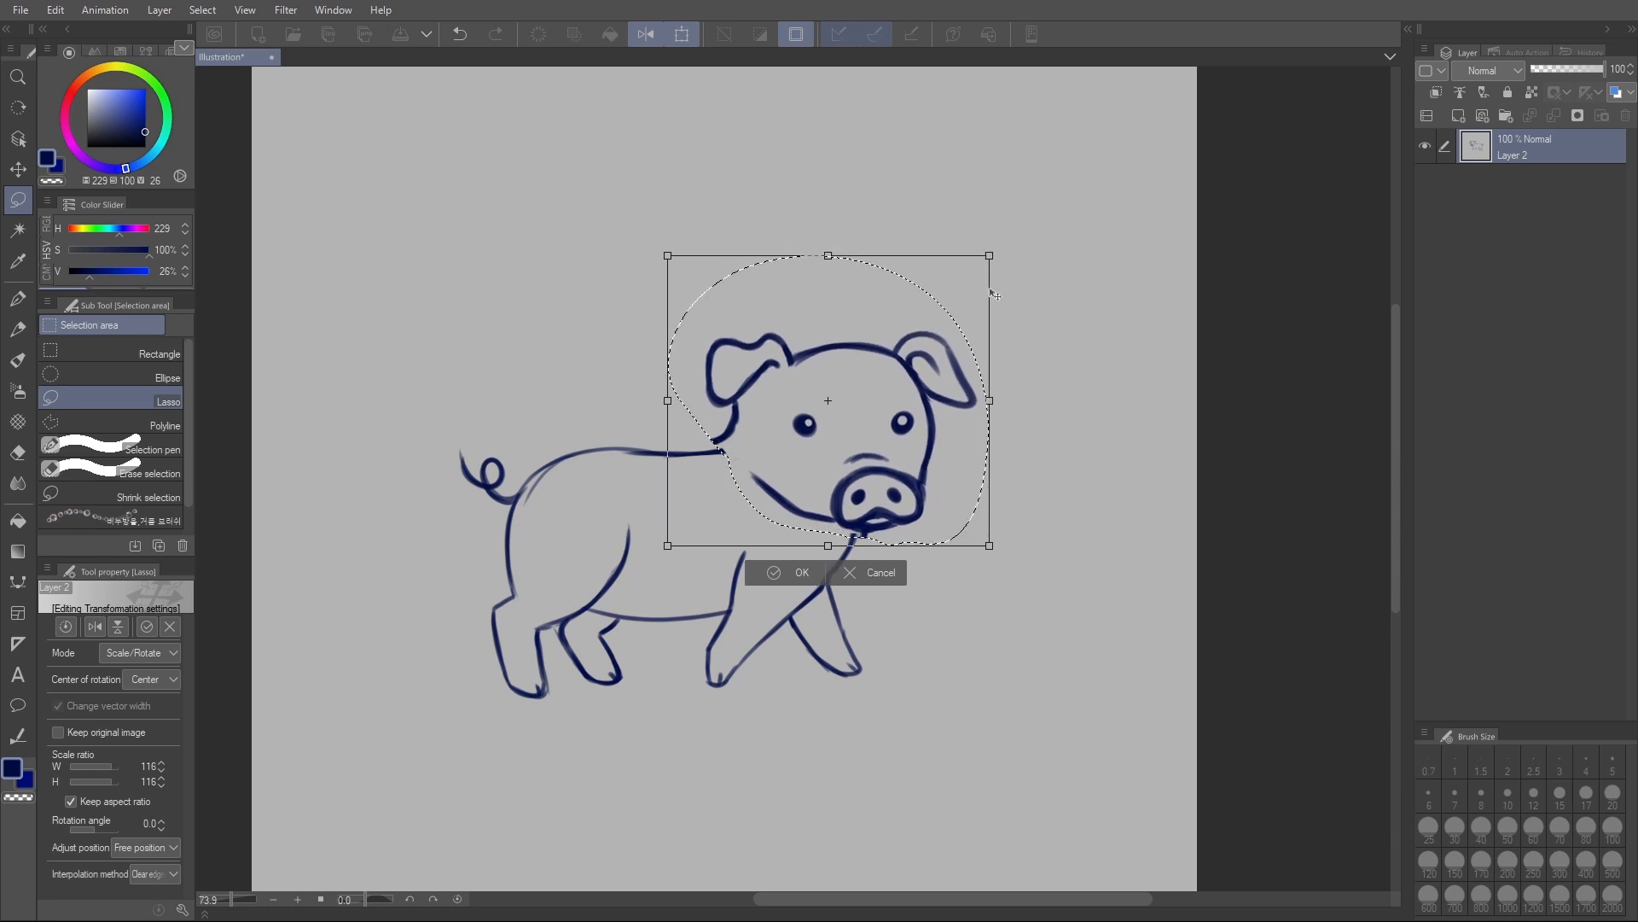
drag(898, 471, 901, 471)
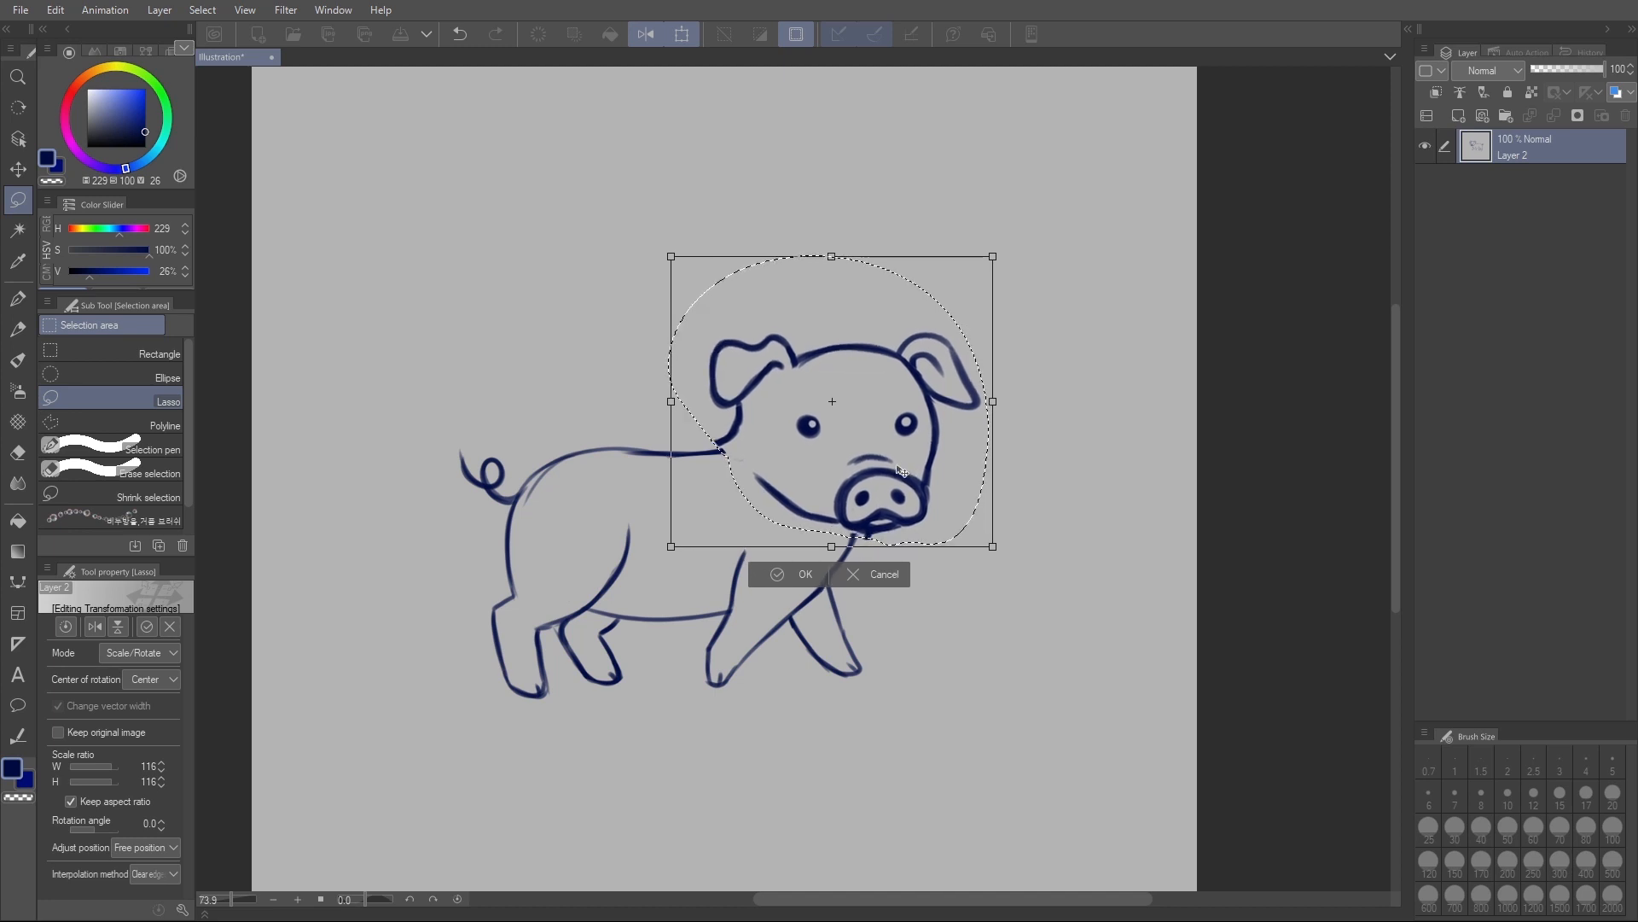
click(807, 573)
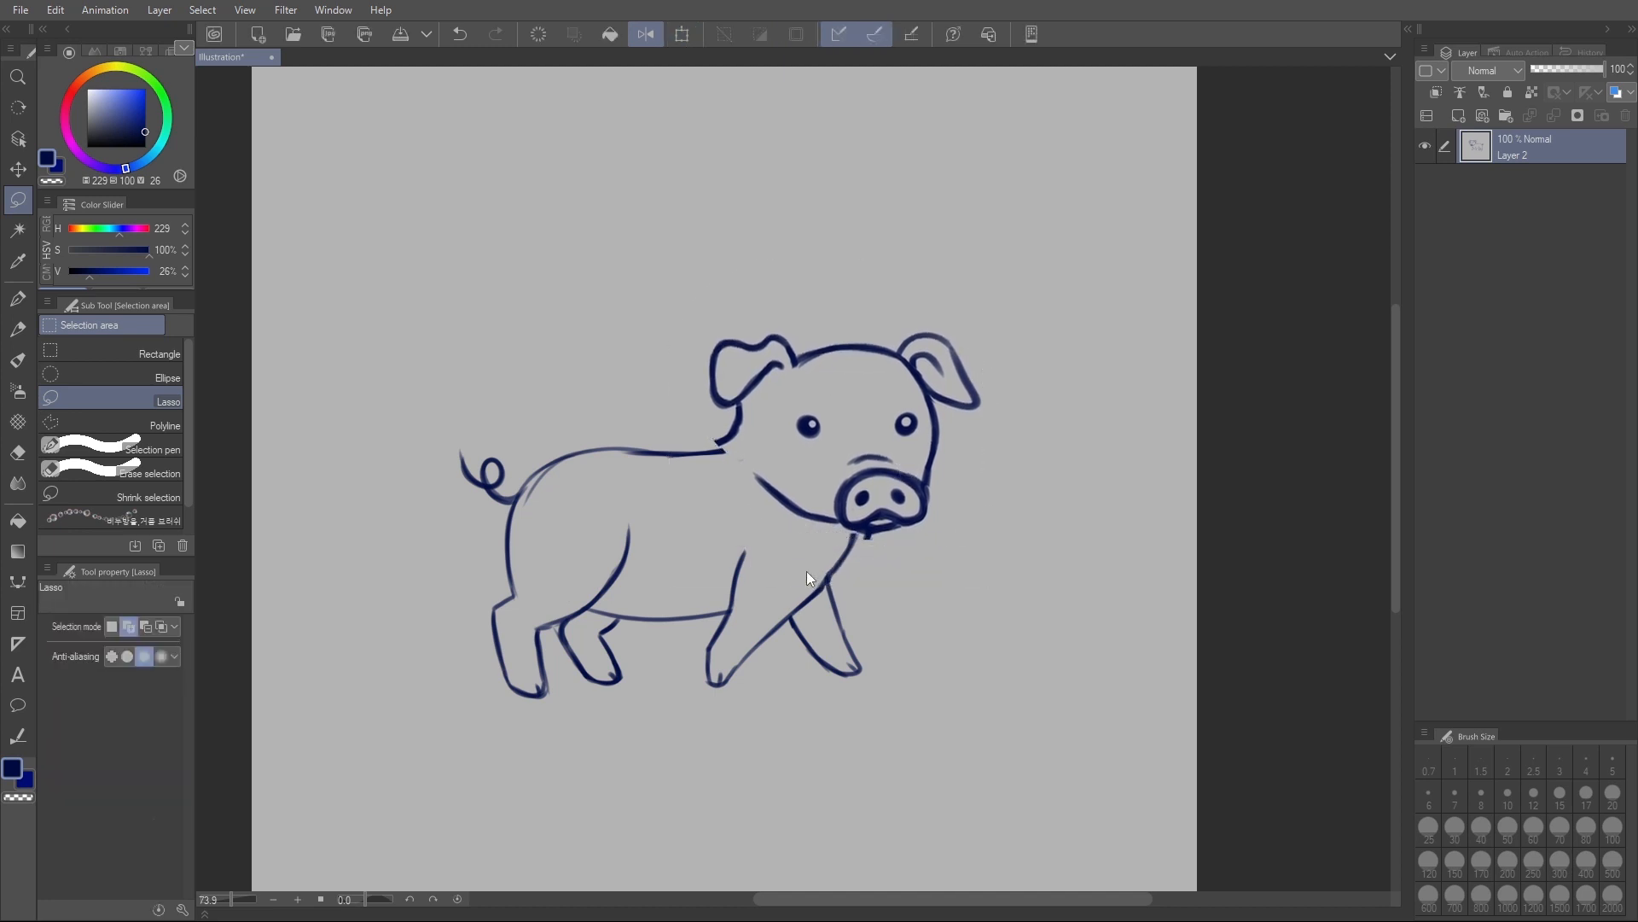
- Erase the leftover line under the snout and add a short eyelash stroke above each eye
key(e)
drag(864, 537, 880, 537)
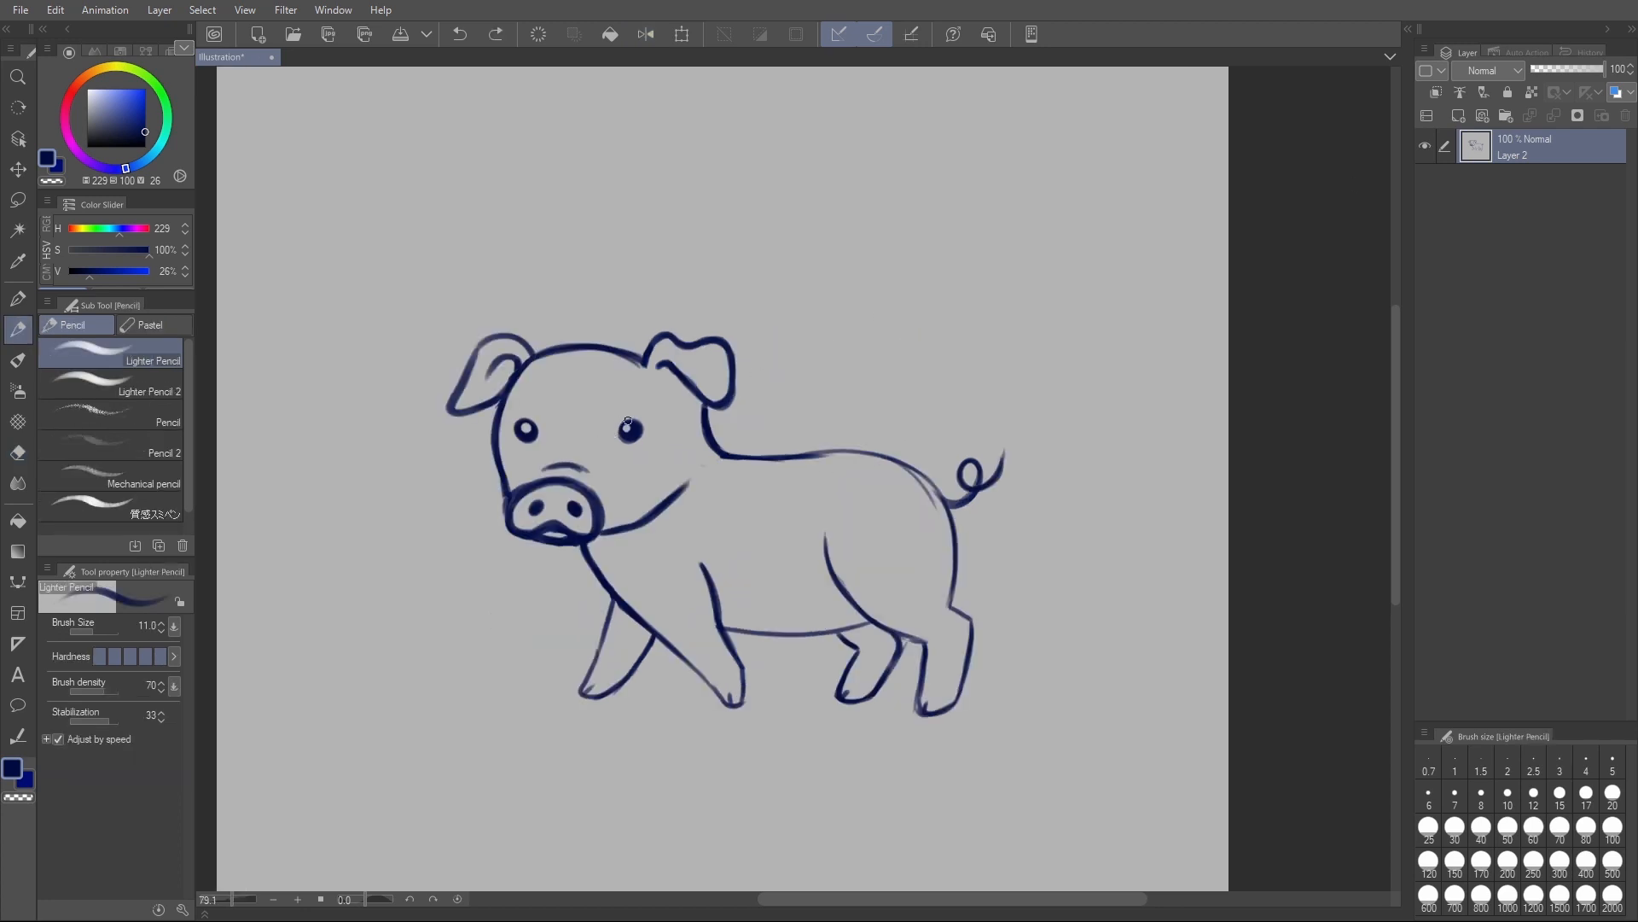
drag(615, 415, 628, 424)
key(ctrl+z)
- Lasso both eyes, free-transform them with a 1.7° rotation, and deselect
key(m)
mouse_move(535, 403)
mouse_down()
mouse_move(522, 444)
mouse_move(643, 434)
mouse_move(640, 400)
mouse_move(623, 441)
mouse_move(637, 399)
mouse_move(671, 418)
mouse_move(637, 435)
mouse_up()
key(ctrl+shift+t)
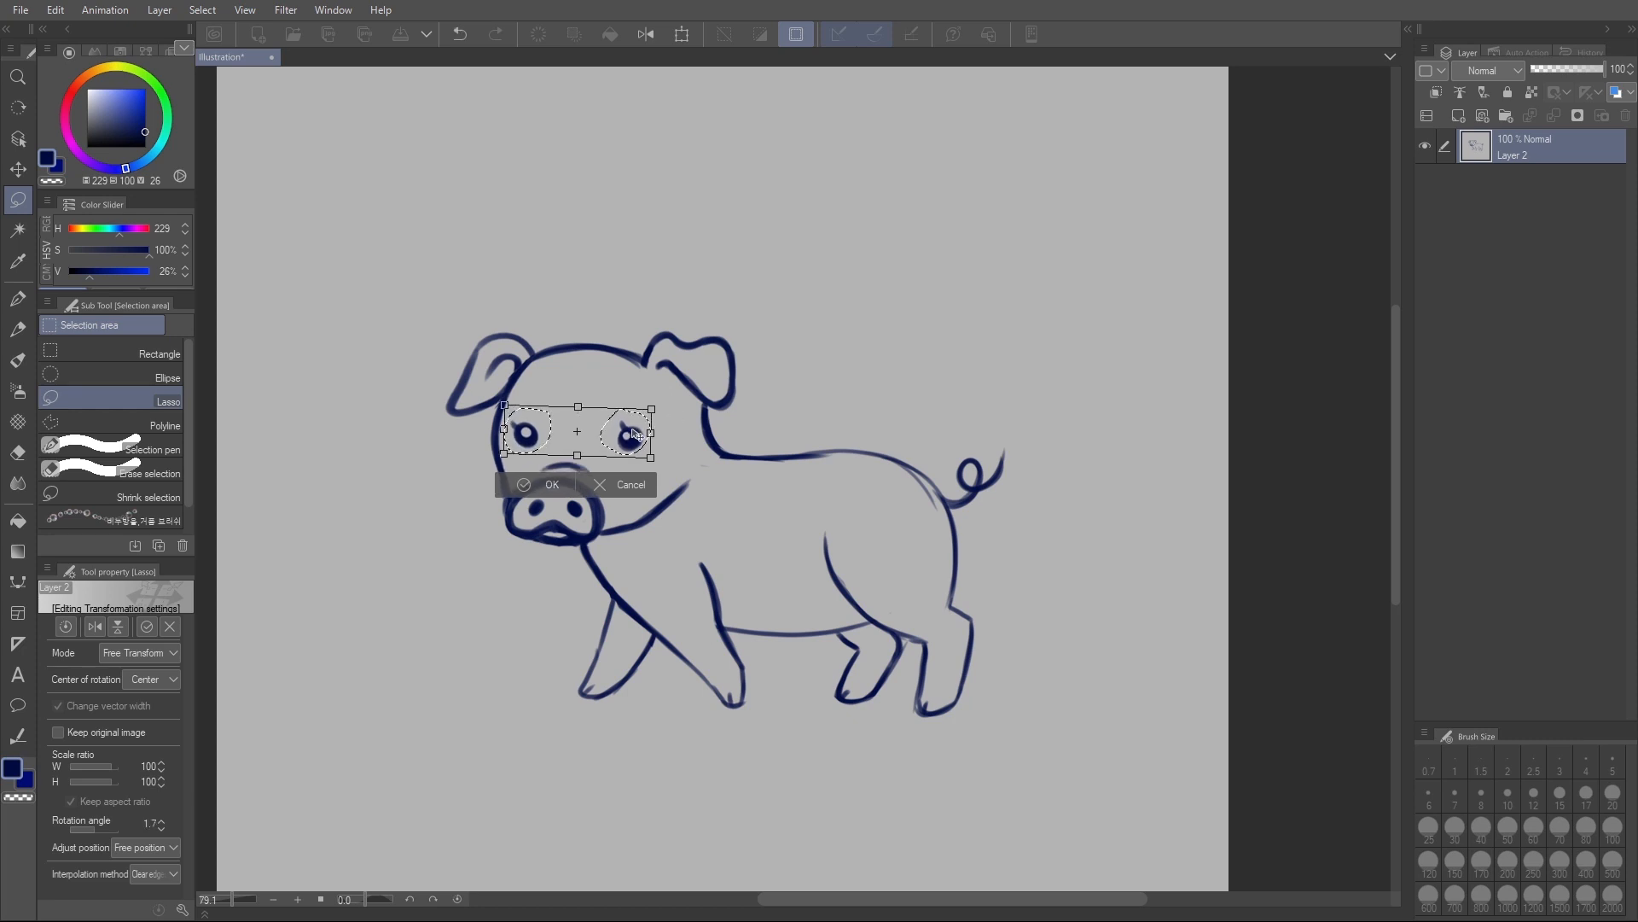
click(547, 484)
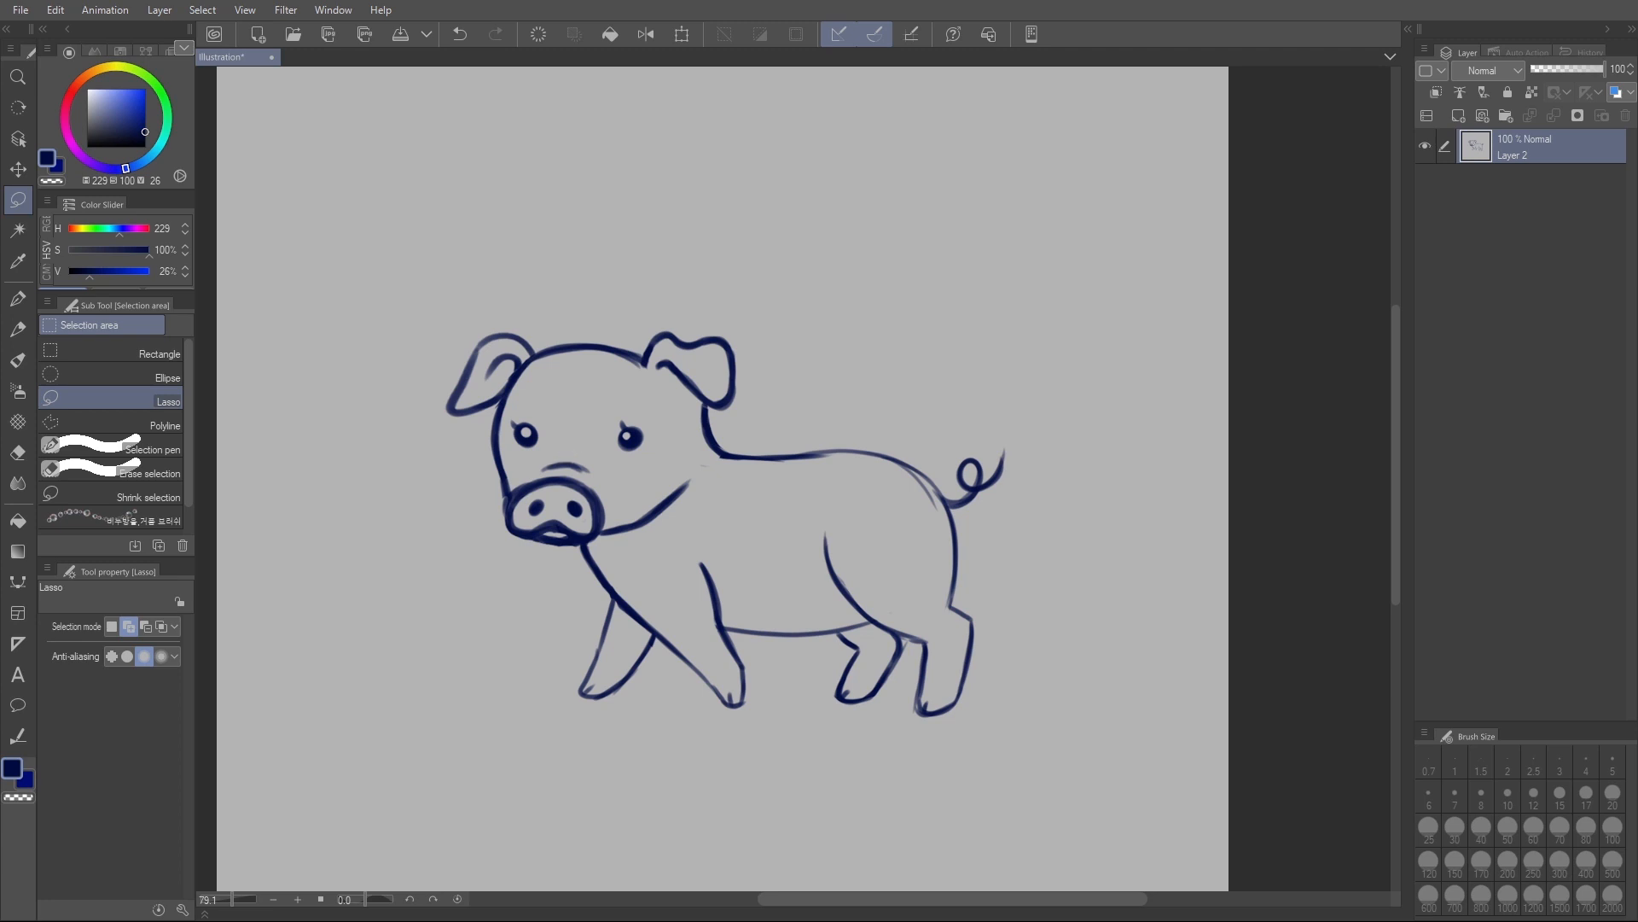
- Draw a short wrinkle above the snout, and free-transform both lassoed eyes slightly lower with a 3.6° rotation
key(p)
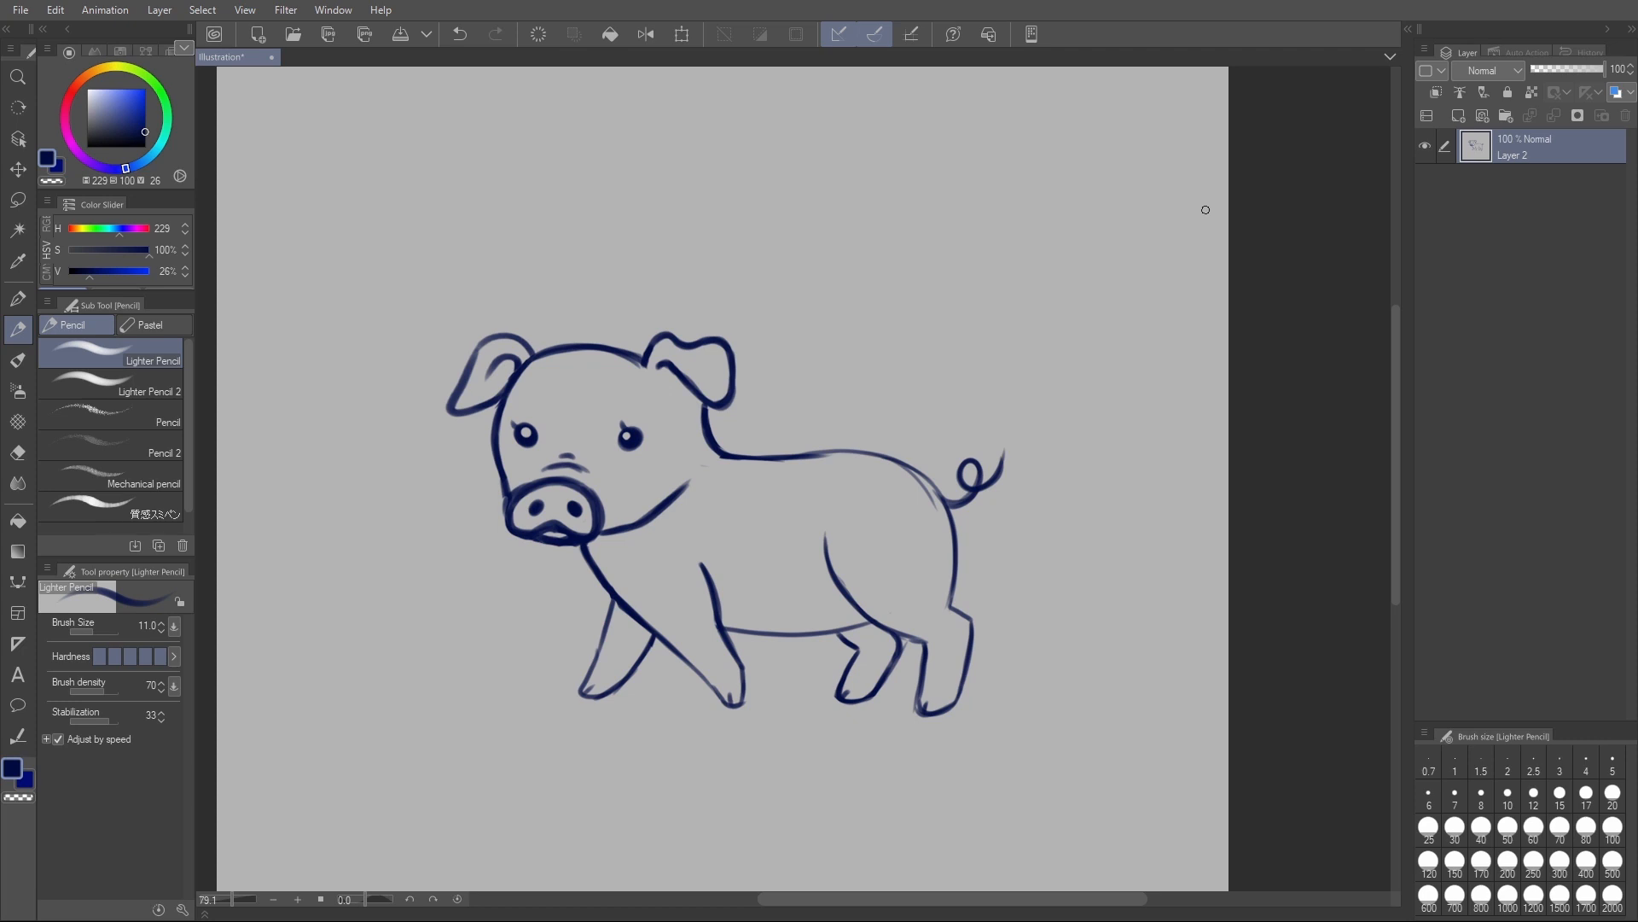
key(m)
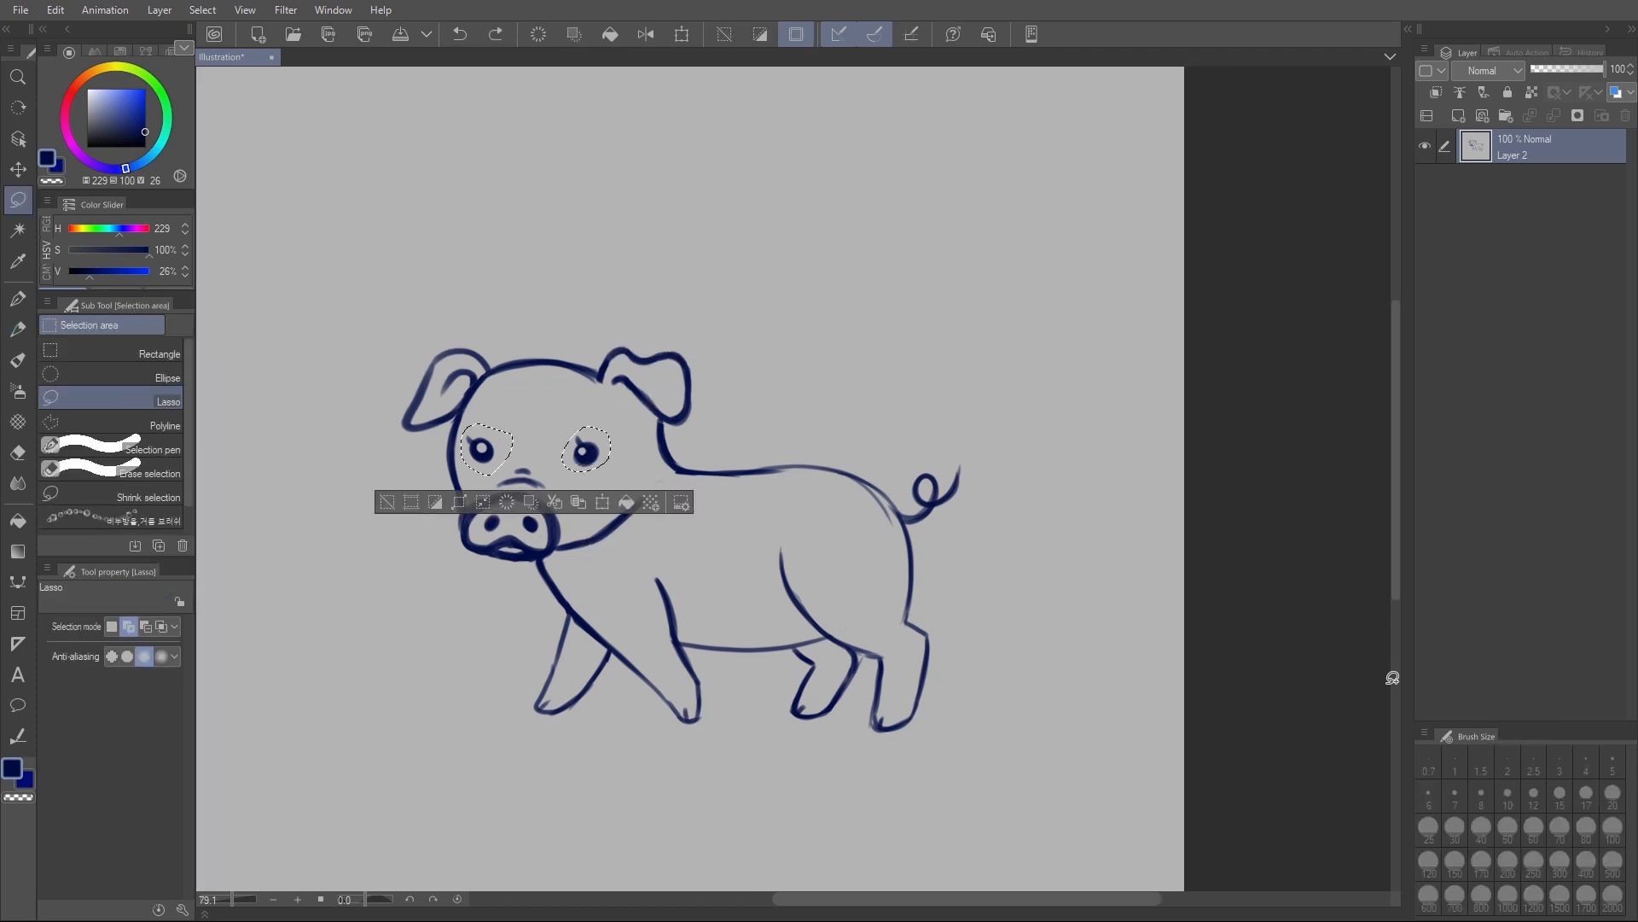
key(ctrl+t)
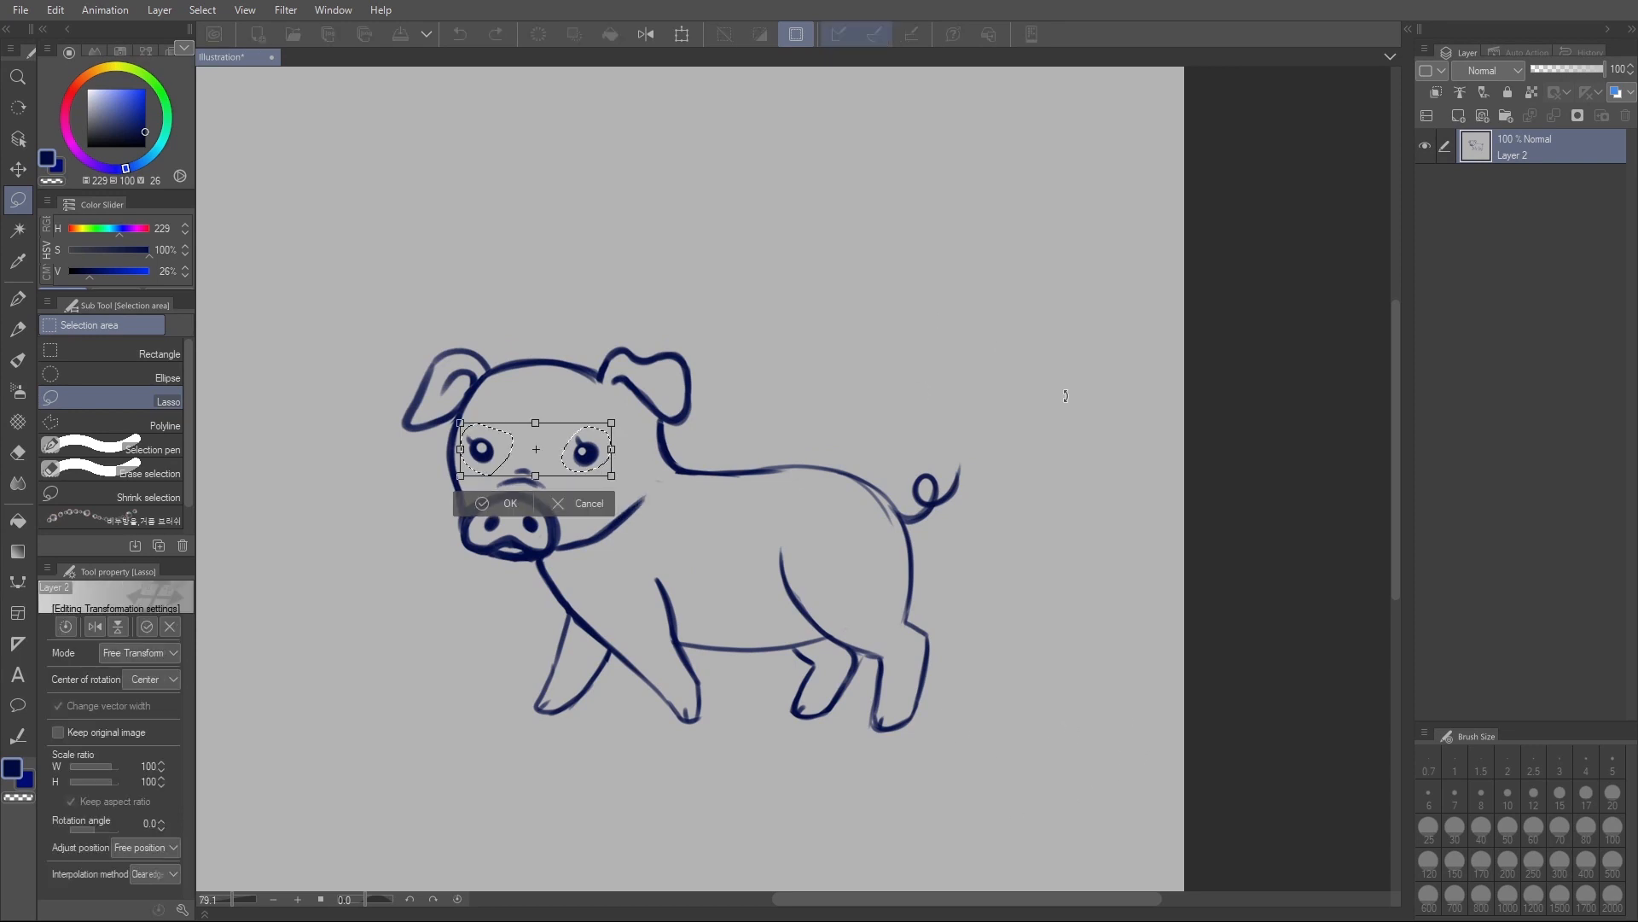
drag(634, 405, 580, 451)
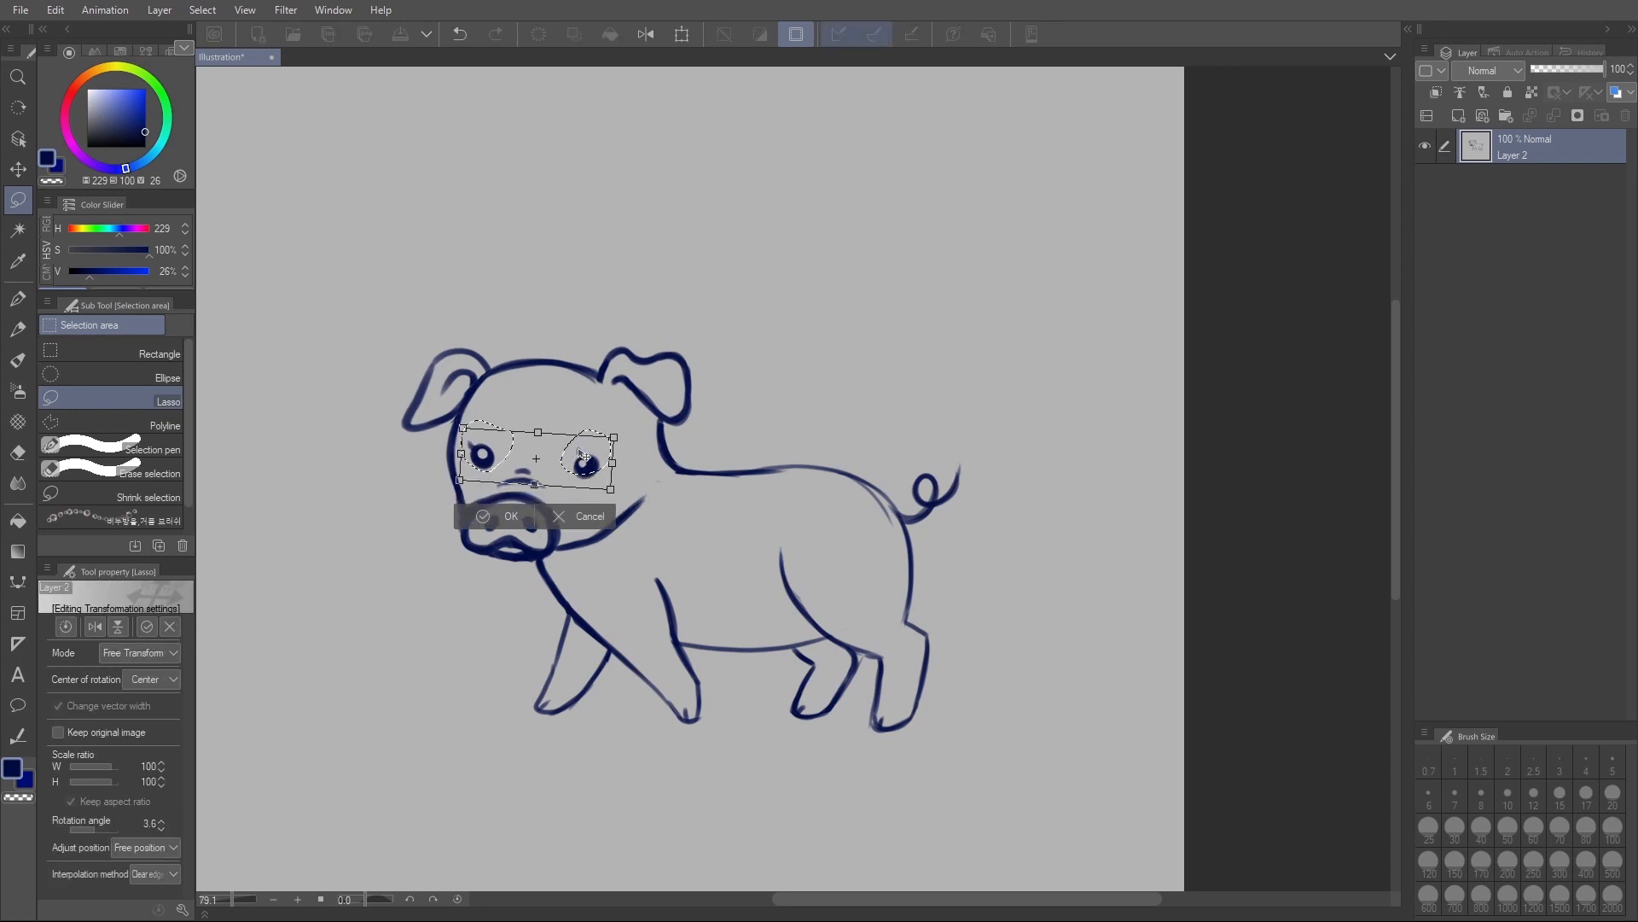
click(517, 515)
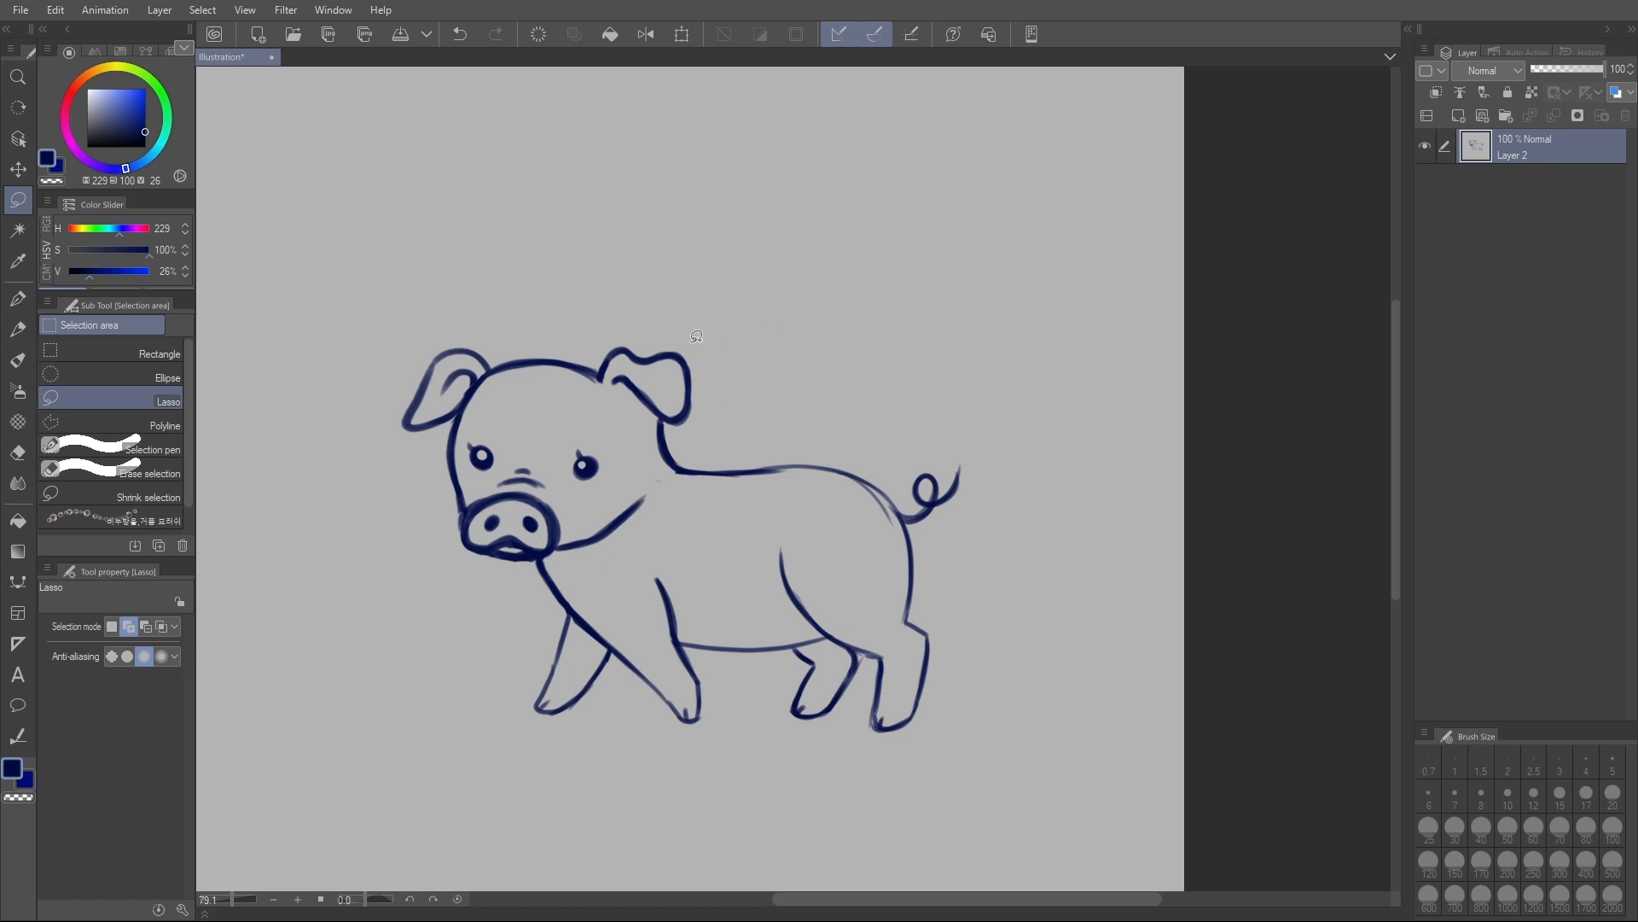
- Undo the last change to the eyes and free-transform both eyes slightly up and to the left
key(ctrl+z)
key(ctrl+t)
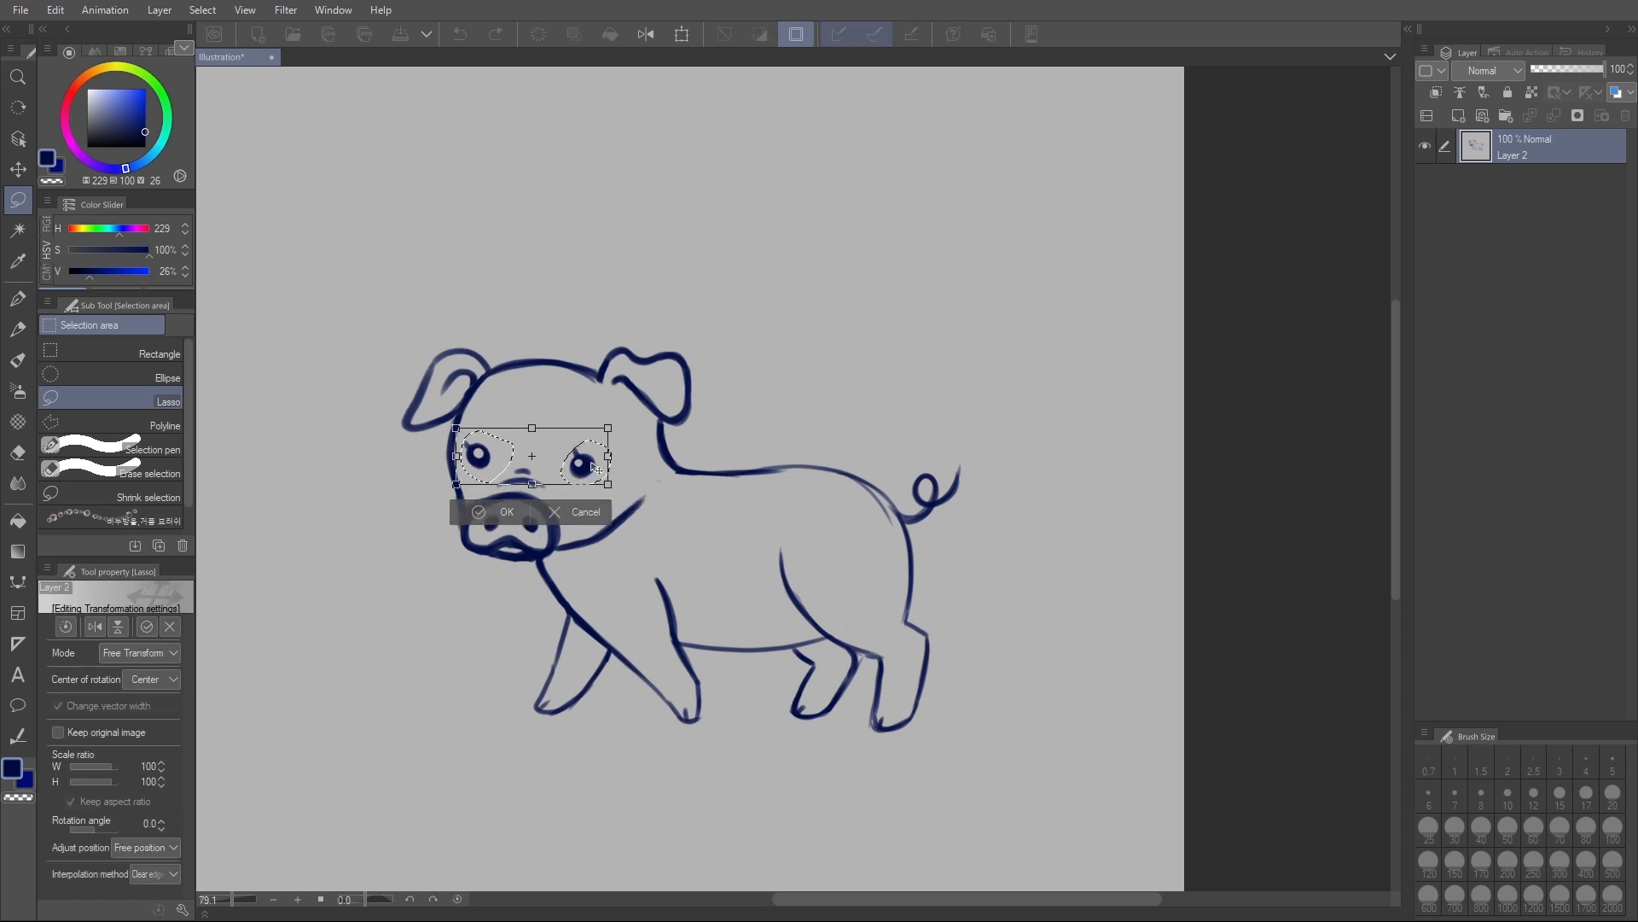
drag(632, 457, 630, 453)
click(505, 516)
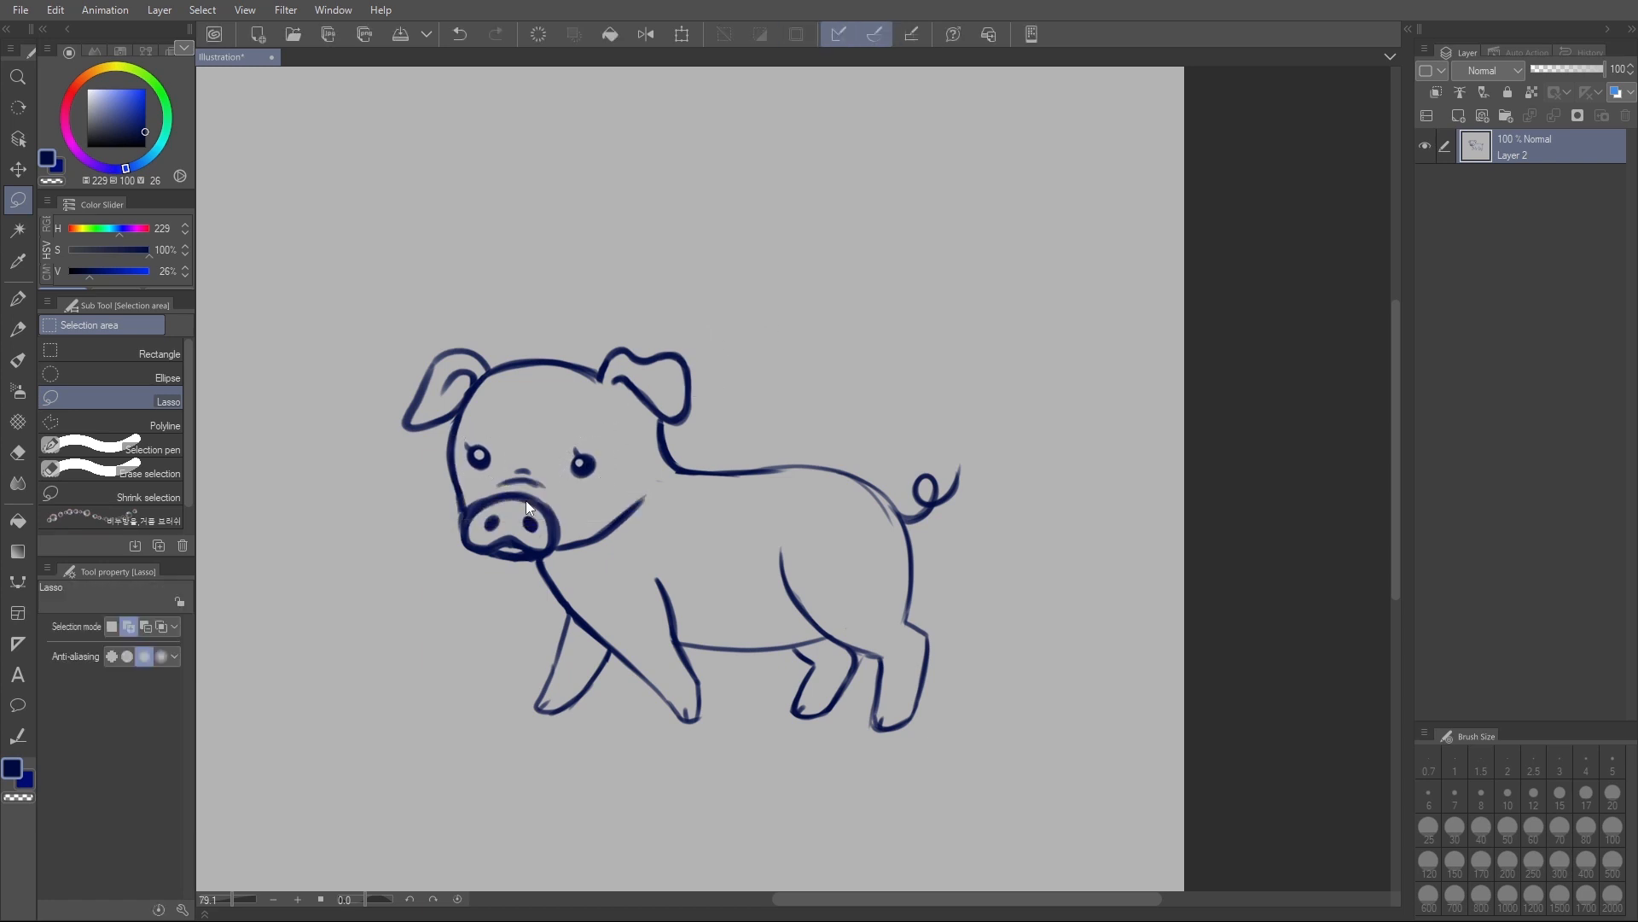
- Lasso the whole head including the jaw line, free-transform it slightly closer to the body, and deselect
key(p)
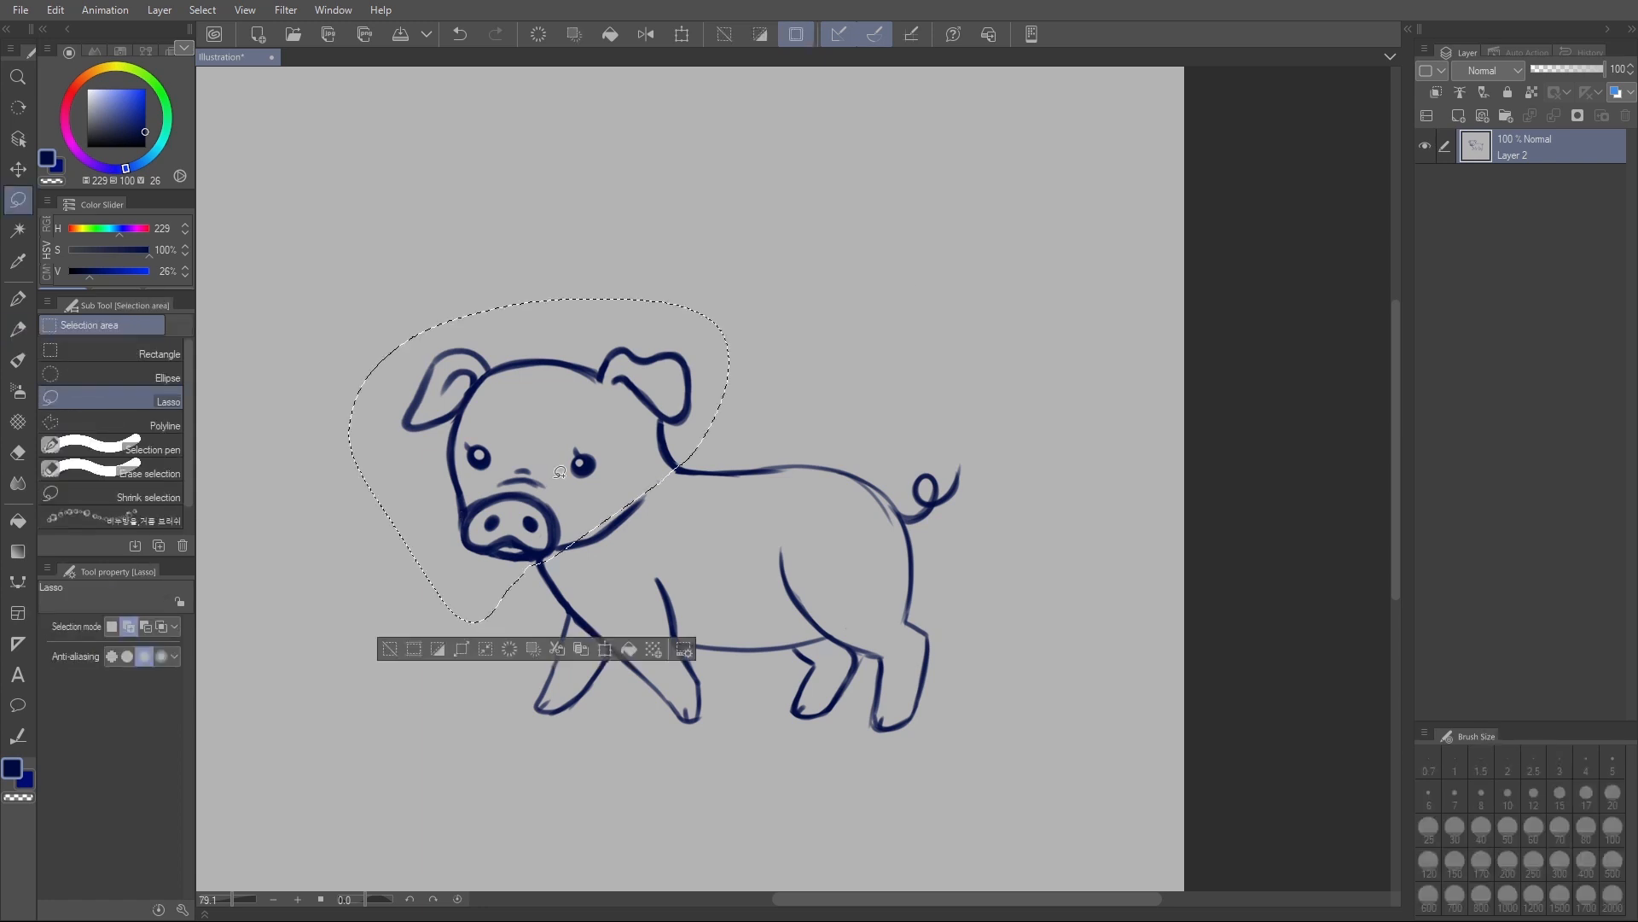
key(ctrl+t)
mouse_move(625, 477)
mouse_down()
mouse_move(662, 476)
mouse_move(630, 461)
mouse_up()
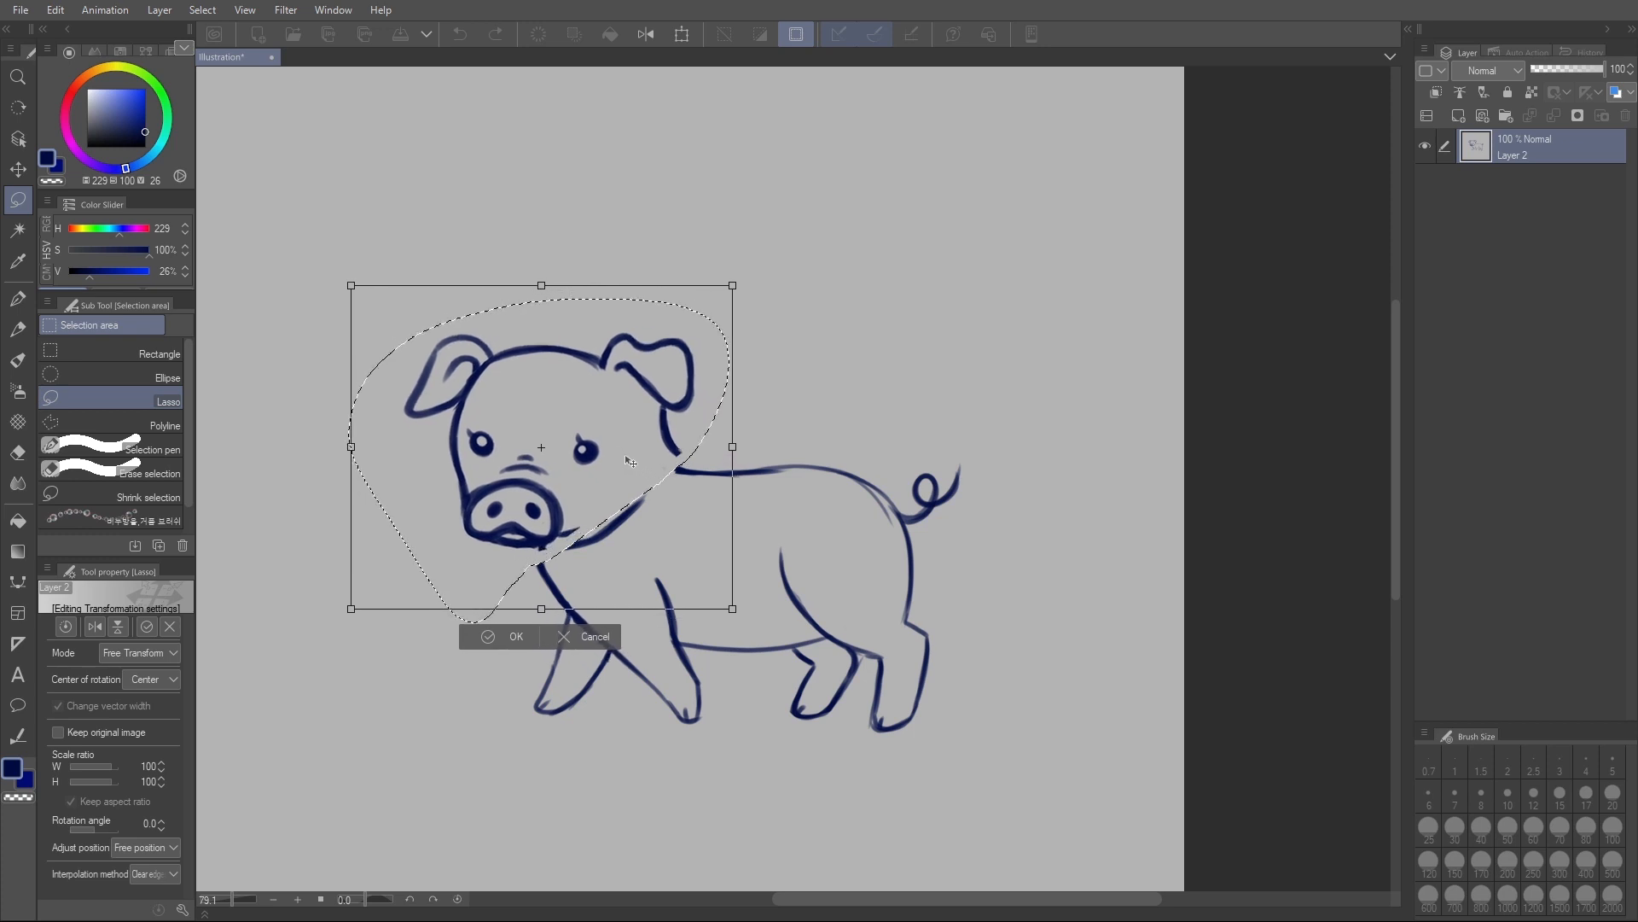
click(570, 639)
mouse_move(553, 540)
mouse_down()
mouse_move(631, 556)
mouse_move(655, 512)
mouse_move(639, 467)
mouse_move(627, 500)
mouse_up()
key(ctrl+t)
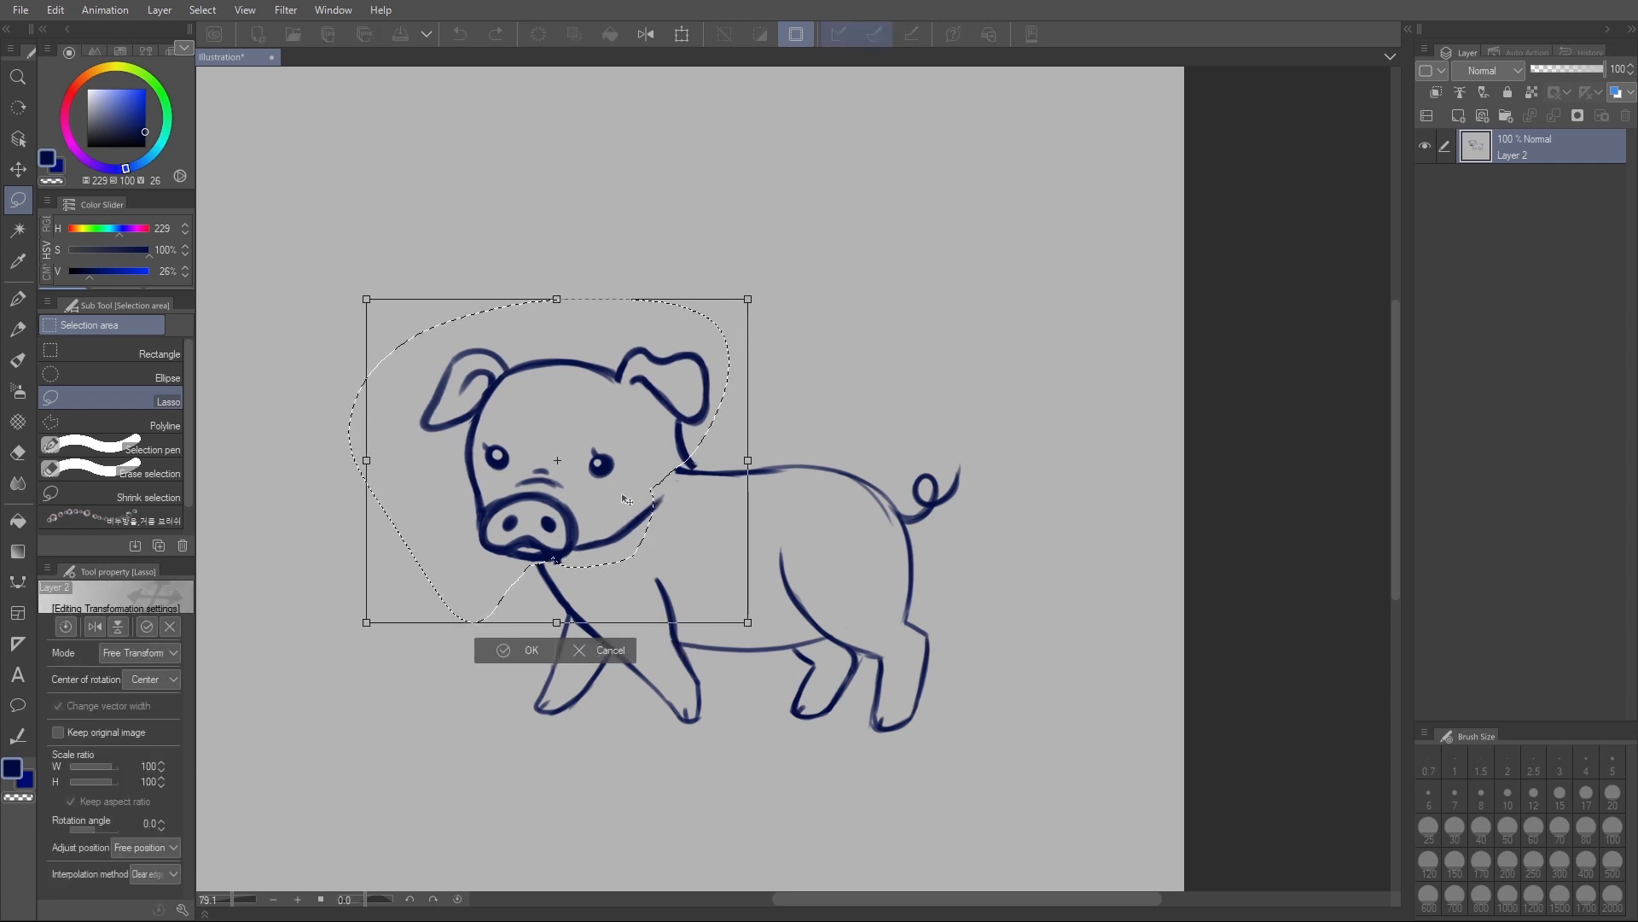
click(521, 649)
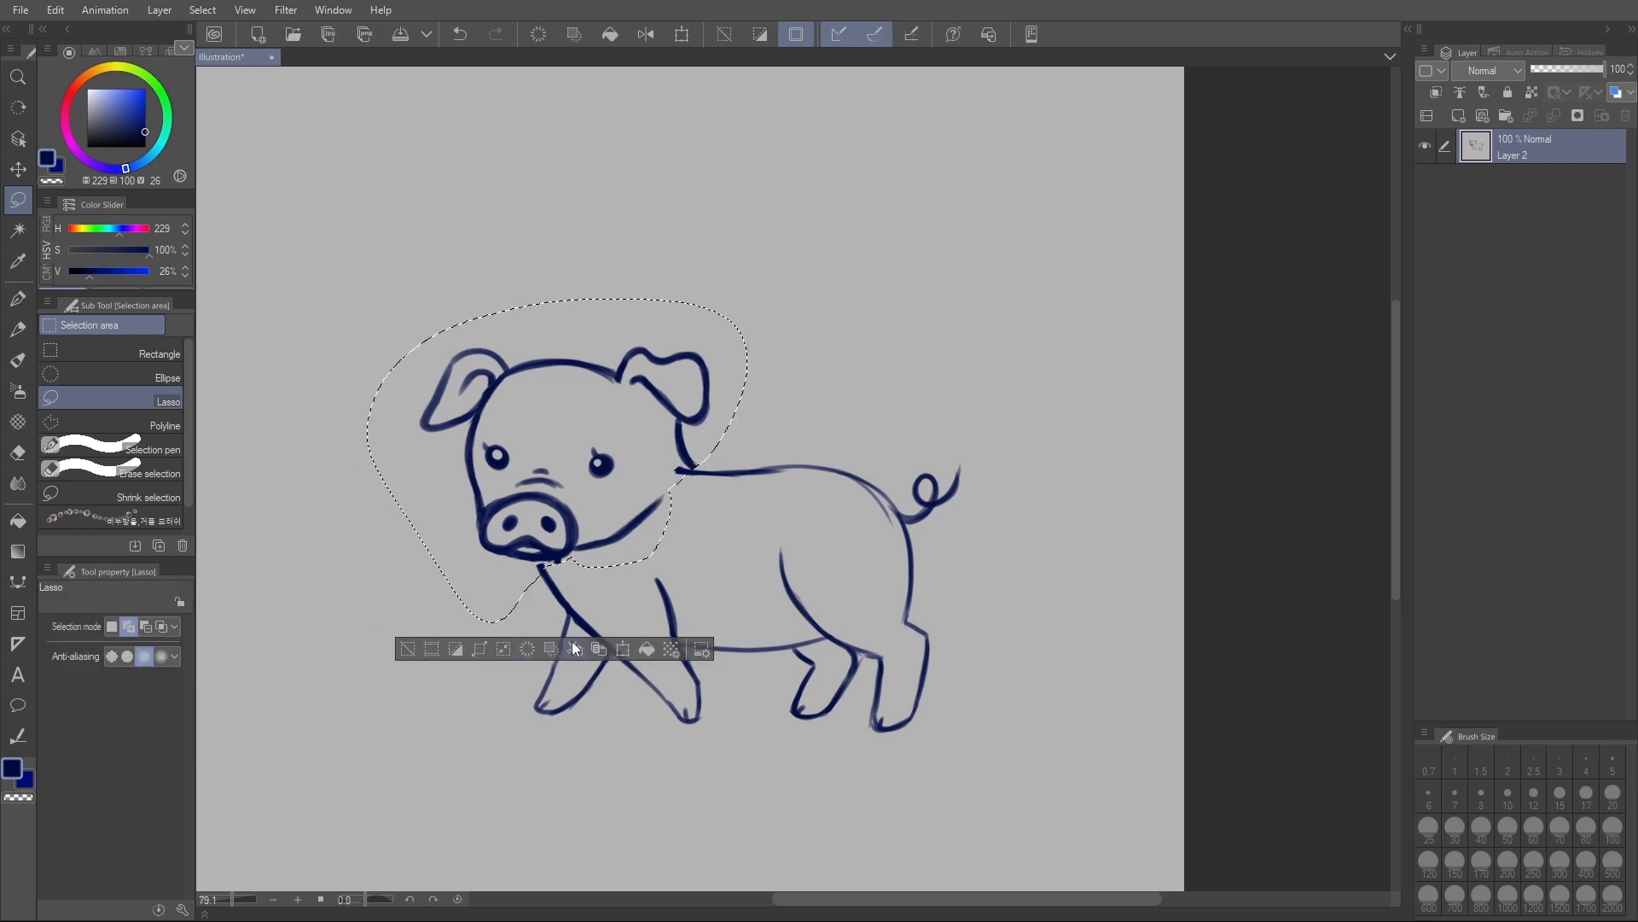
click(589, 626)
- Erase the stray line end where the head meets the back and redraw the neck curve into the back
key(r)
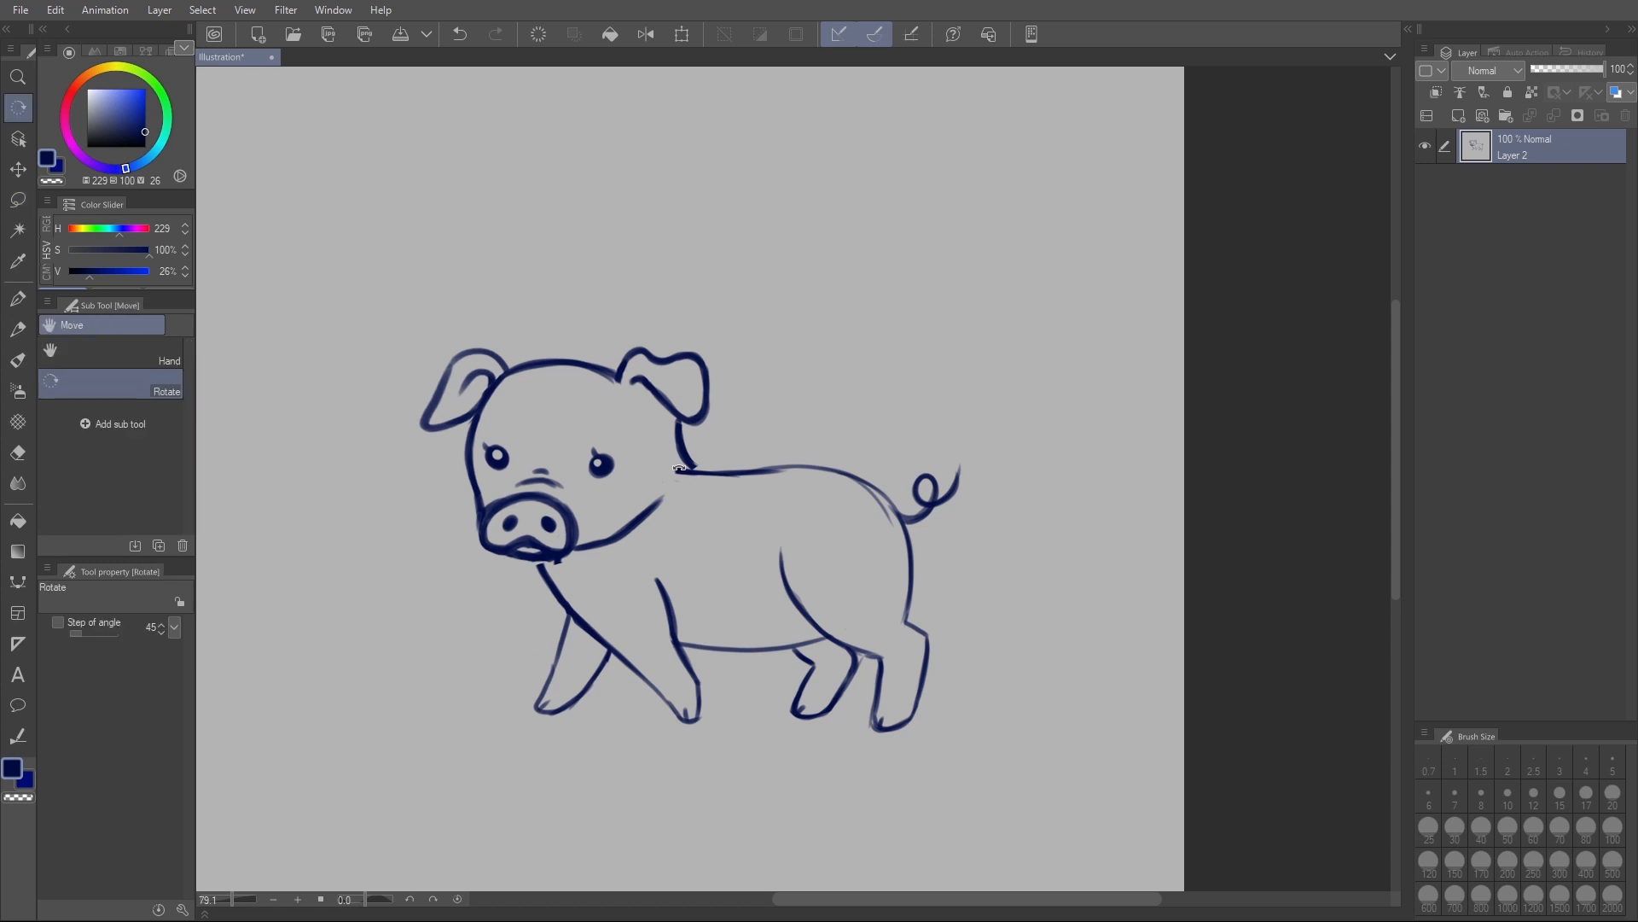
key(p)
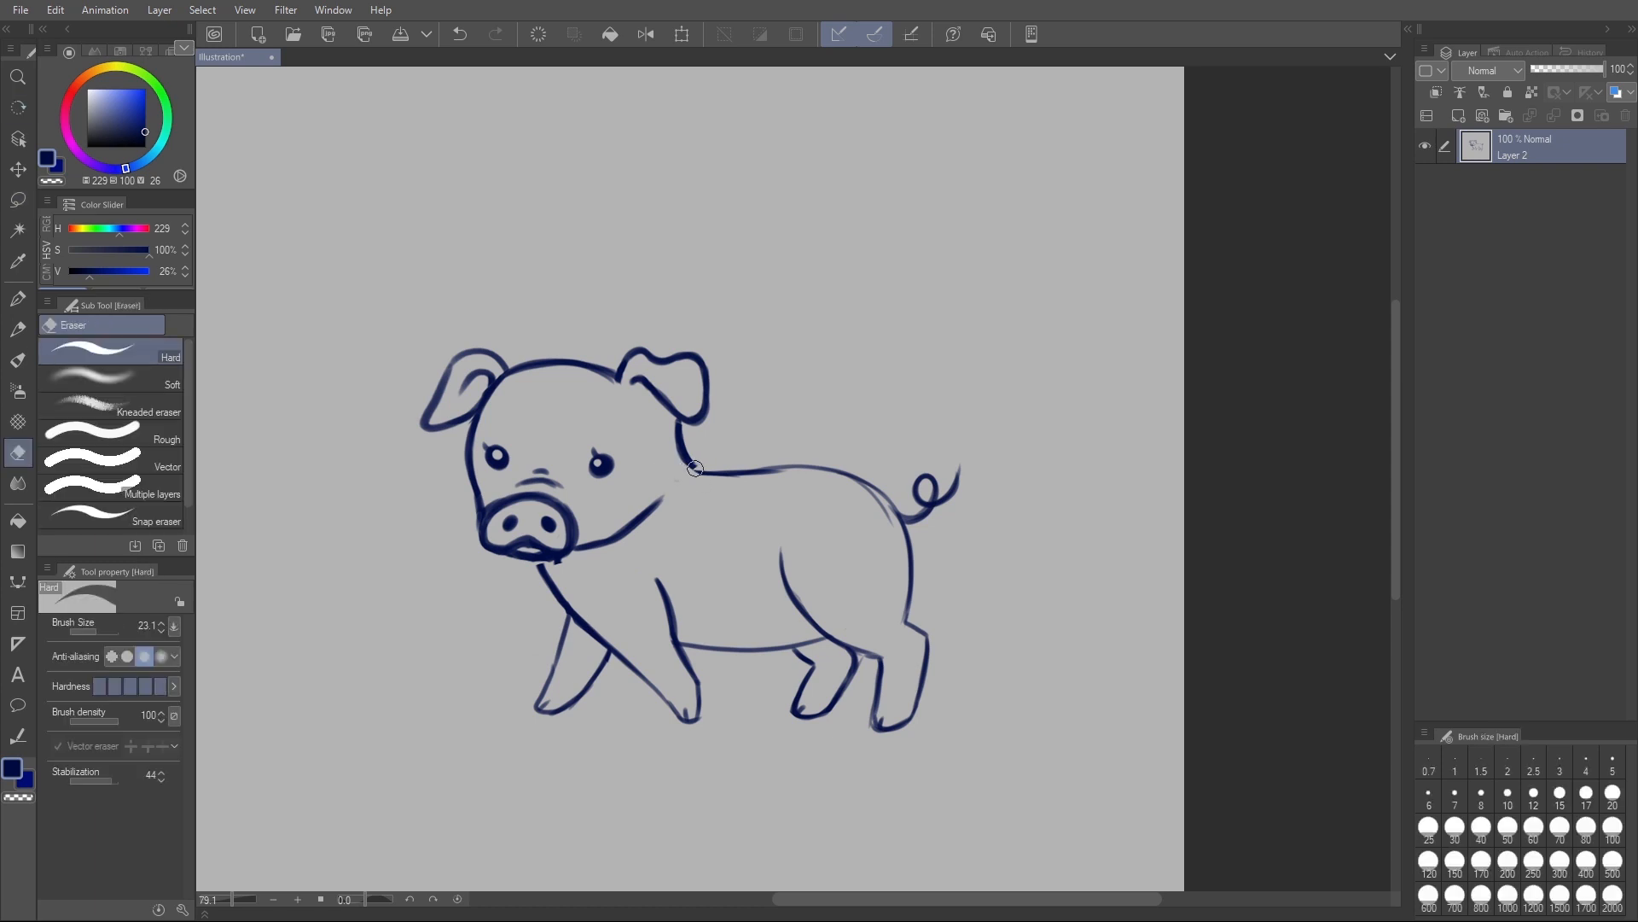
drag(686, 460, 725, 472)
- Clean up the lines beneath the snout and redraw the chest line so it joins the chin
key(e)
mouse_move(537, 564)
mouse_down()
mouse_move(576, 604)
mouse_move(560, 598)
mouse_up()
key(p)
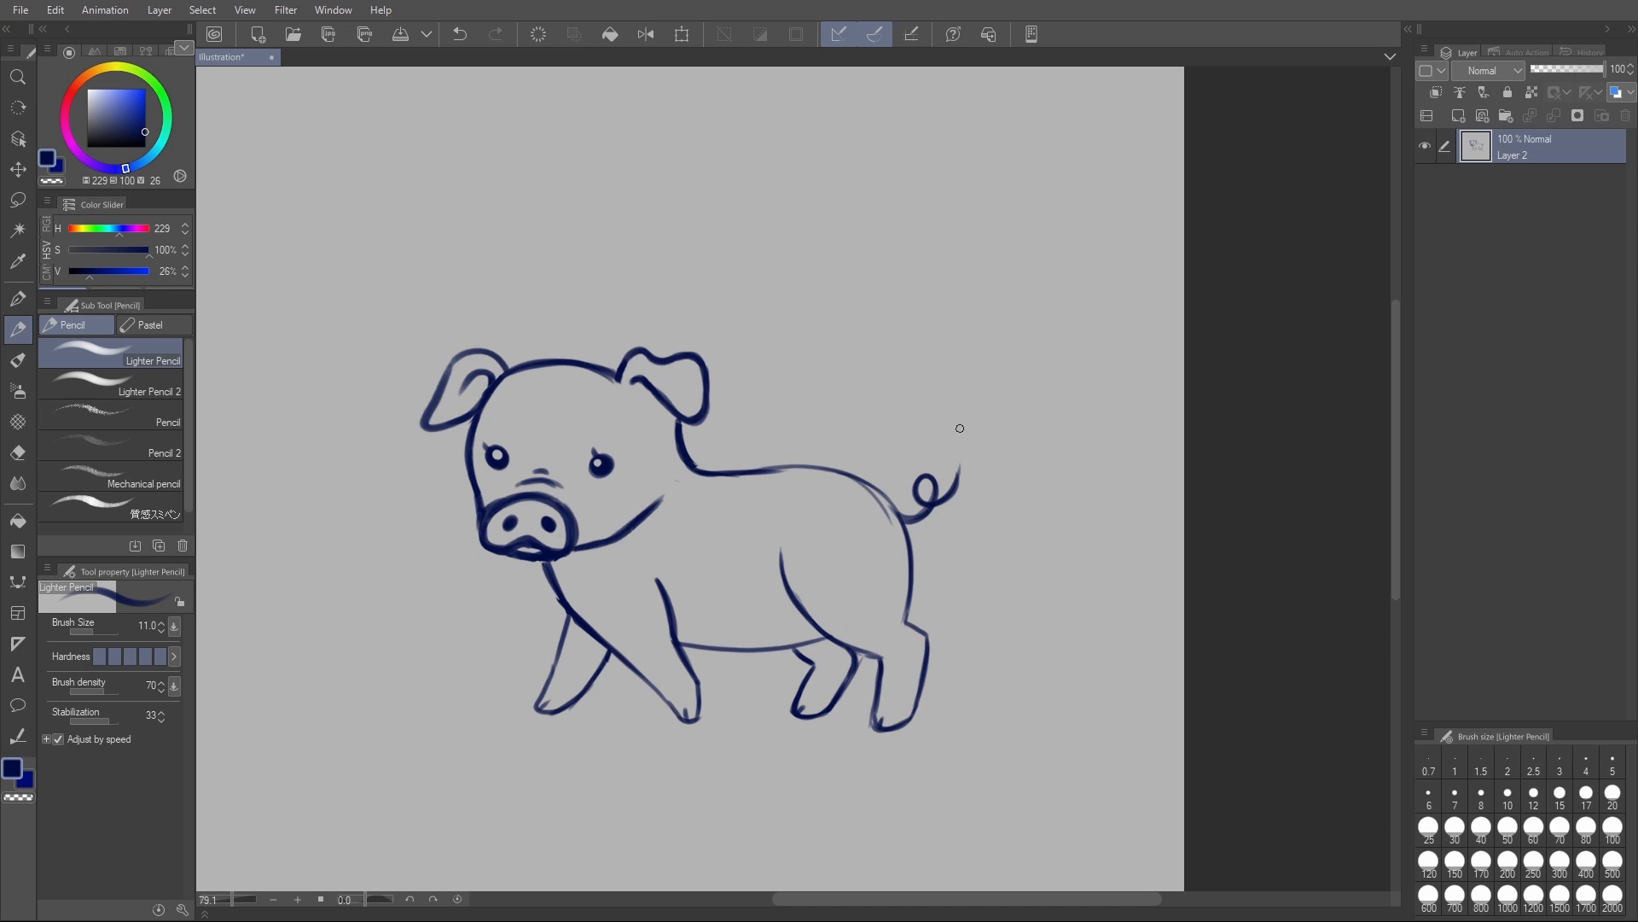
key(e)
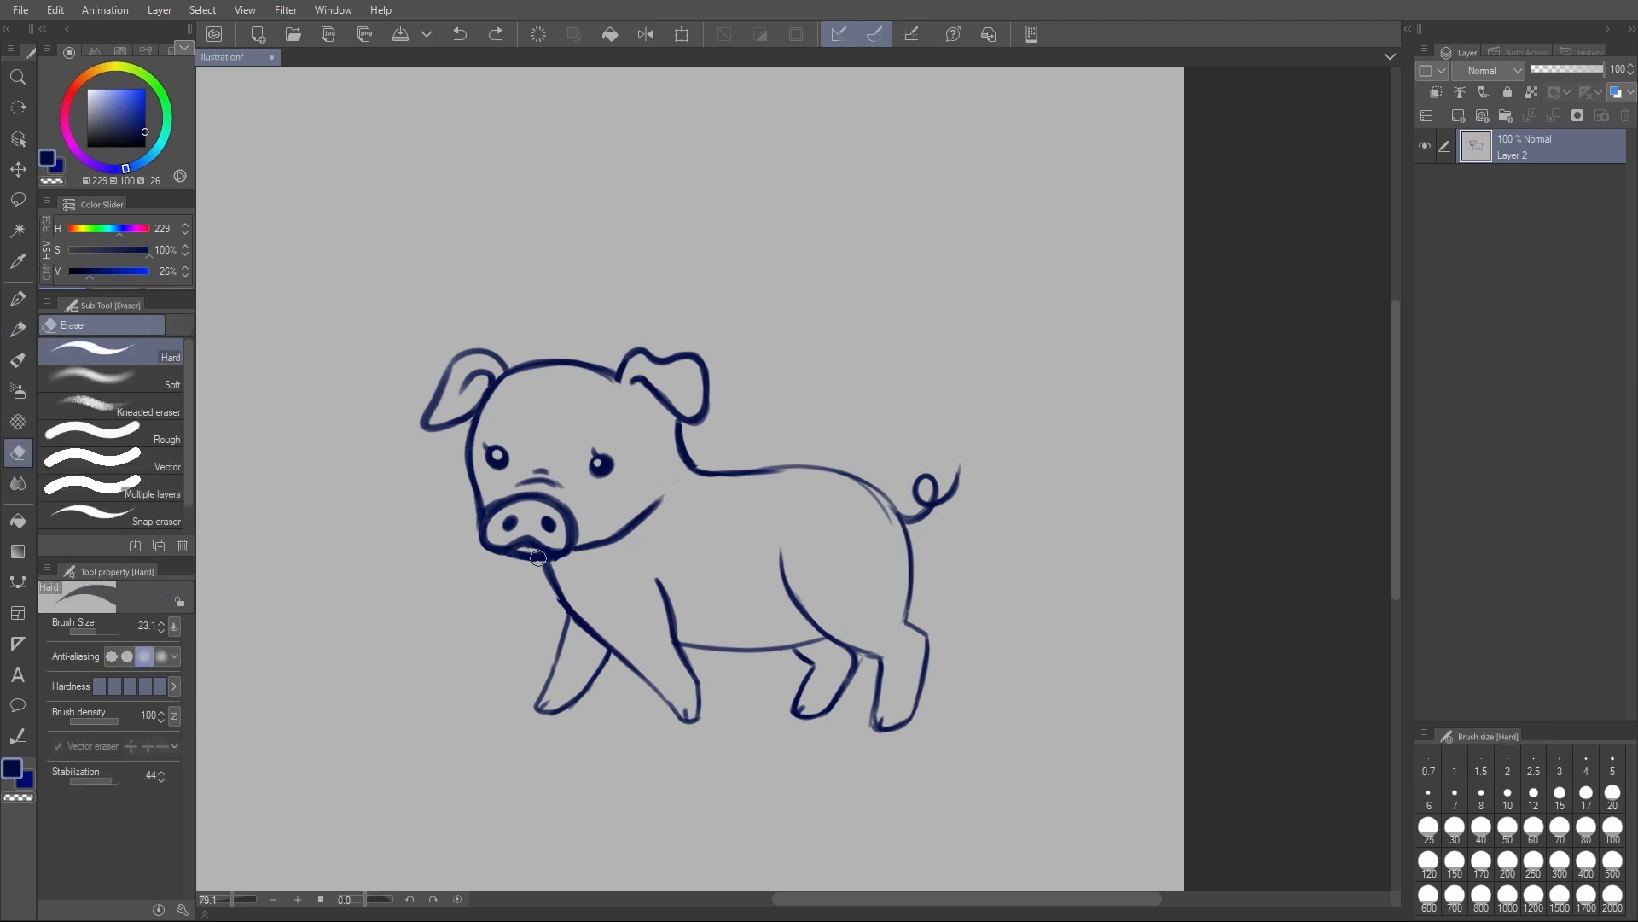
mouse_move(493, 559)
mouse_down()
mouse_move(559, 559)
mouse_move(575, 543)
mouse_move(536, 547)
mouse_move(580, 535)
mouse_move(551, 574)
mouse_move(559, 594)
mouse_move(544, 570)
mouse_move(552, 587)
mouse_up()
key(p)
key(ctrl+z)
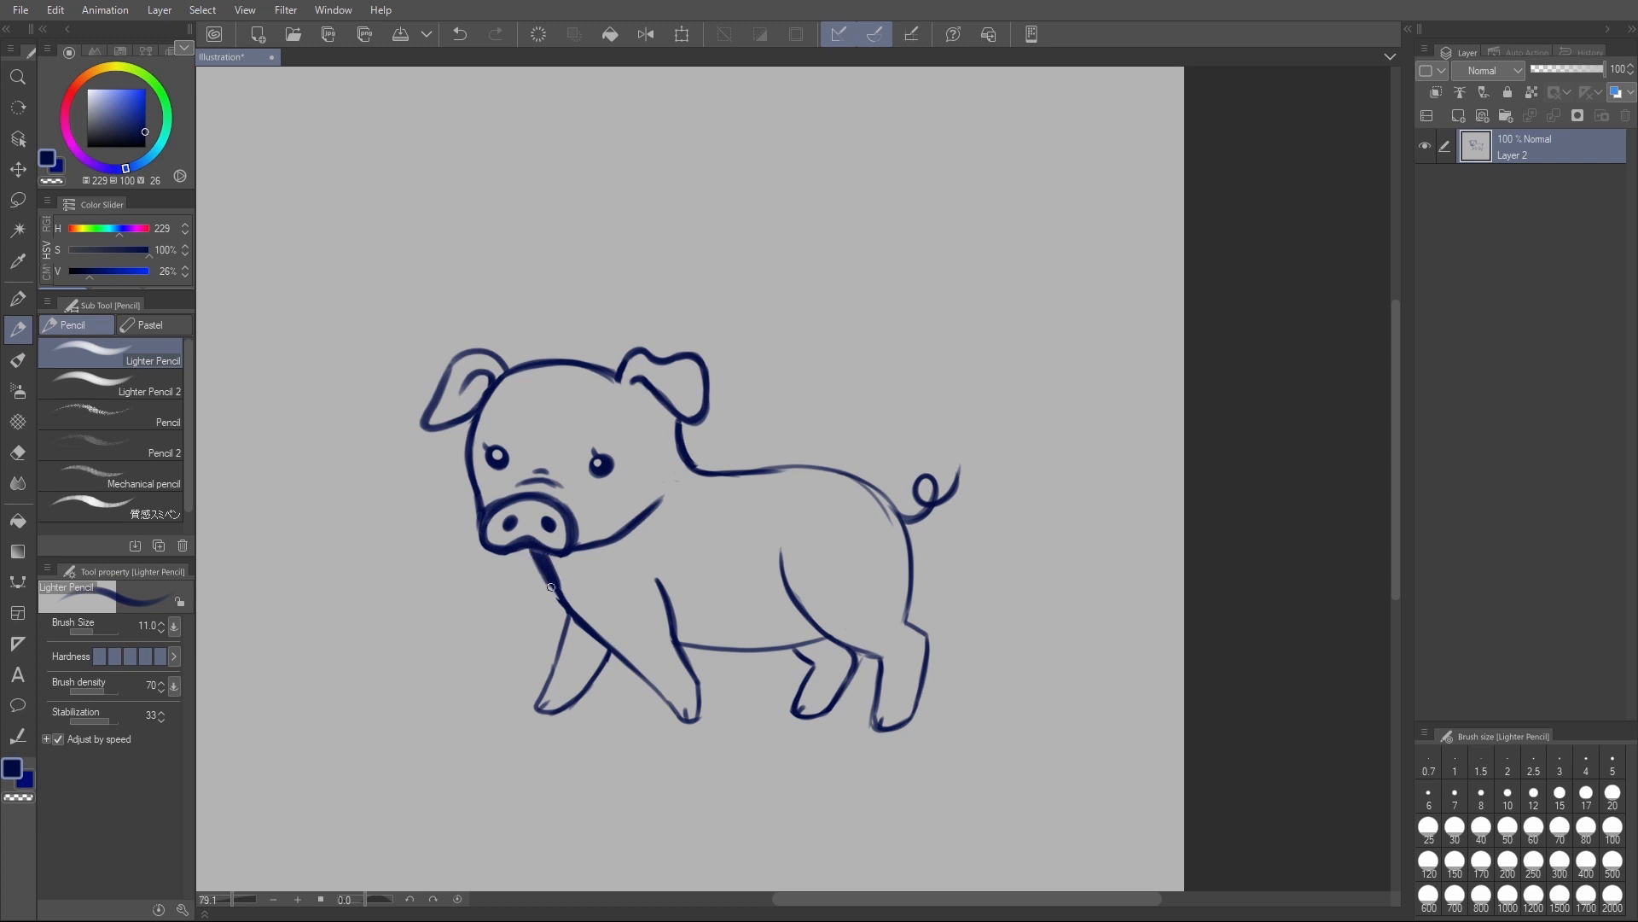
key(e)
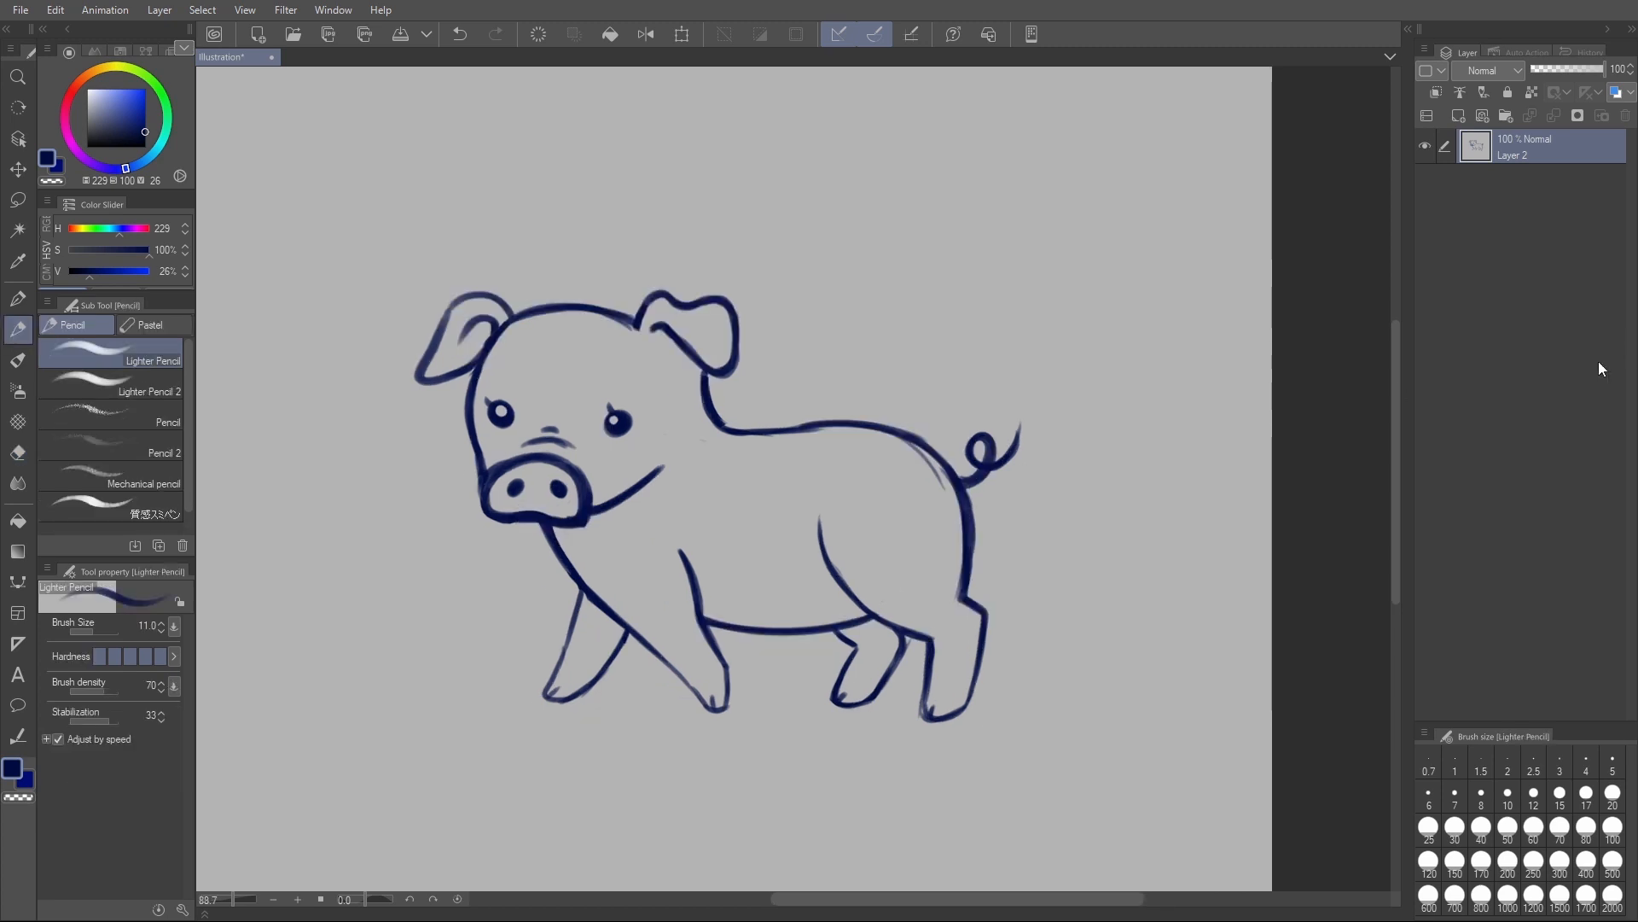
- Add a new vector layer above the sketch and lower the sketch layer's opacity to 22%
click(1459, 117)
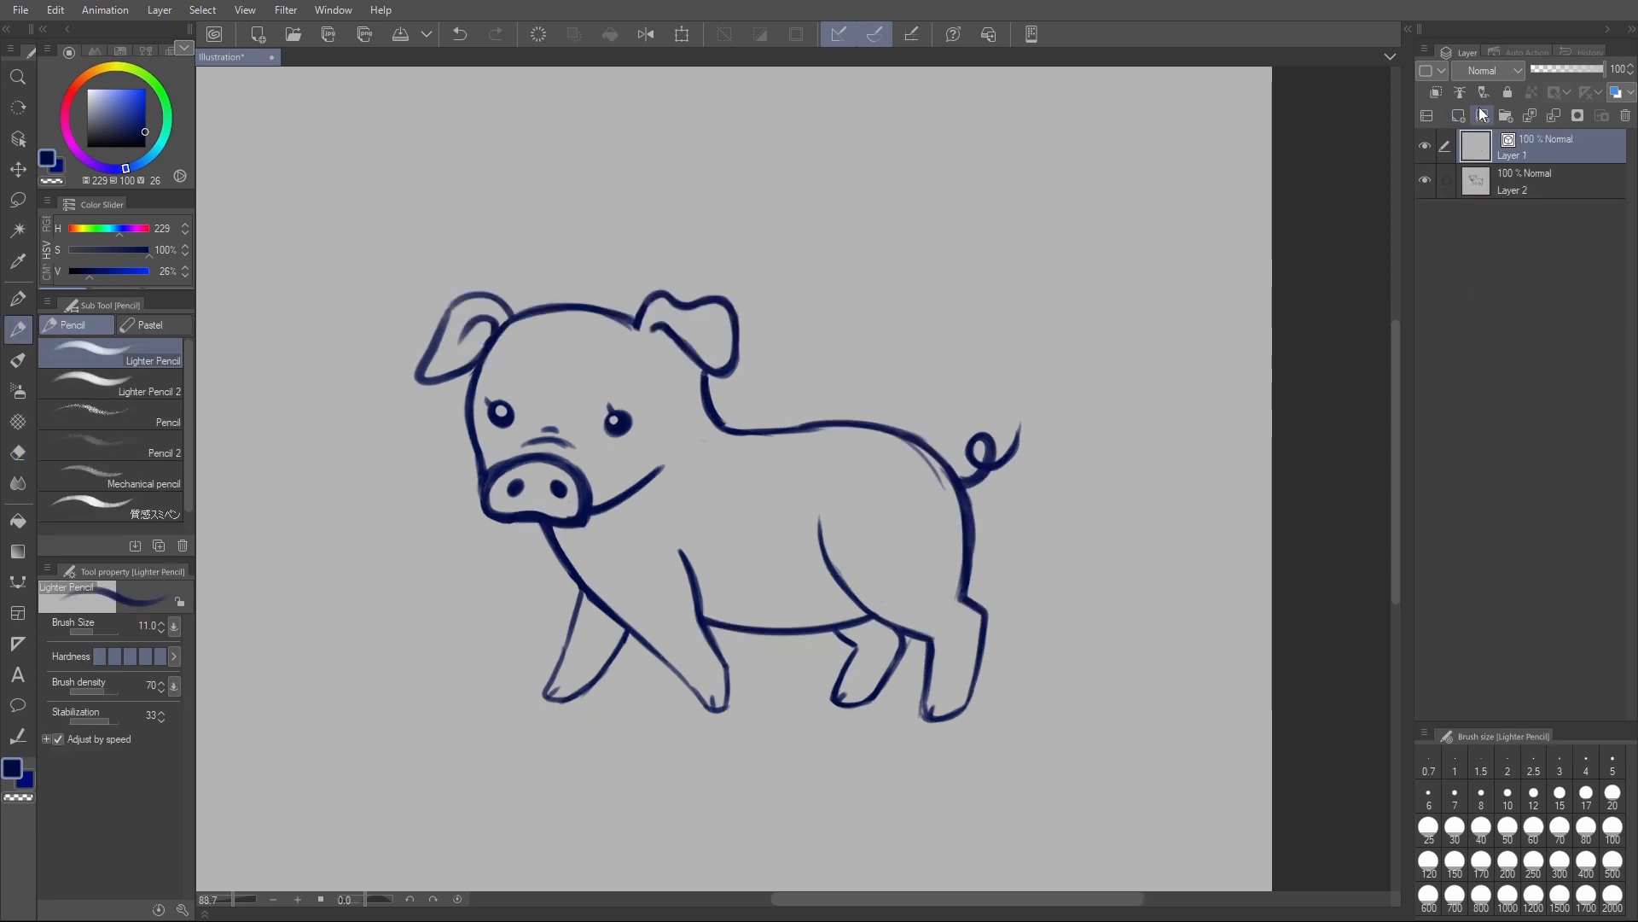
click(1505, 183)
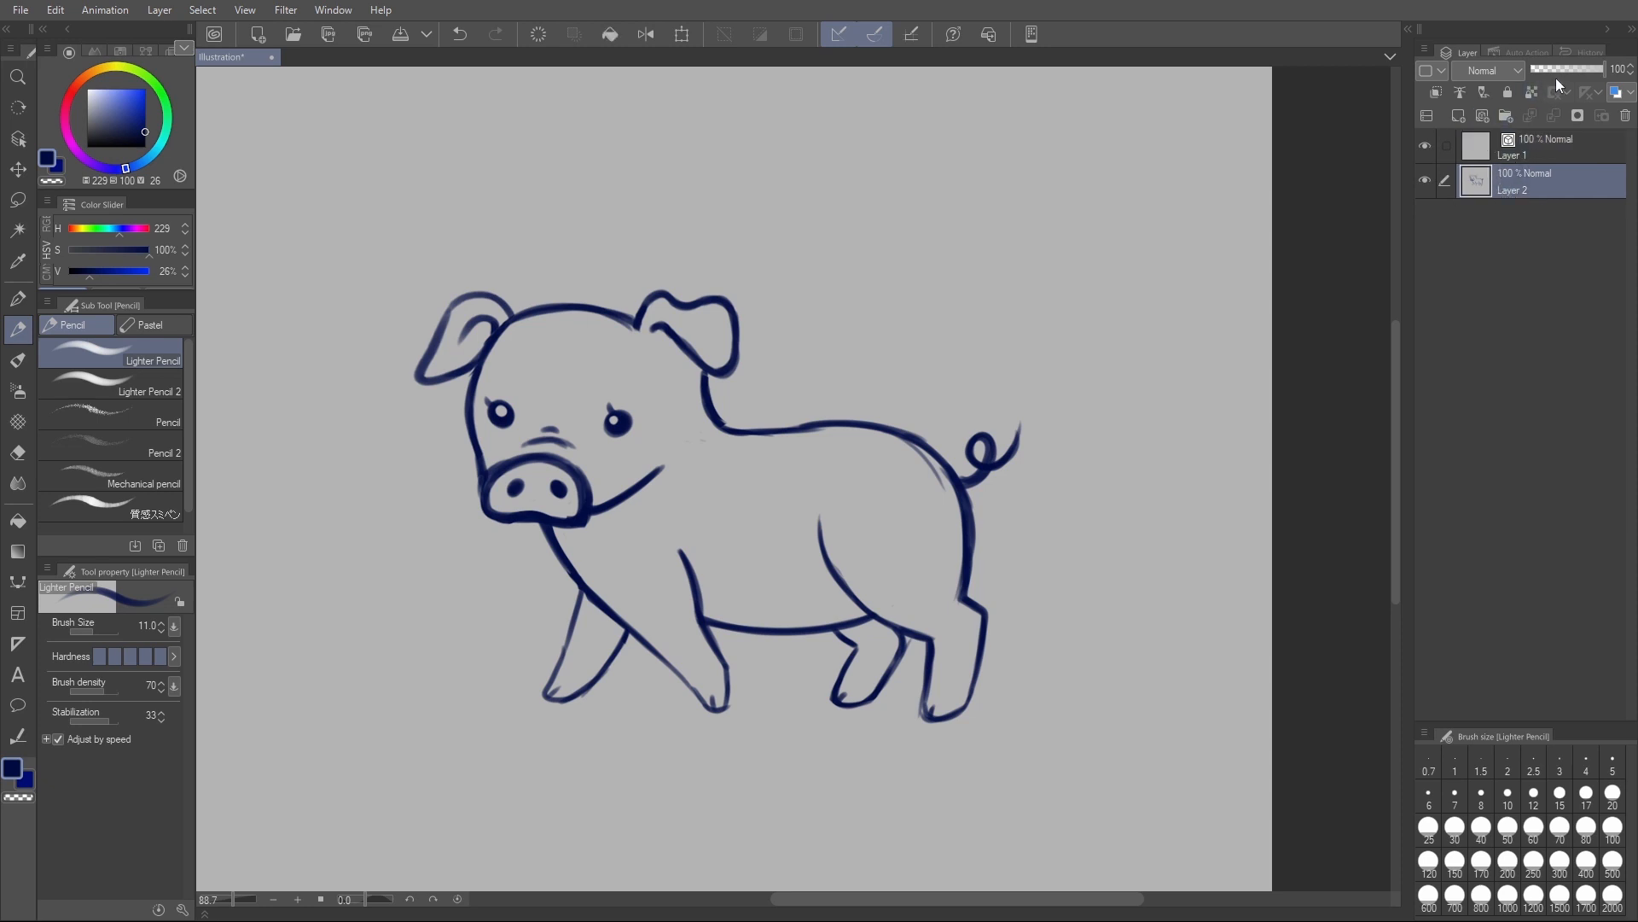
drag(1560, 69, 1549, 70)
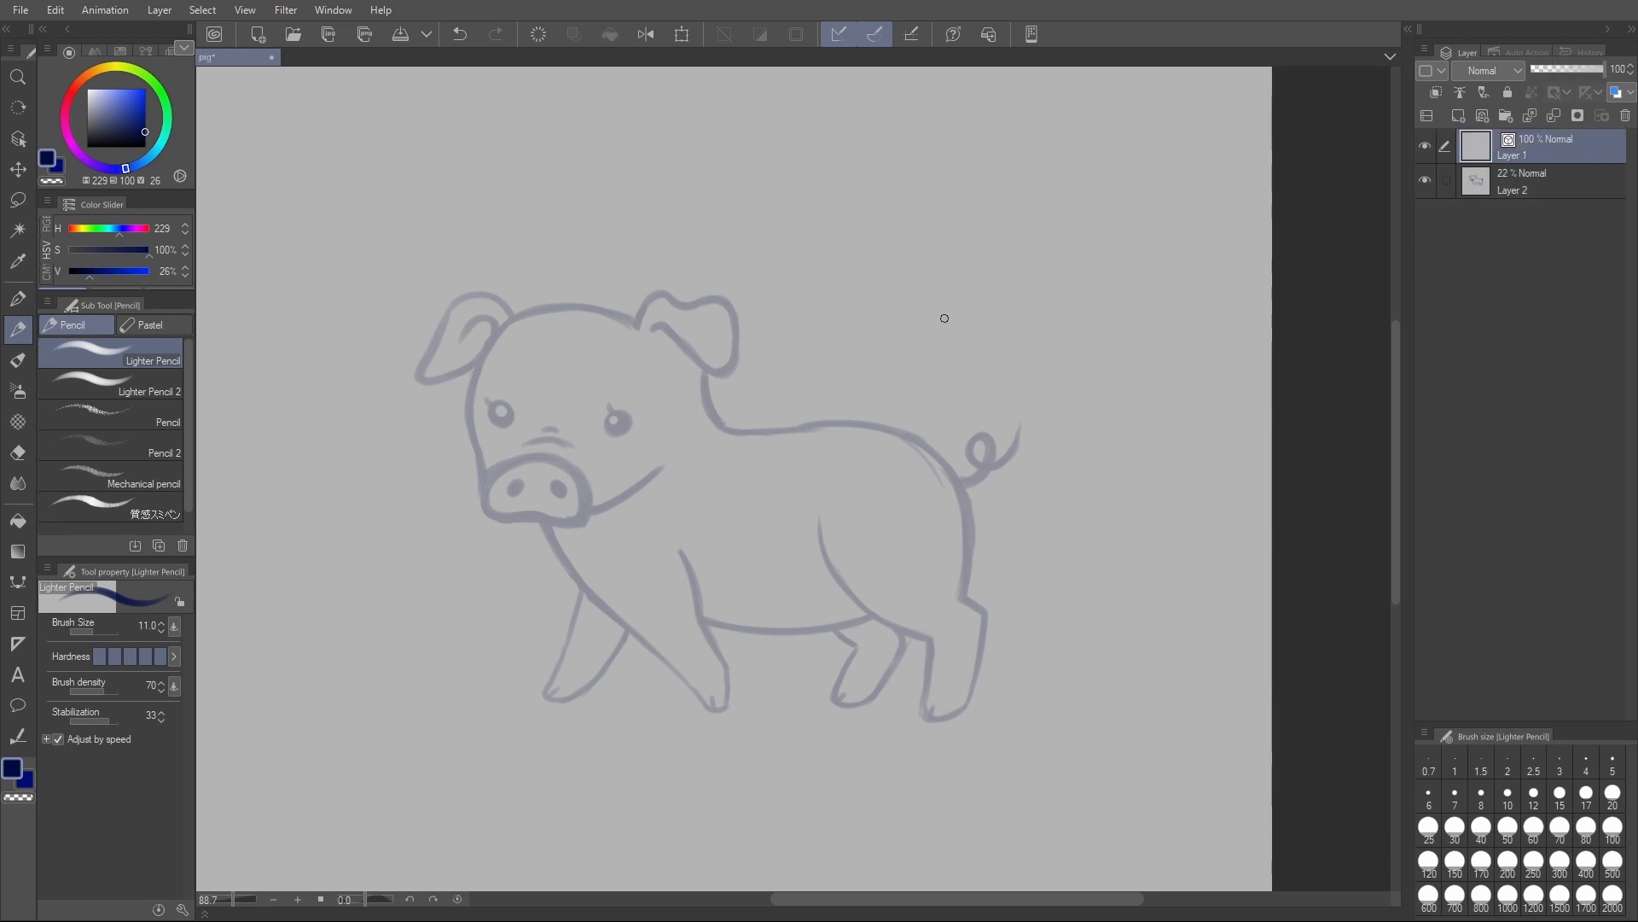
- Set the colour to black, choose Lighter Pencil 2, and ink the head, ears, back and near haunch over the sketch
drag(150, 127, 205, 181)
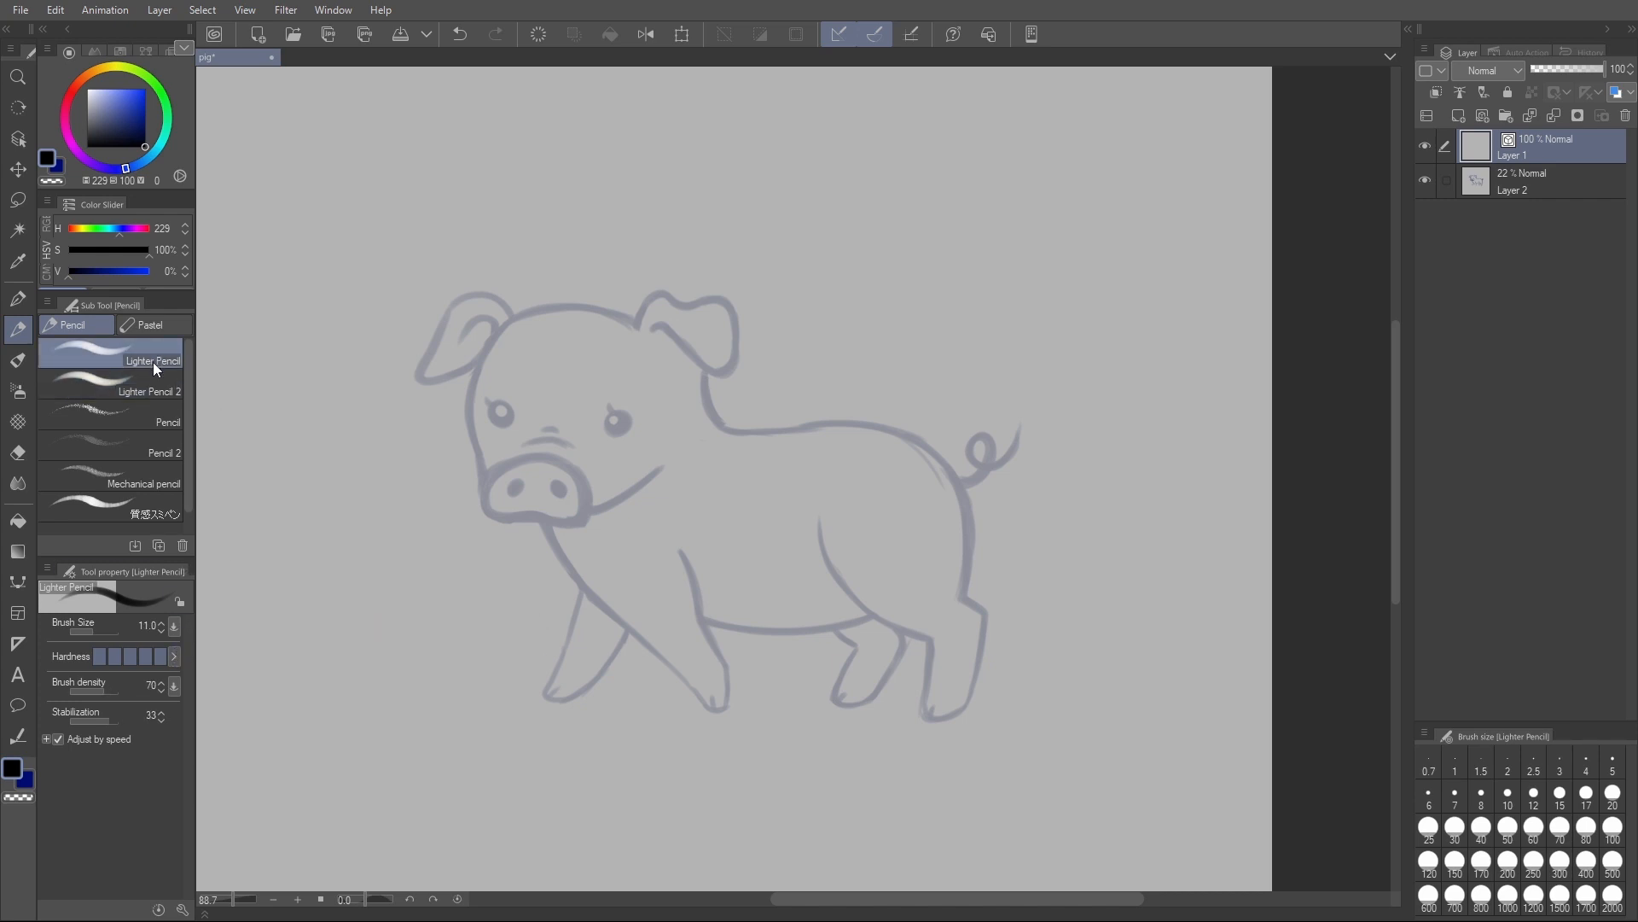
click(149, 386)
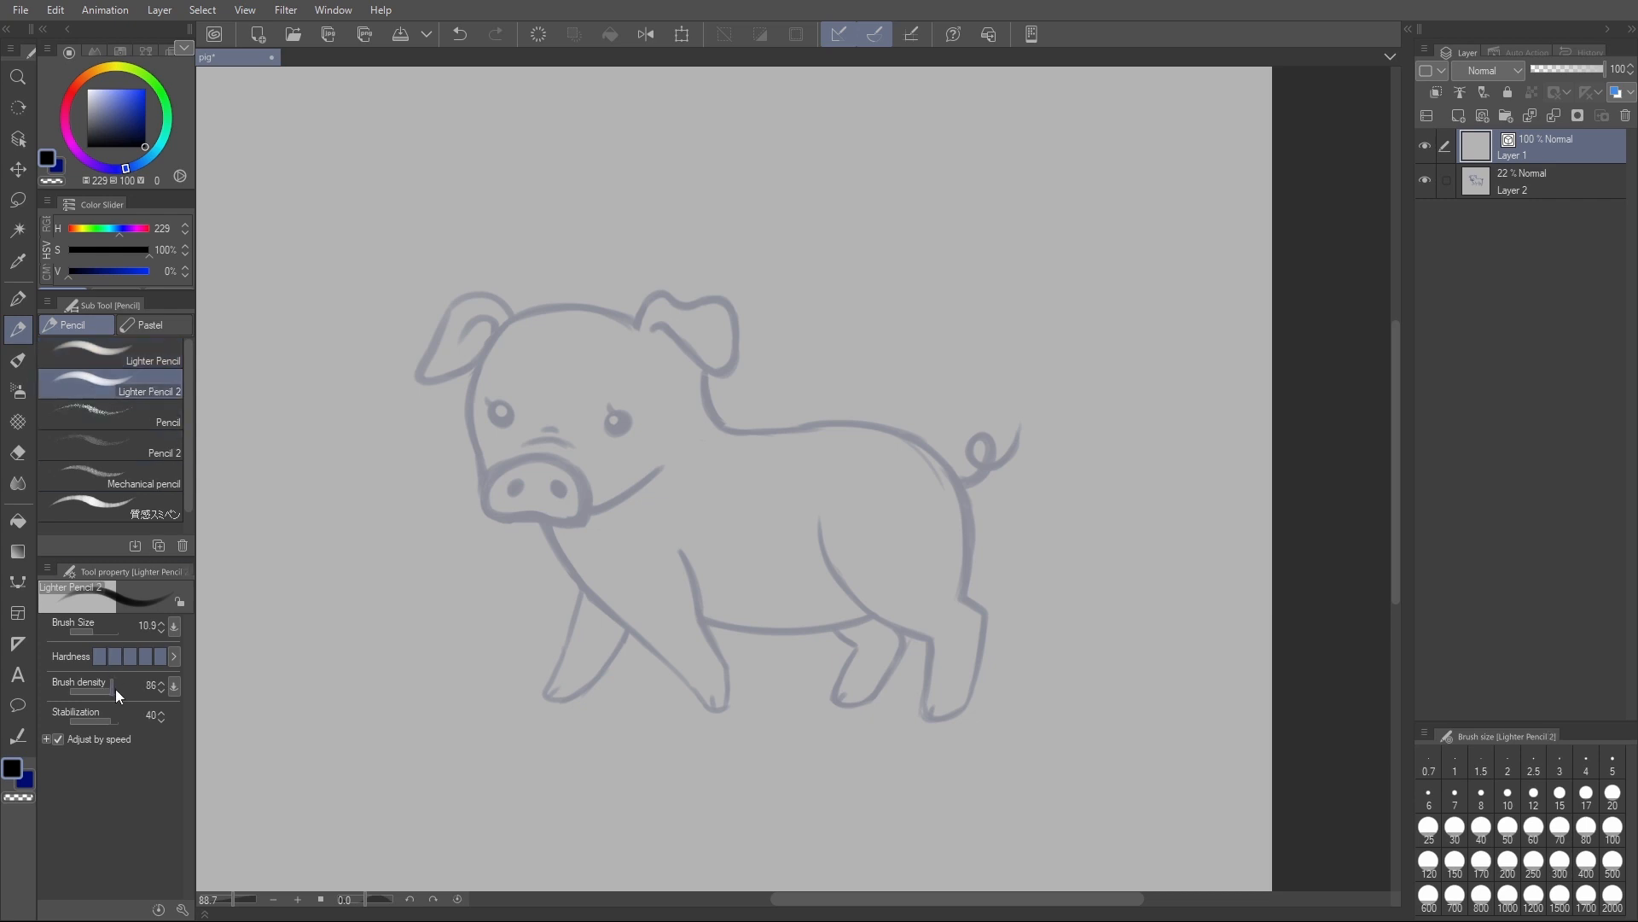
mouse_move(637, 324)
mouse_down()
mouse_move(655, 293)
mouse_move(717, 299)
mouse_move(730, 366)
mouse_move(650, 331)
mouse_move(471, 423)
mouse_move(487, 471)
mouse_up()
drag(522, 319, 480, 368)
drag(703, 366, 965, 594)
drag(825, 519, 928, 635)
- Ink the front legs, far hind leg, hoof splits and curly tail over the sketch
drag(680, 552, 700, 629)
mouse_move(581, 593)
mouse_down()
mouse_move(548, 687)
mouse_move(628, 633)
mouse_up()
drag(834, 631, 905, 638)
drag(841, 699, 850, 685)
drag(719, 707, 712, 690)
drag(552, 691, 564, 676)
drag(957, 480, 1016, 429)
- Ink the snout with its nostrils, the jaw line, both solid eyes with lashes, and the wrinkles above the snout
mouse_move(486, 470)
mouse_down()
mouse_move(582, 512)
mouse_move(663, 462)
mouse_up()
mouse_move(520, 483)
mouse_down()
mouse_move(511, 493)
mouse_move(562, 494)
mouse_up()
drag(609, 416, 624, 428)
drag(497, 408, 510, 420)
drag(608, 411, 604, 403)
drag(494, 405, 573, 445)
drag(542, 430, 561, 430)
key(o)
click(690, 576)
key(ctrl+z)
- Add a new raster layer above the line art and dot a white highlight in each eye with a 22.9 G-pen
mouse_move(869, 460)
mouse_down()
mouse_move(851, 458)
mouse_move(883, 451)
mouse_up()
key(p)
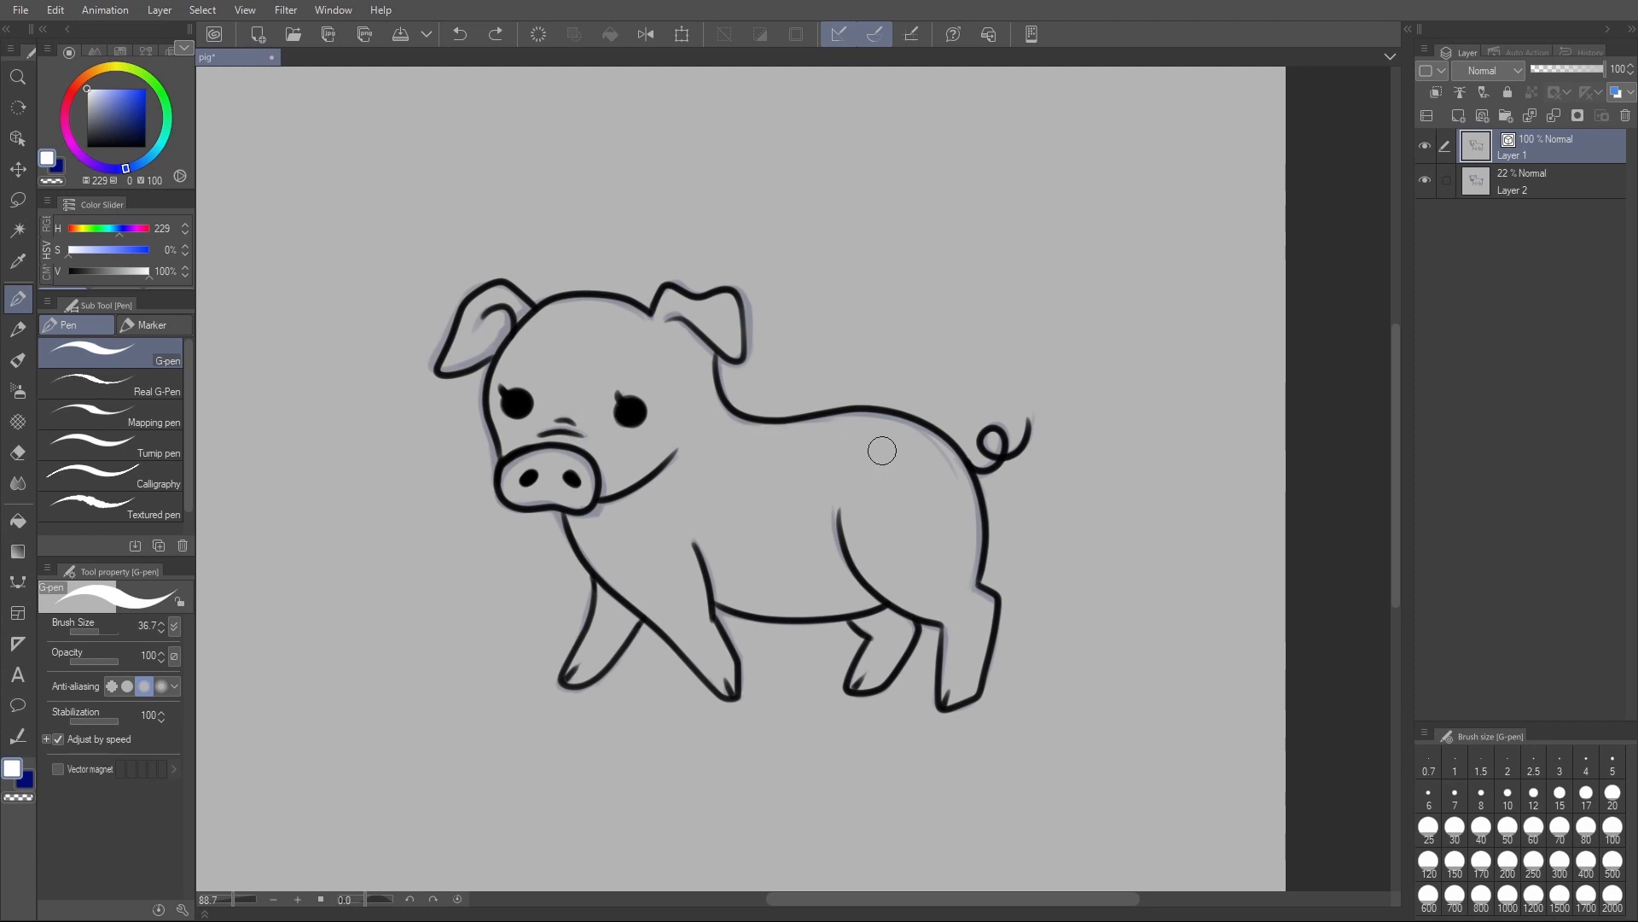
key(ctrl+shift+n)
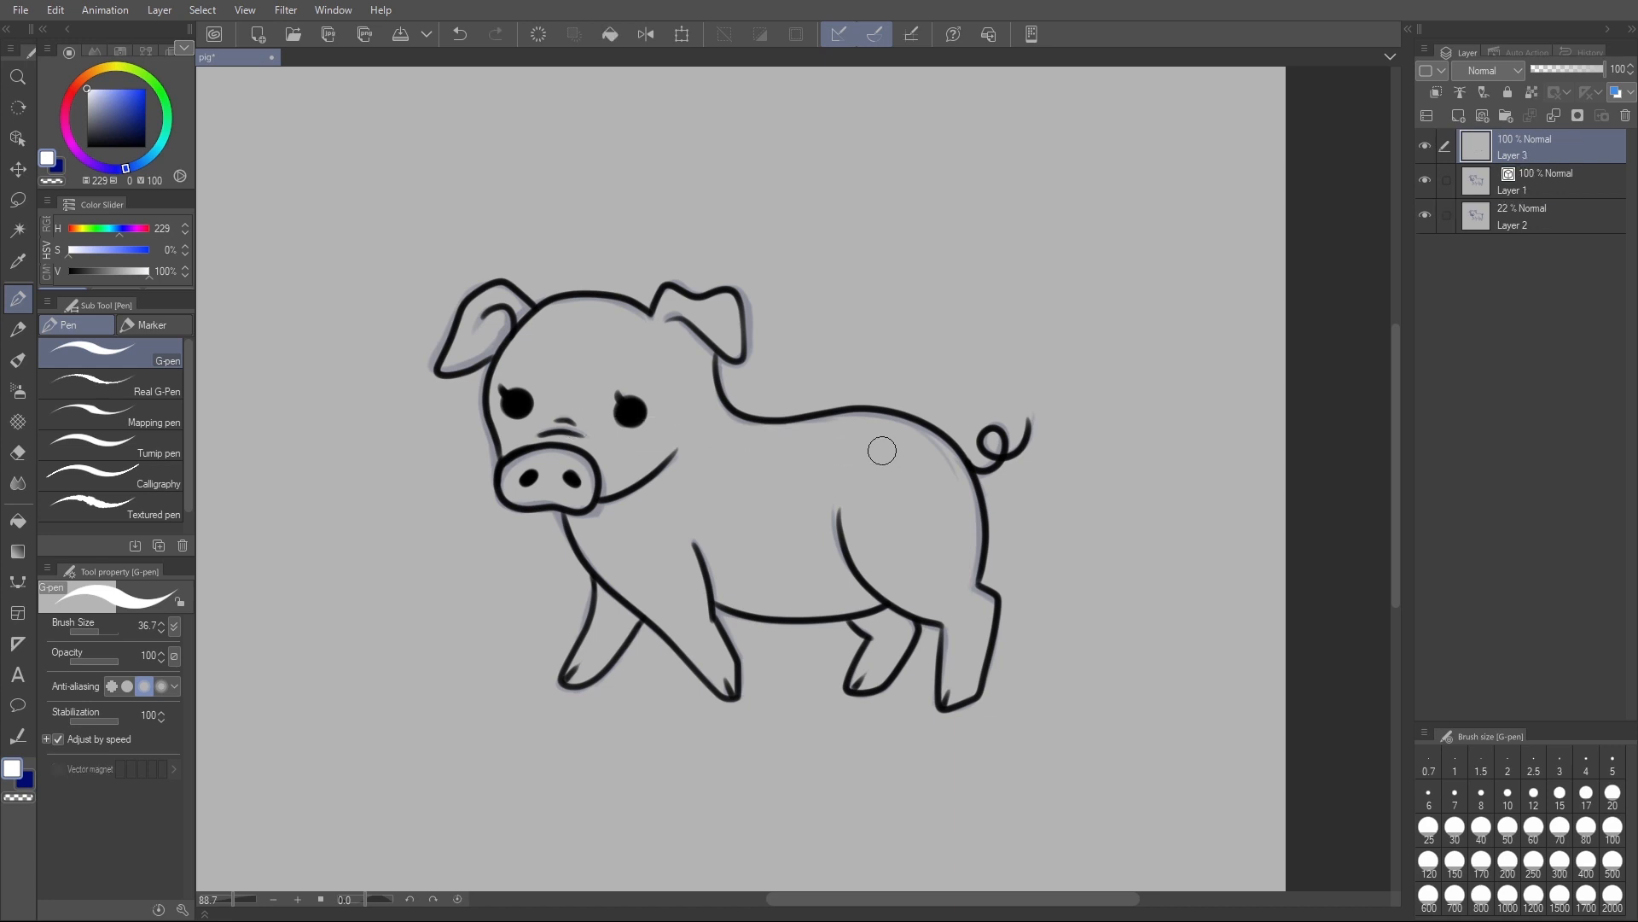
ctrl+alt+drag(624, 396, 632, 407)
click(629, 405)
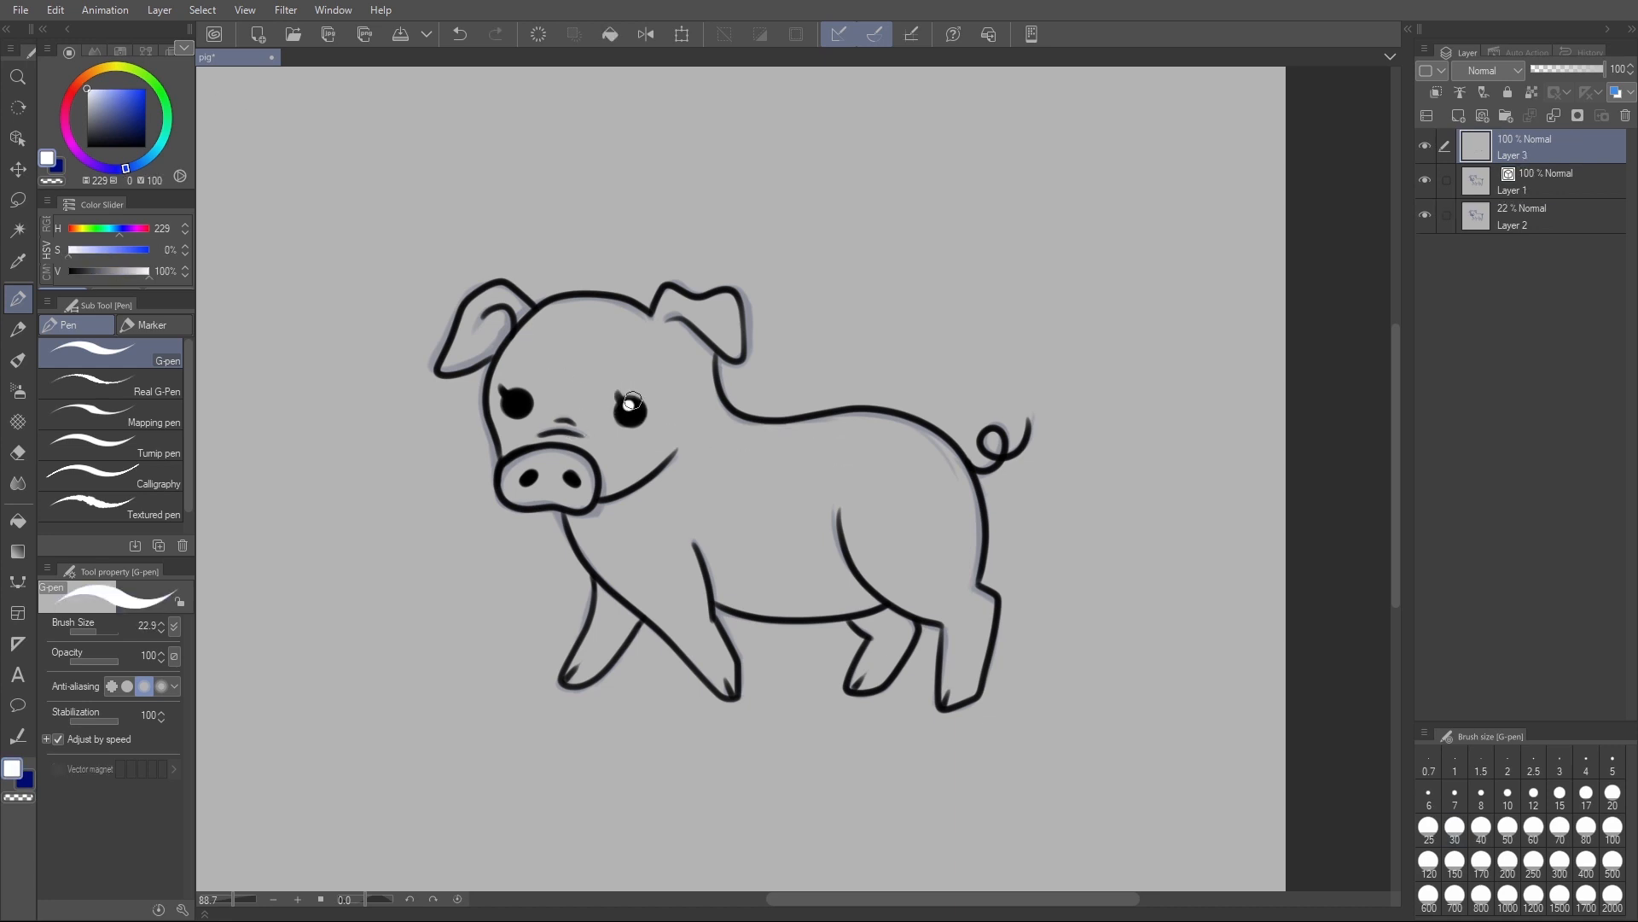
click(516, 399)
- Hide the sketch layer and add a folder above it containing a new raster layer for the base colour
click(1425, 215)
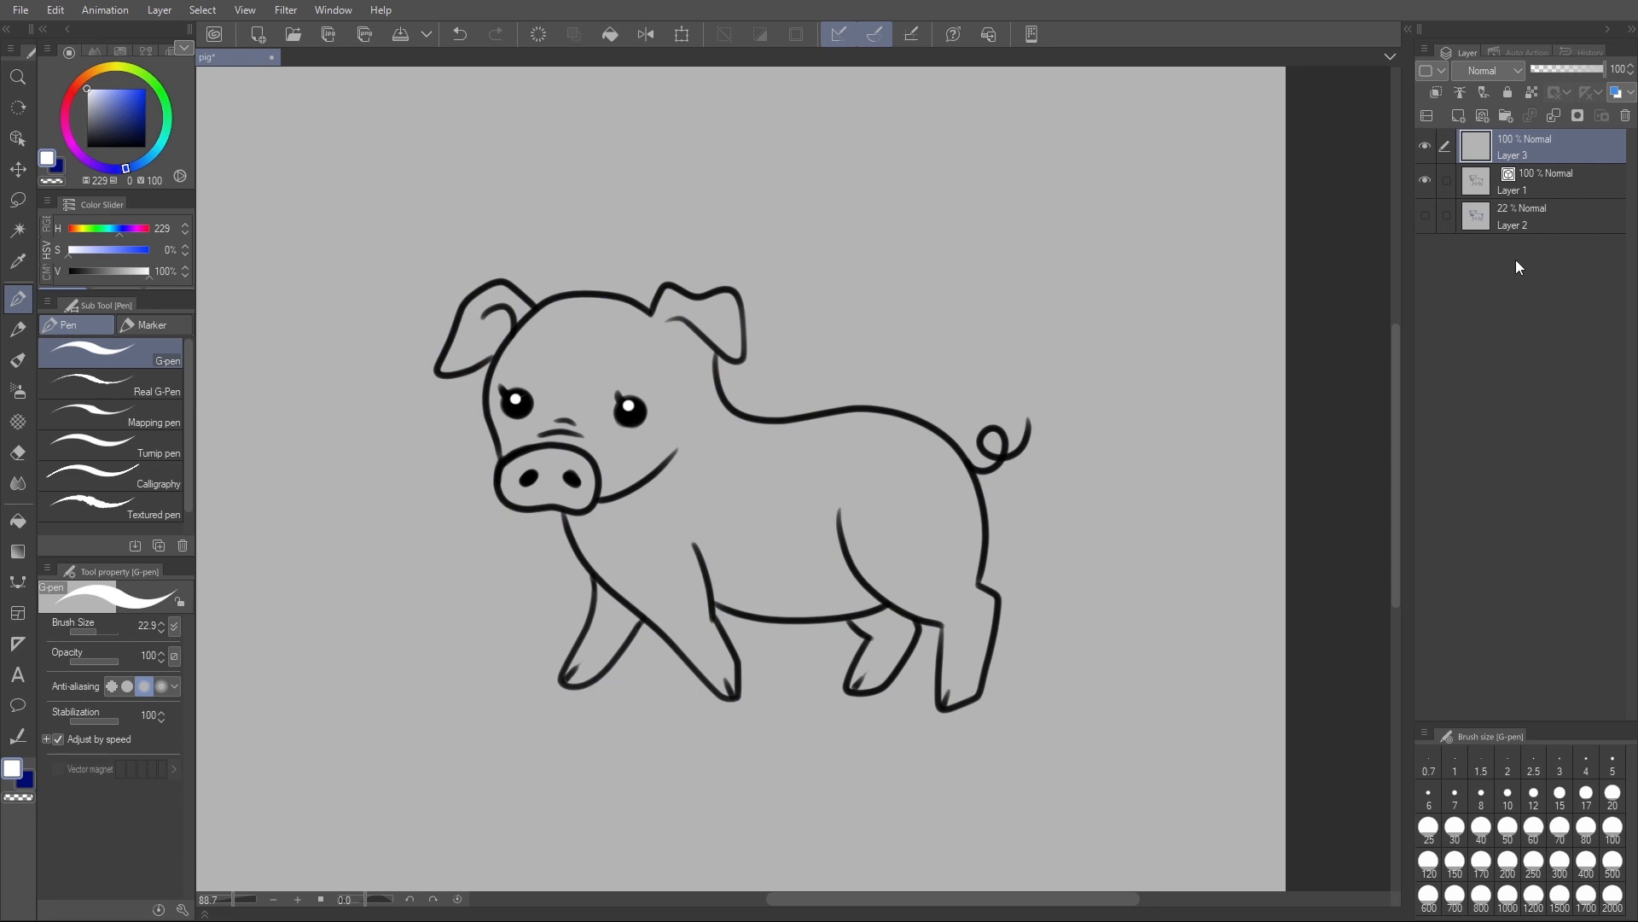
click(1546, 224)
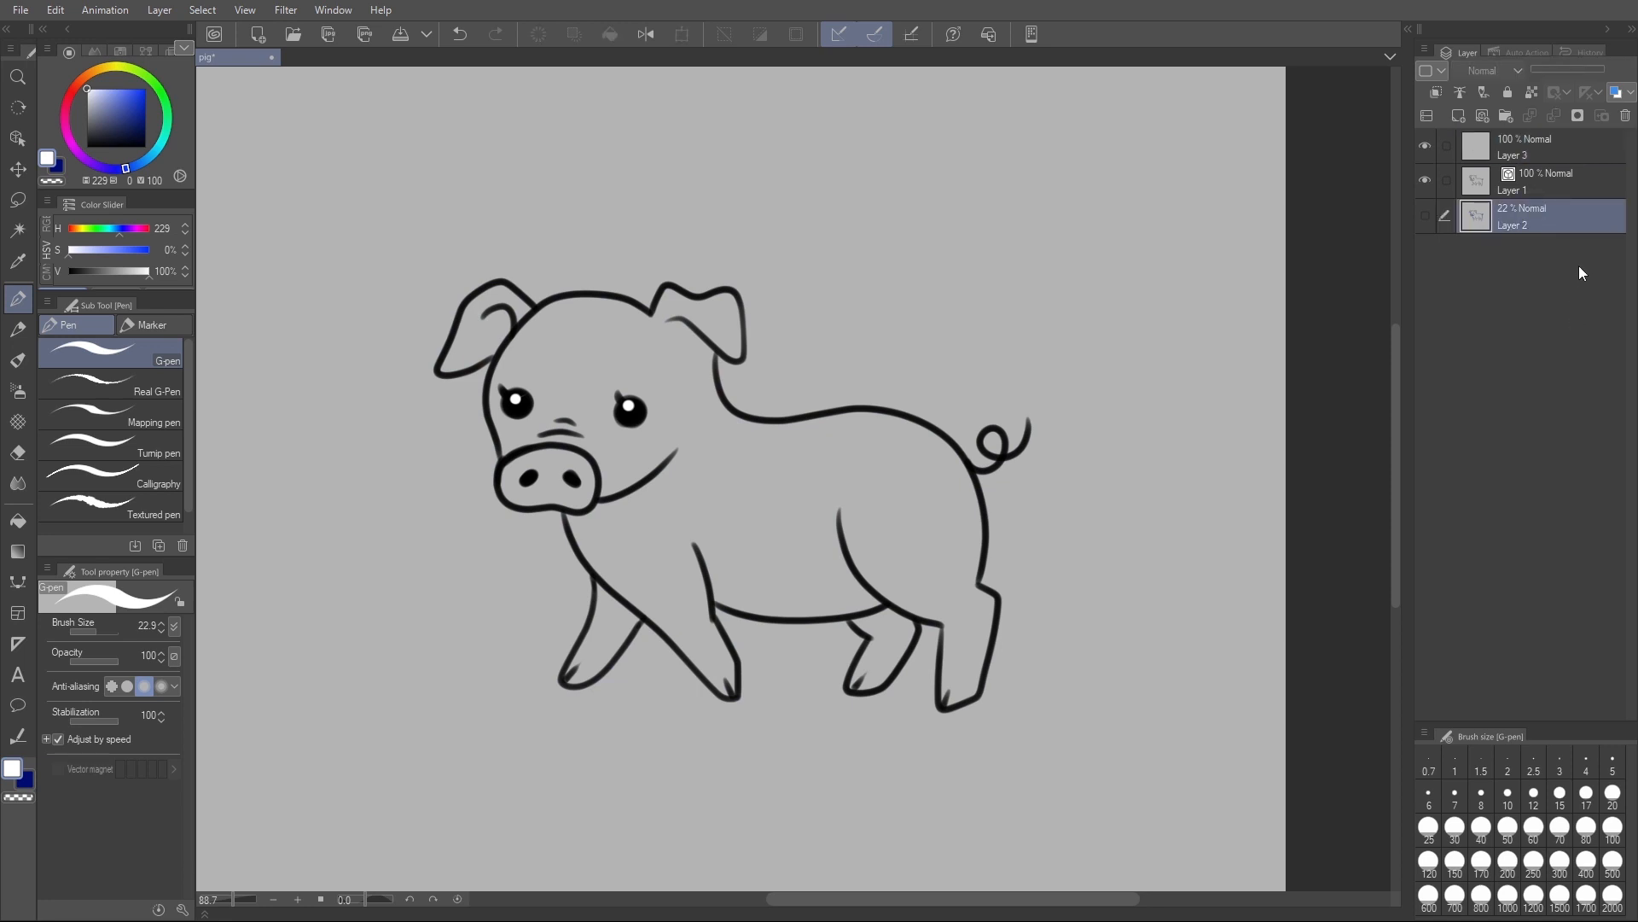
click(1505, 119)
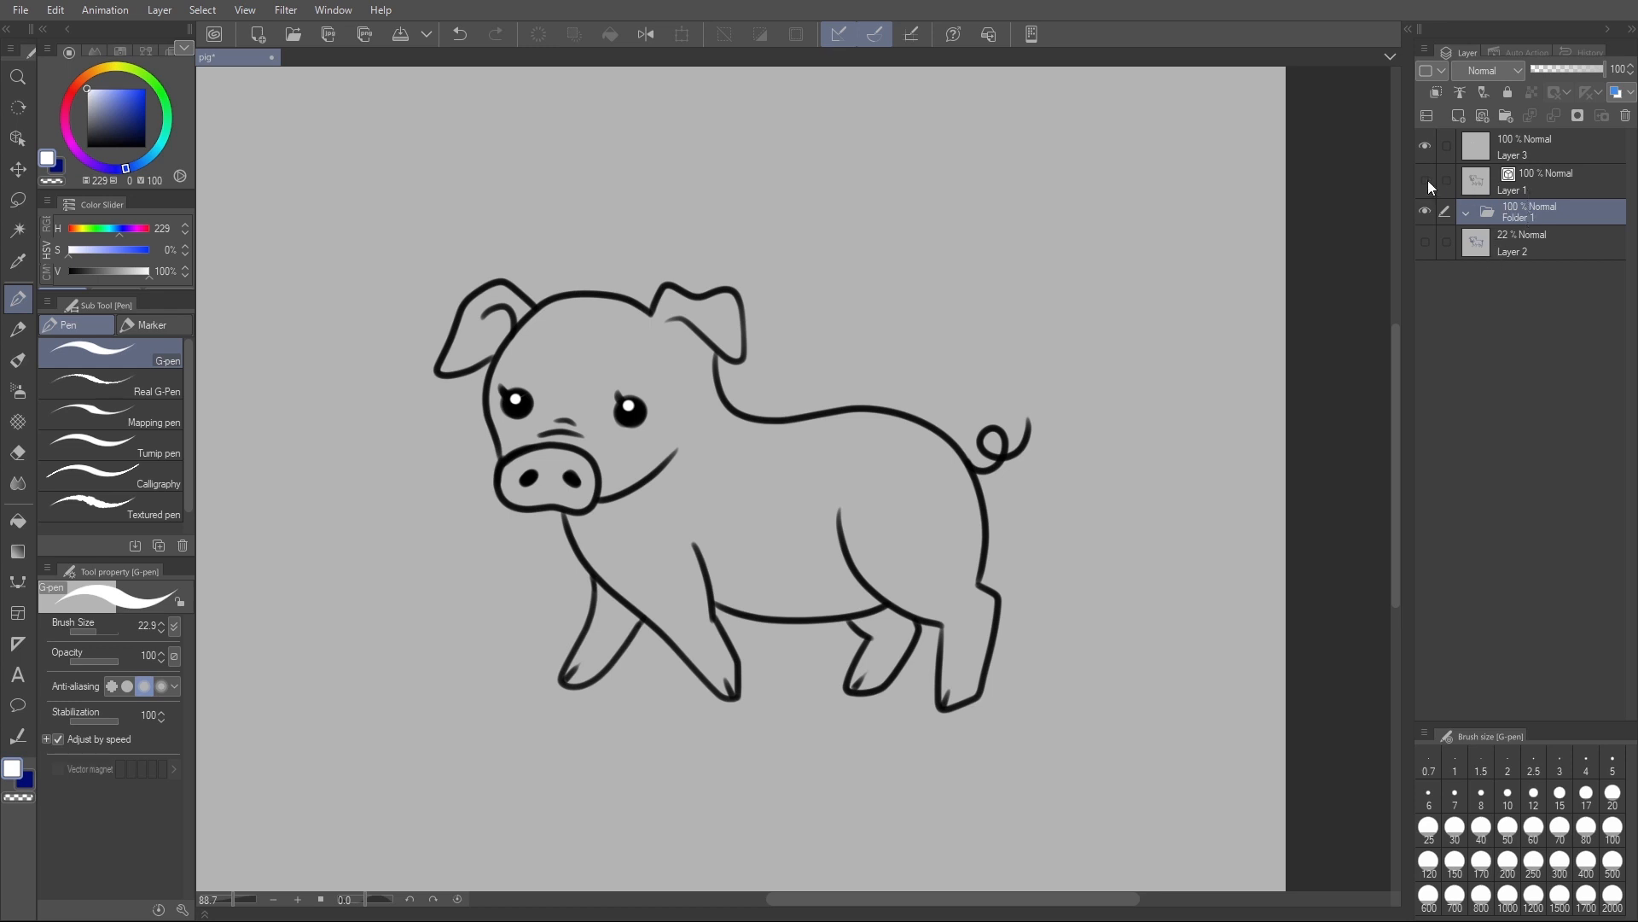
click(1425, 145)
click(1425, 145)
click(1459, 115)
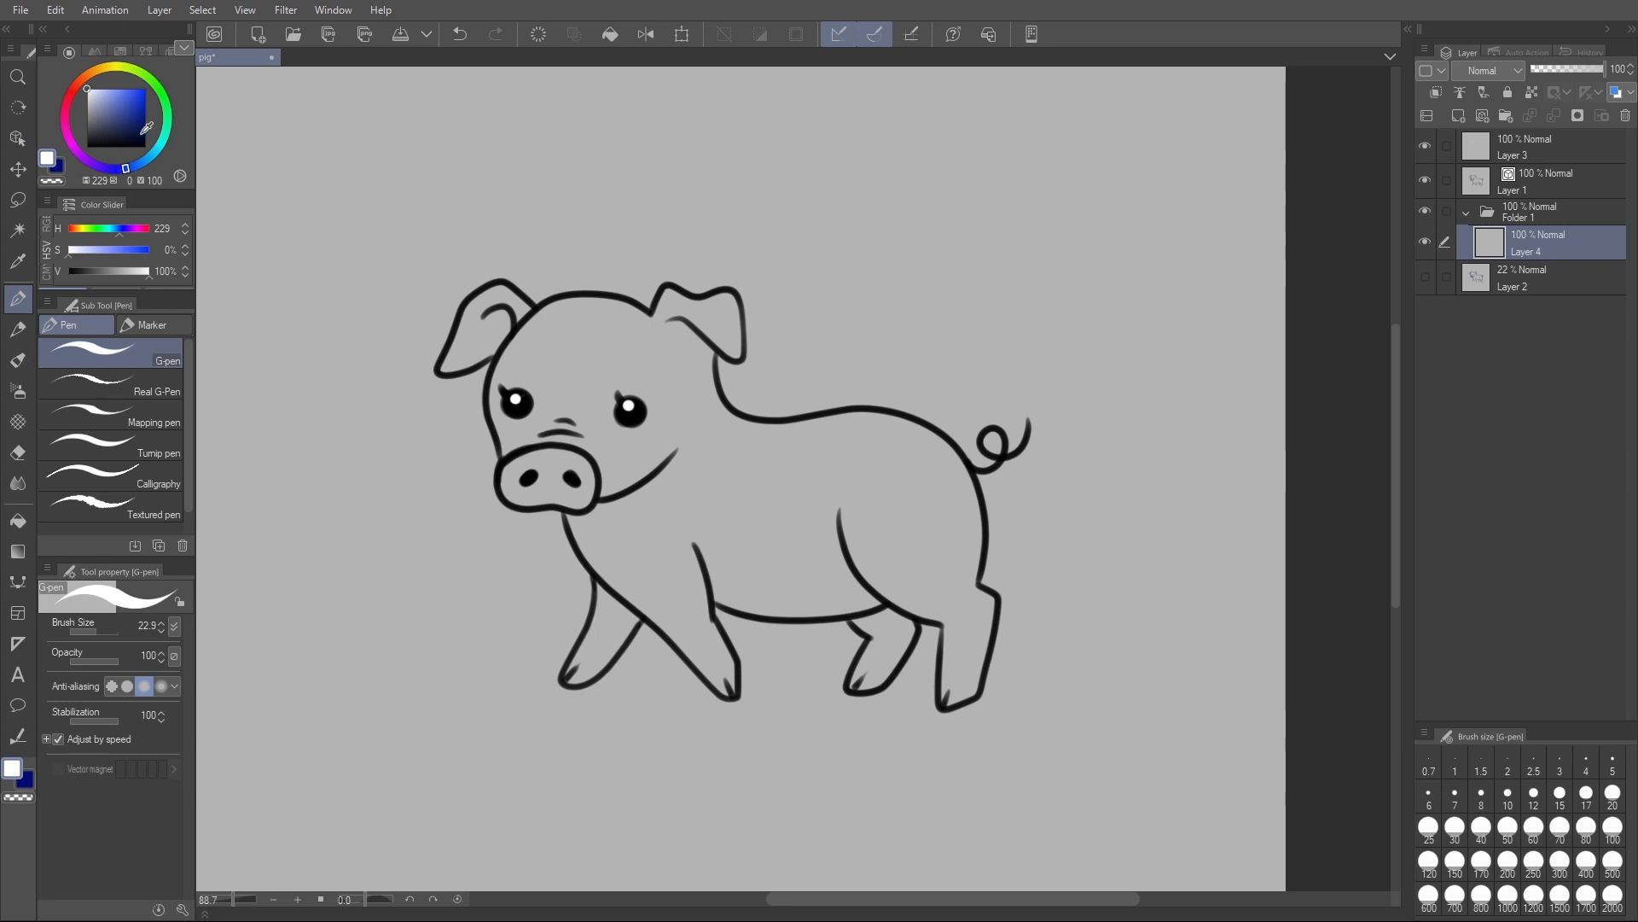
- Set the colour to salmon pink (H 11, S 36, V 99), try filling the body, and undo the fill
click(77, 84)
click(105, 89)
click(108, 88)
key(g)
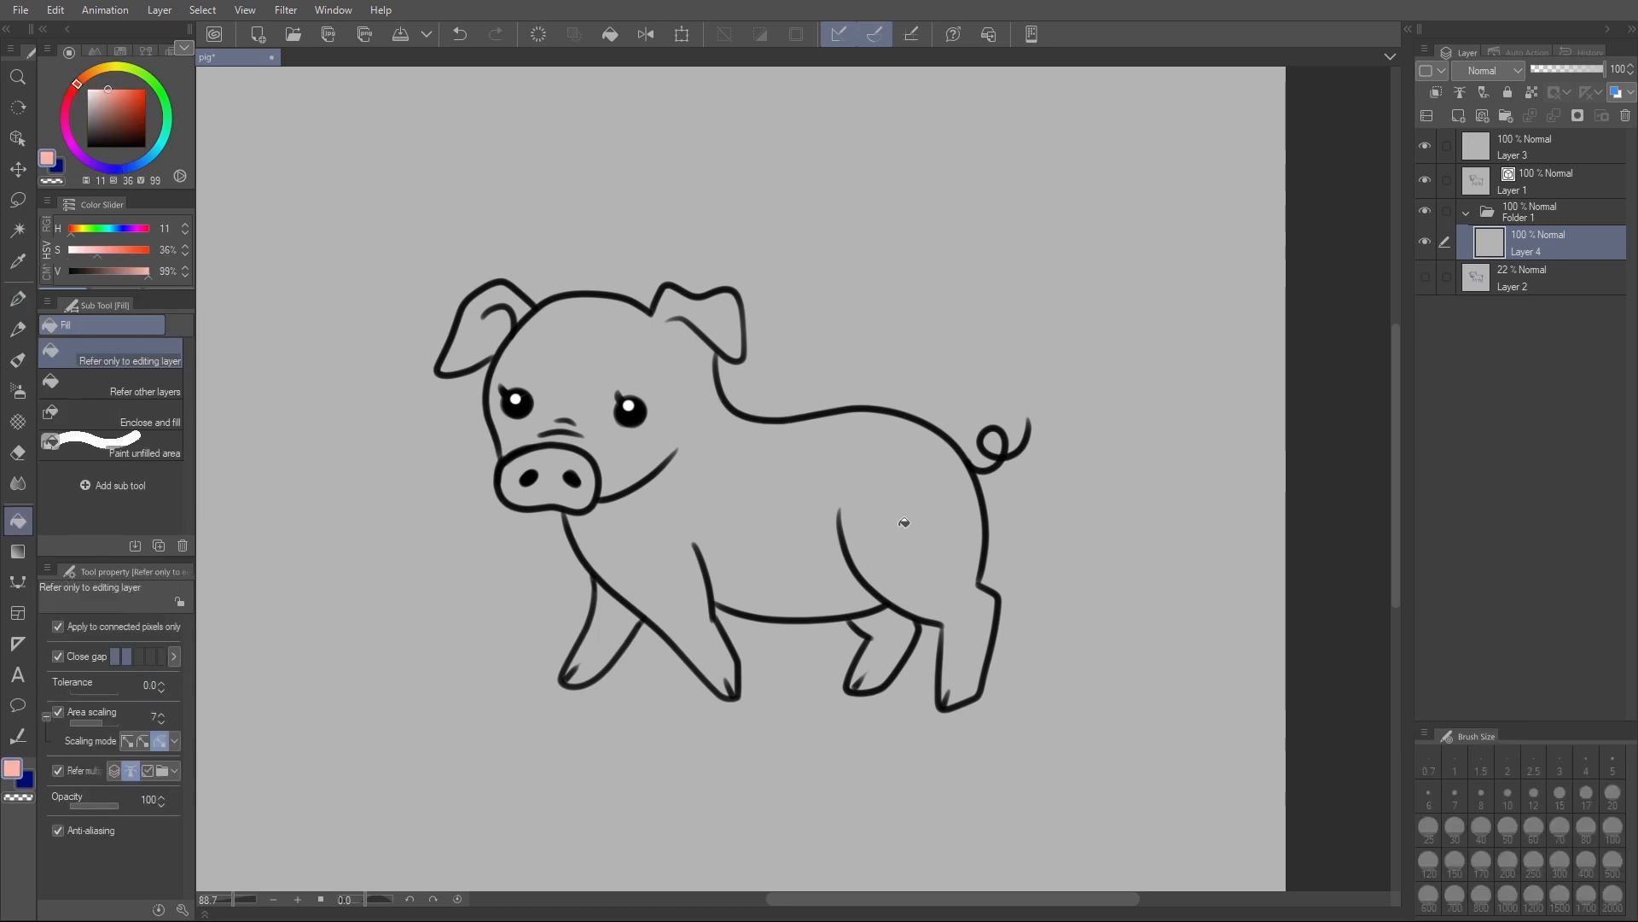
click(904, 510)
key(ctrl+z)
- Make the line art the reference layer, set fill tolerance to 36.8 and area scaling to 0, and fill the head and body on Layer 4
click(1587, 189)
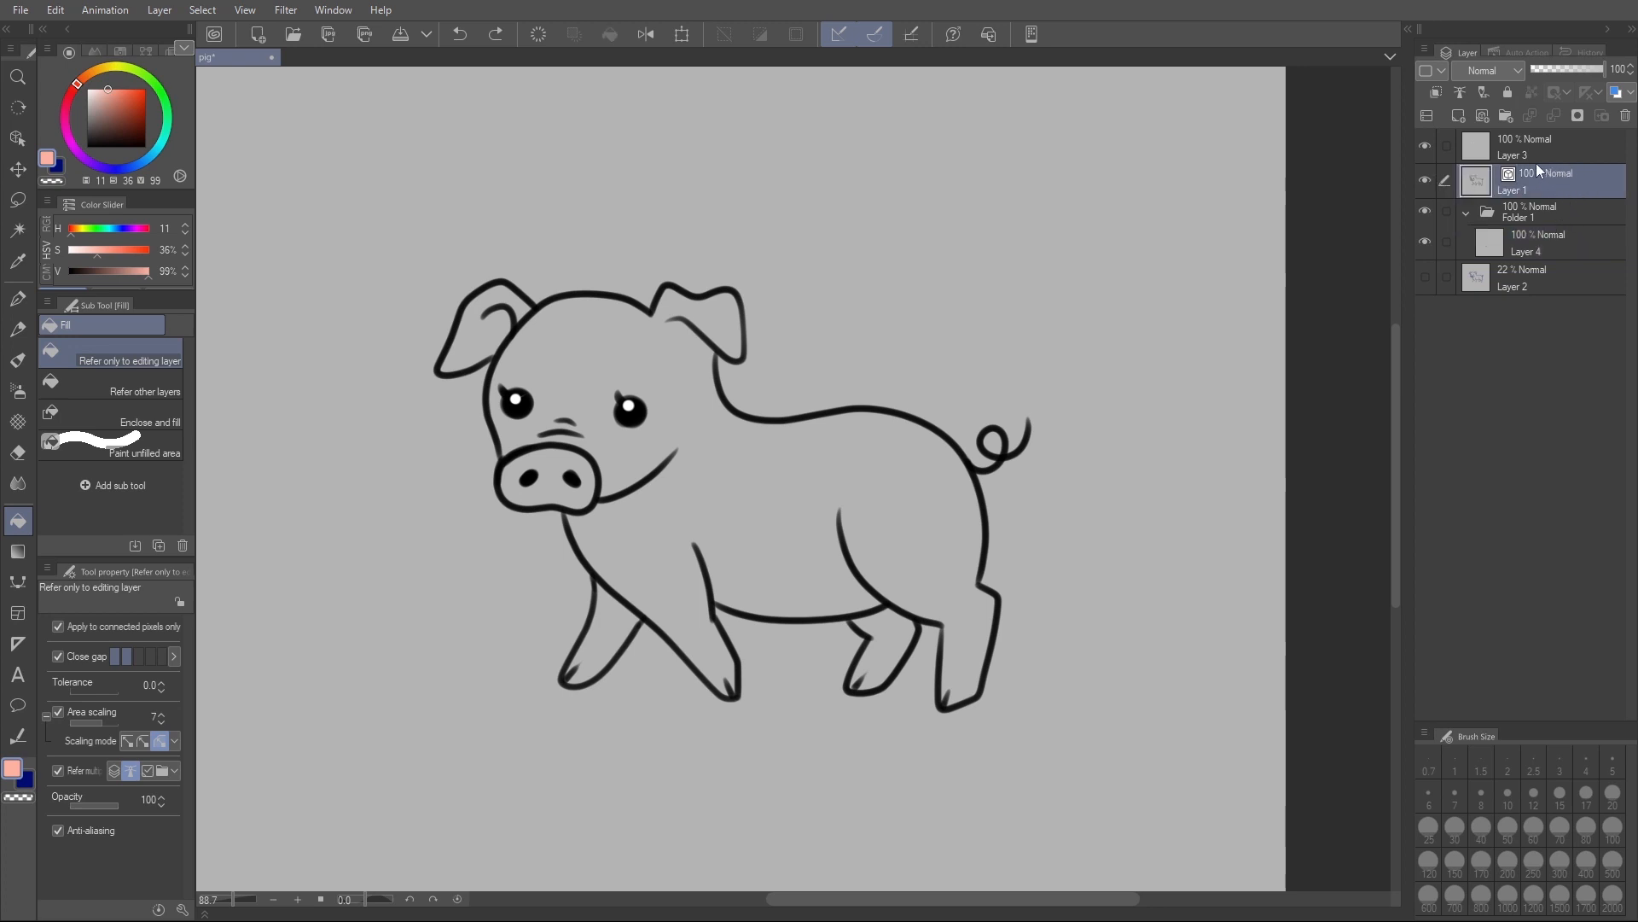
click(1459, 90)
click(1541, 246)
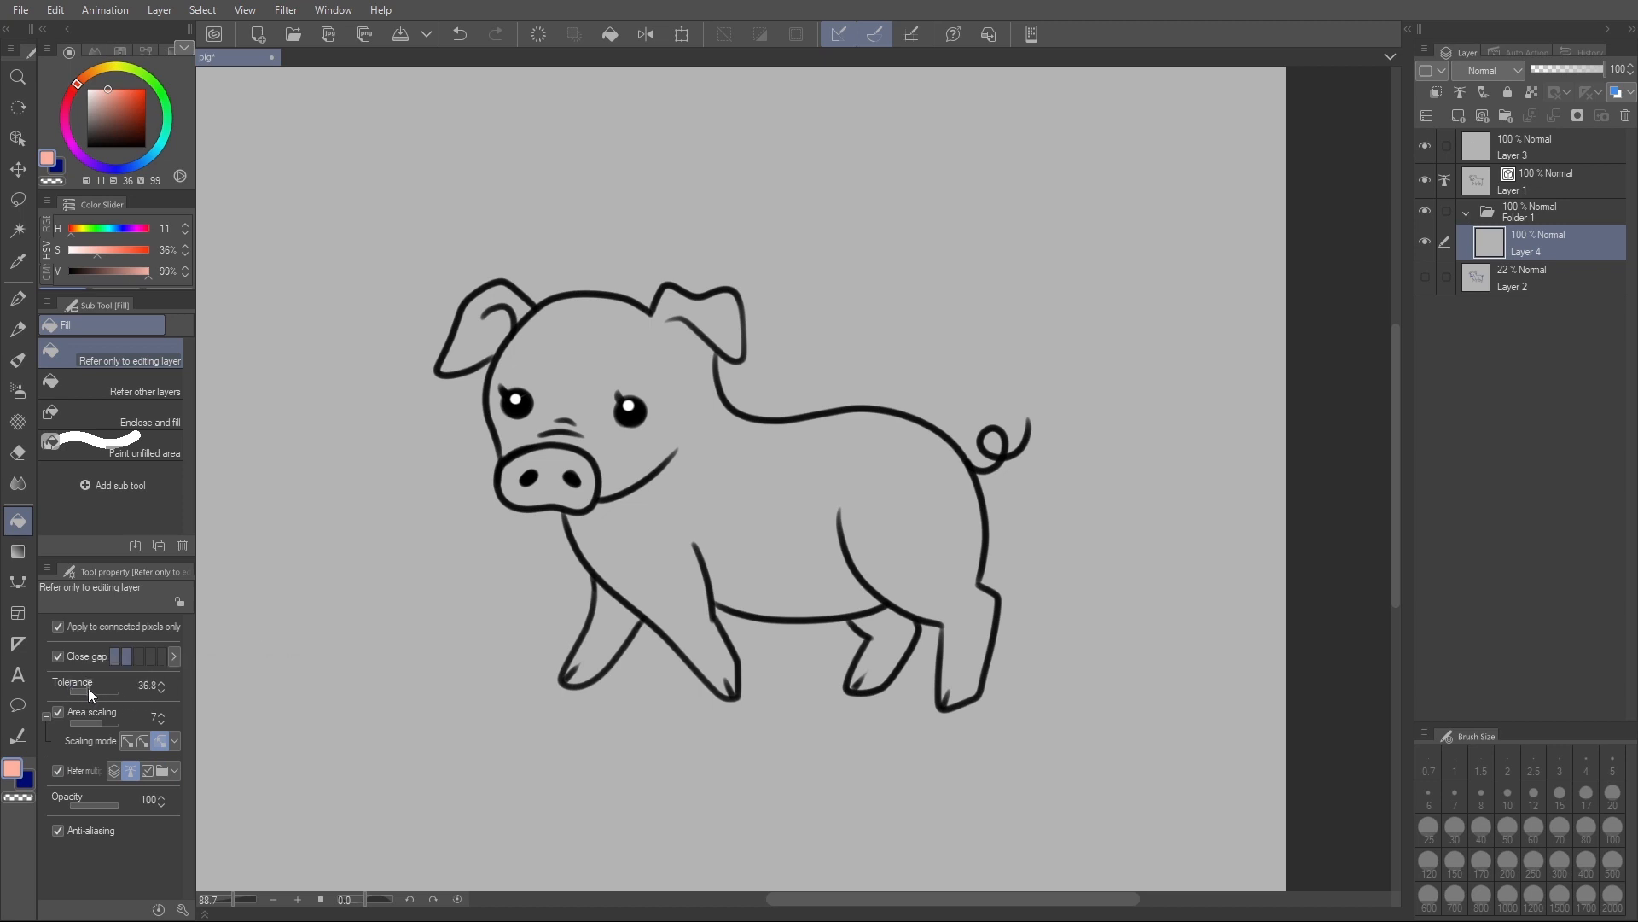
click(95, 719)
click(691, 400)
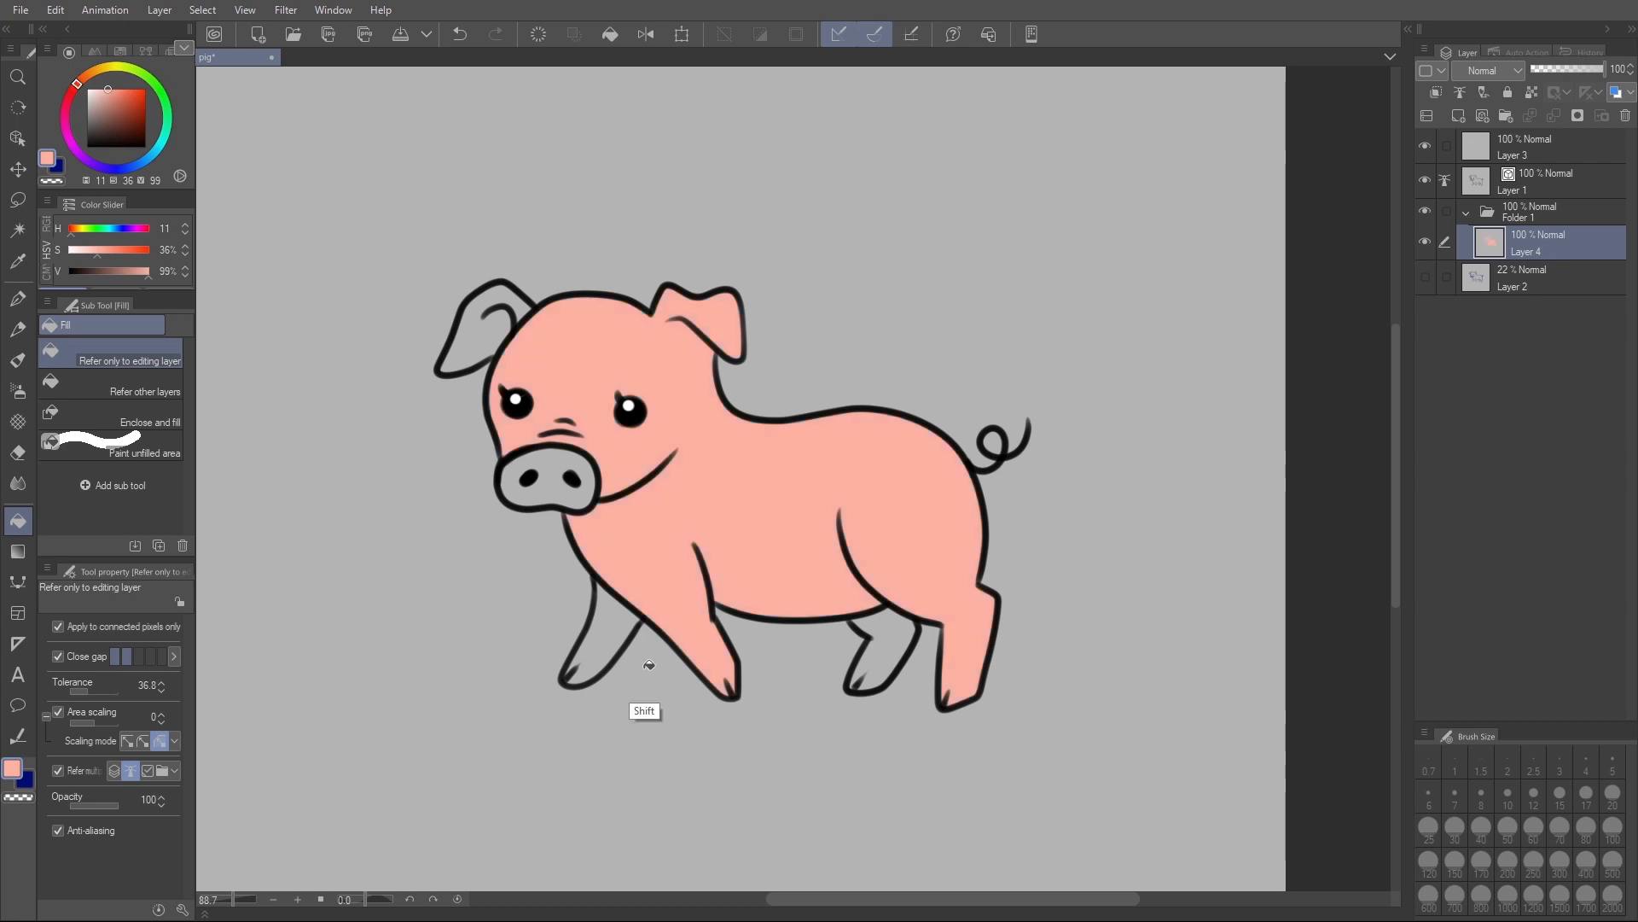
- Add a new layer in the folder and fill the two far legs and the far ear with the same pink
key(ctrl+shift+n)
click(621, 627)
click(883, 644)
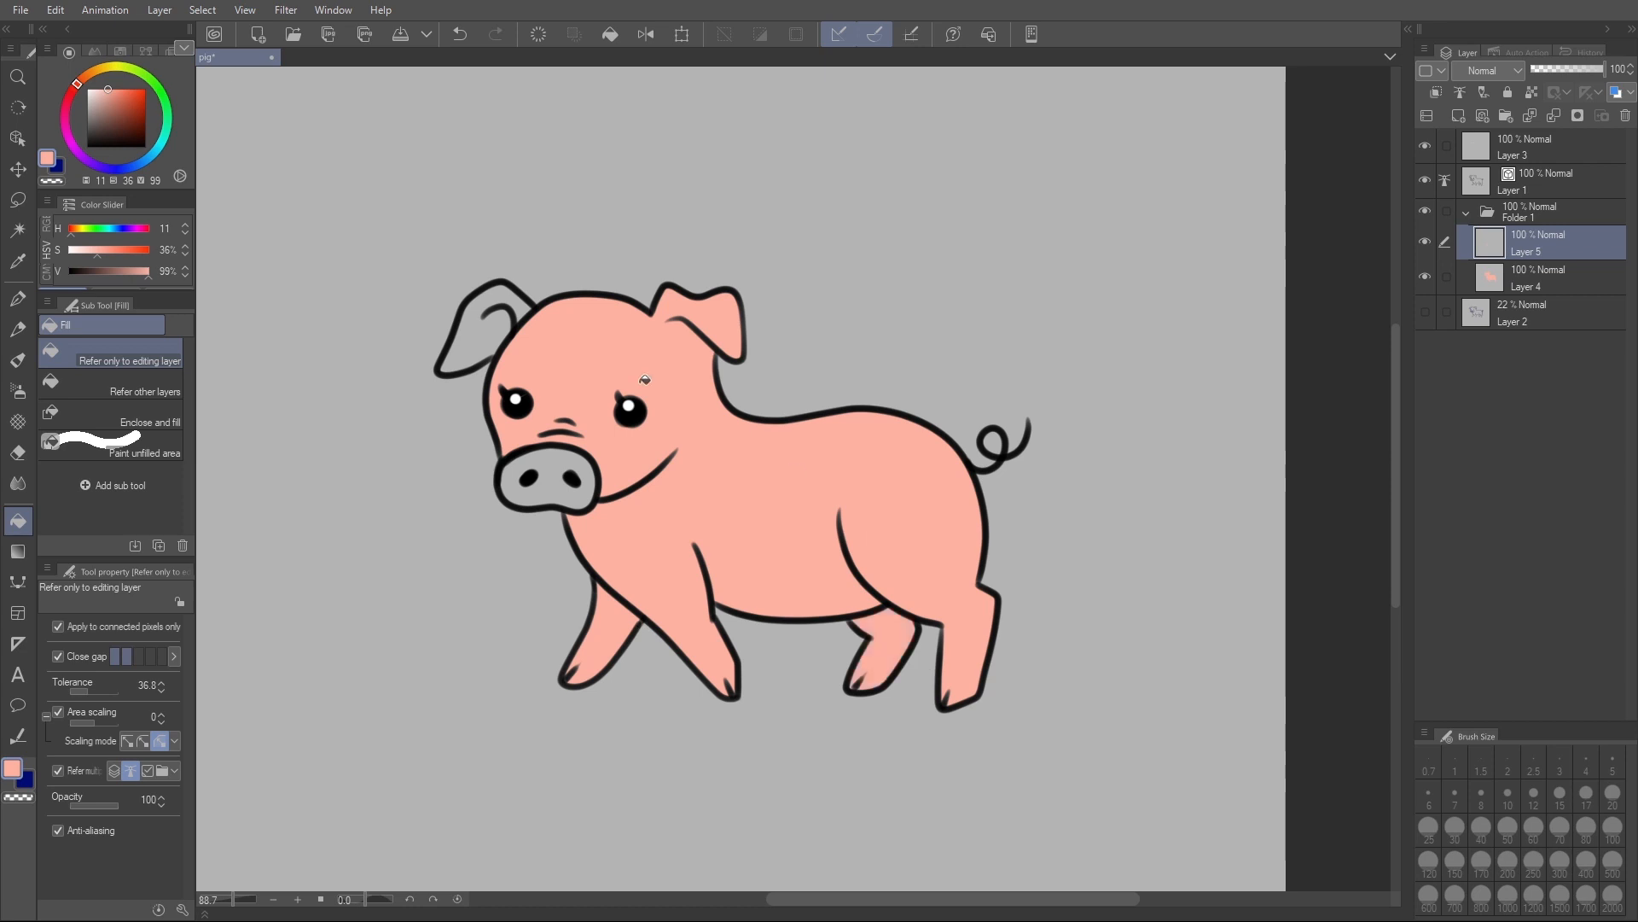
click(512, 323)
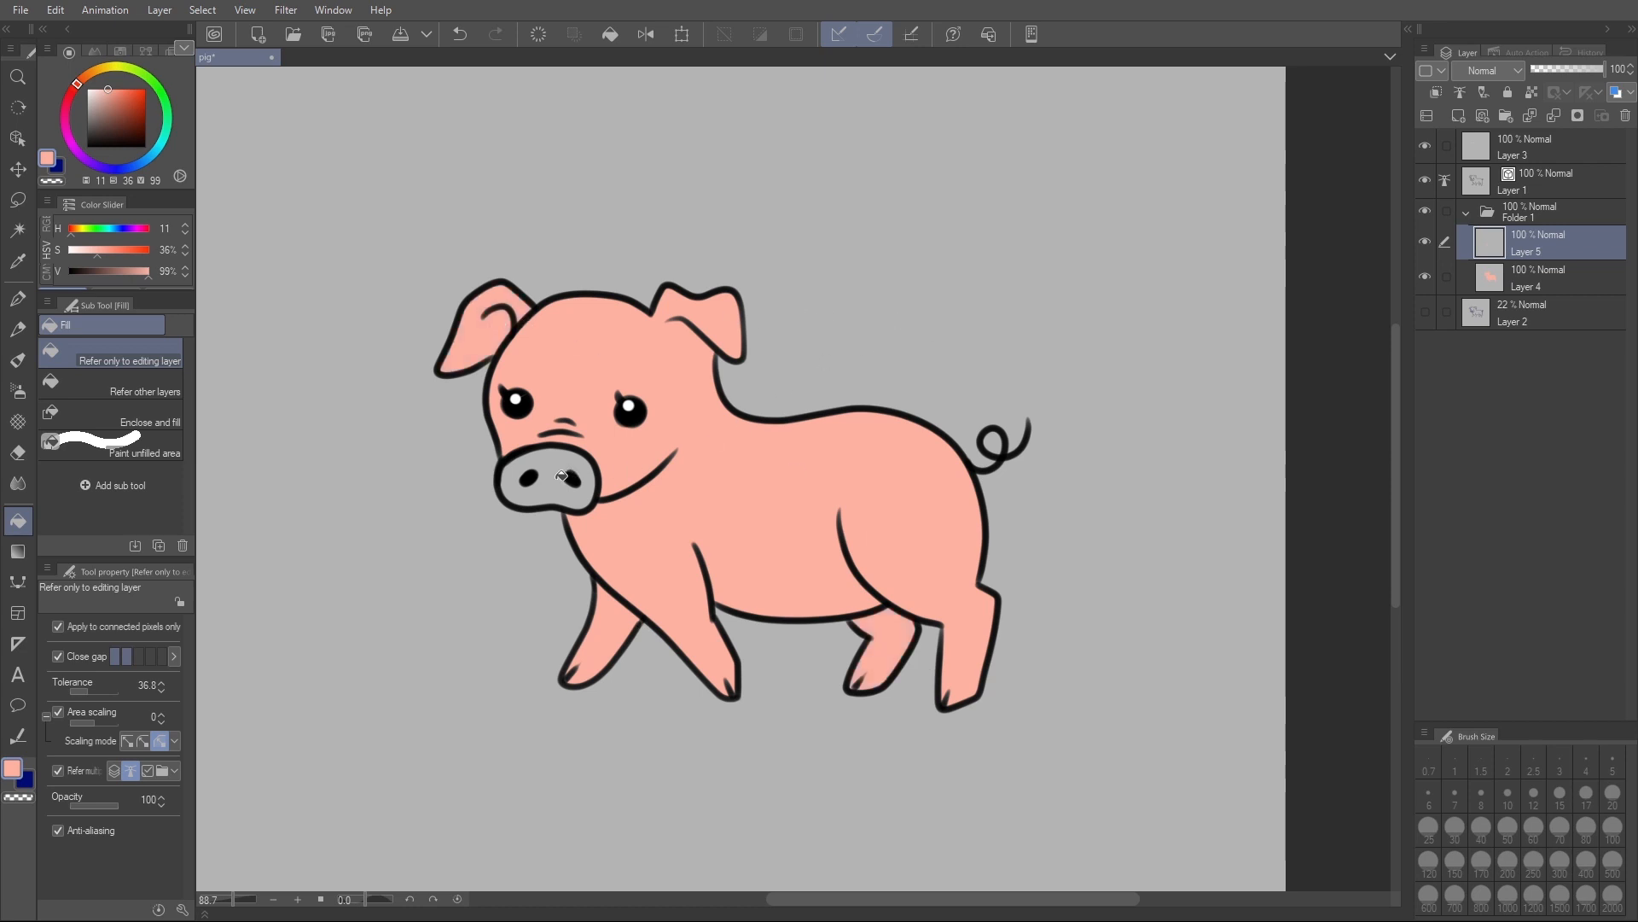
- Add another layer in the folder and fill the snout with a lighter pink (H 11, S 21, V 98)
key(ctrl+shift+n)
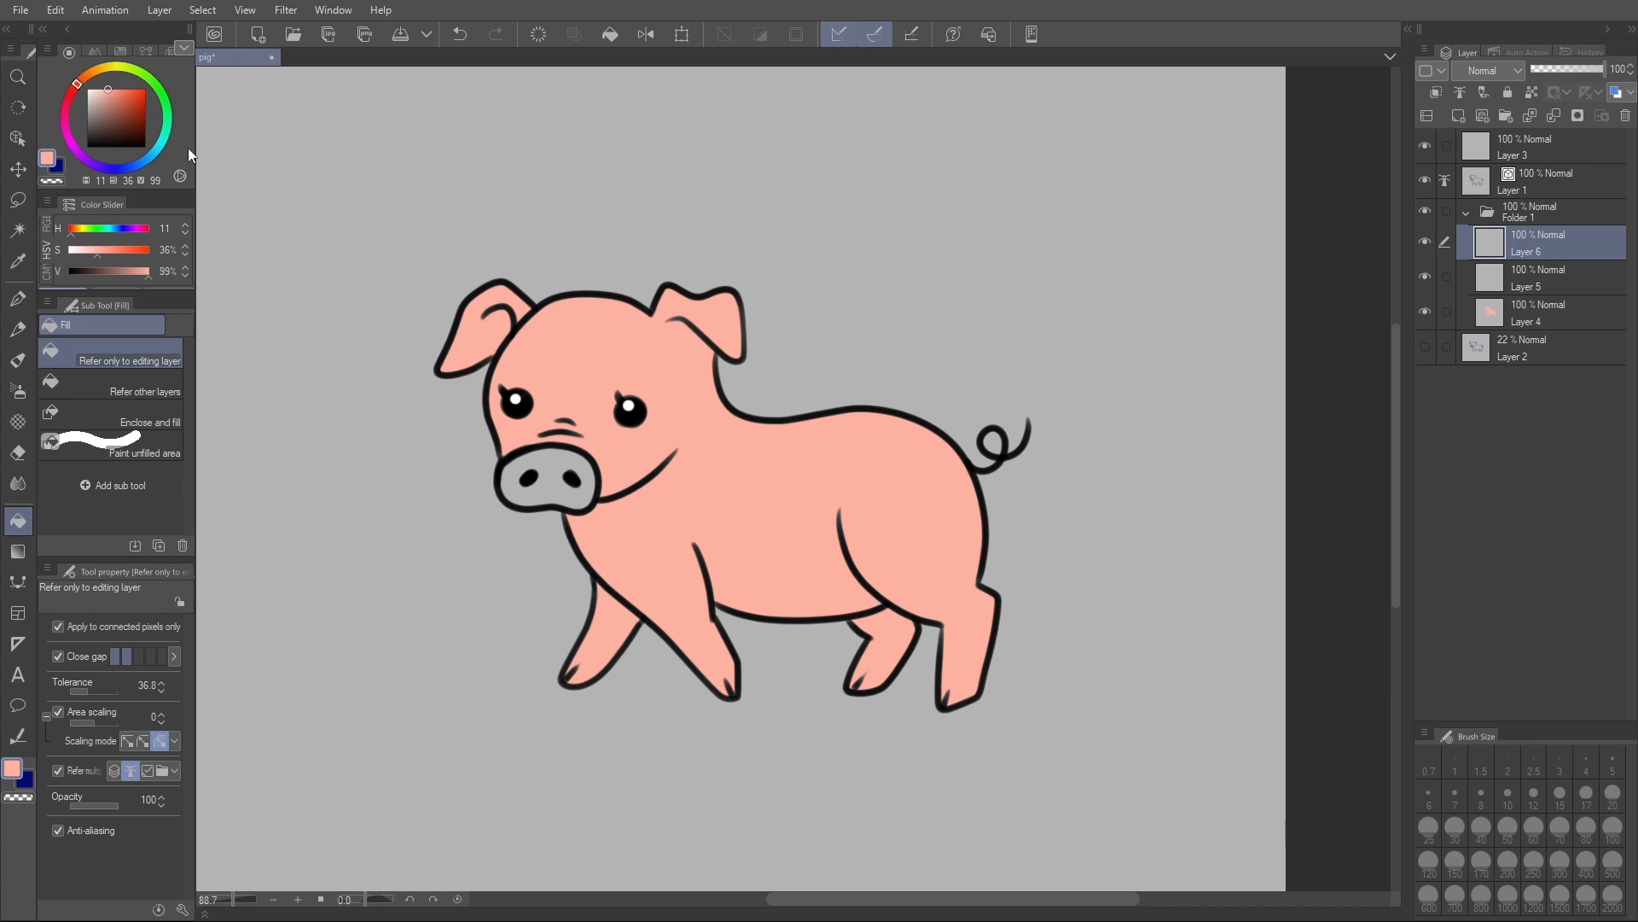
click(103, 85)
click(567, 458)
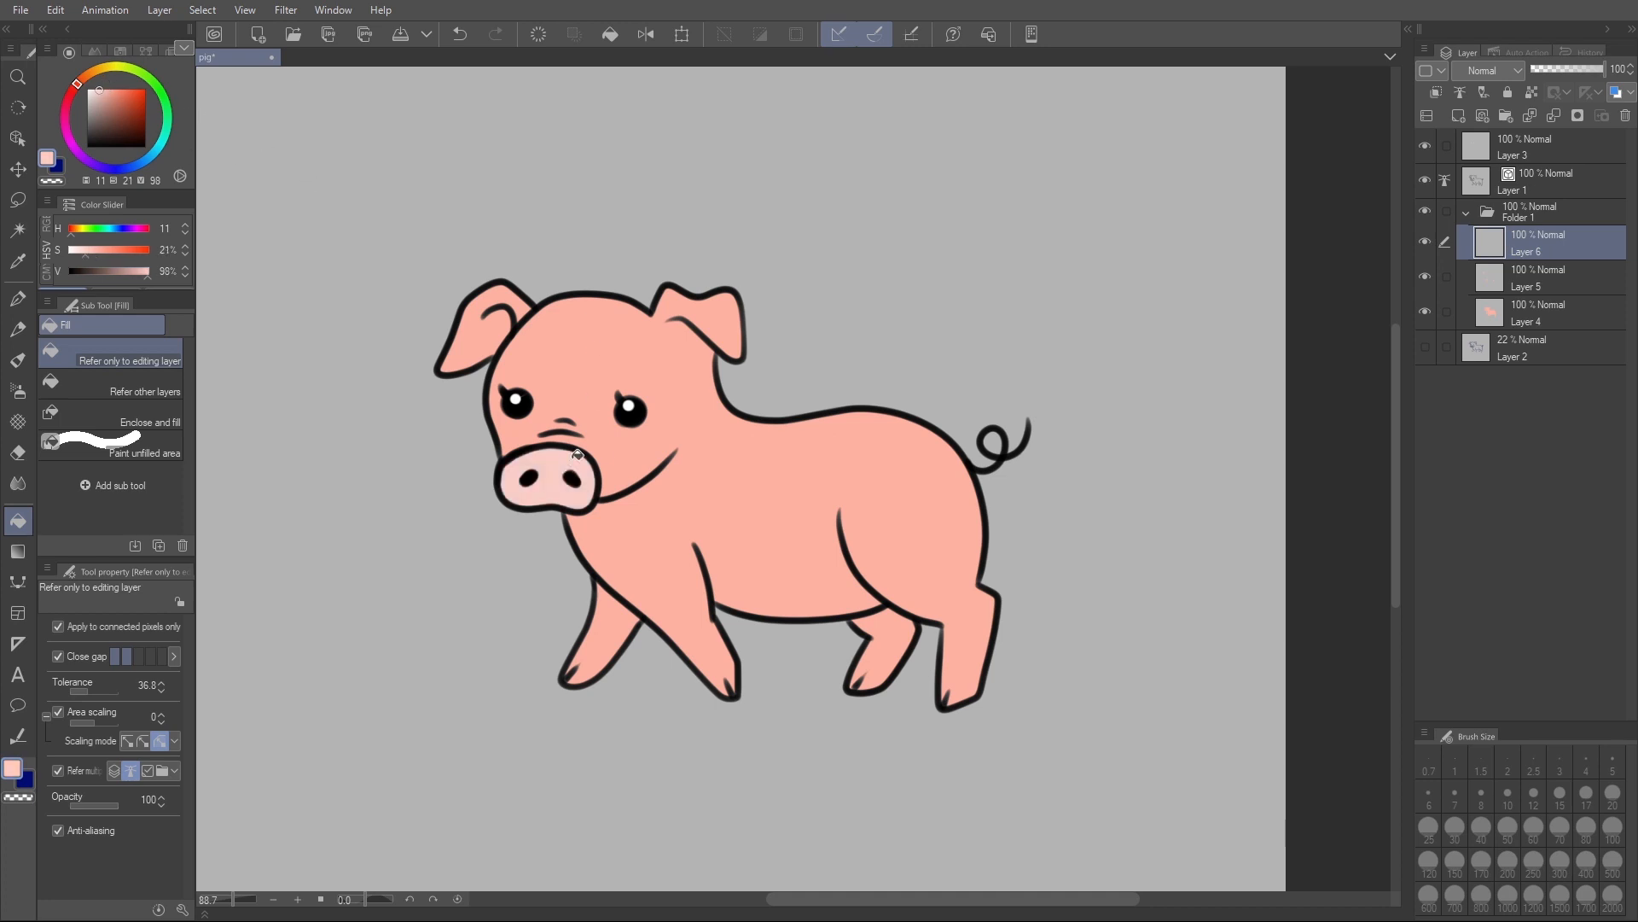
- Add a new layer directly above the body colour layer and clip it to that layer
click(1531, 316)
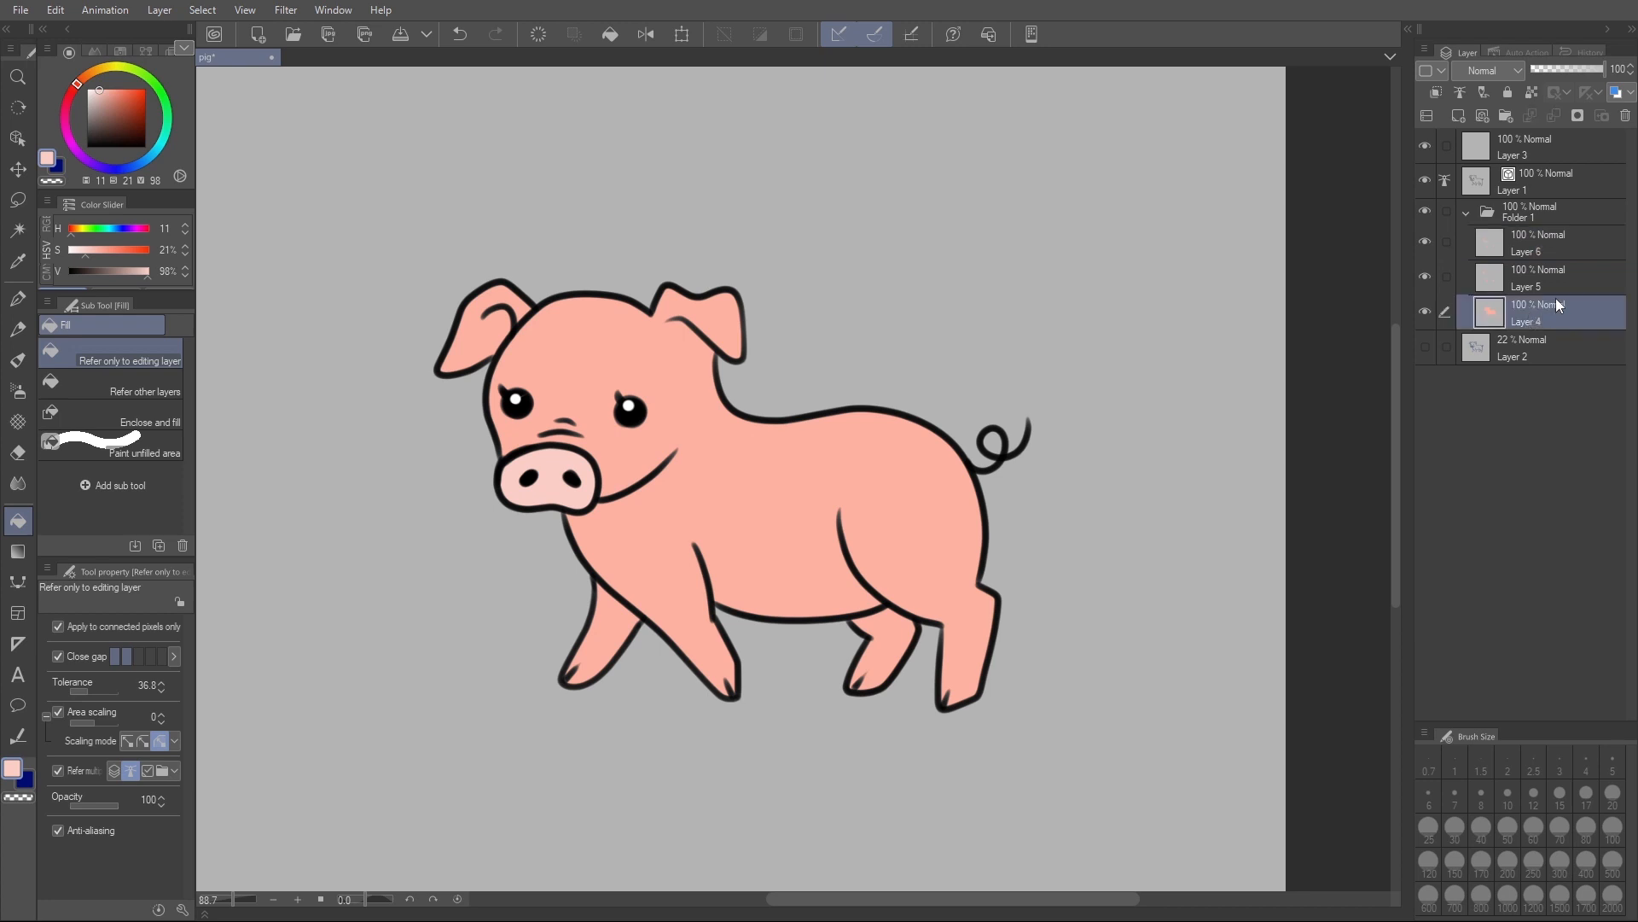
key(ctrl+shift+n)
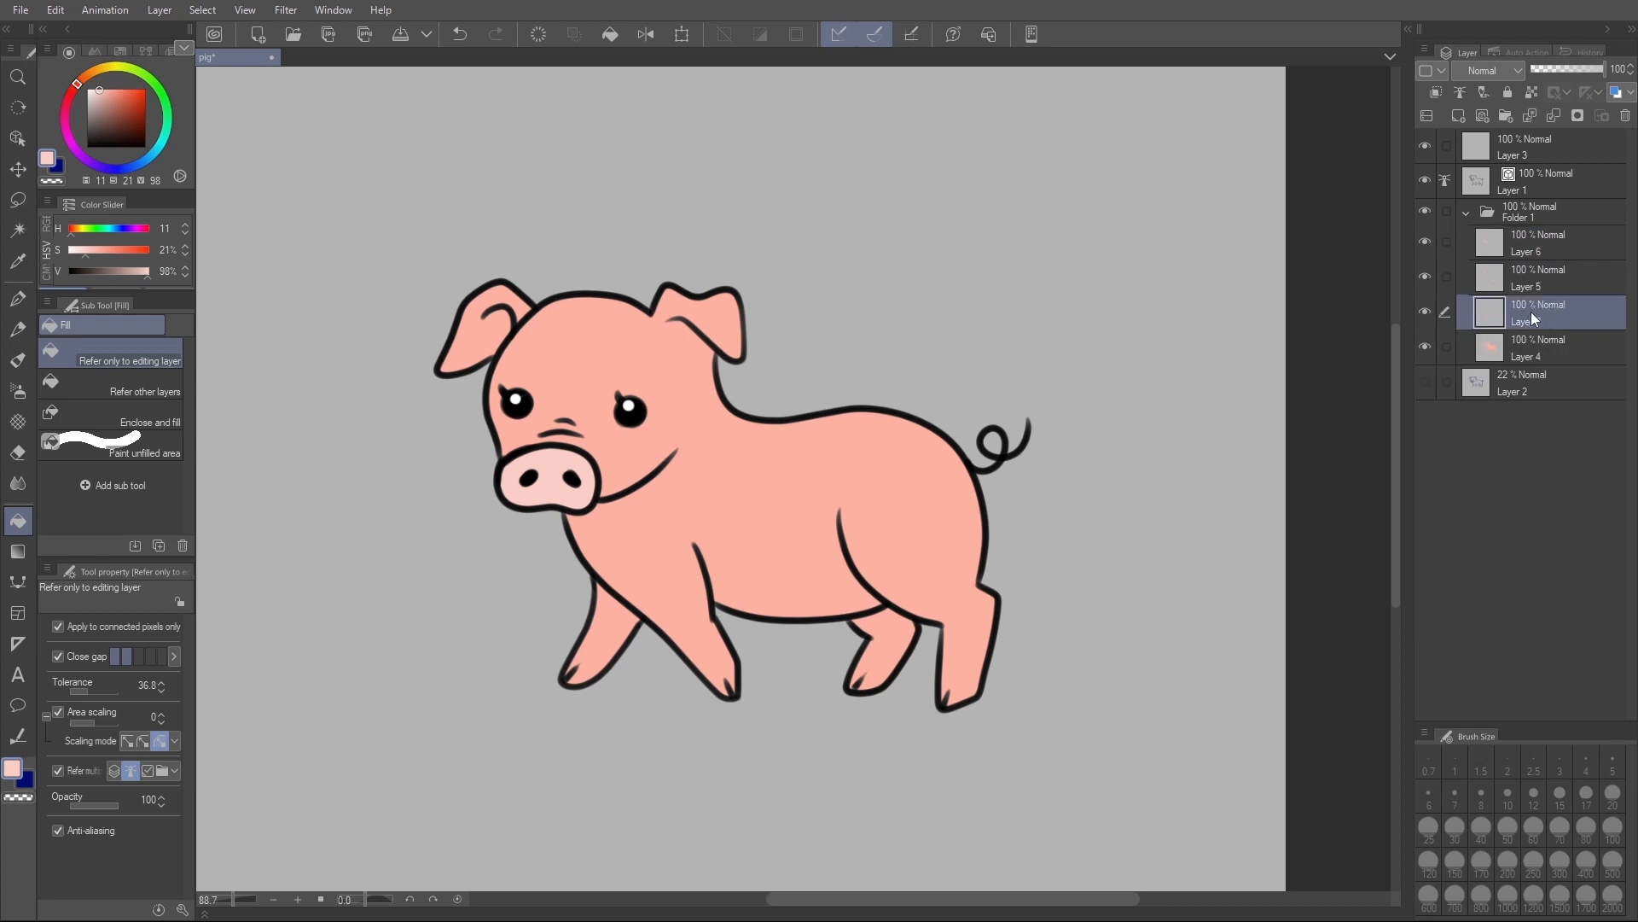
click(1425, 346)
click(1425, 345)
click(1426, 347)
click(1426, 346)
click(1547, 352)
click(1426, 346)
click(1533, 321)
key(ctrl+alt+g)
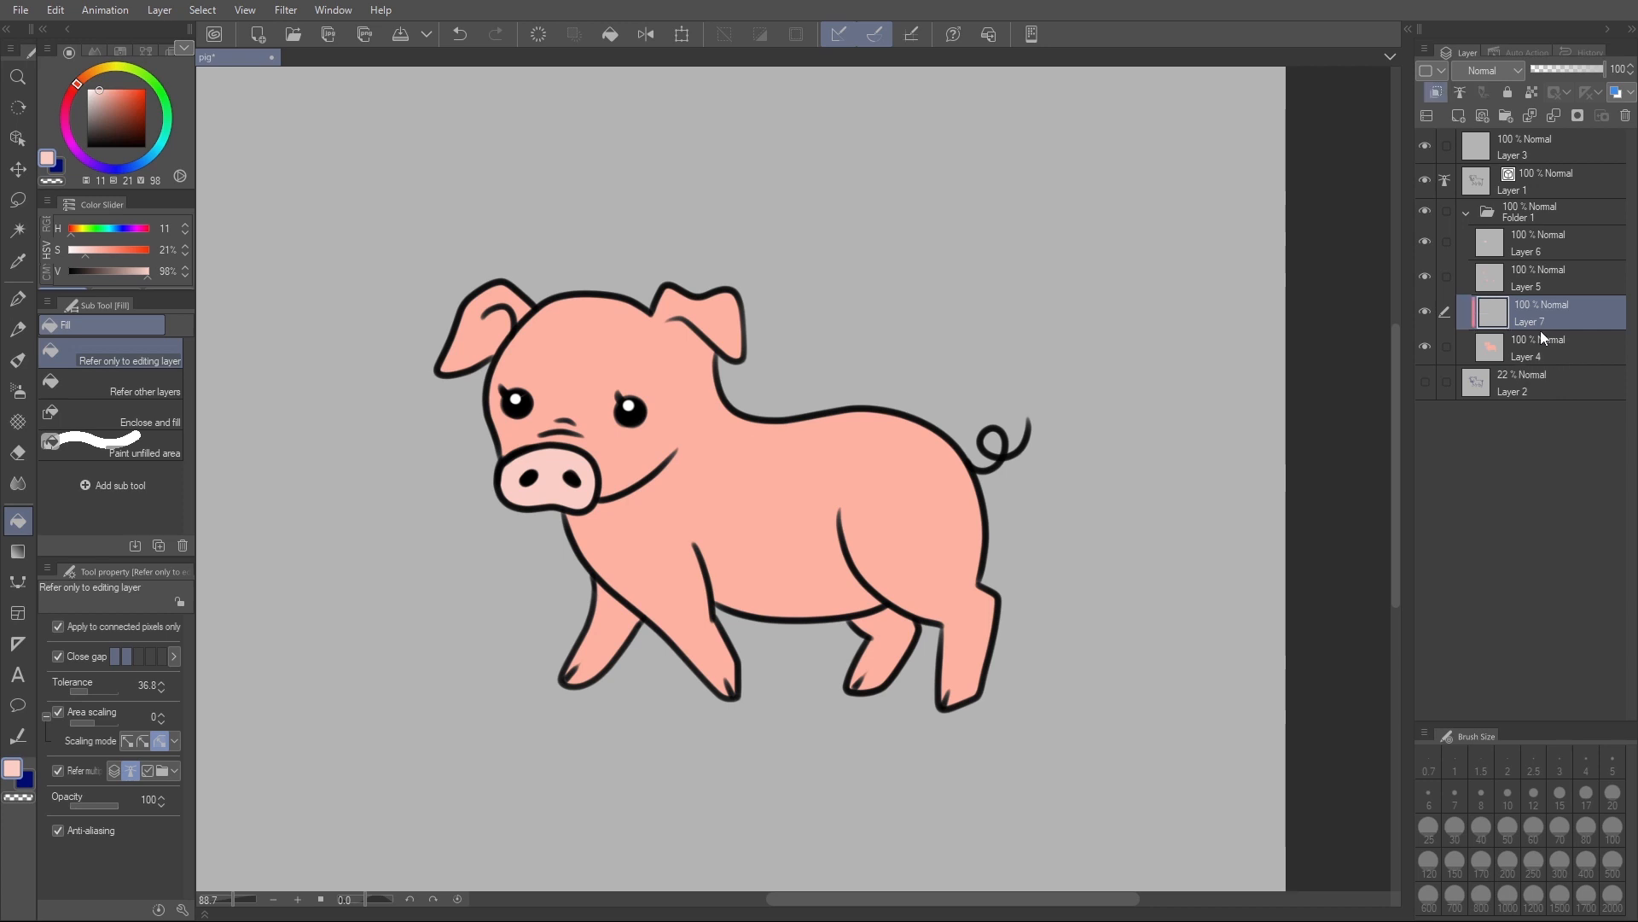
- Paint shading under the jaw and along the belly with the Round mixing brush in darker pink (H 11, S 49, V 89), size 21.6
key(i)
click(717, 466)
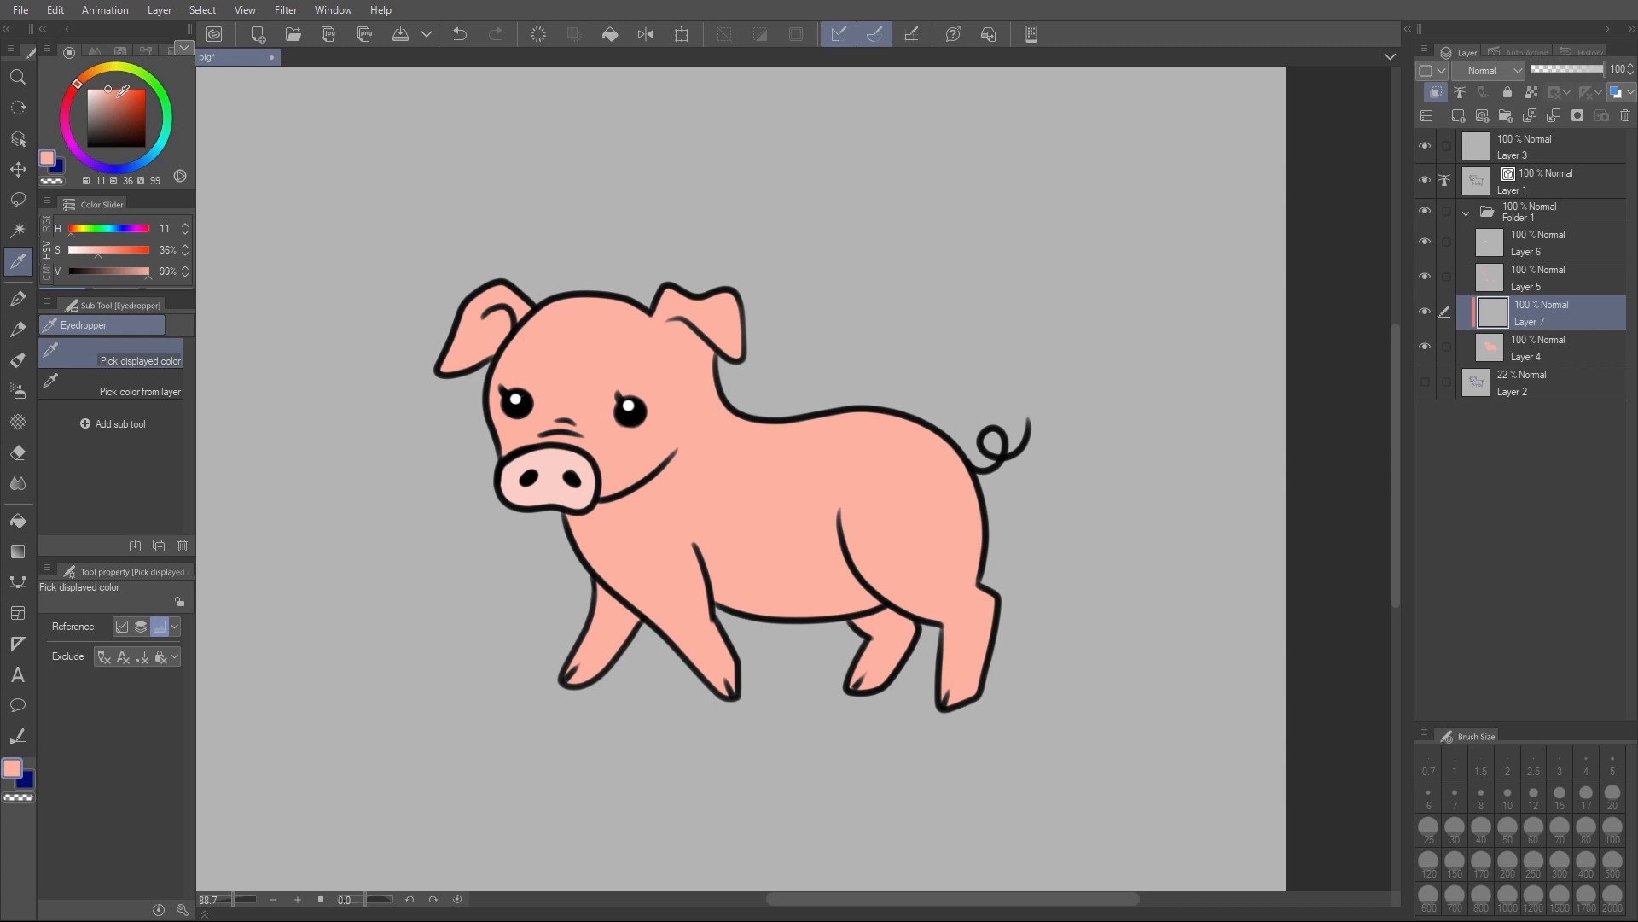
click(115, 95)
key(b)
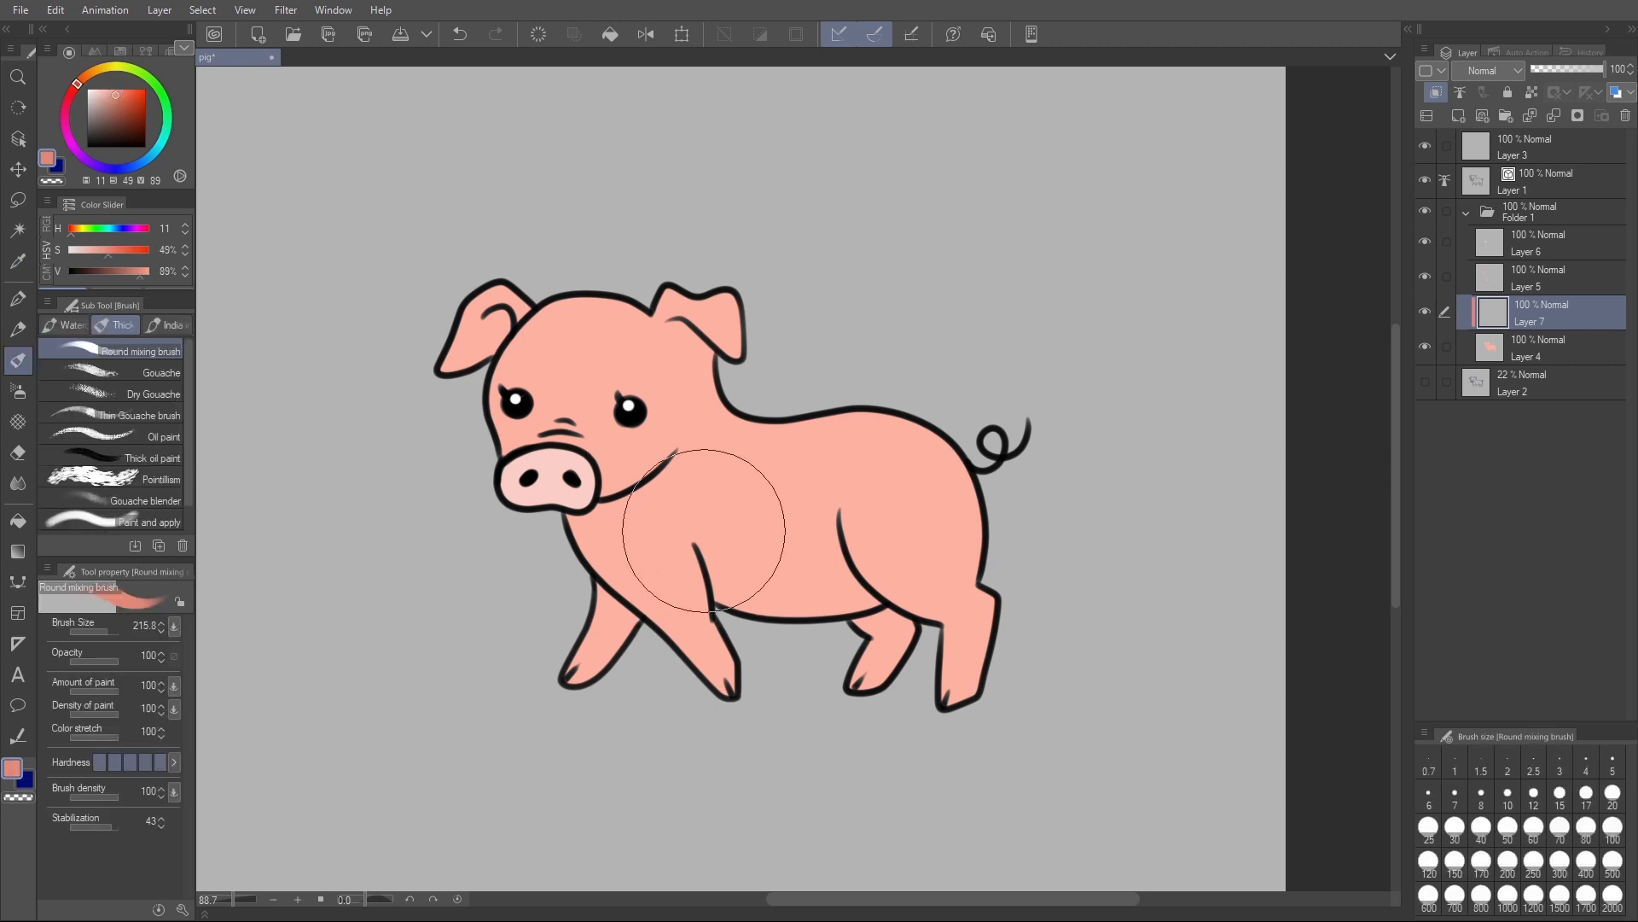
mouse_move(662, 496)
mouse_down()
mouse_move(674, 446)
mouse_move(663, 475)
mouse_move(554, 519)
mouse_move(686, 447)
mouse_move(598, 518)
mouse_move(571, 536)
mouse_up()
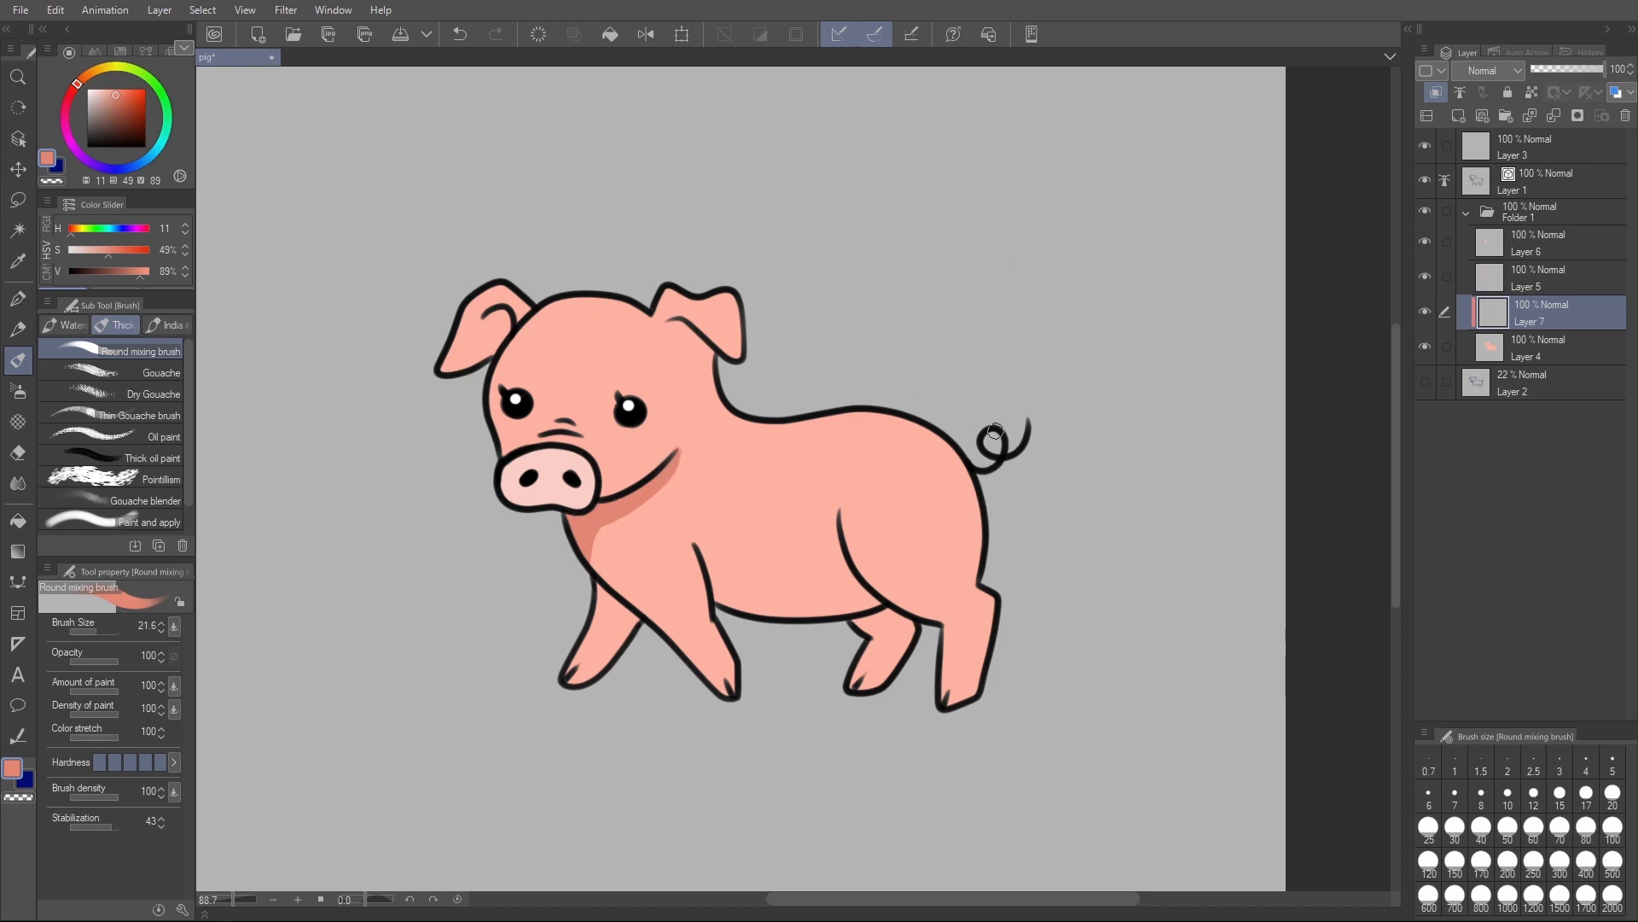
mouse_move(696, 547)
mouse_down()
mouse_move(720, 574)
mouse_move(843, 595)
mouse_up()
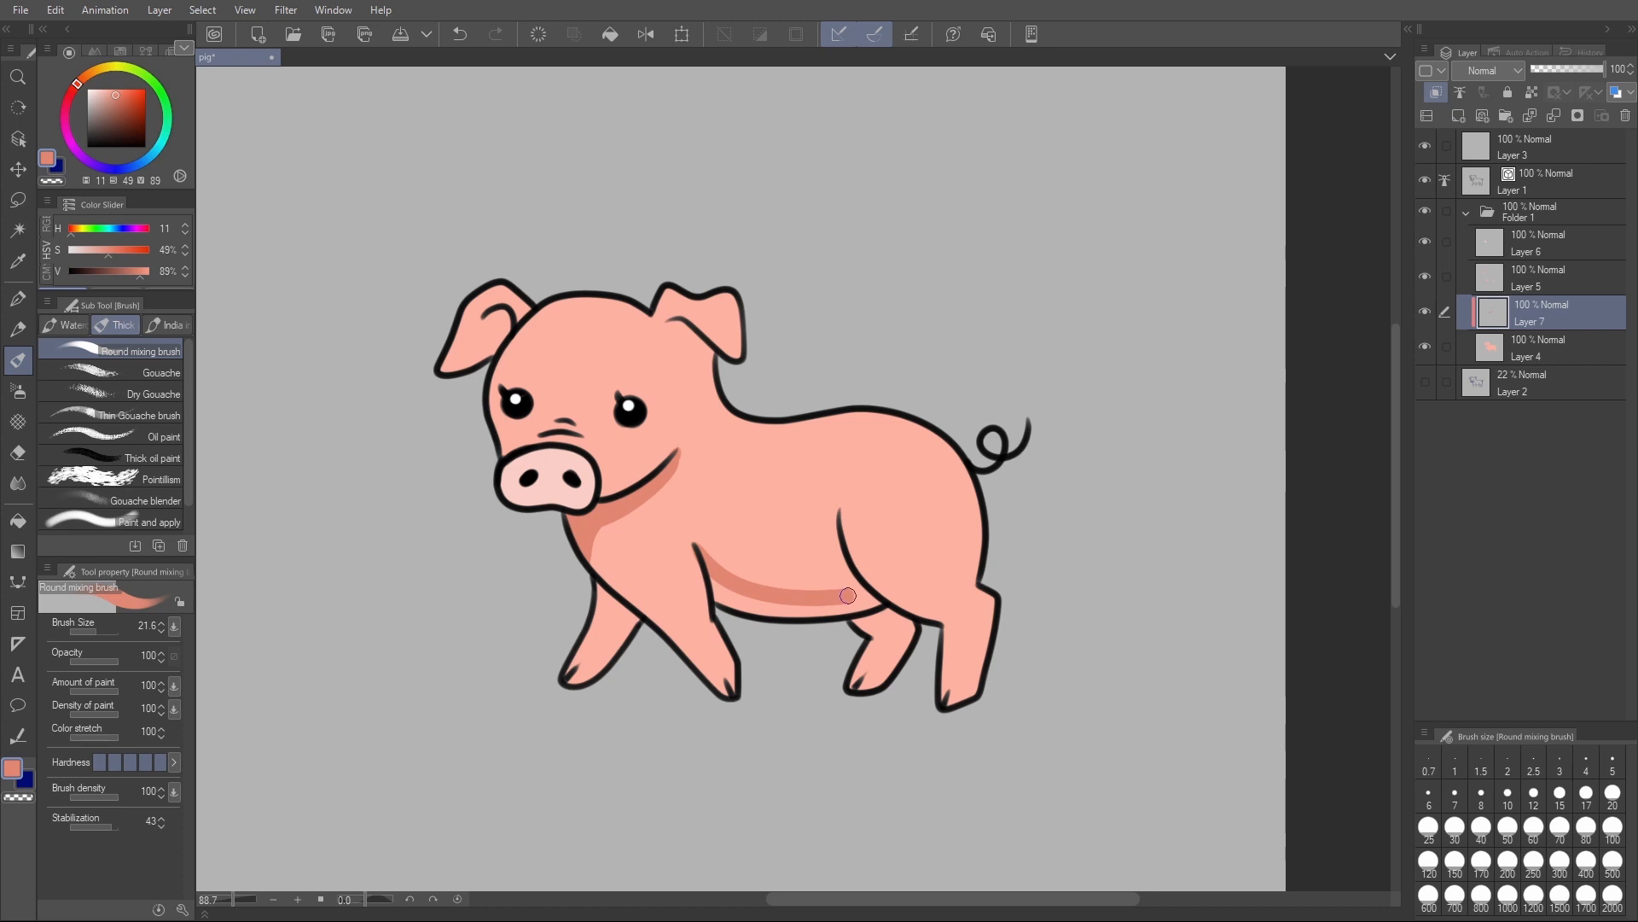
mouse_move(715, 584)
mouse_down()
mouse_move(799, 613)
mouse_move(849, 598)
mouse_move(733, 590)
mouse_move(882, 607)
mouse_up()
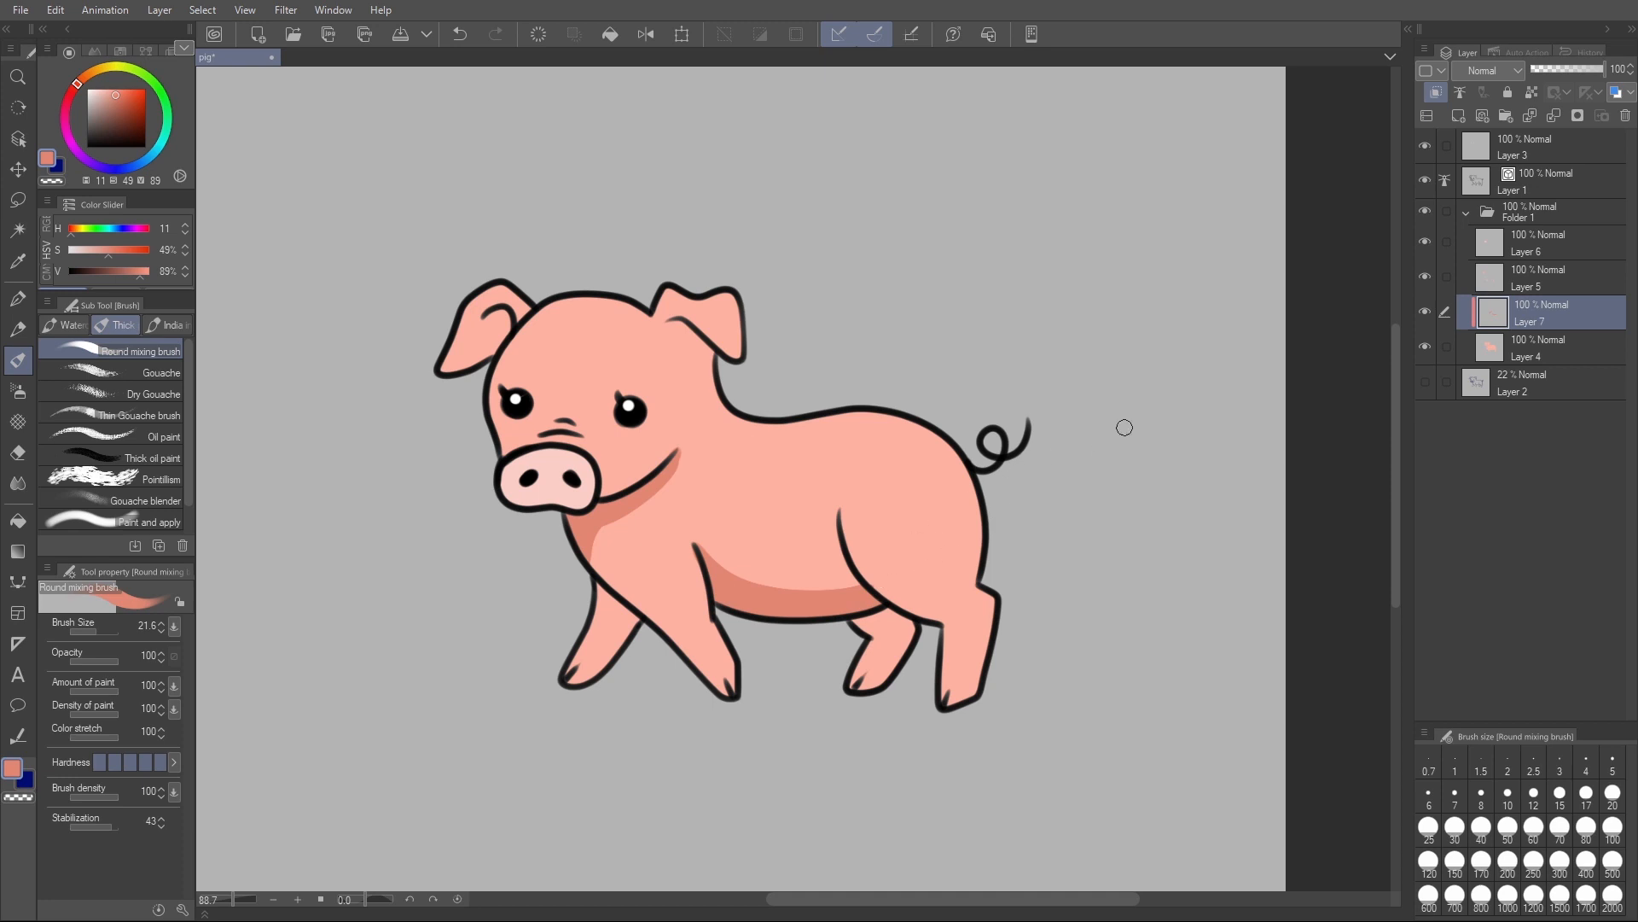
- Shade the rump, the back edges of the near hind and front legs, and the area beneath the near ear
mouse_move(967, 471)
mouse_down()
mouse_move(964, 573)
mouse_move(988, 581)
mouse_move(971, 573)
mouse_move(985, 515)
mouse_move(972, 588)
mouse_move(957, 450)
mouse_up()
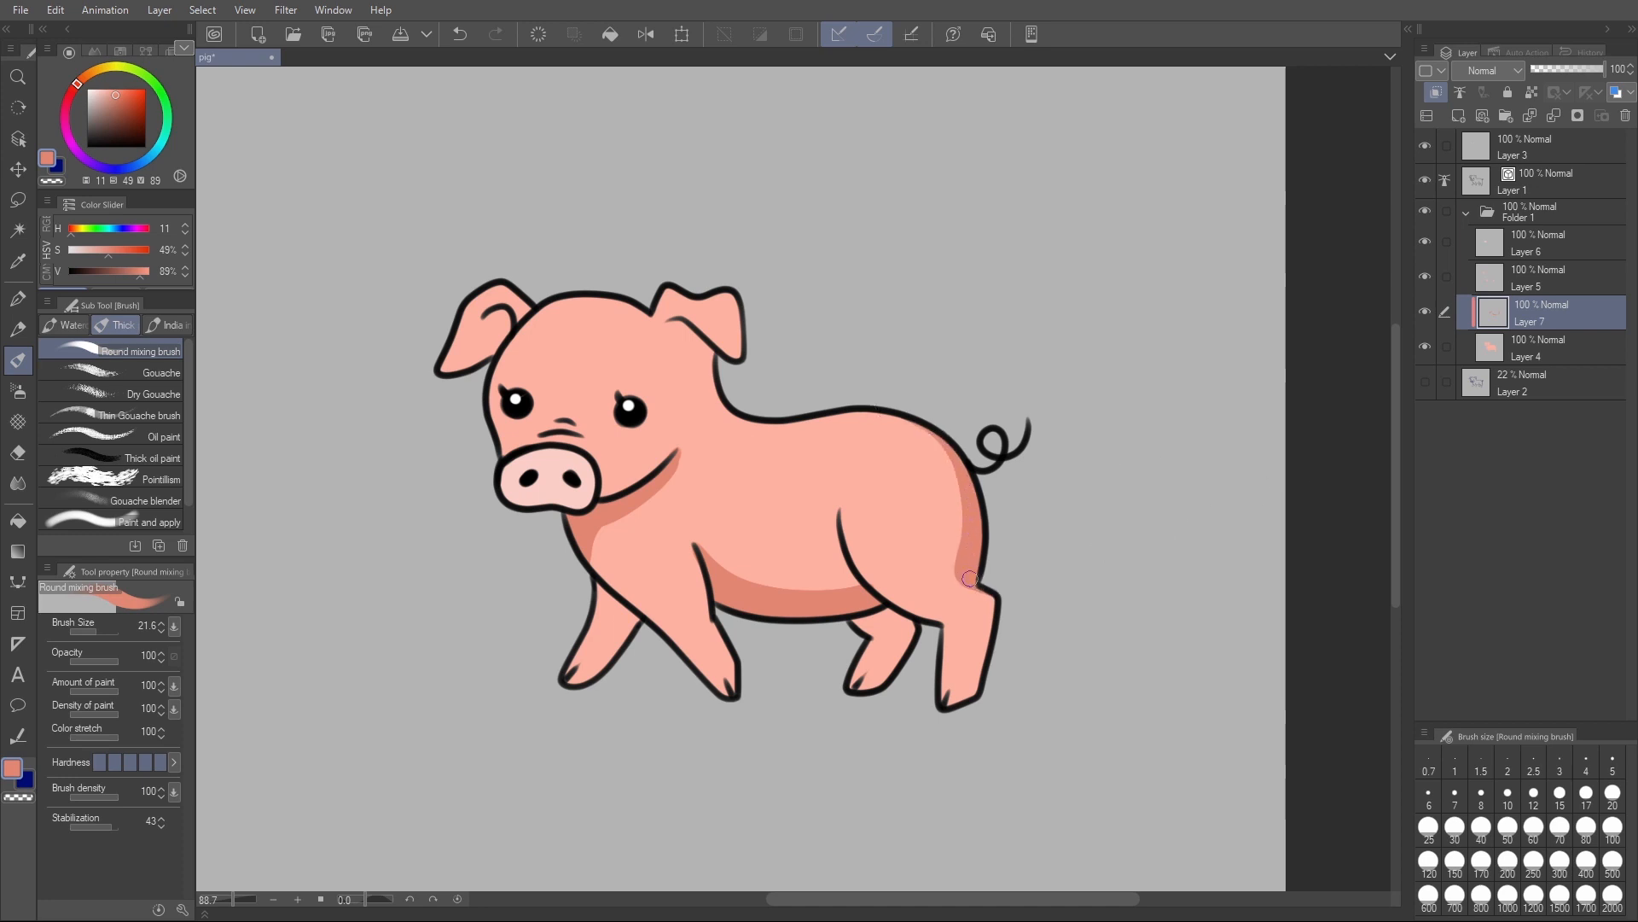
drag(992, 593, 982, 695)
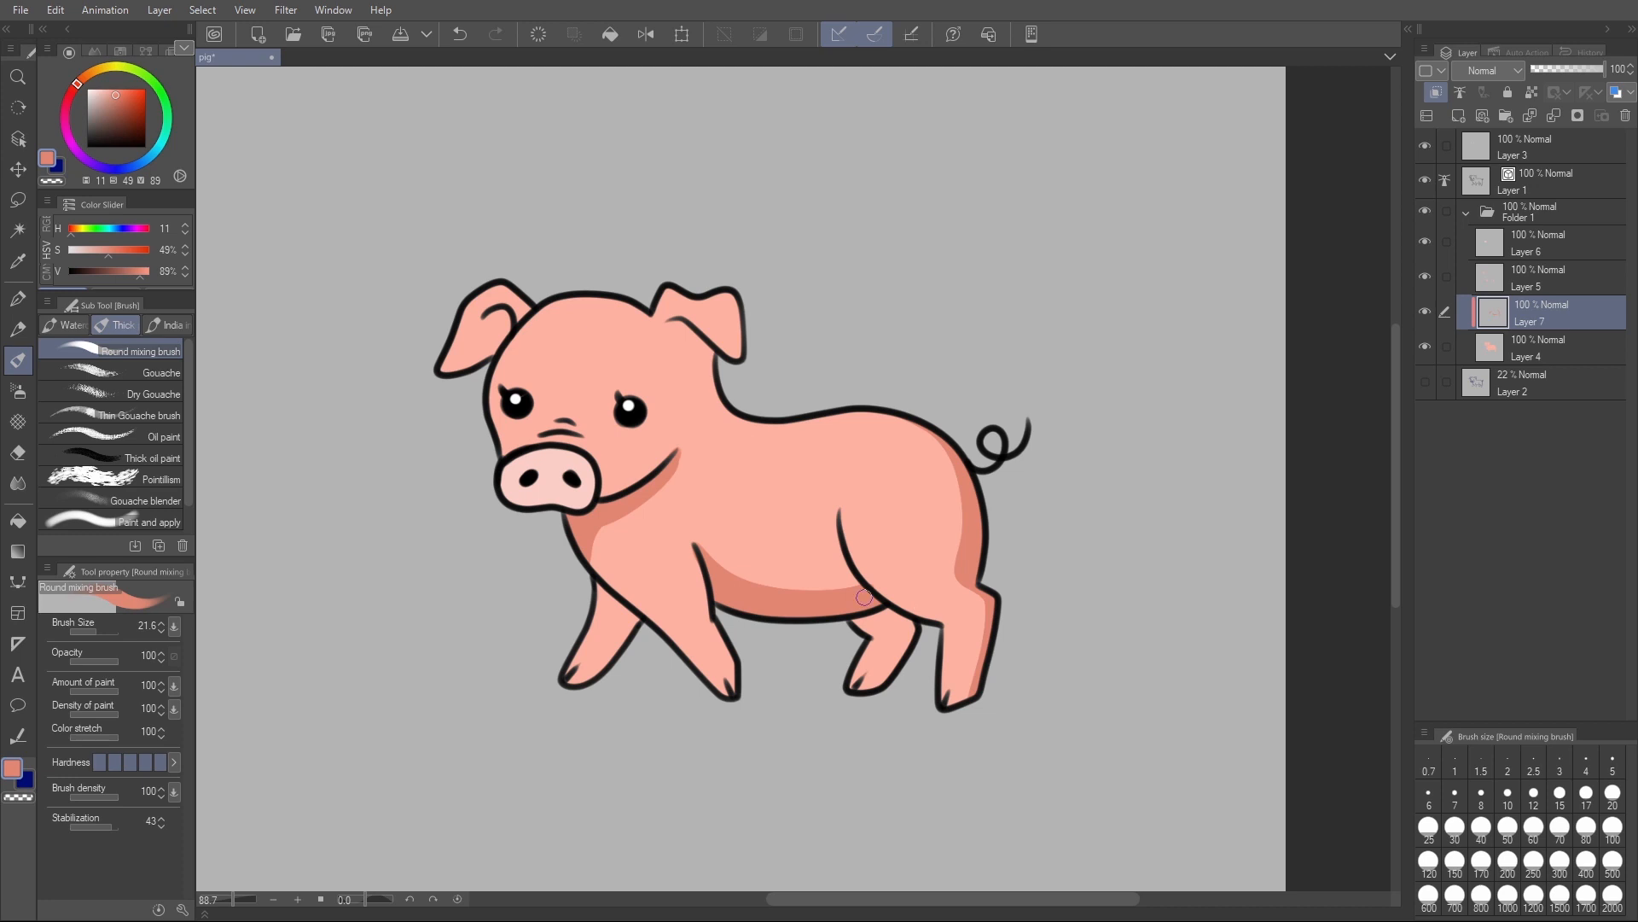
drag(694, 548, 727, 665)
drag(672, 321, 712, 365)
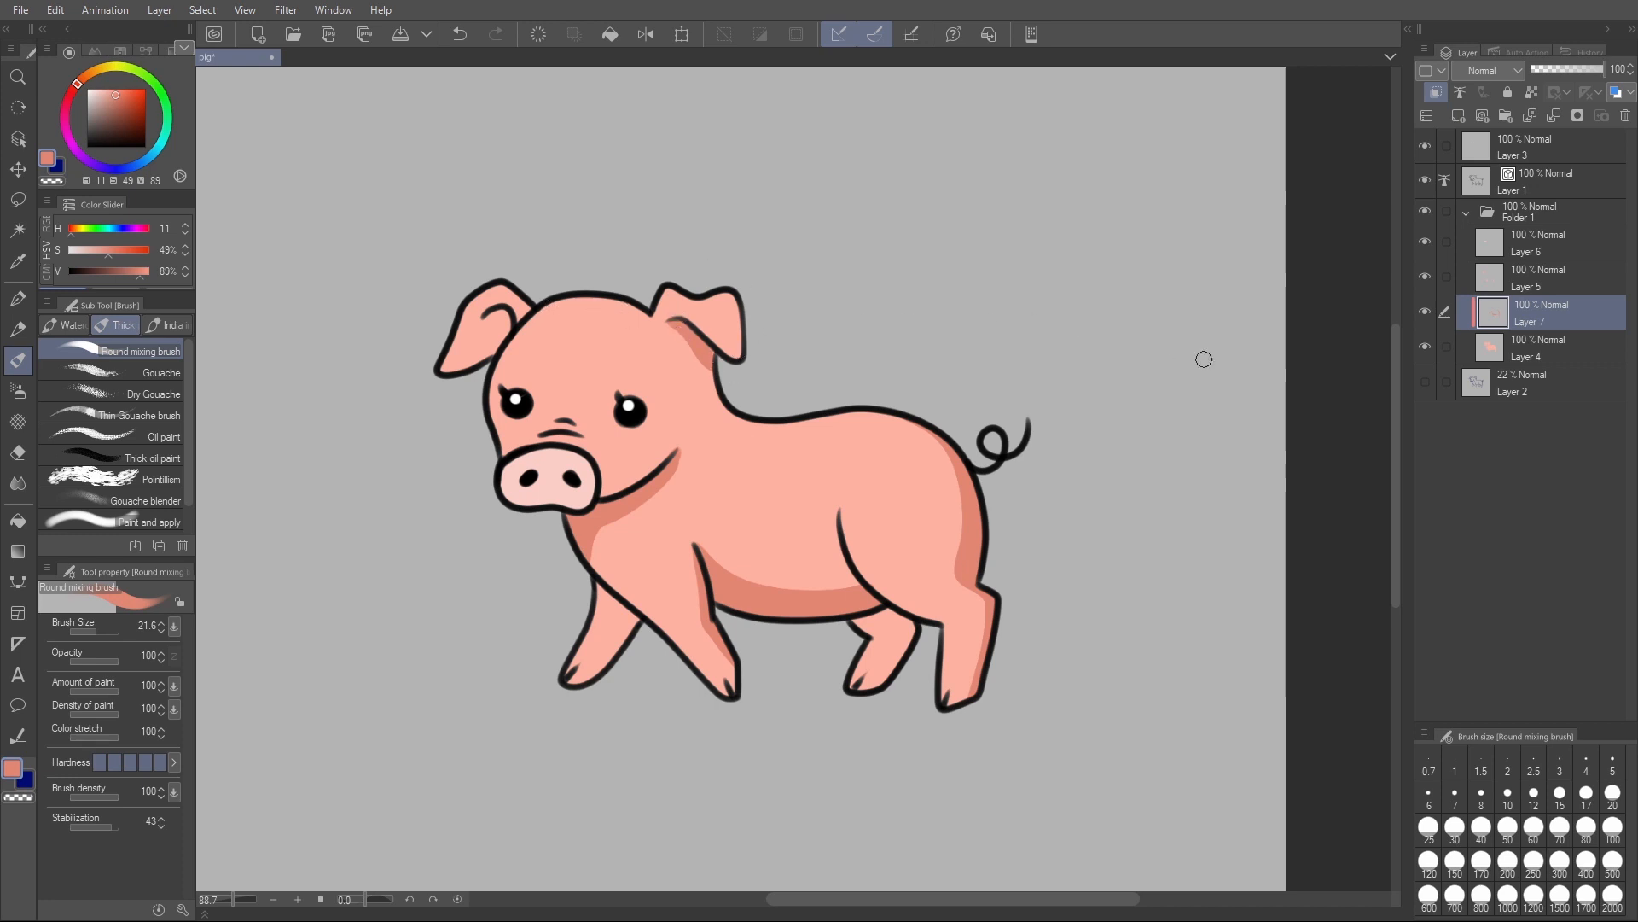
- Paint shading on the face around the snout wrinkles and along the outer edge beside the far eye, undoing unwanted strokes
mouse_move(531, 426)
mouse_down()
mouse_move(644, 438)
mouse_move(673, 489)
mouse_move(594, 467)
mouse_move(625, 486)
mouse_move(670, 458)
mouse_up()
key(ctrl+z)
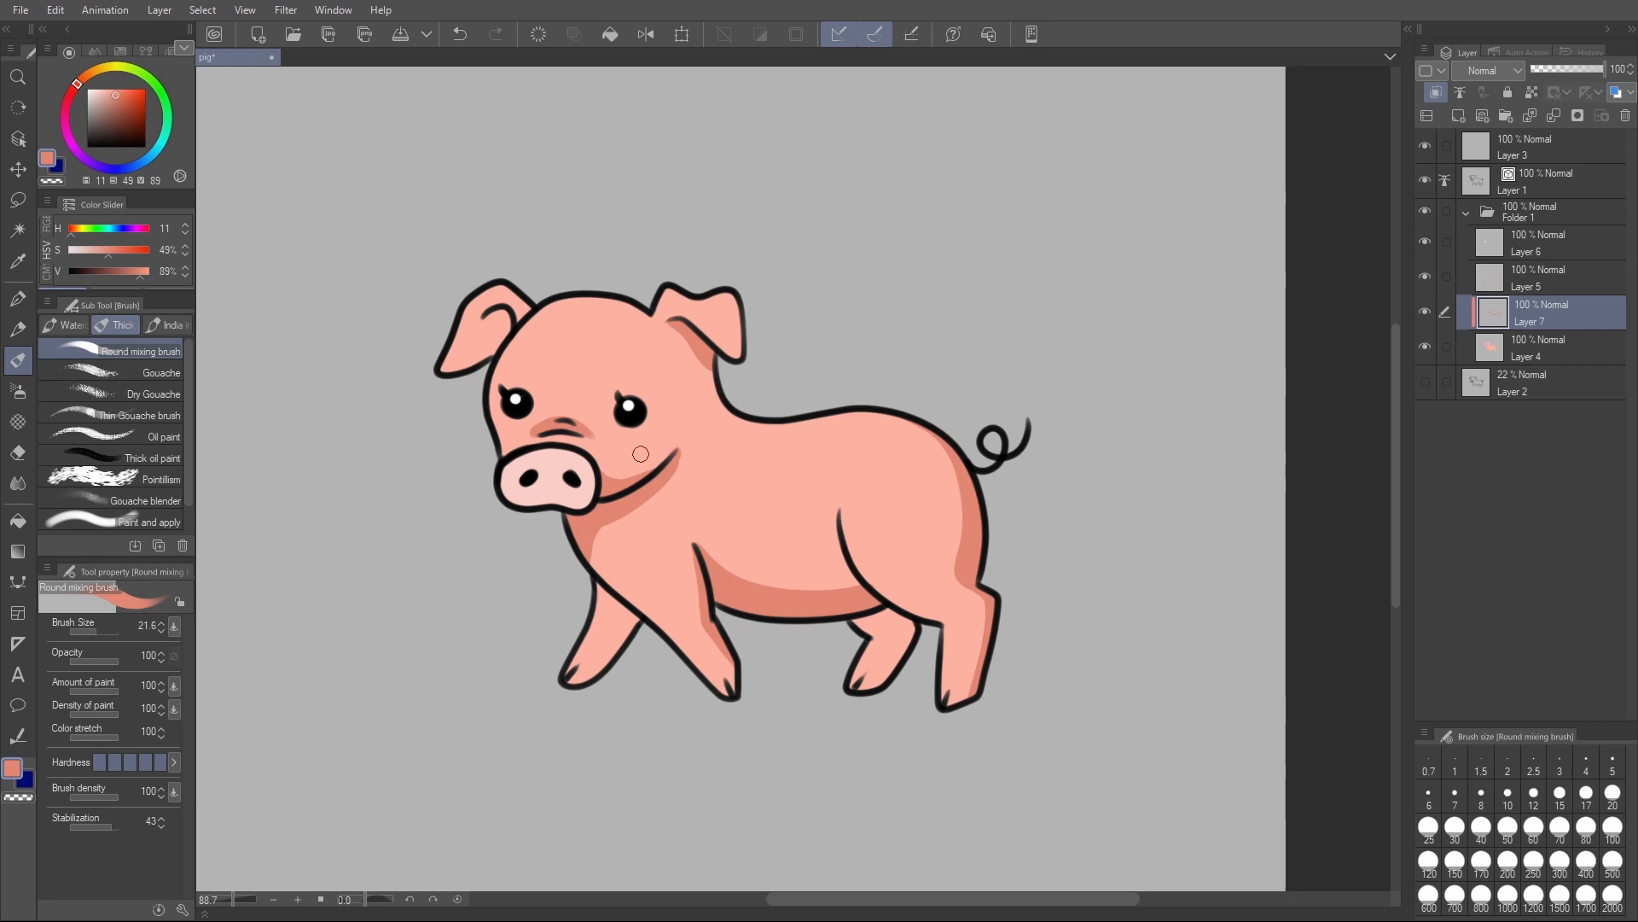
drag(518, 451, 490, 376)
key(ctrl+z)
mouse_move(525, 450)
mouse_down()
mouse_move(495, 433)
mouse_move(495, 370)
mouse_up()
- Add a new layer directly above Layer 5, which holds the far legs and far ear, and clip it to that layer
click(1426, 278)
click(1427, 275)
click(1431, 273)
click(1430, 273)
click(1535, 288)
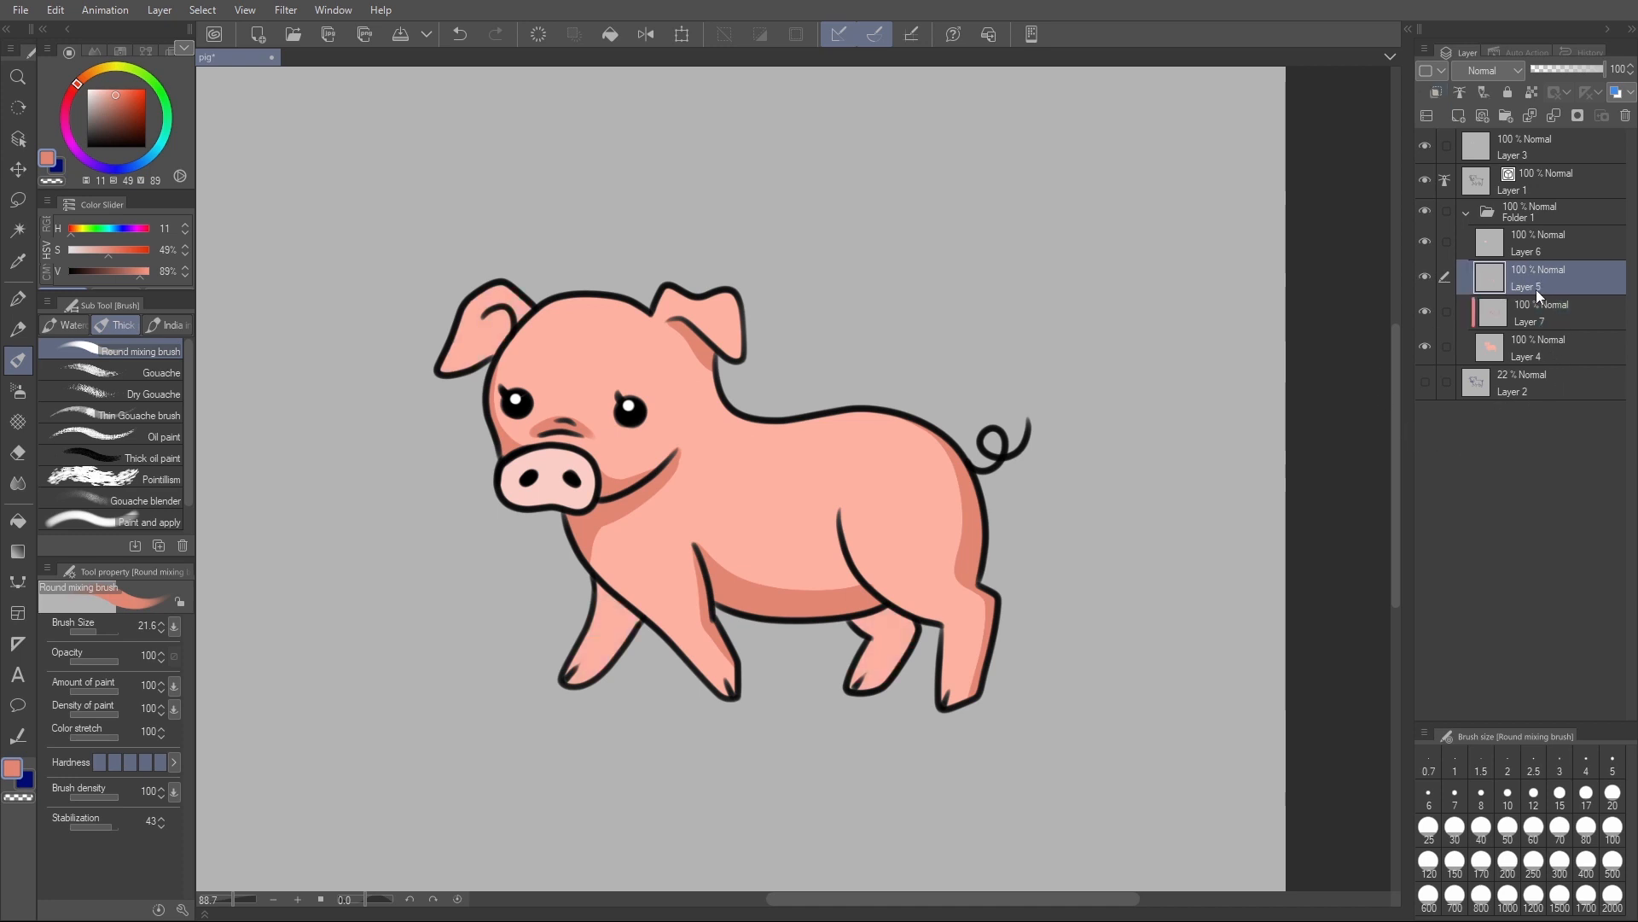
key(ctrl+shift+n)
key(ctrl+alt+g)
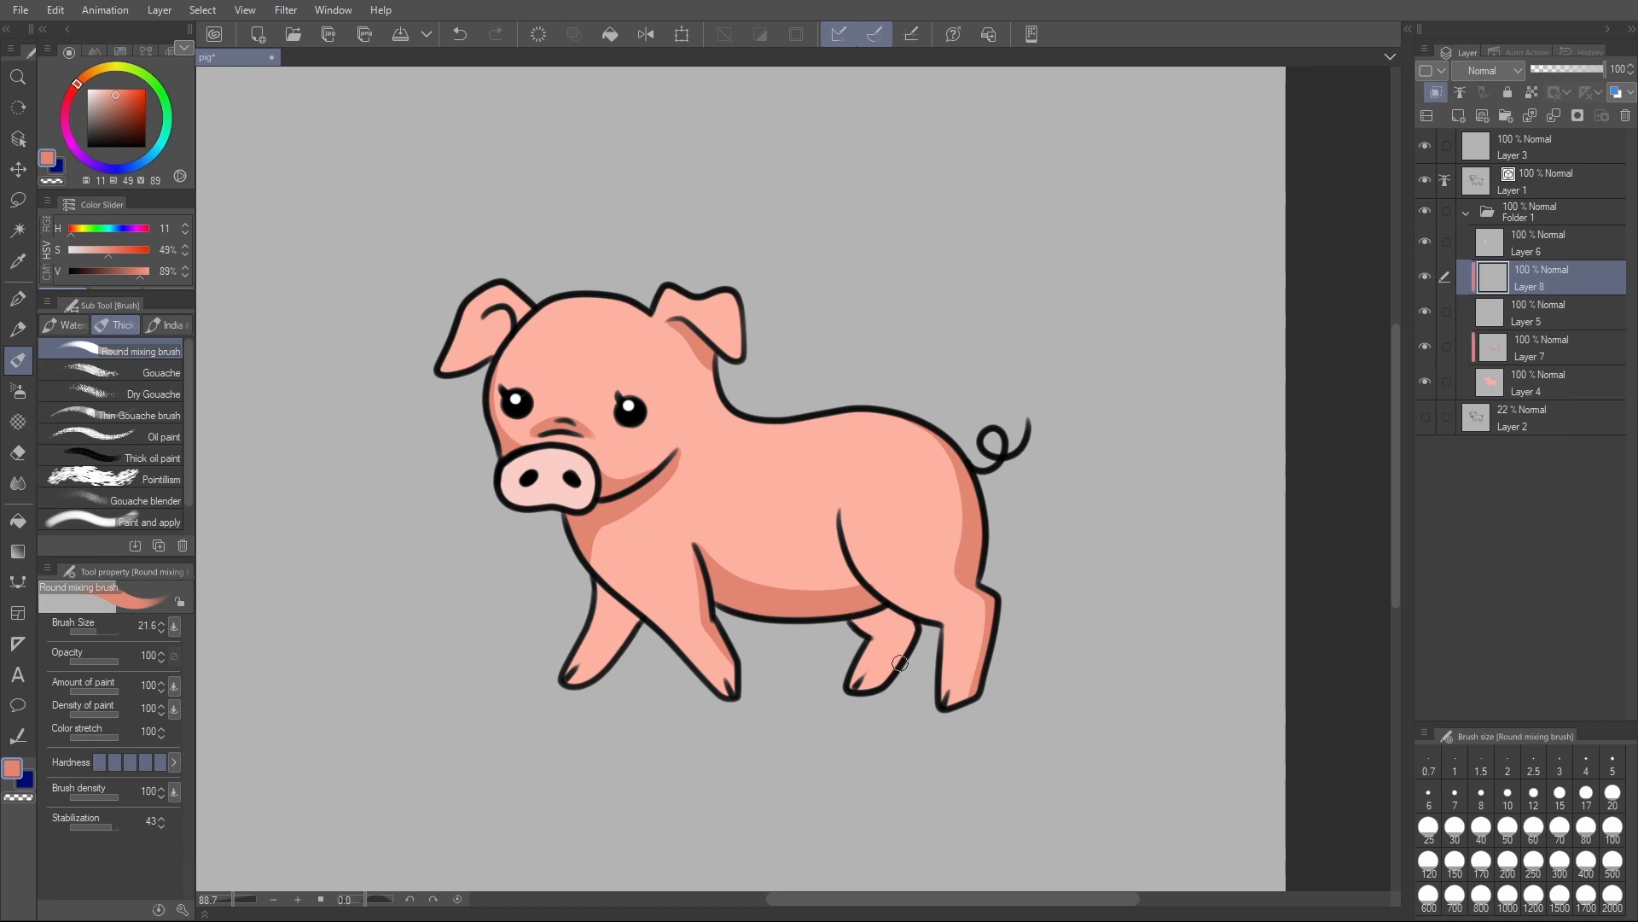
- Shade the upper parts of both far legs and the inside of the far ear, erasing the excess in the ear with transparent colour
mouse_move(854, 629)
mouse_down()
mouse_move(897, 673)
mouse_move(919, 634)
mouse_move(858, 648)
mouse_move(897, 650)
mouse_move(906, 636)
mouse_move(862, 629)
mouse_move(909, 628)
mouse_up()
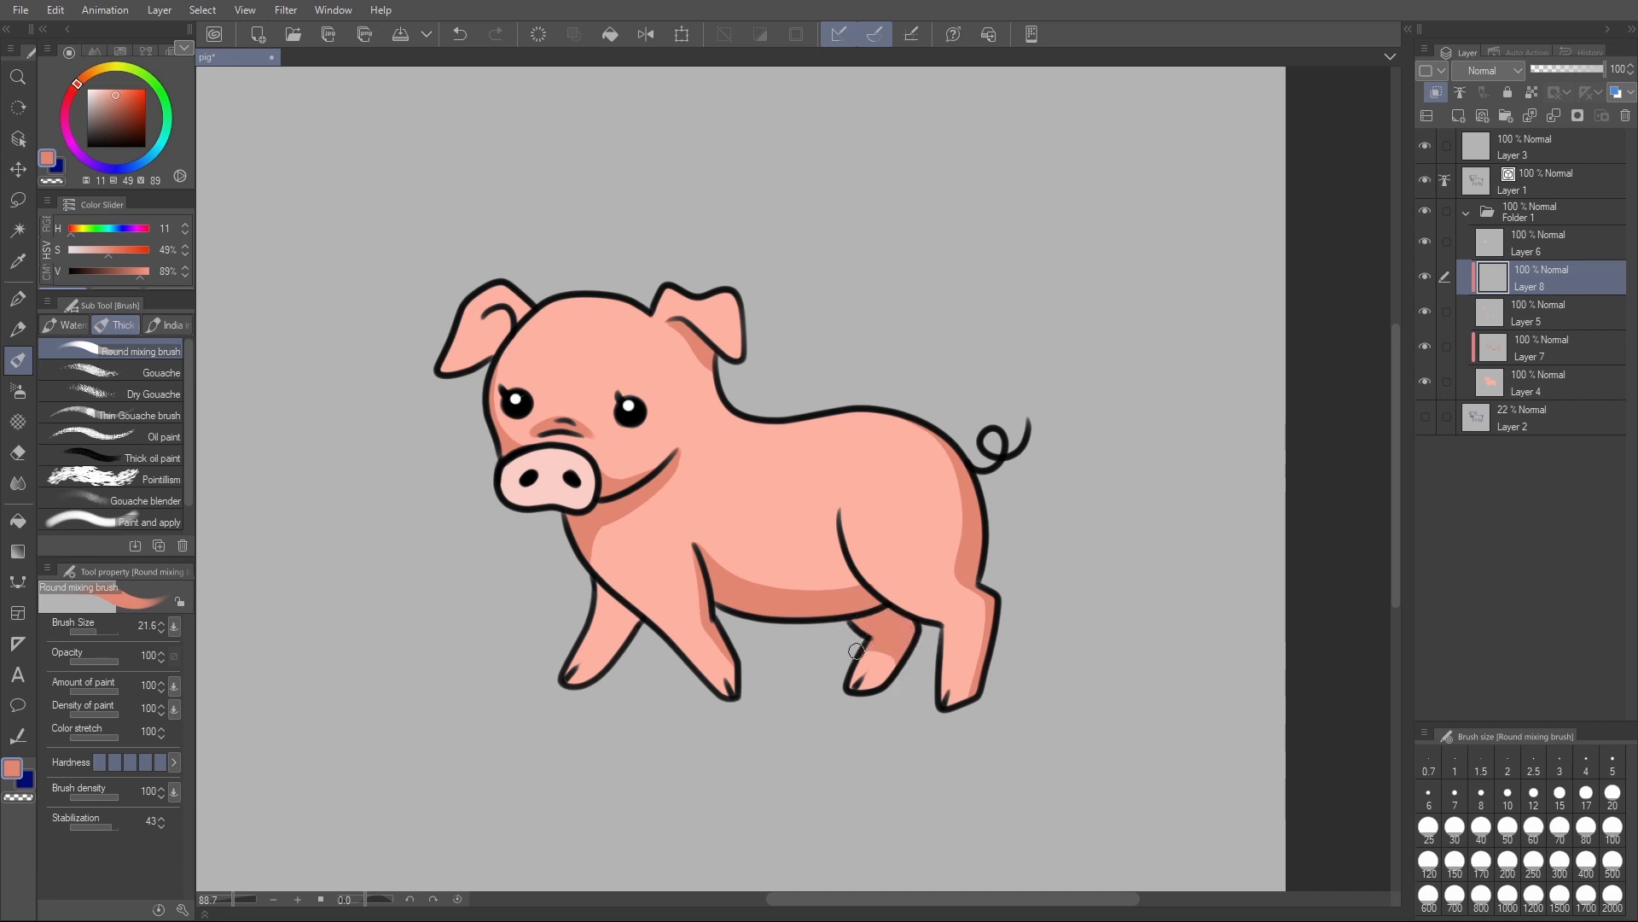
drag(577, 630, 641, 626)
drag(584, 581, 649, 629)
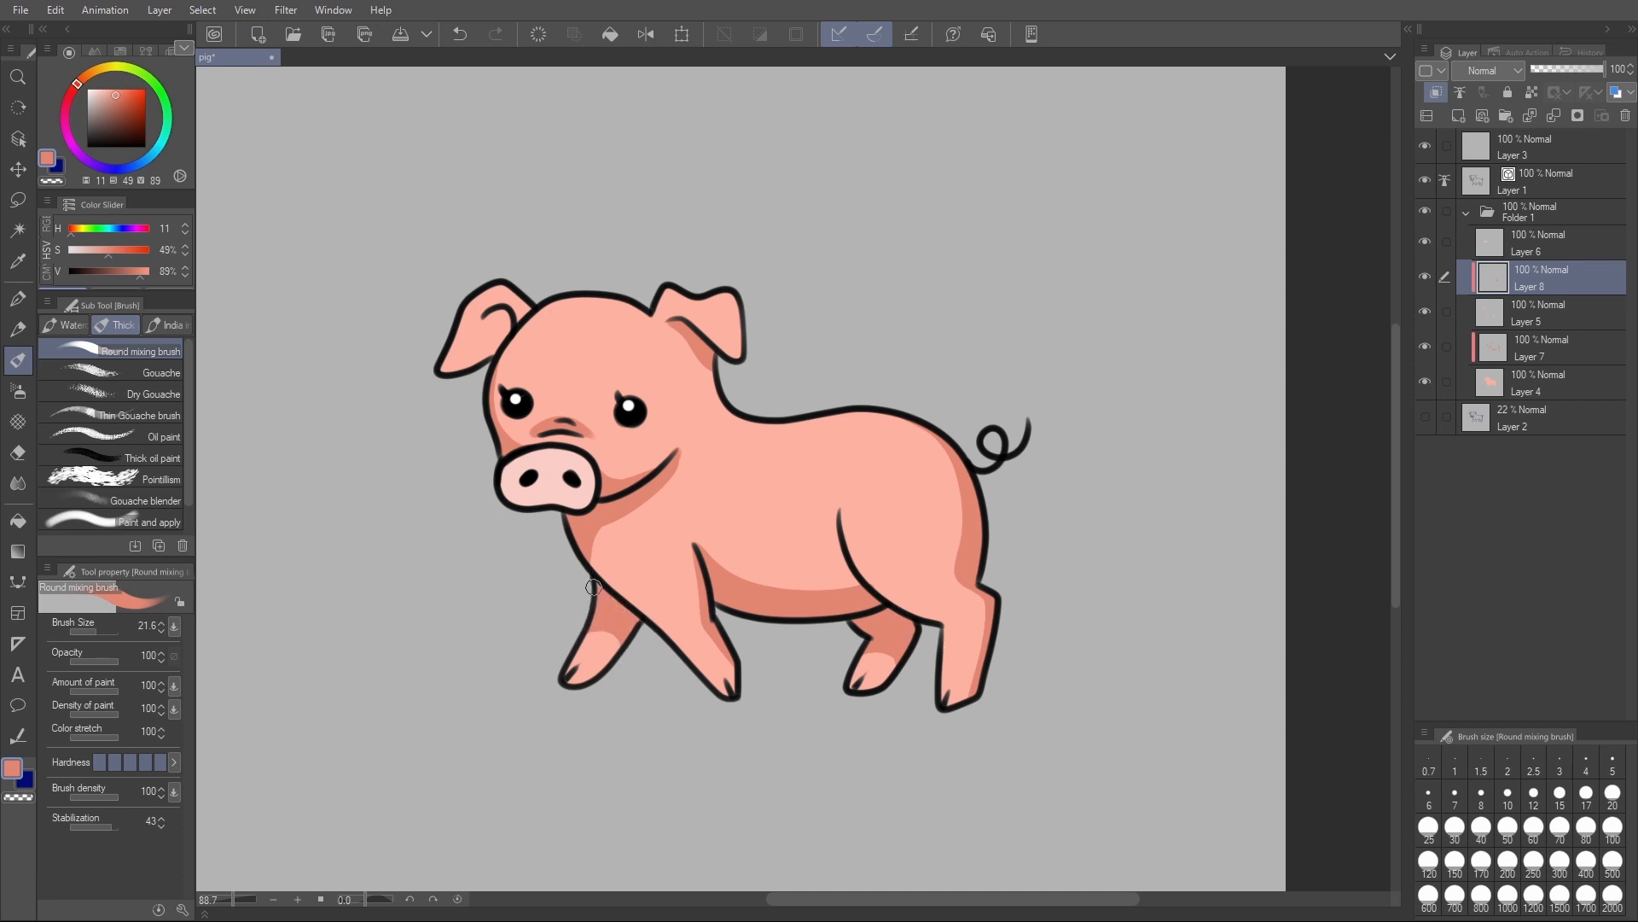
mouse_move(516, 324)
mouse_down()
mouse_move(483, 317)
mouse_move(489, 348)
mouse_move(505, 318)
mouse_up()
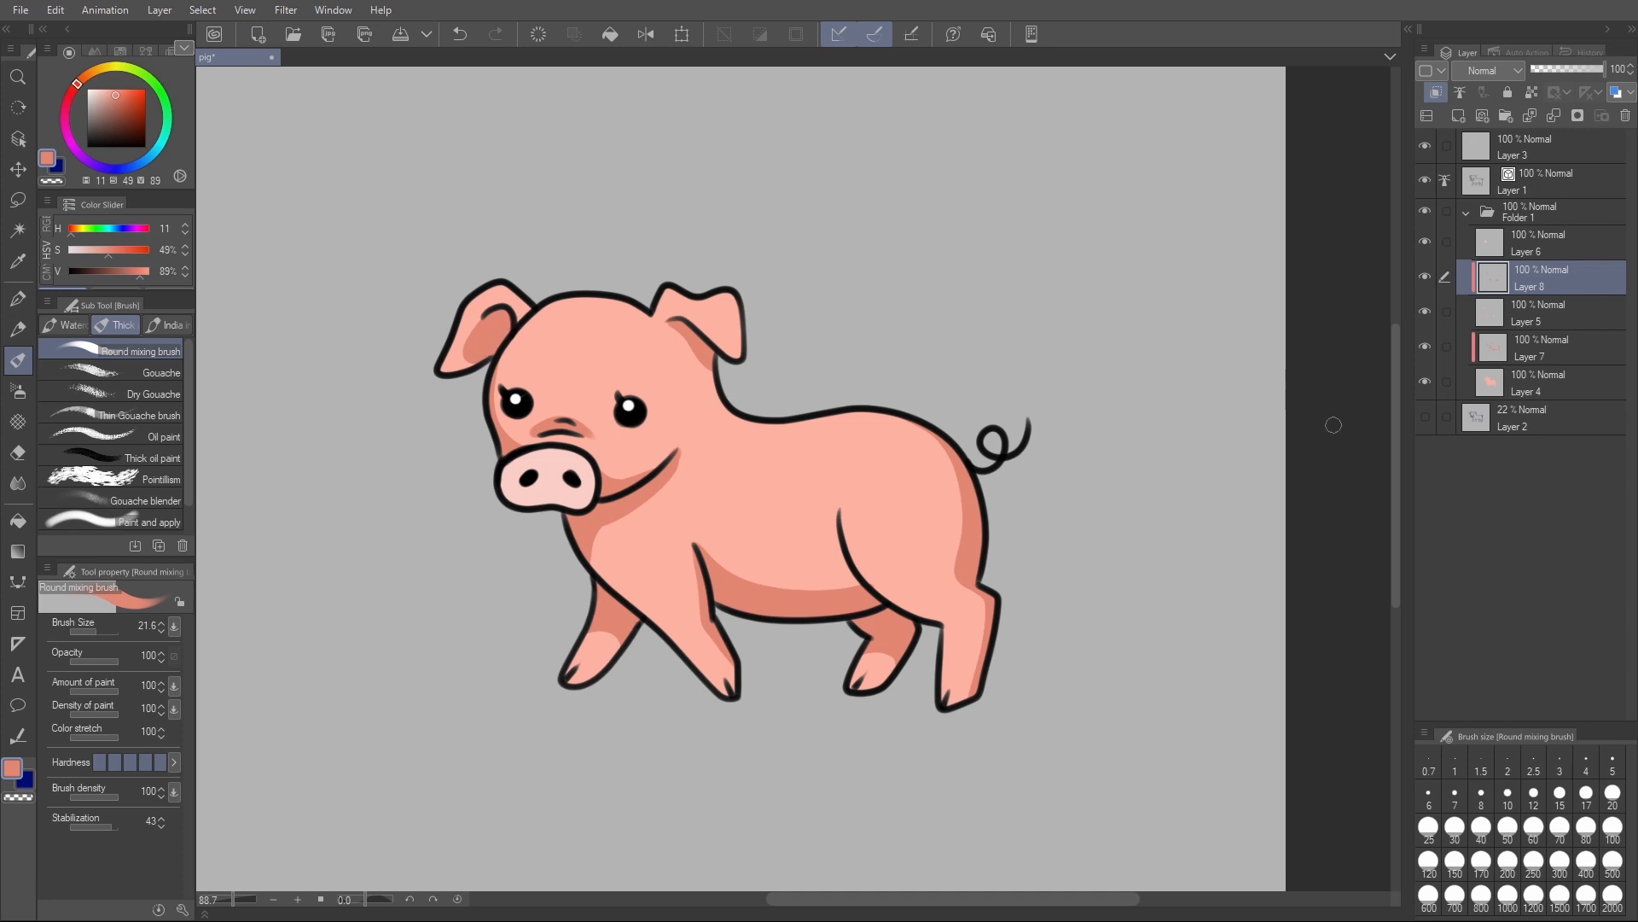
key(c)
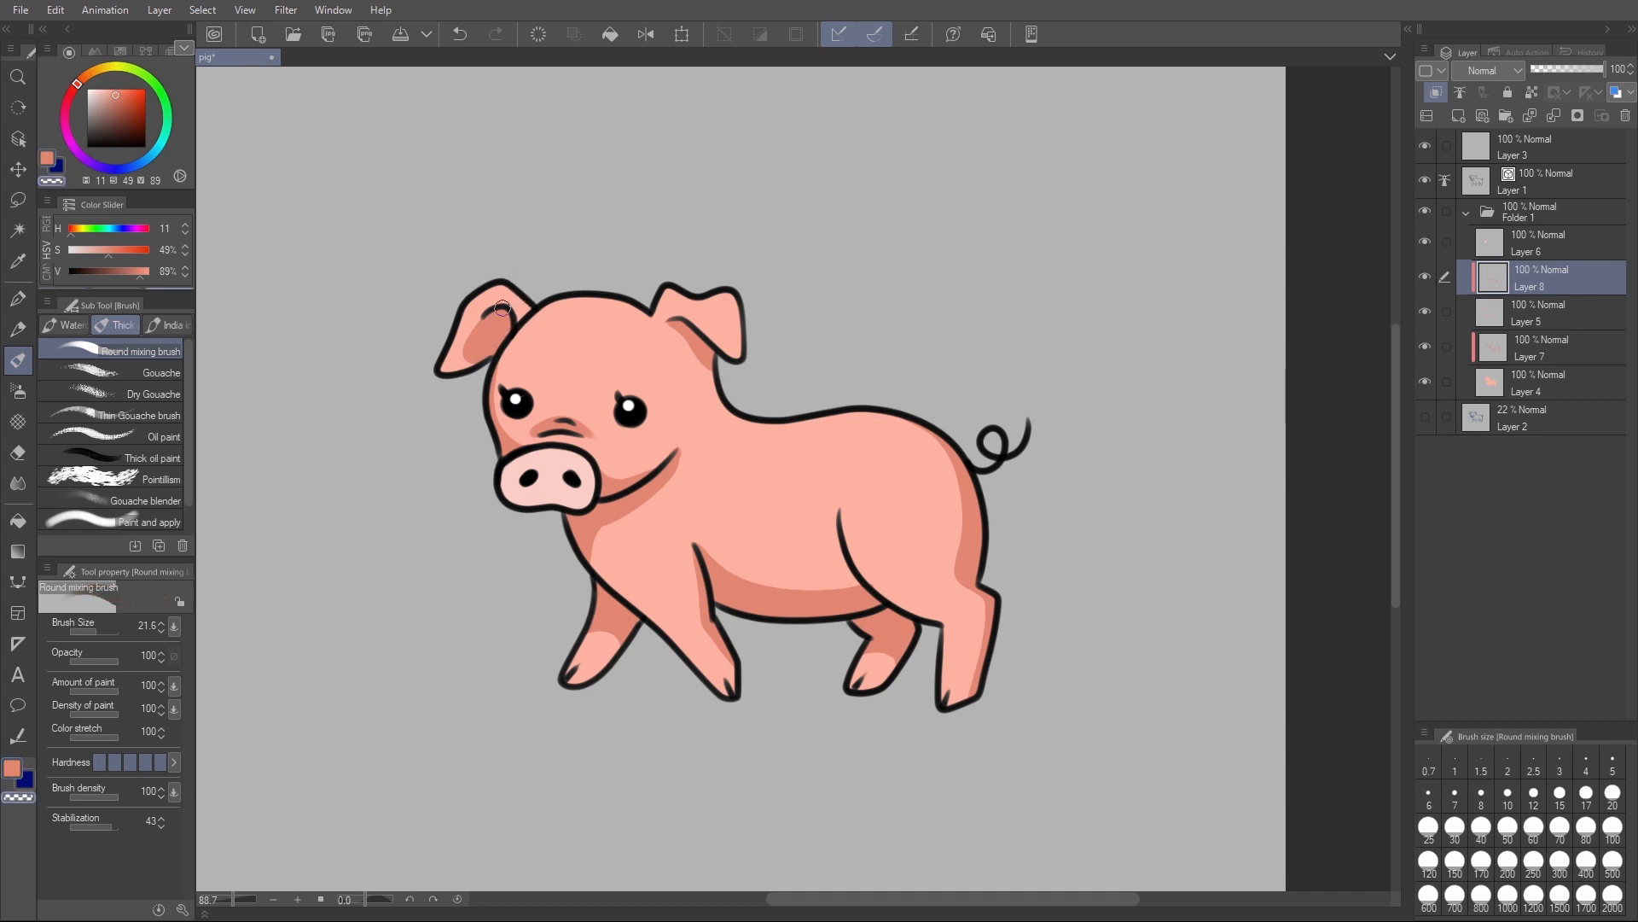
mouse_move(483, 314)
mouse_down()
mouse_move(470, 357)
mouse_move(503, 350)
mouse_up()
key(c)
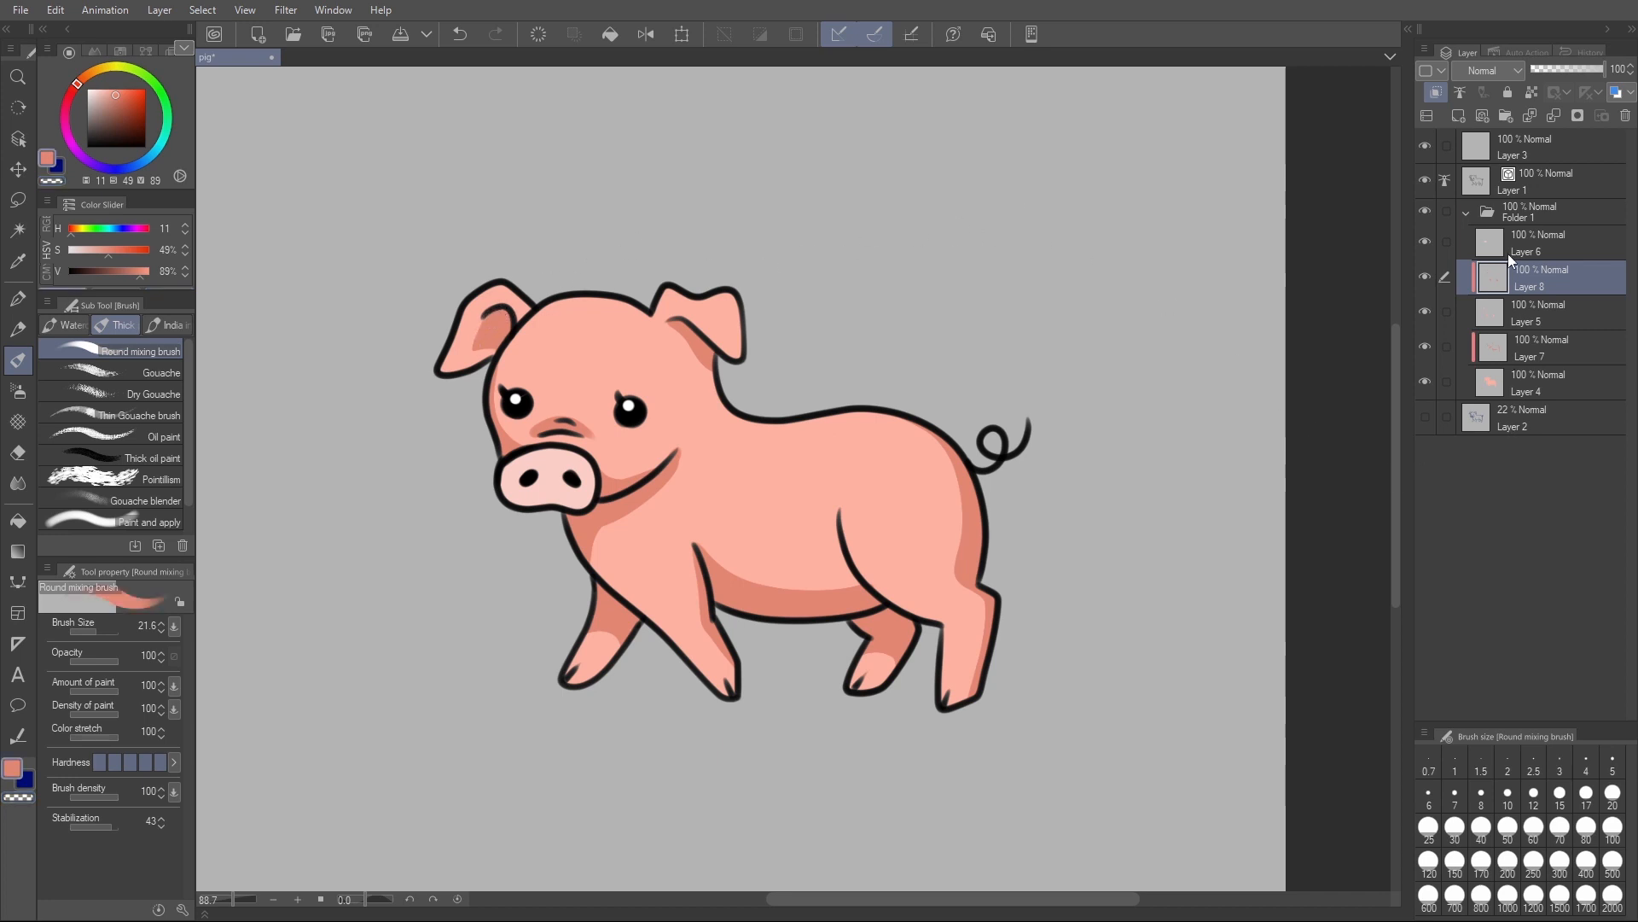
- Add a clipped layer above the snout colour layer and shade the snout's edge with a deeper pink (H 10, S 35, V 95)
click(1533, 256)
key(ctrl+shift+n)
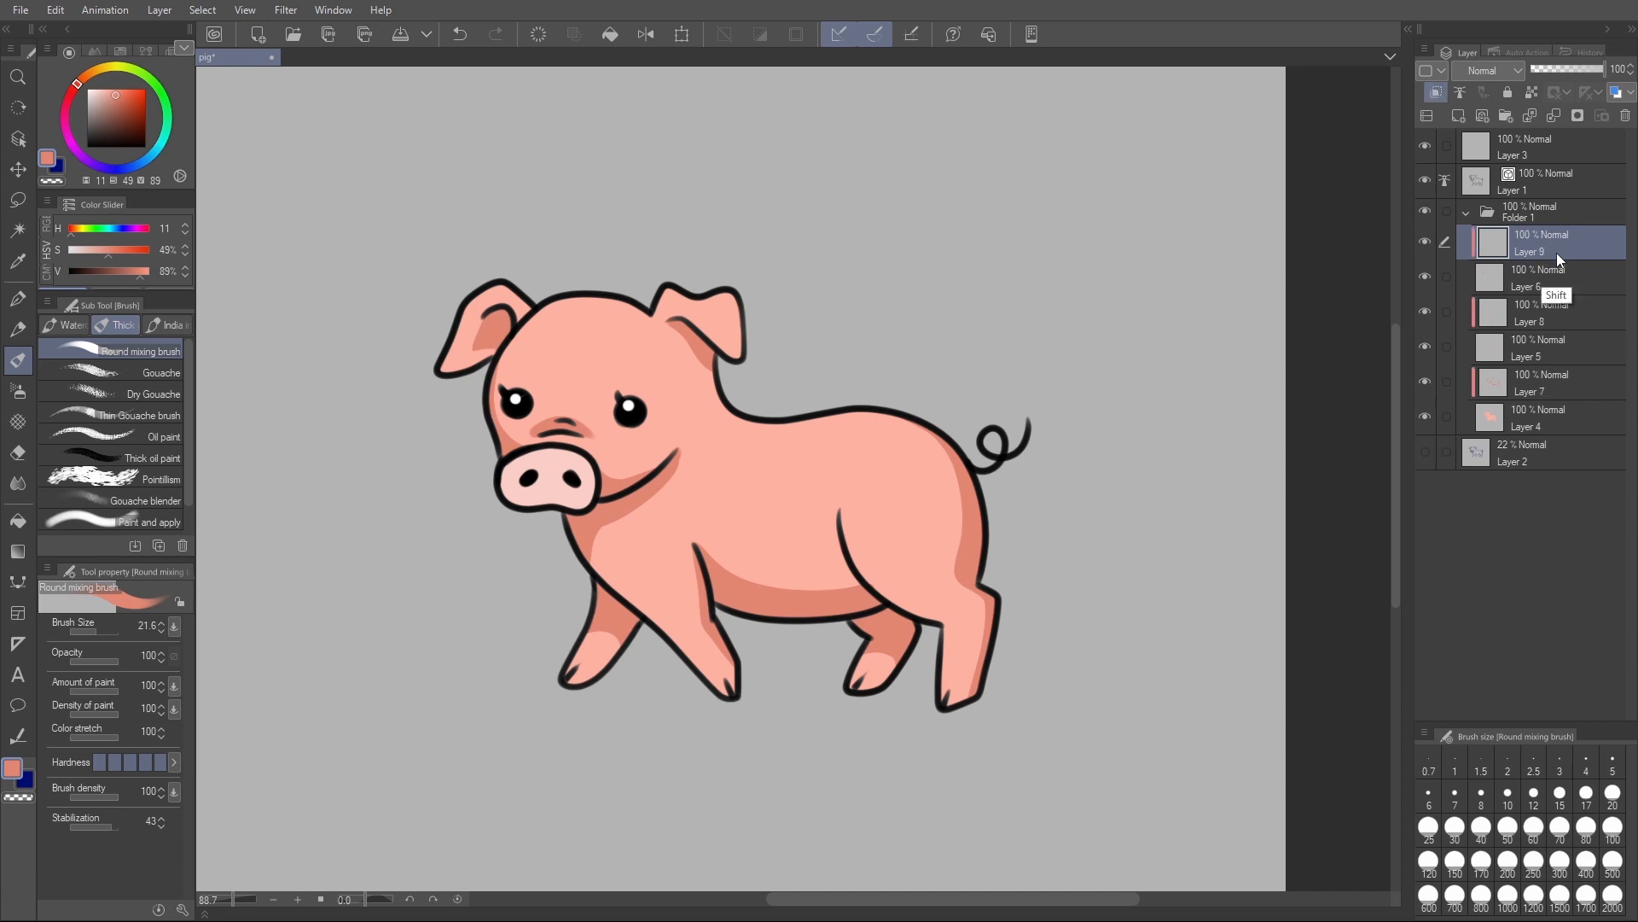
key(i)
click(548, 483)
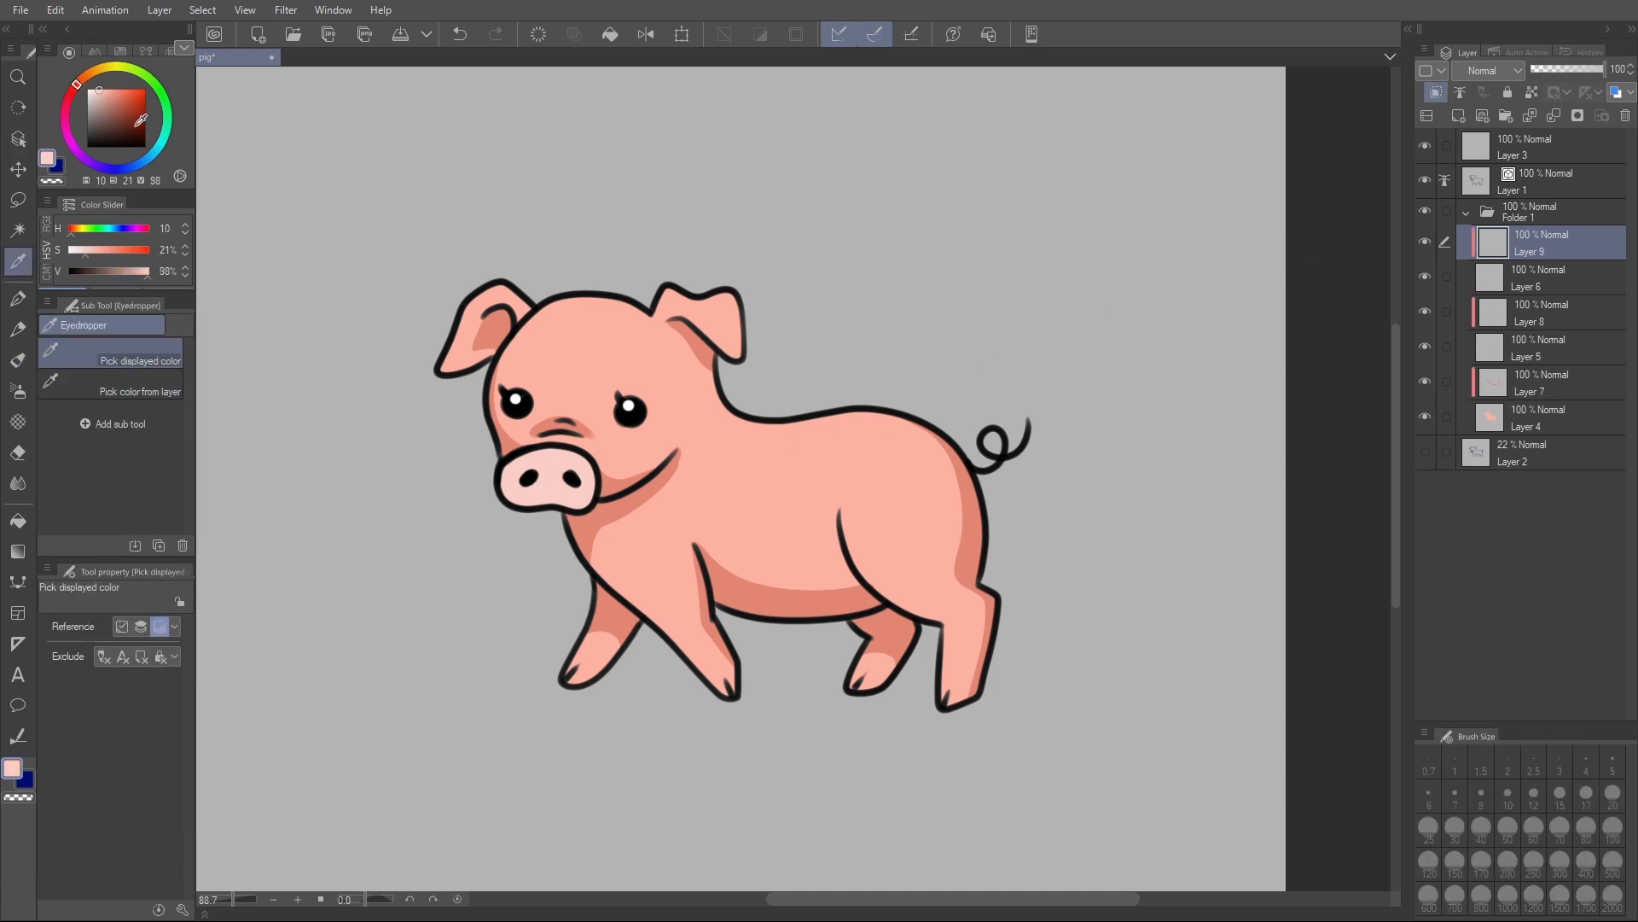
key(b)
mouse_move(504, 465)
mouse_down()
mouse_move(510, 493)
mouse_move(585, 509)
mouse_up()
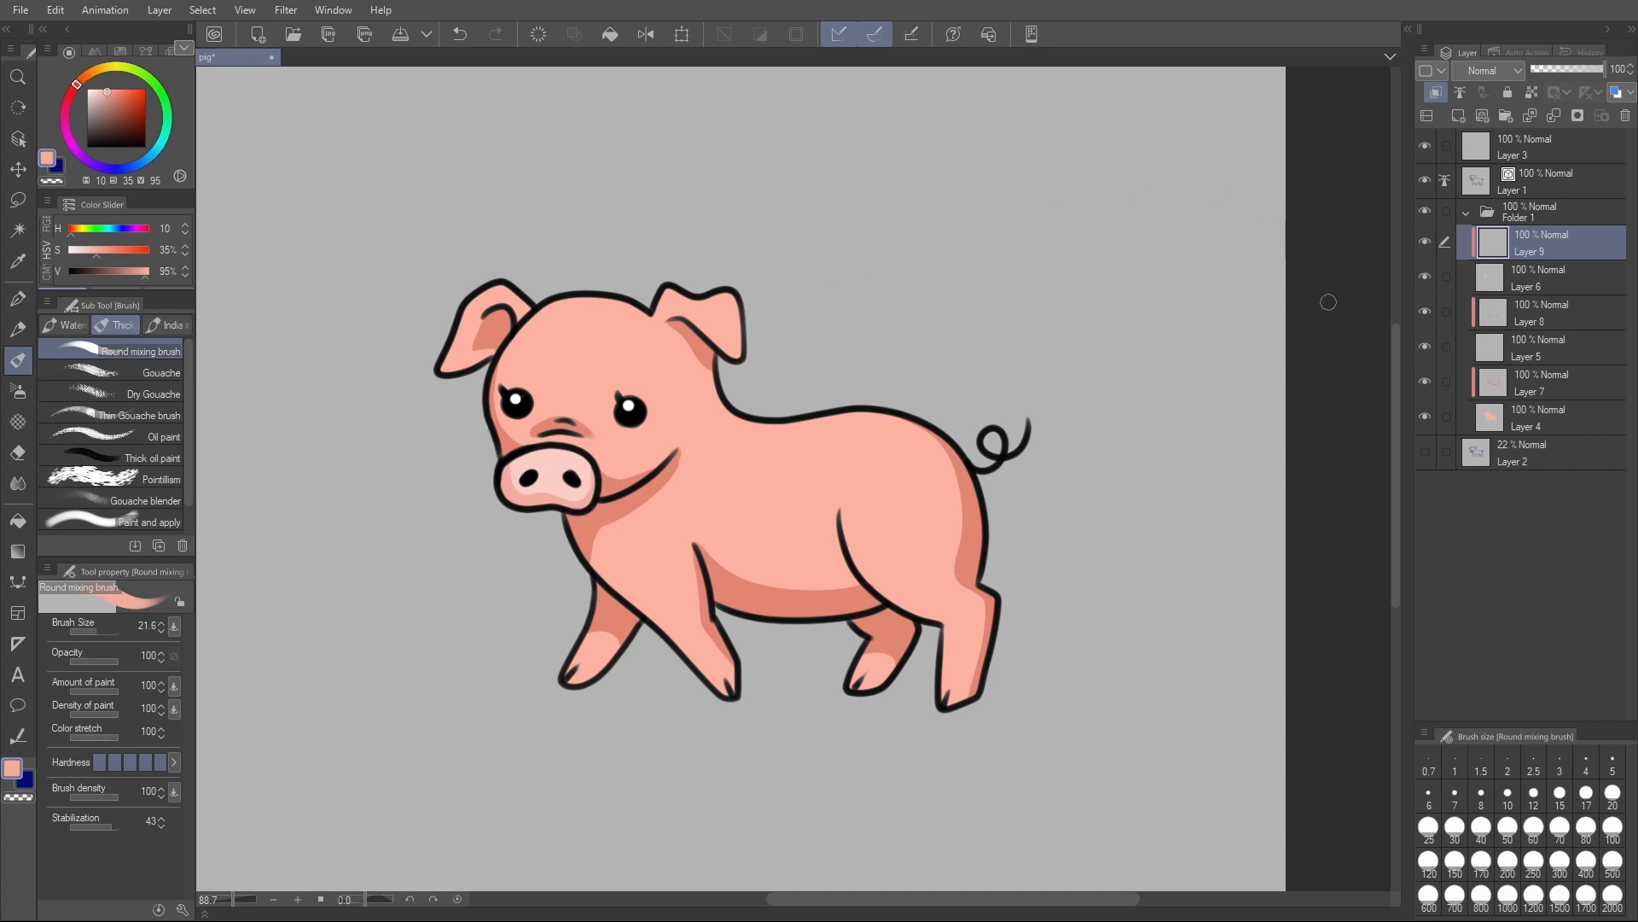
- Select Layer 4 with the body colour and lock its transparent pixels
drag(1276, 573, 1180, 595)
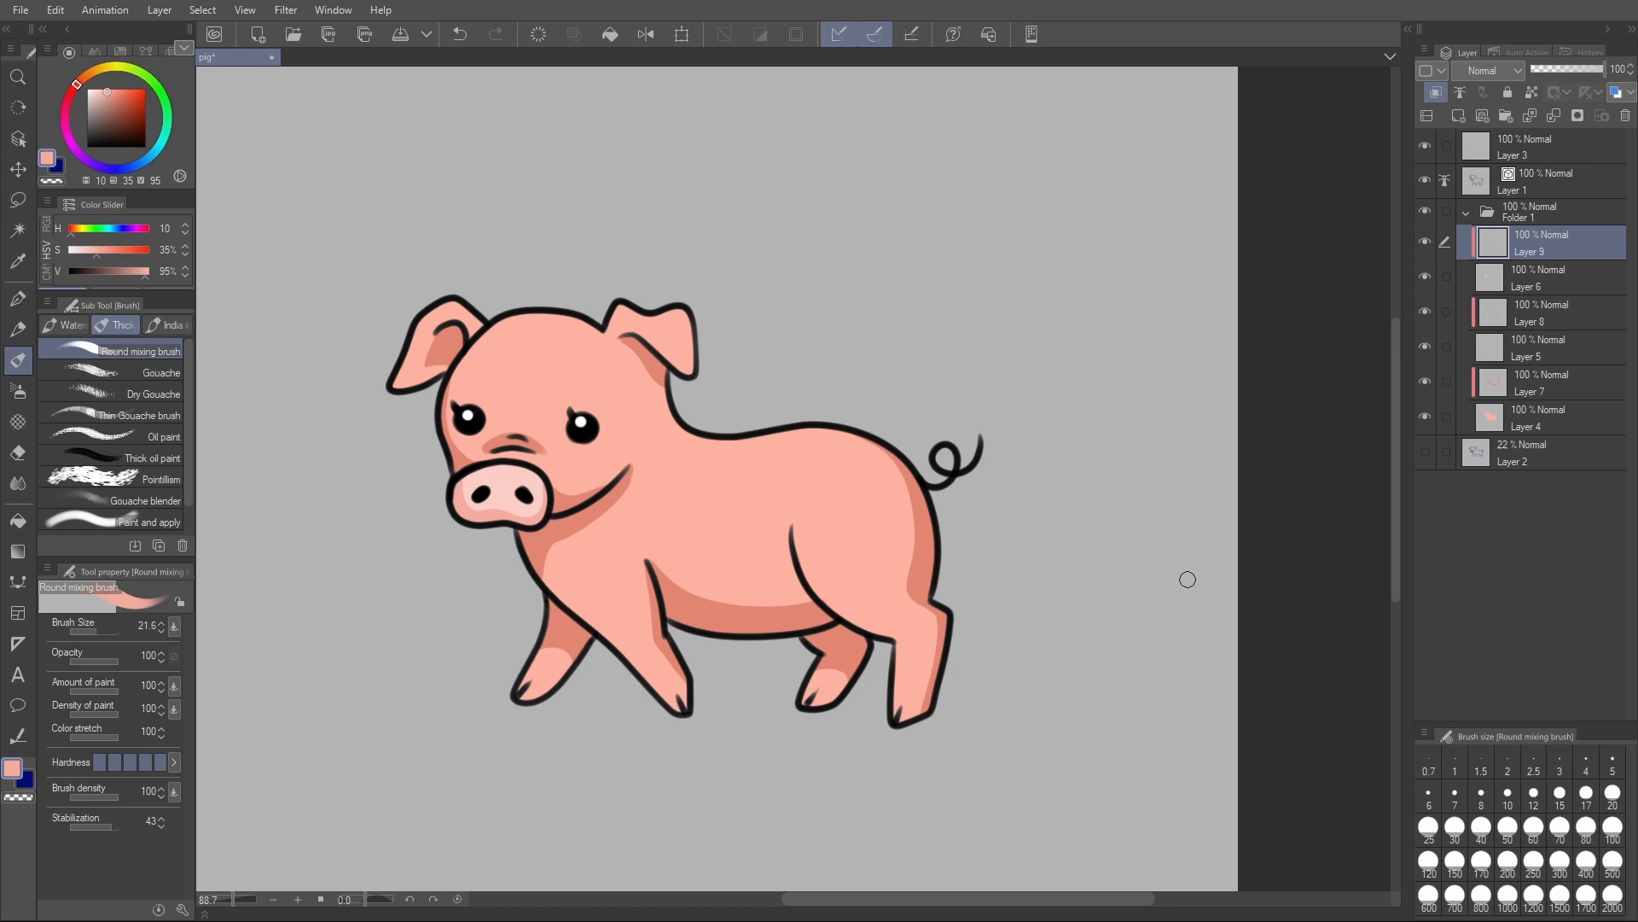
click(1528, 454)
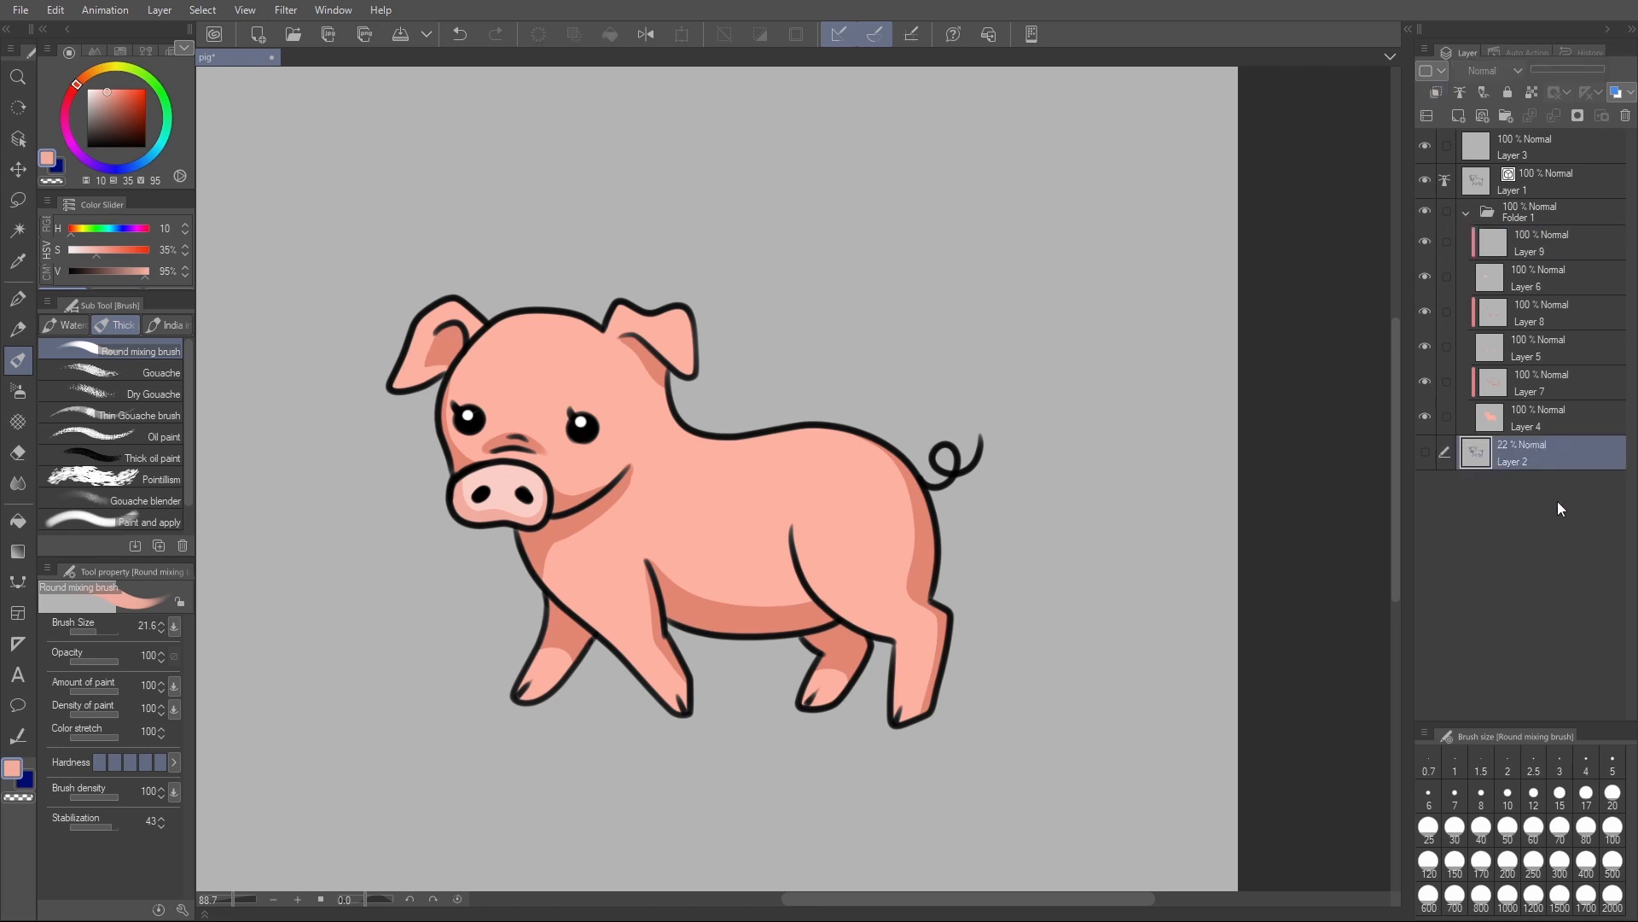
click(1533, 418)
key(i)
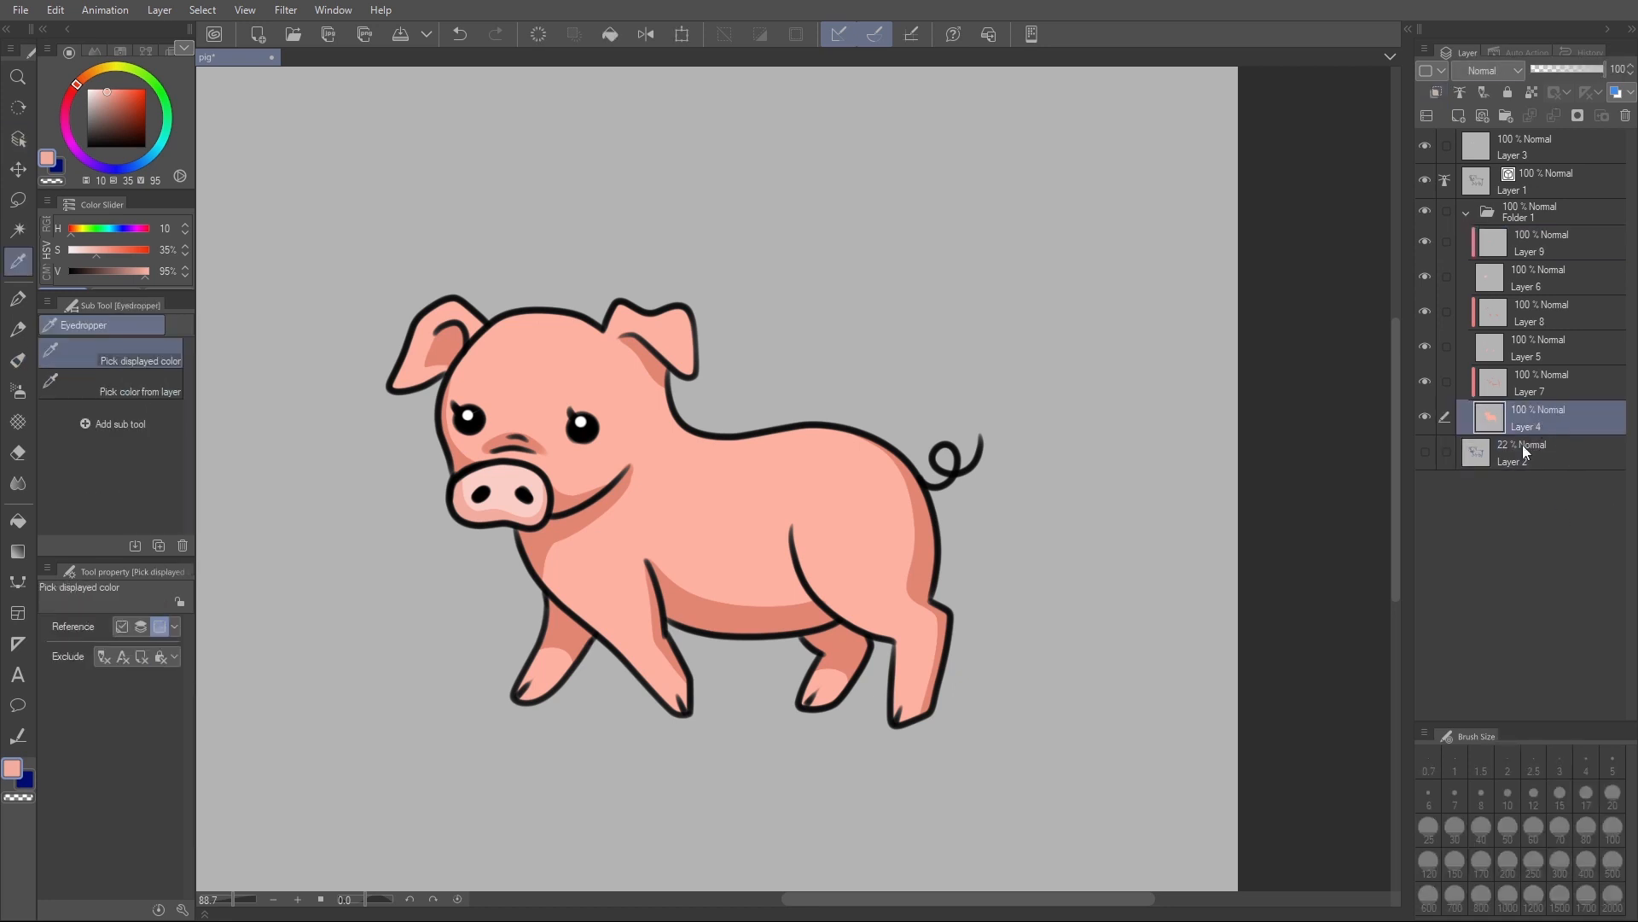
click(1424, 415)
click(1426, 414)
click(1535, 91)
- Try spraying pale pink (H 11, S 14, V 96) speckles over the back and head with the Droplet airbrush
click(96, 91)
key(b)
drag(824, 432, 786, 436)
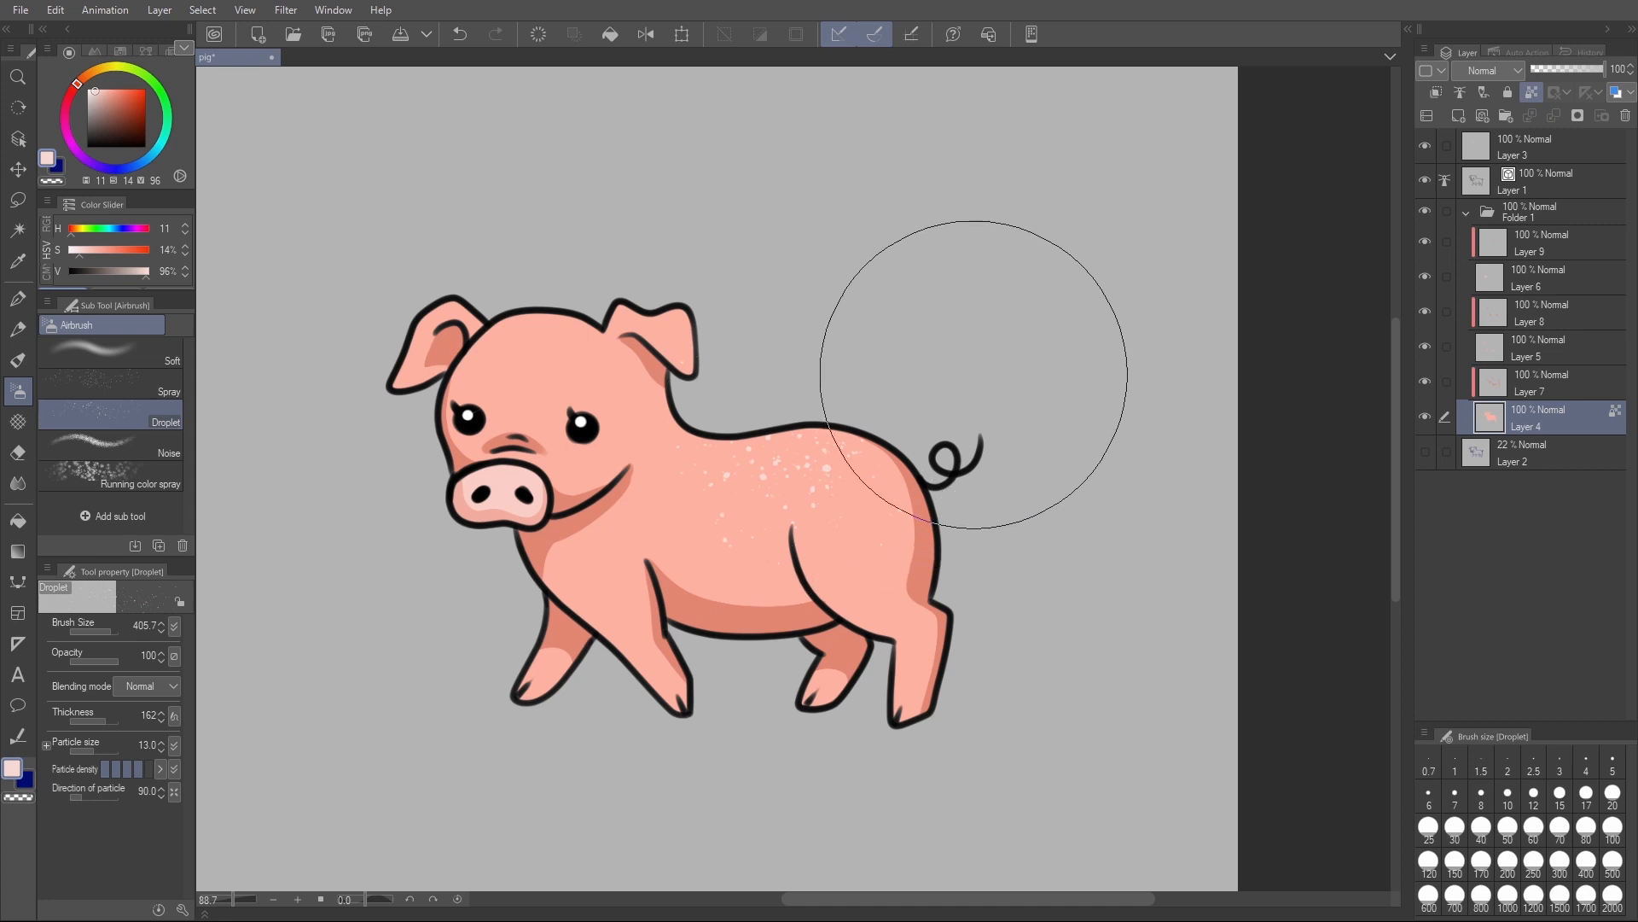
key(alt)
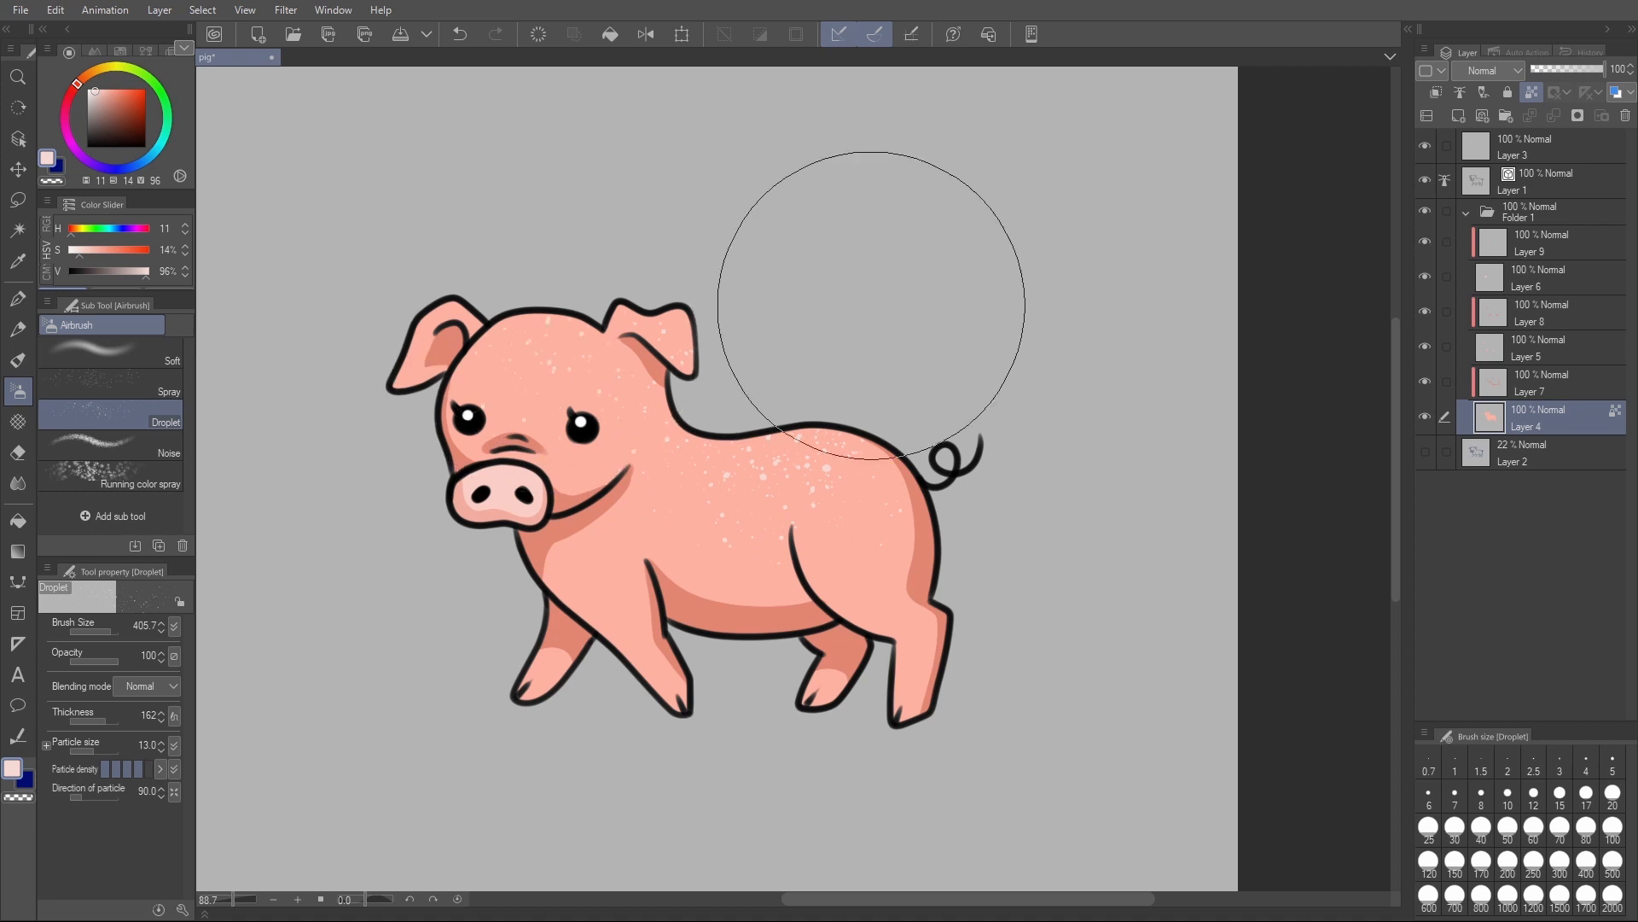
- Undo the pale speckles, try dark red-brown ones (H 11, S 76, V 43) on the back and head, and undo those too
click(131, 121)
key(ctrl+z)
key(ctrl+z)
drag(828, 437, 759, 442)
drag(576, 362, 558, 355)
click(1565, 69)
key(ctrl+z)
key(ctrl+z)
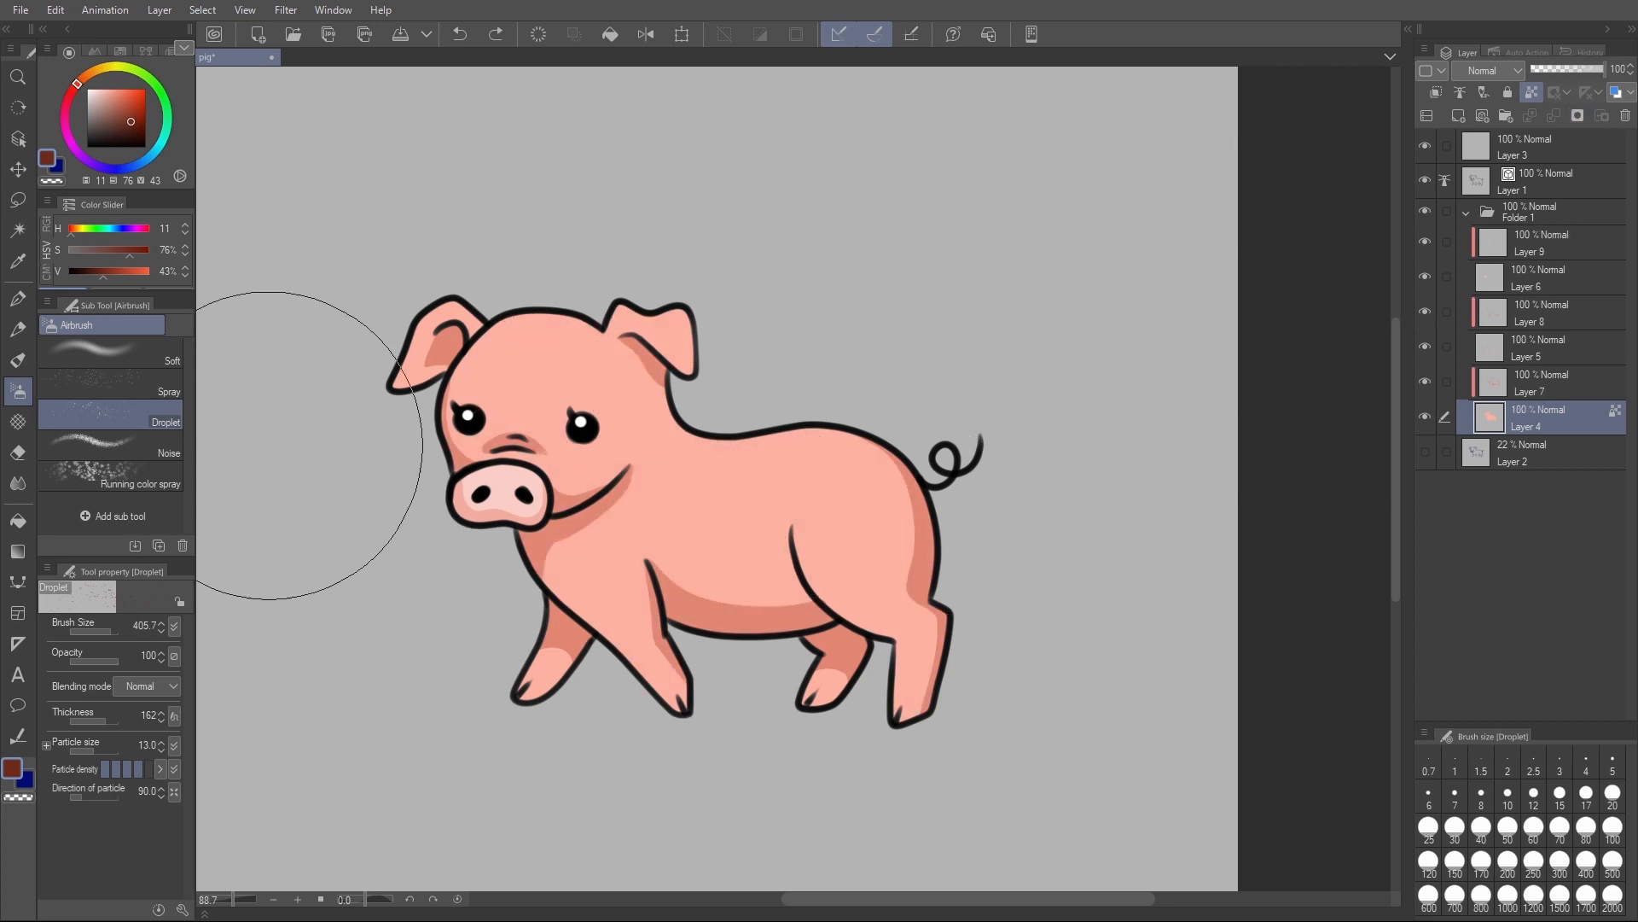
- Lighten the back and head on Layer 4 with the Soft airbrush in pale pink (H 11, S 16, V 98), size 426.8
click(106, 352)
alt+click(593, 390)
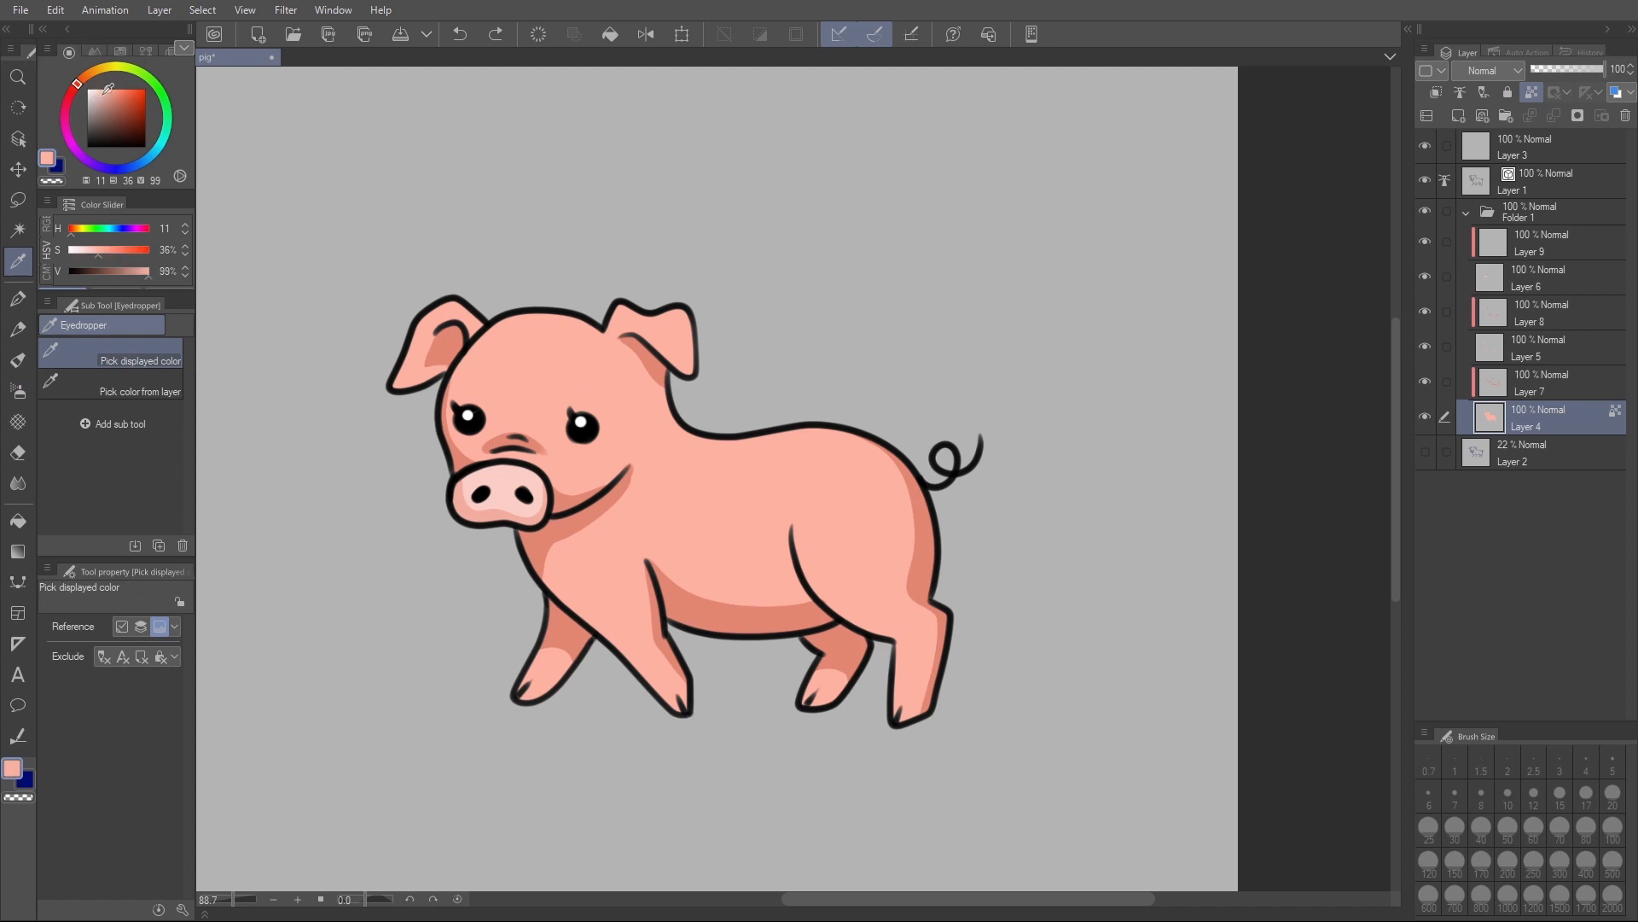
click(97, 88)
key(b)
drag(898, 490, 917, 483)
mouse_move(845, 396)
mouse_down()
mouse_move(816, 451)
mouse_move(956, 373)
mouse_move(749, 433)
mouse_move(972, 391)
mouse_up()
key(ctrl+z)
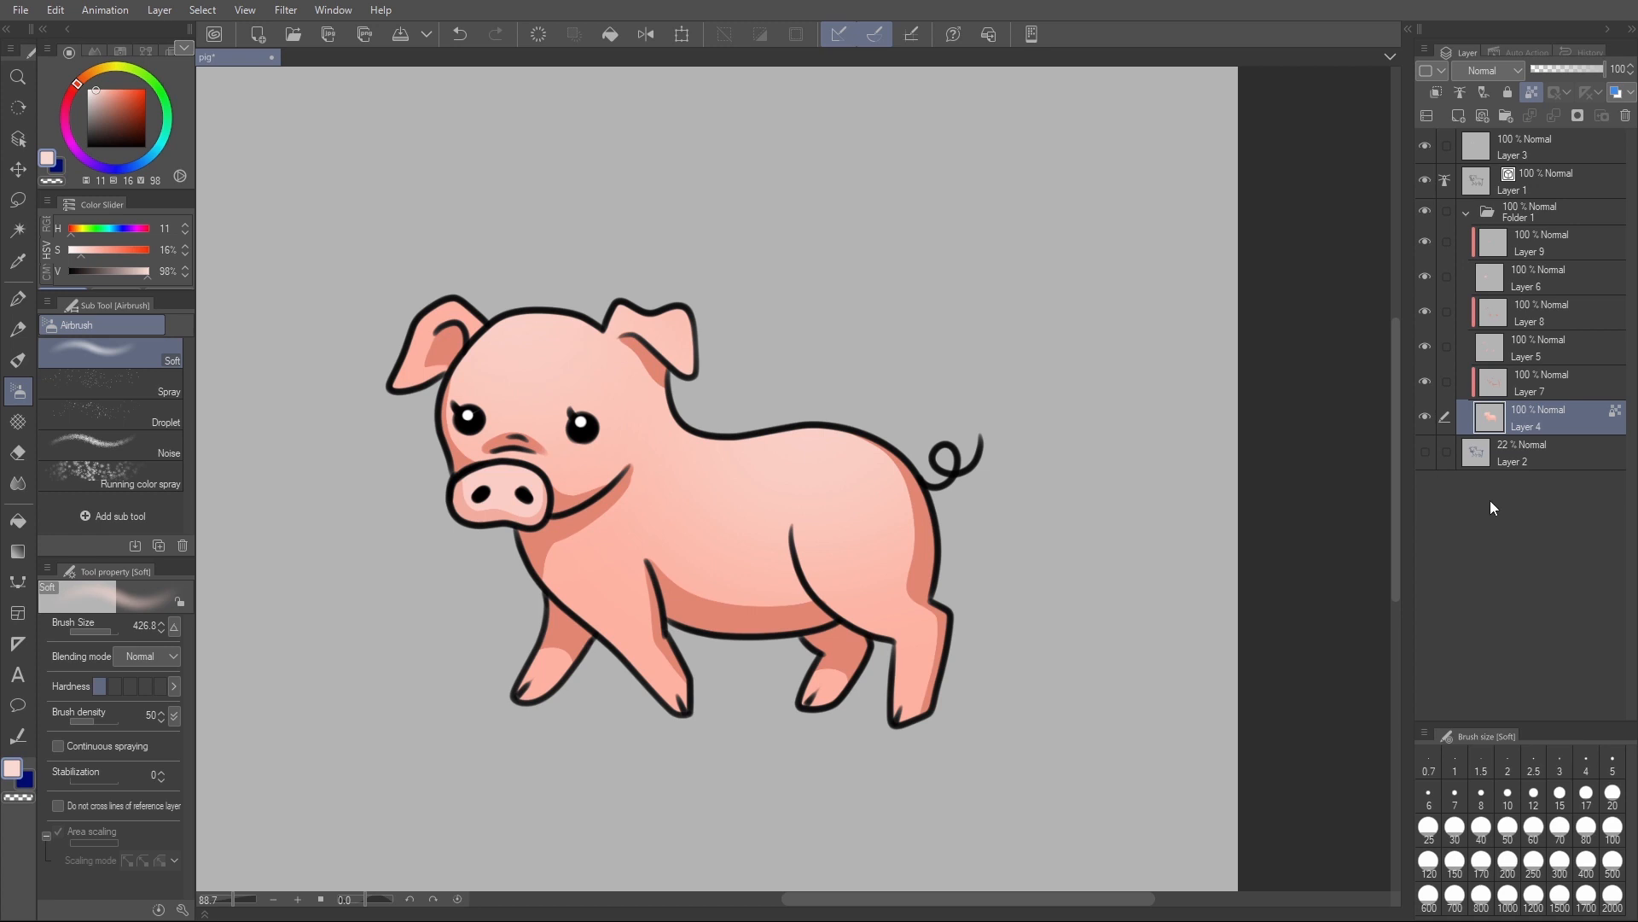
- Add a new clipped layer above the body shading on Layer 7 and choose the Droplet airbrush
click(1534, 396)
key(ctrl+shift+n)
key(ctrl+alt+g)
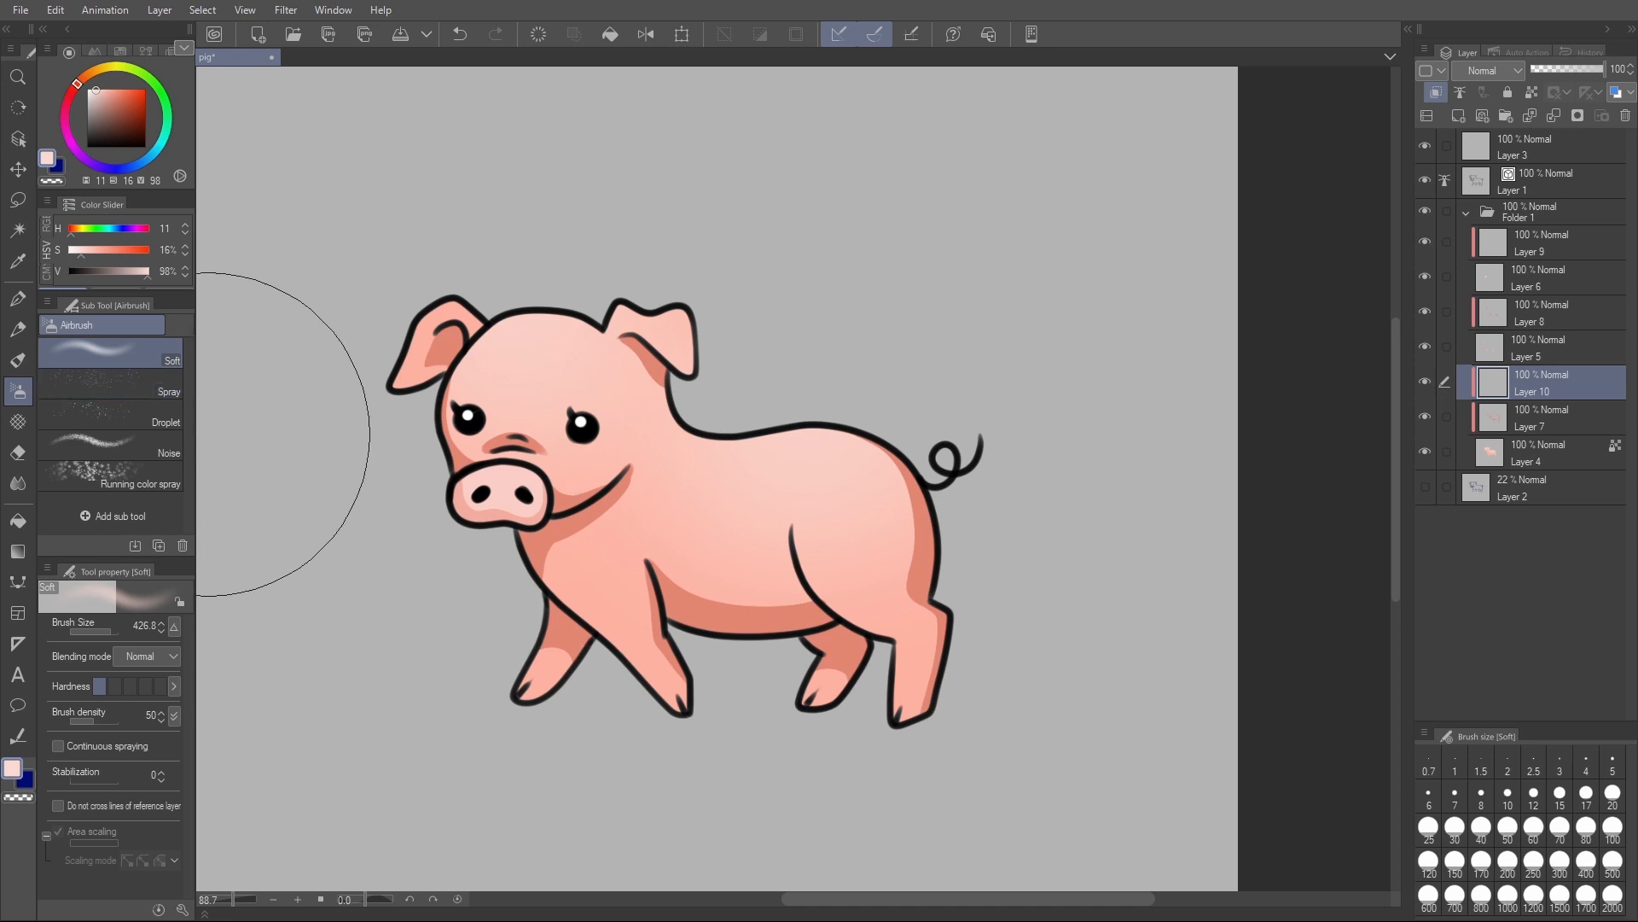
click(165, 410)
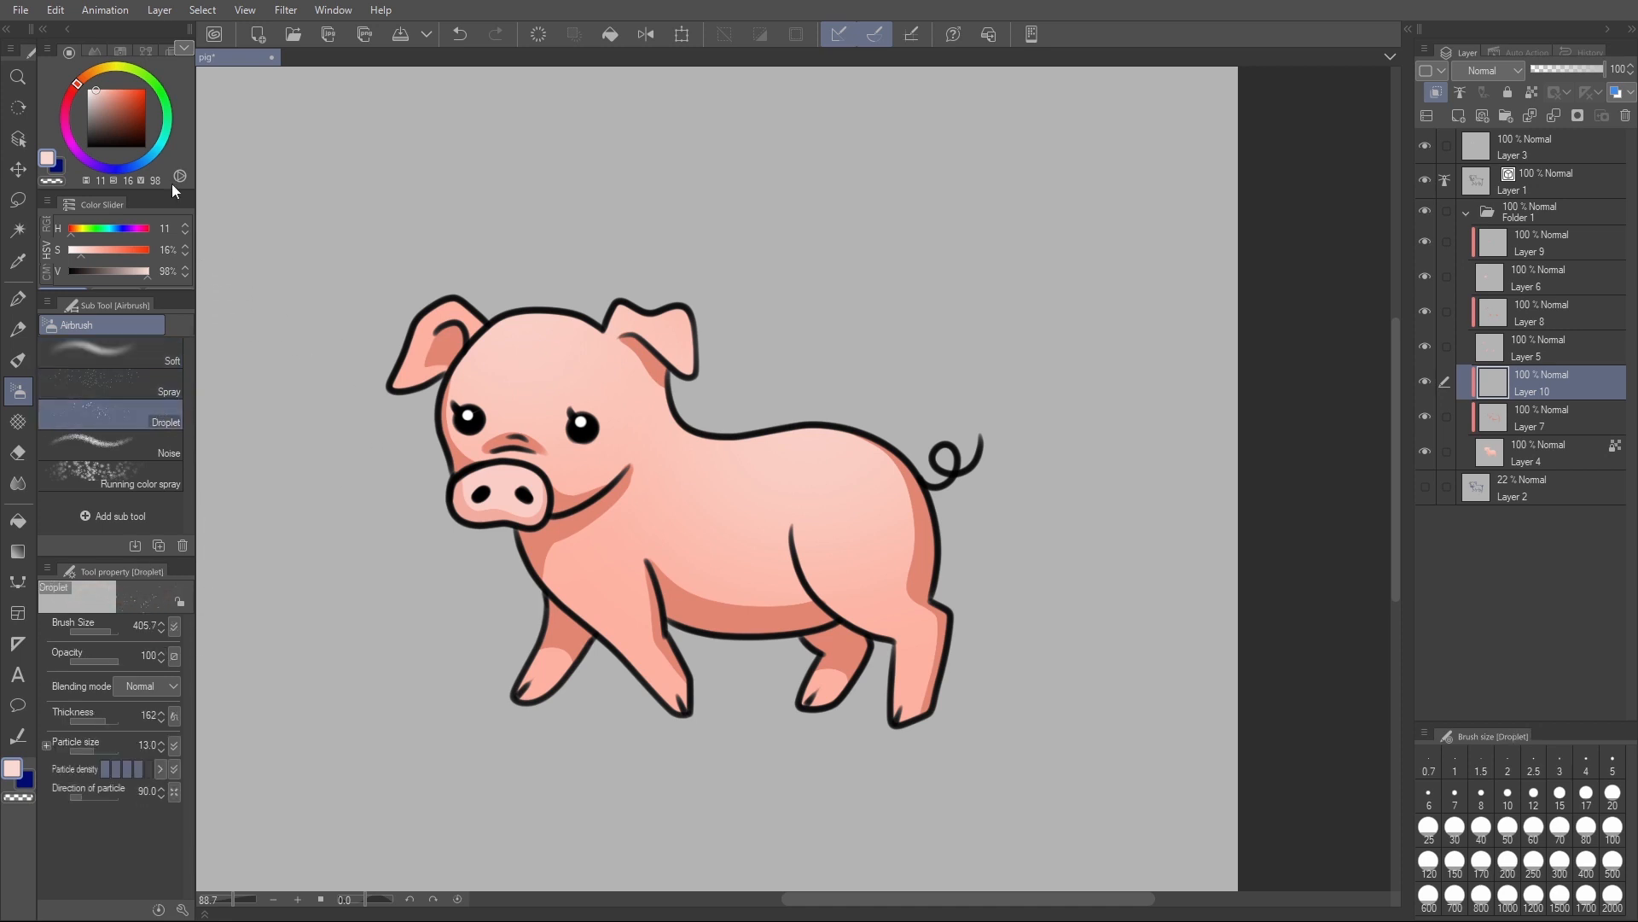
- Try near-white (H 11, S 7, V 99) droplet speckles on the back and head, and undo them
click(90, 88)
click(834, 442)
click(899, 399)
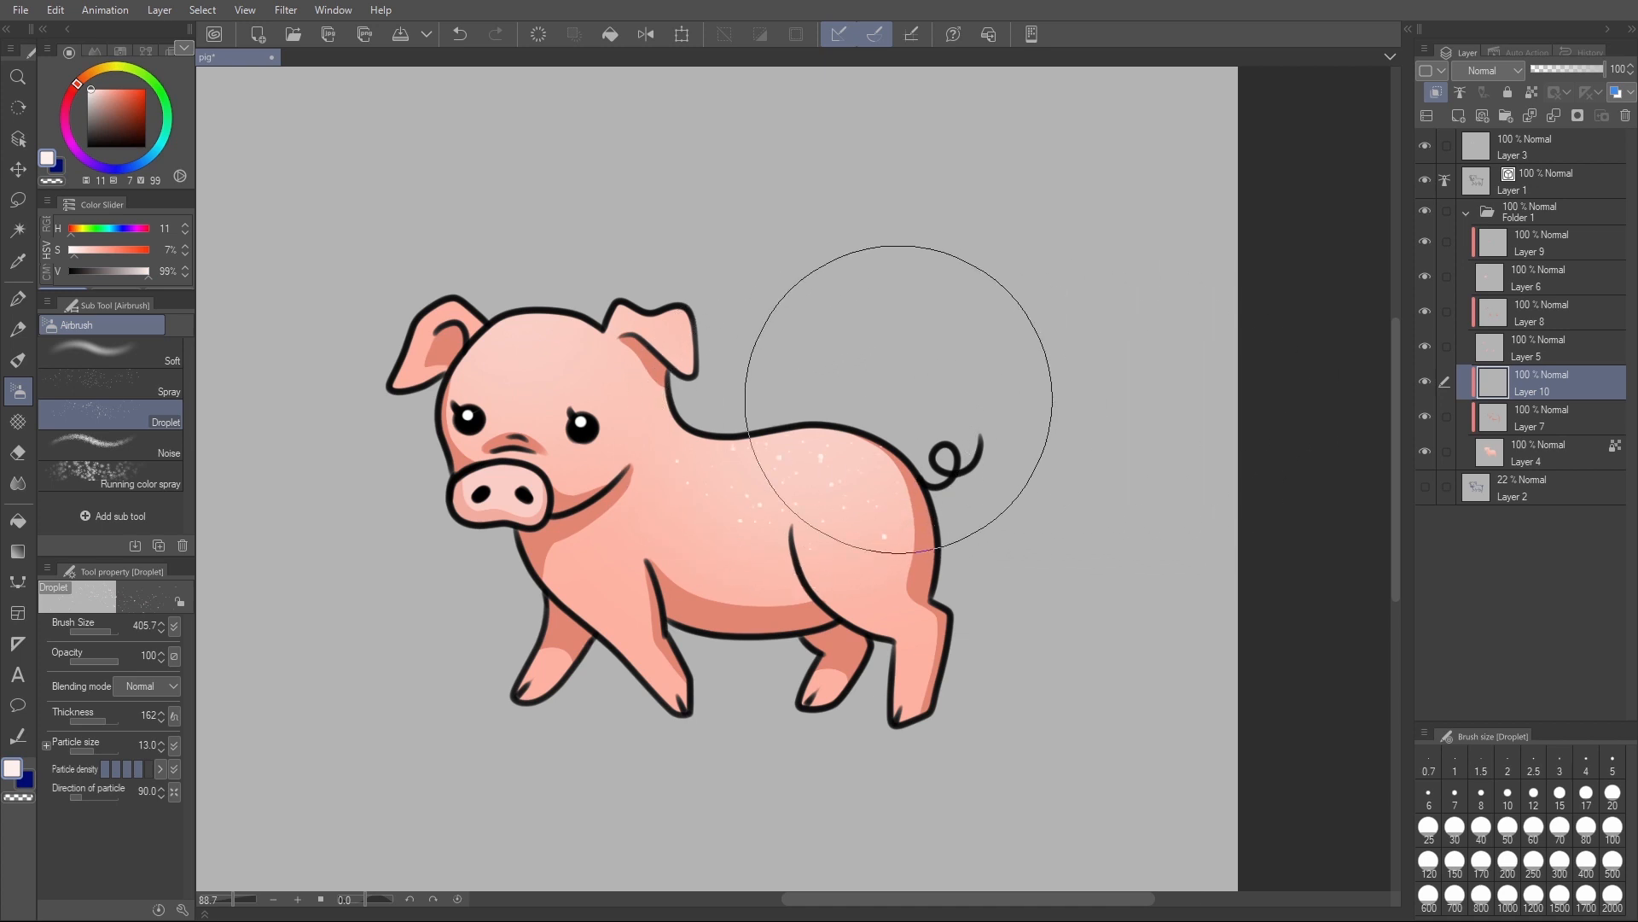
click(780, 419)
drag(622, 268, 546, 317)
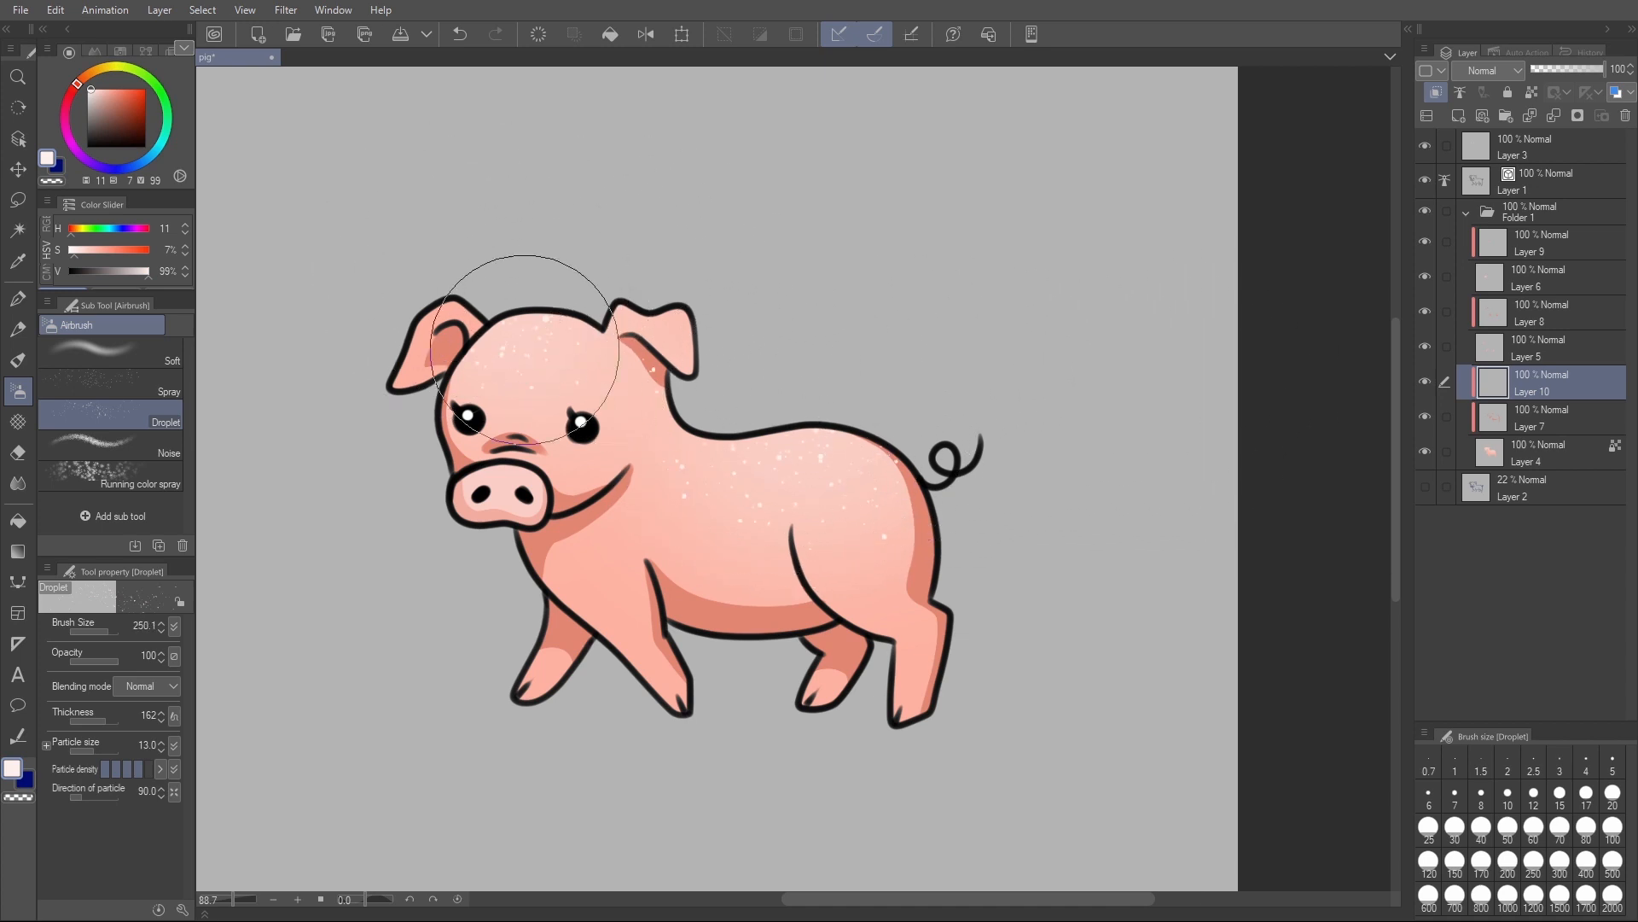
key(ctrl+z)
key(ctrl+z)
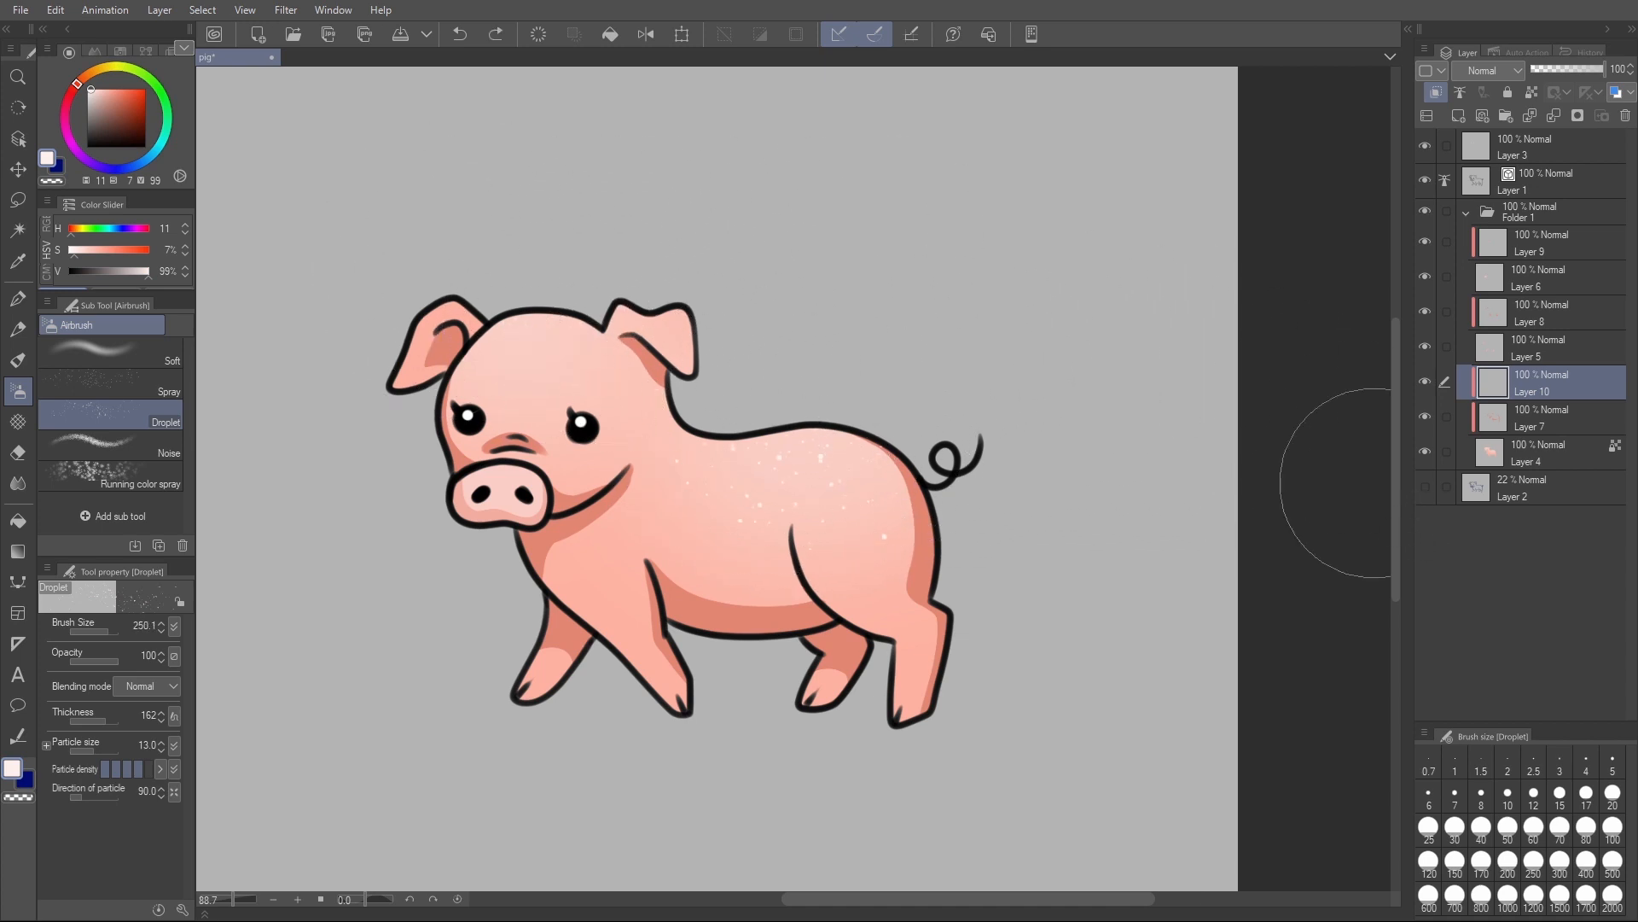
- Spray brownish (H 11, S 40, V 61) droplet speckles over the back, rump and forehead at brush size 250.1
click(110, 110)
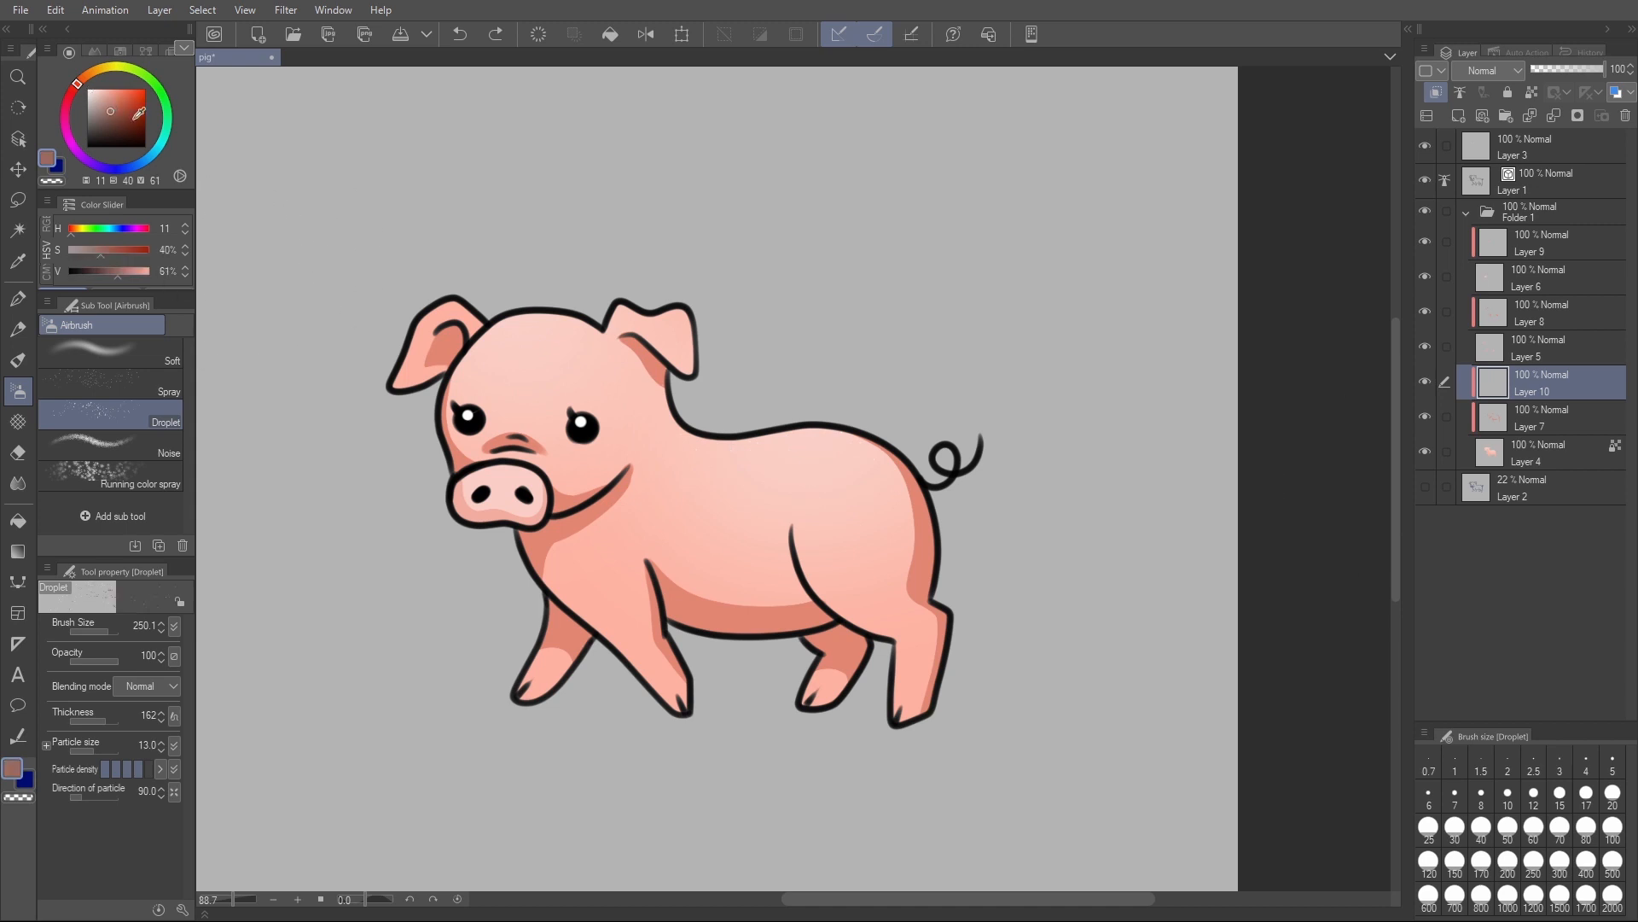
mouse_move(822, 512)
mouse_down()
mouse_move(750, 468)
mouse_move(922, 517)
mouse_up()
drag(543, 311, 533, 325)
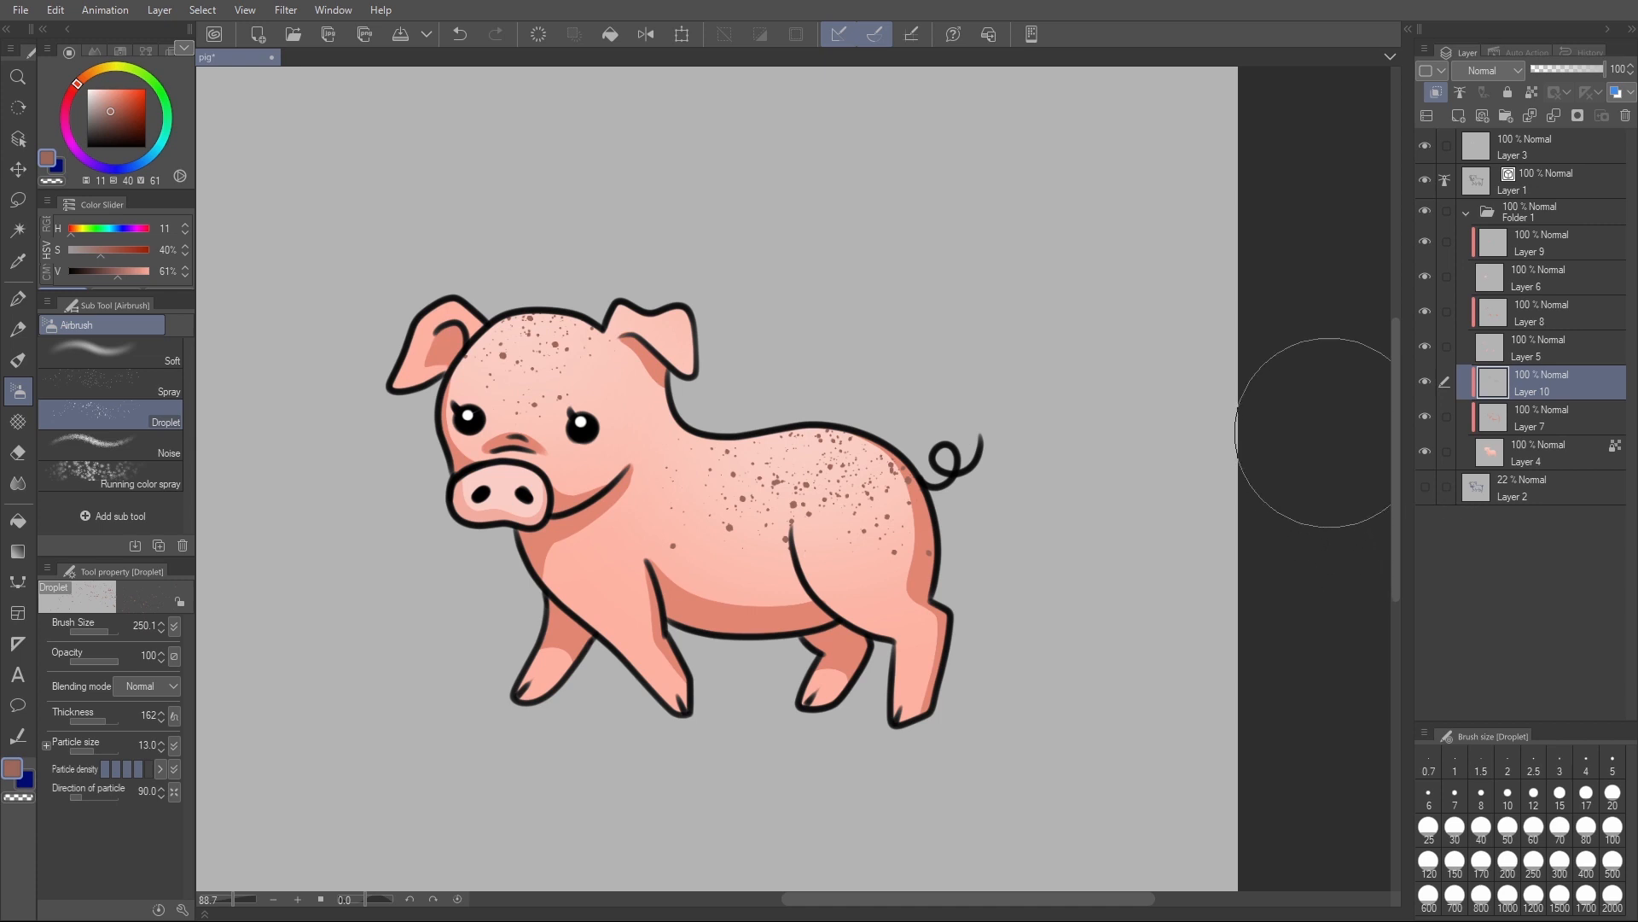
scroll(776, 472, down, 2)
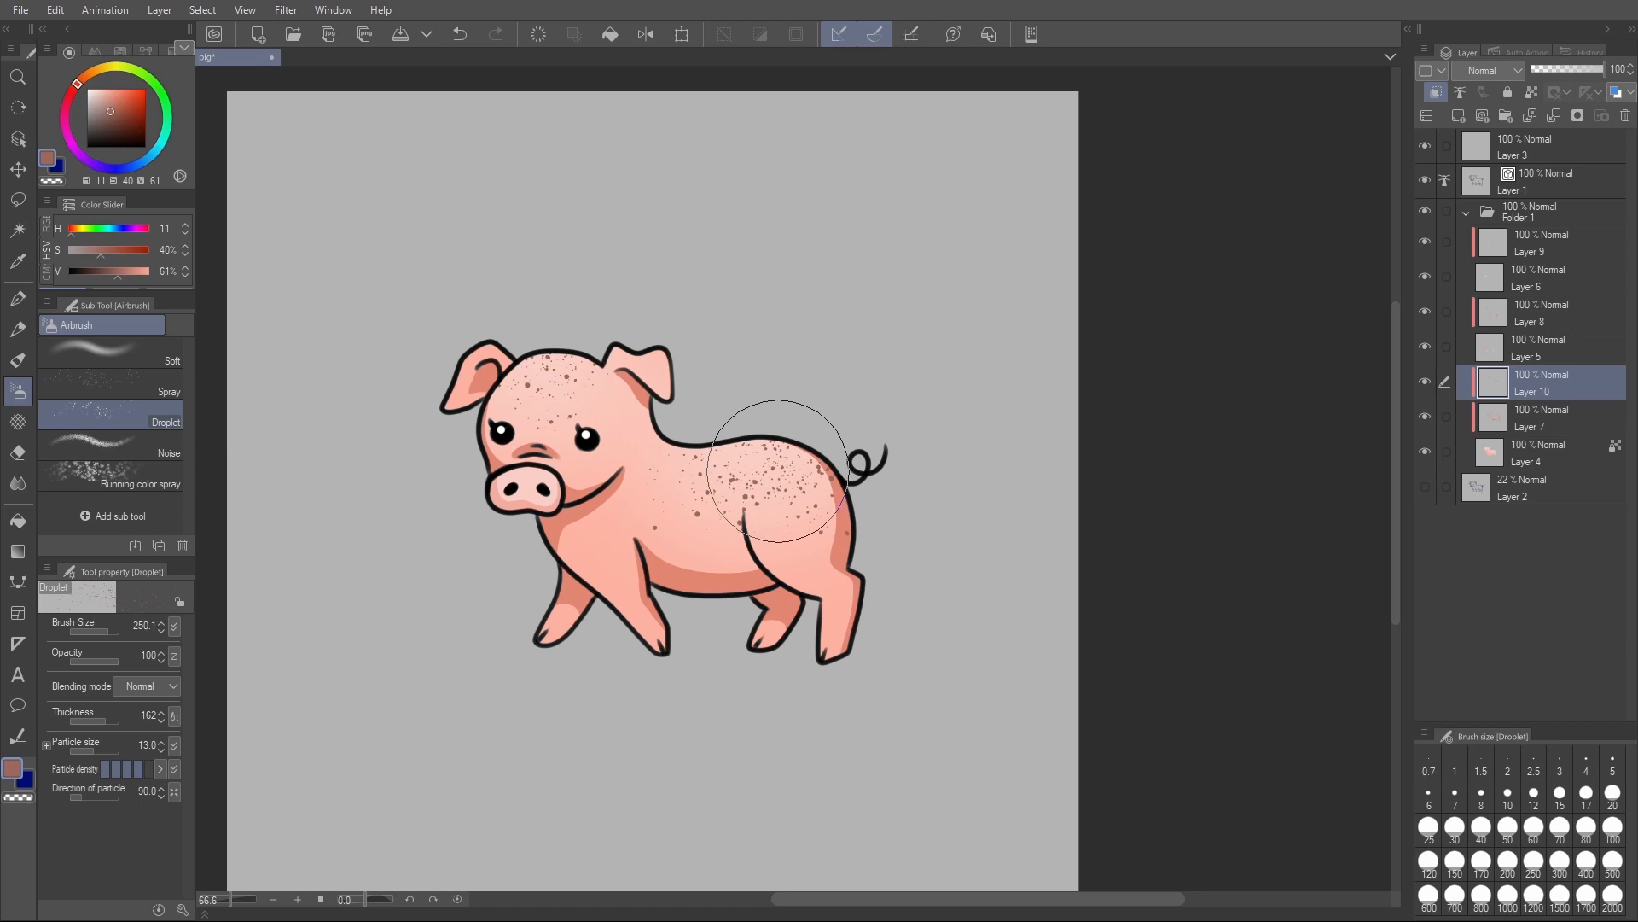
- Undo the brownish droplet speckles on the head and body
scroll(814, 444, down, 3)
scroll(727, 469, up, 5)
scroll(802, 448, down, 2)
scroll(803, 443, up, 2)
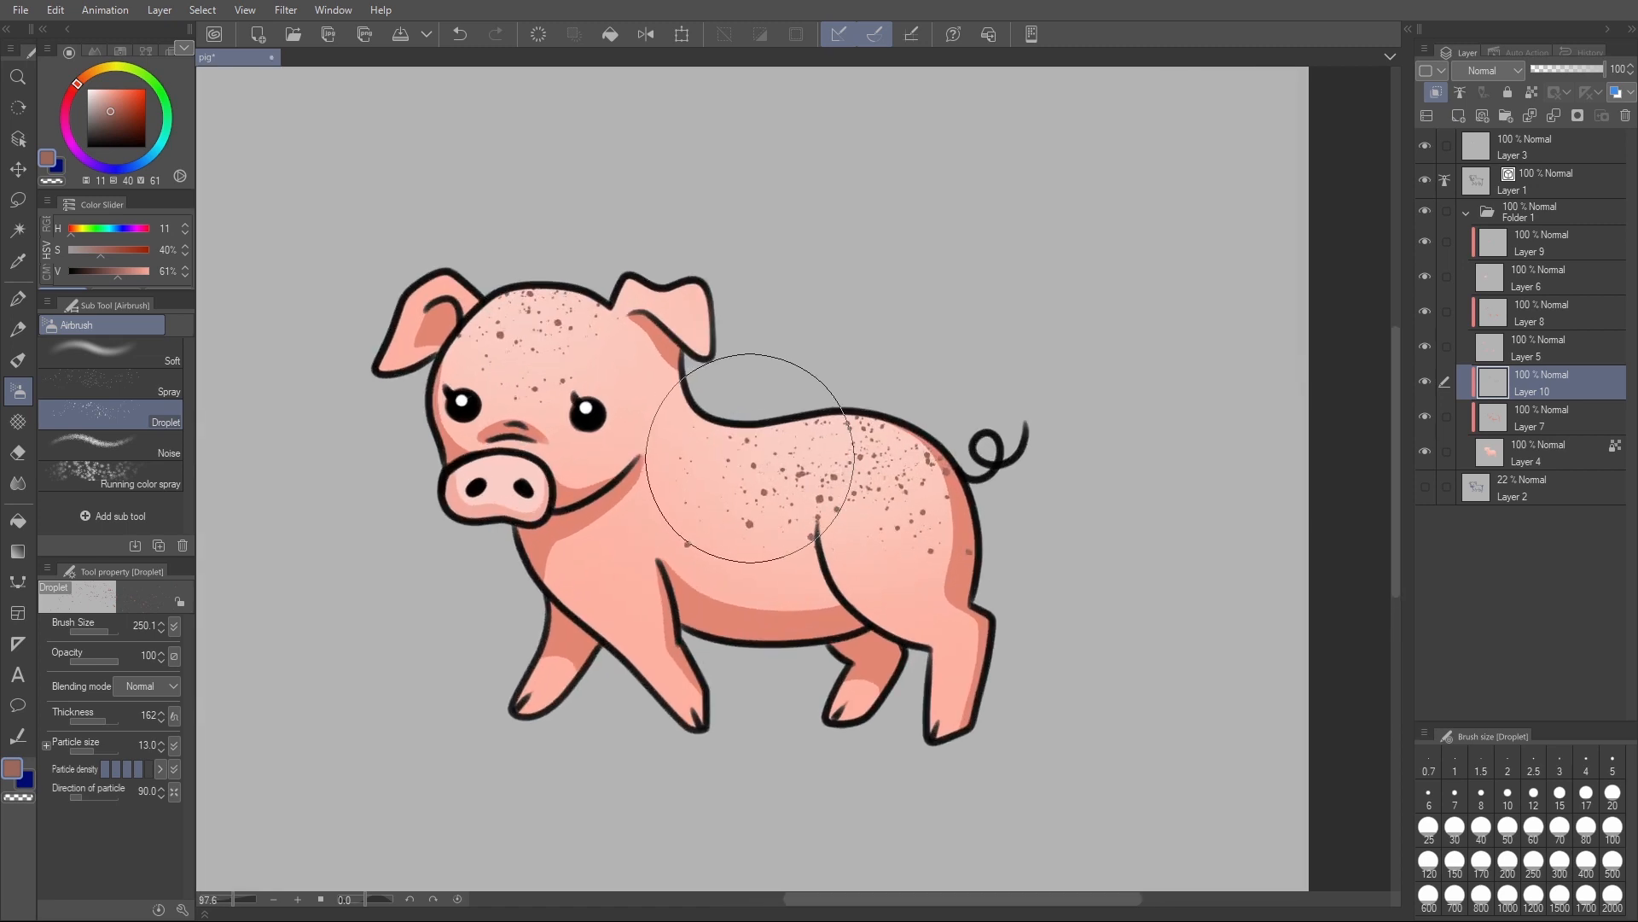
key(ctrl+z)
scroll(1174, 529, down, 1)
- Set the Round mixing brush to white (H 11, S 0, V 100) and clear the faint test dabs from Layer 10
click(98, 91)
key(b)
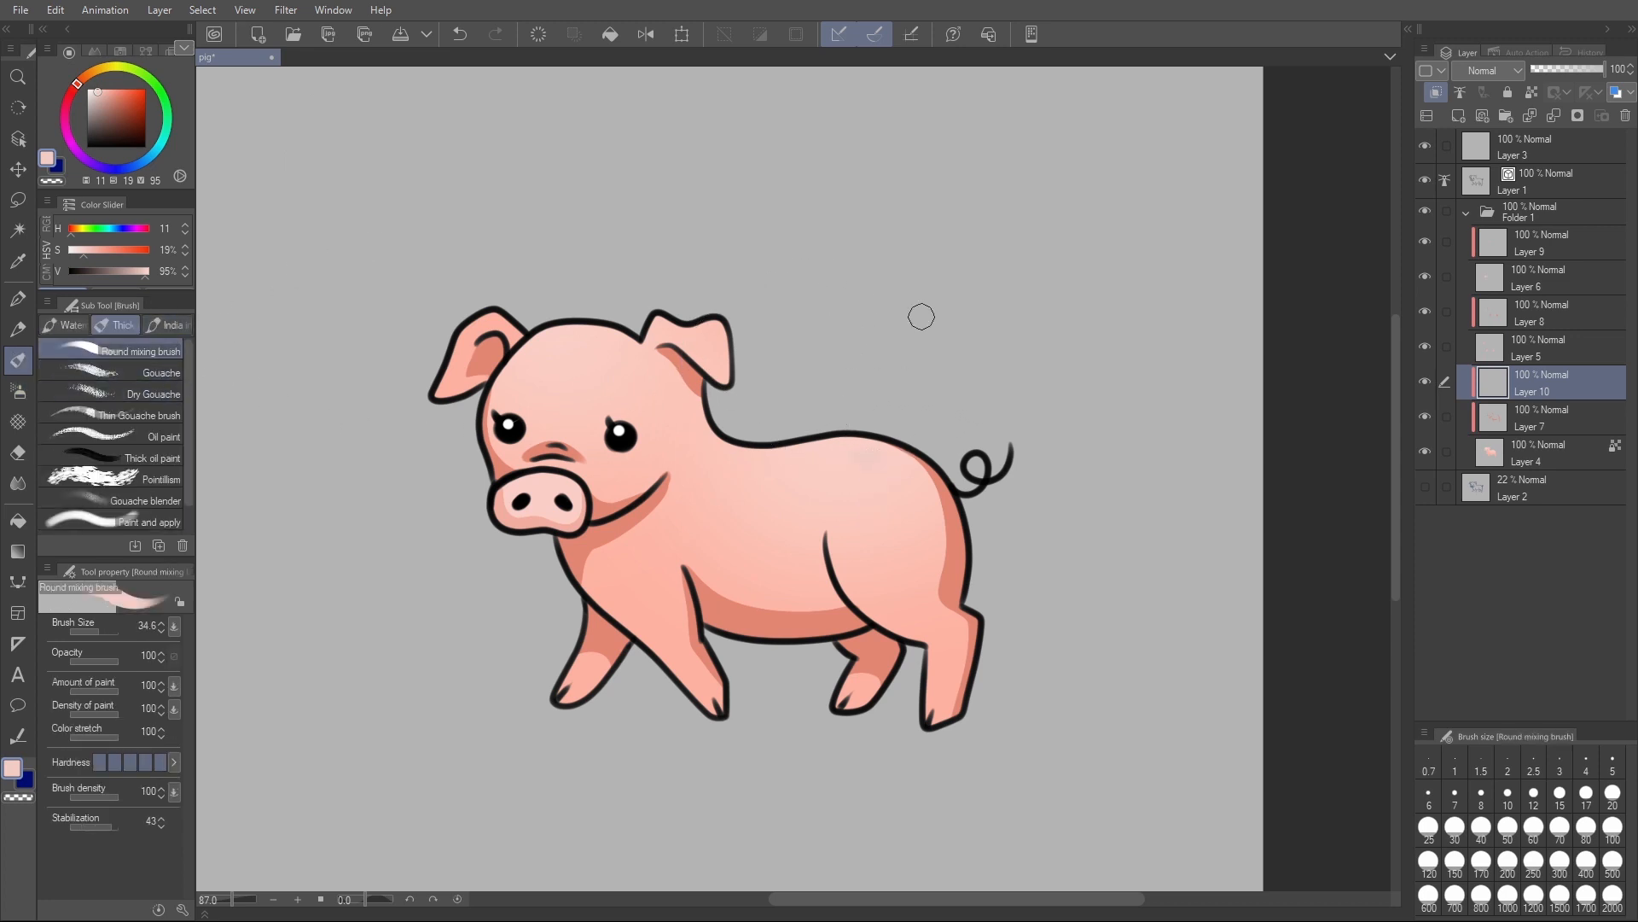
drag(91, 118, 85, 86)
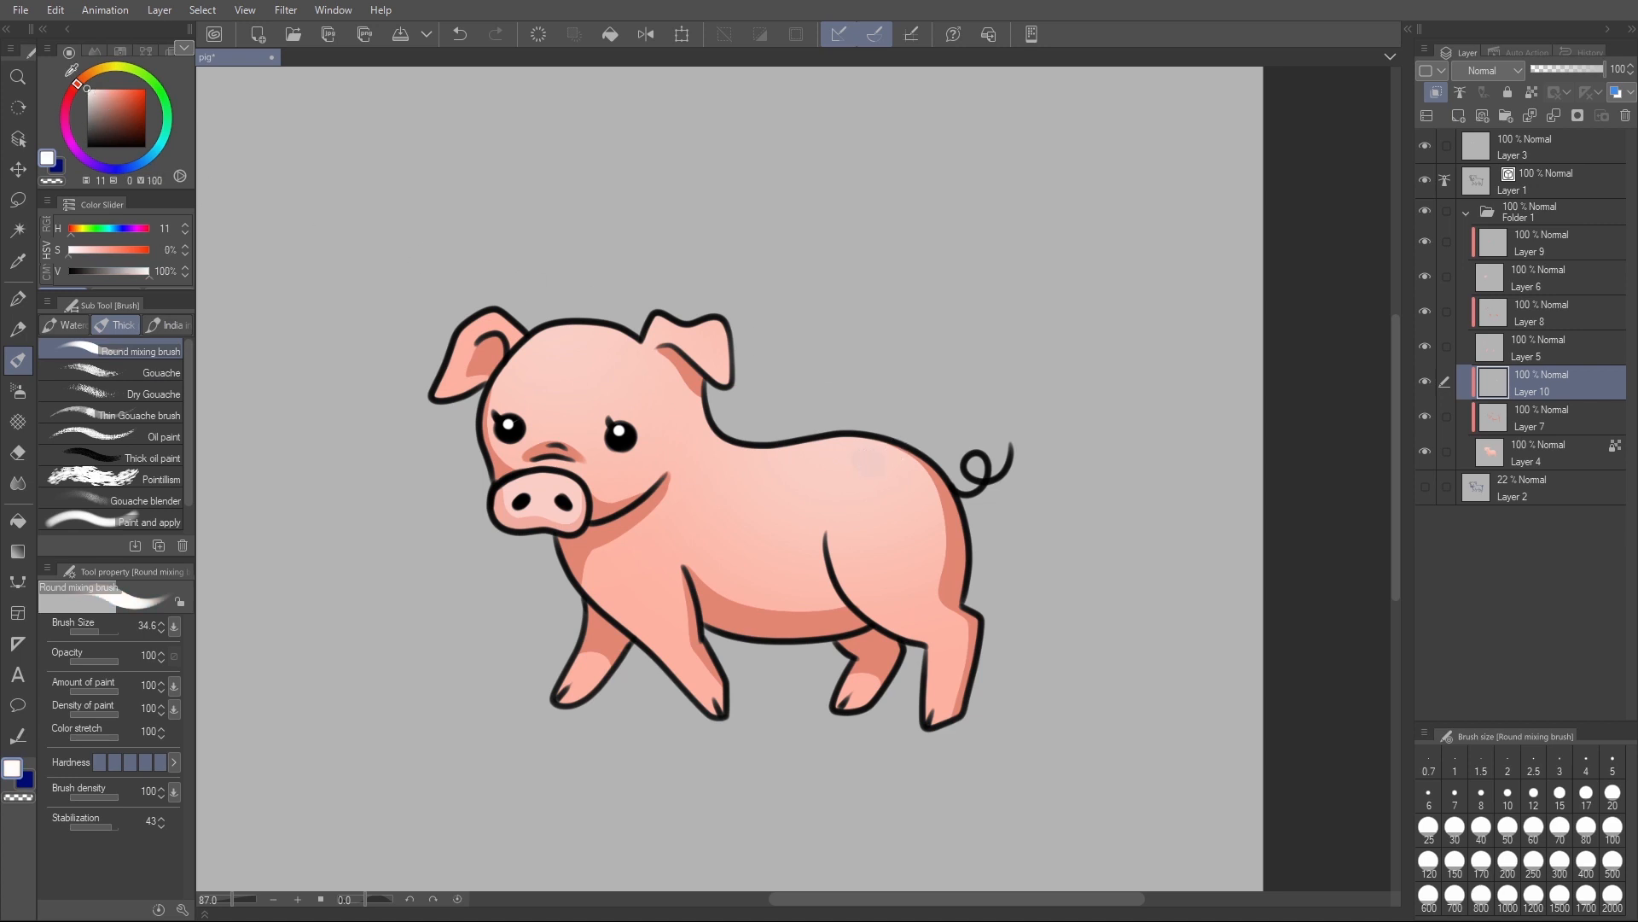
click(538, 35)
- Add a clipped layer above Layer 9 and paint white highlight spots on the forehead, ear, snout, chest, rump and hind leg
drag(866, 459, 882, 461)
click(898, 466)
key(ctrl+z)
ctrl+alt+drag(915, 482, 902, 474)
click(893, 461)
click(601, 593)
click(1541, 247)
key(ctrl+shift+n)
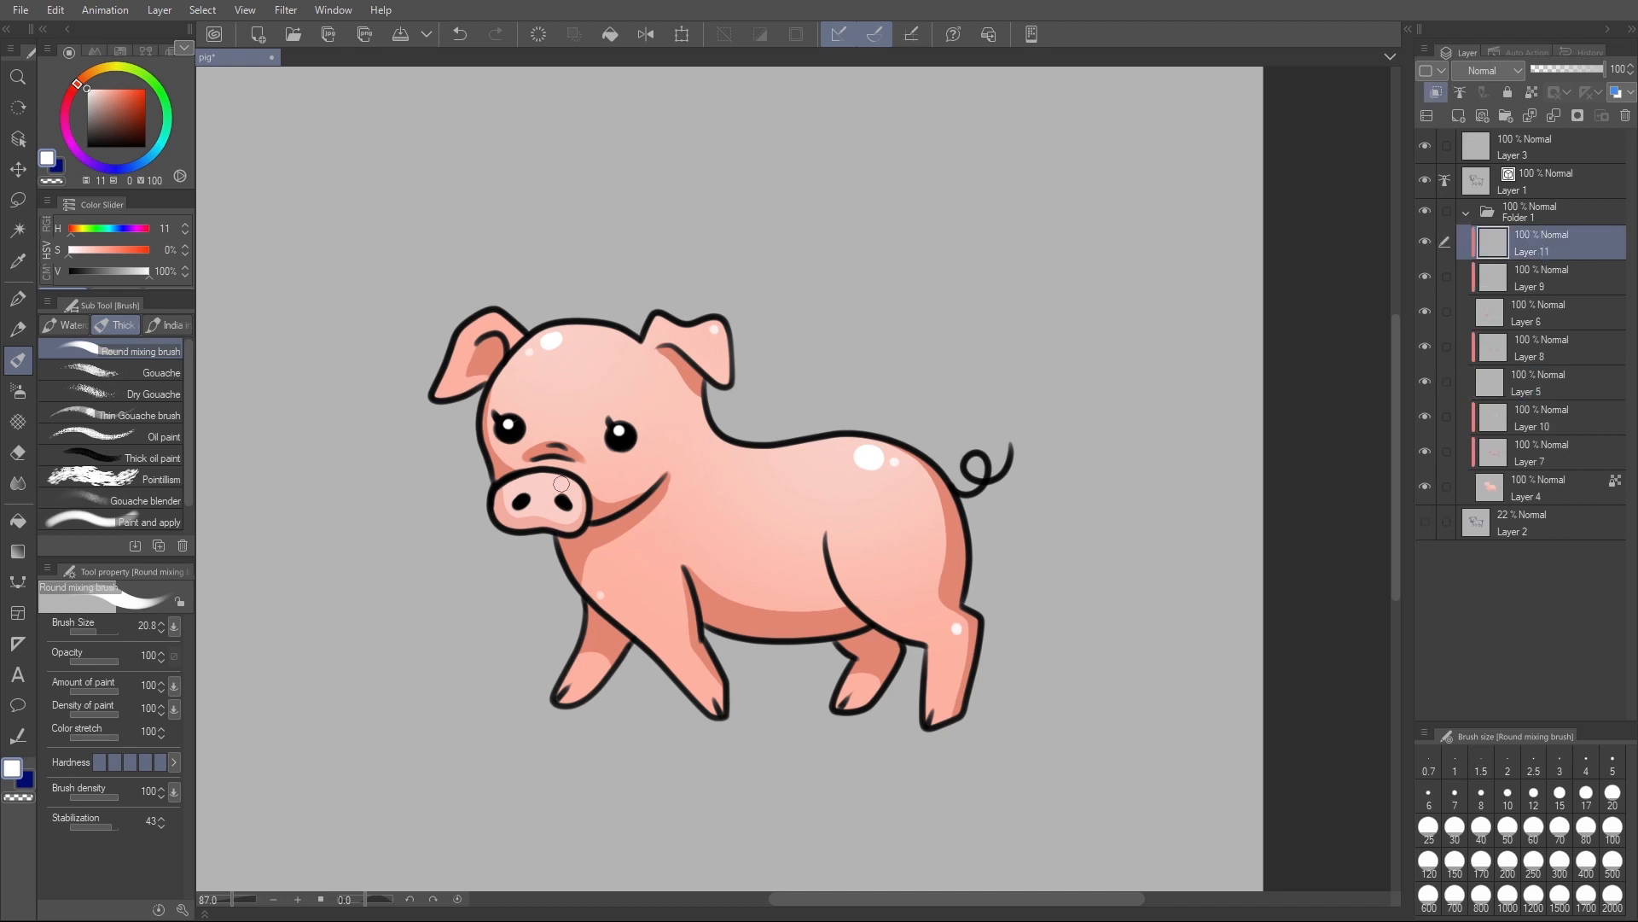
key(ctrl+z)
- Add a new layer directly above the line art on Layer 1
click(1425, 178)
click(1425, 178)
click(1427, 145)
click(1536, 182)
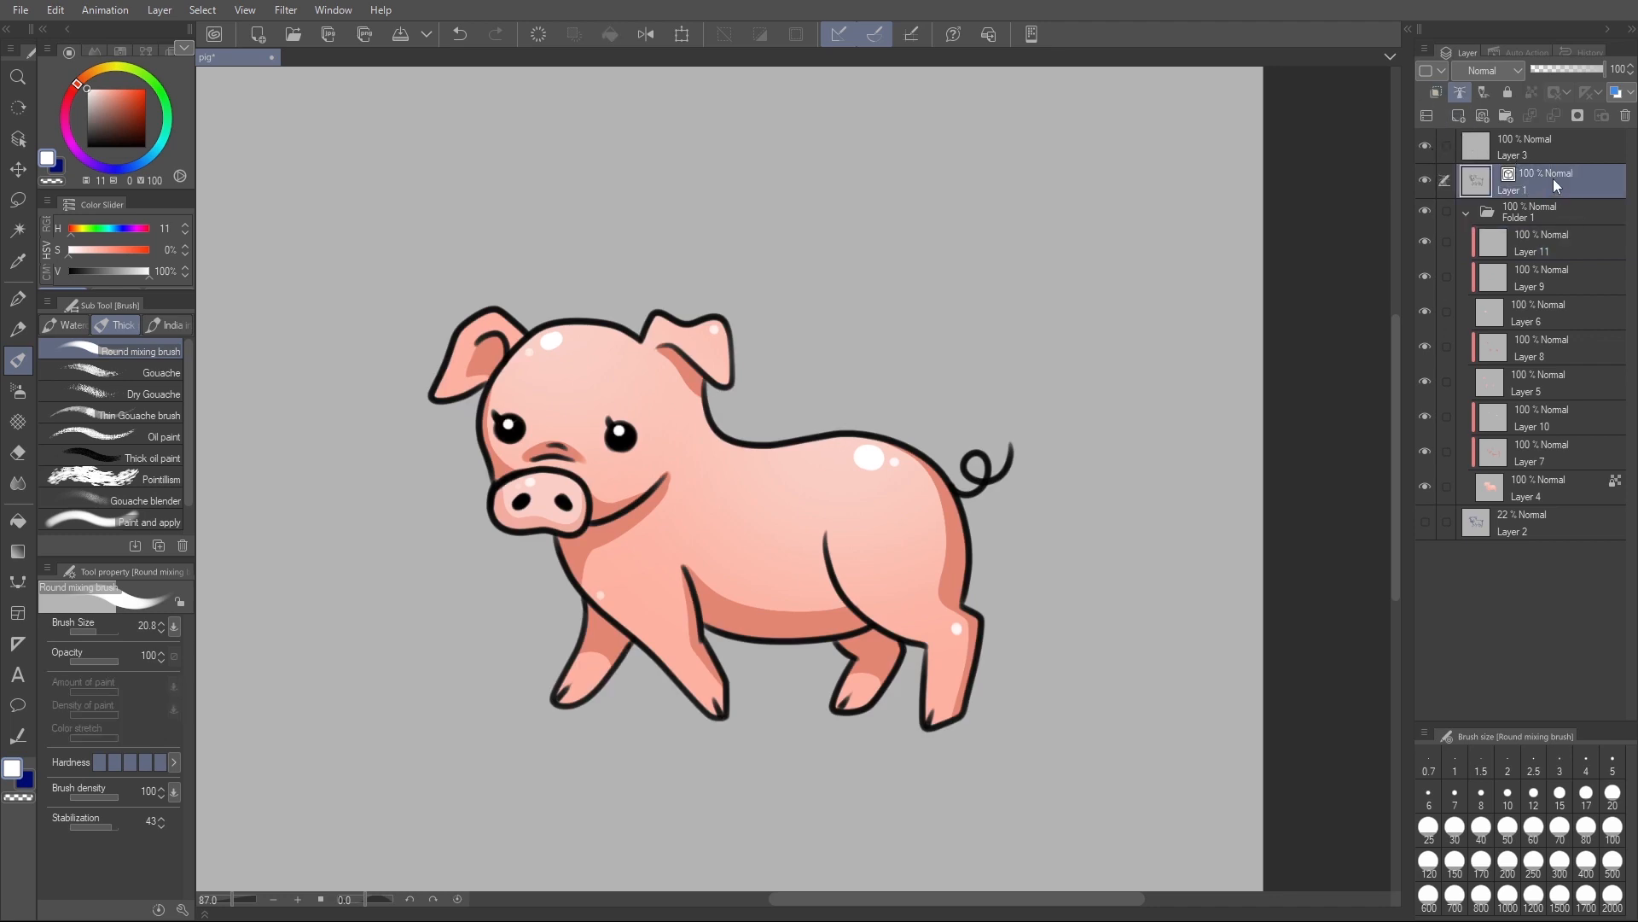
key(ctrl+shift+n)
click(1426, 216)
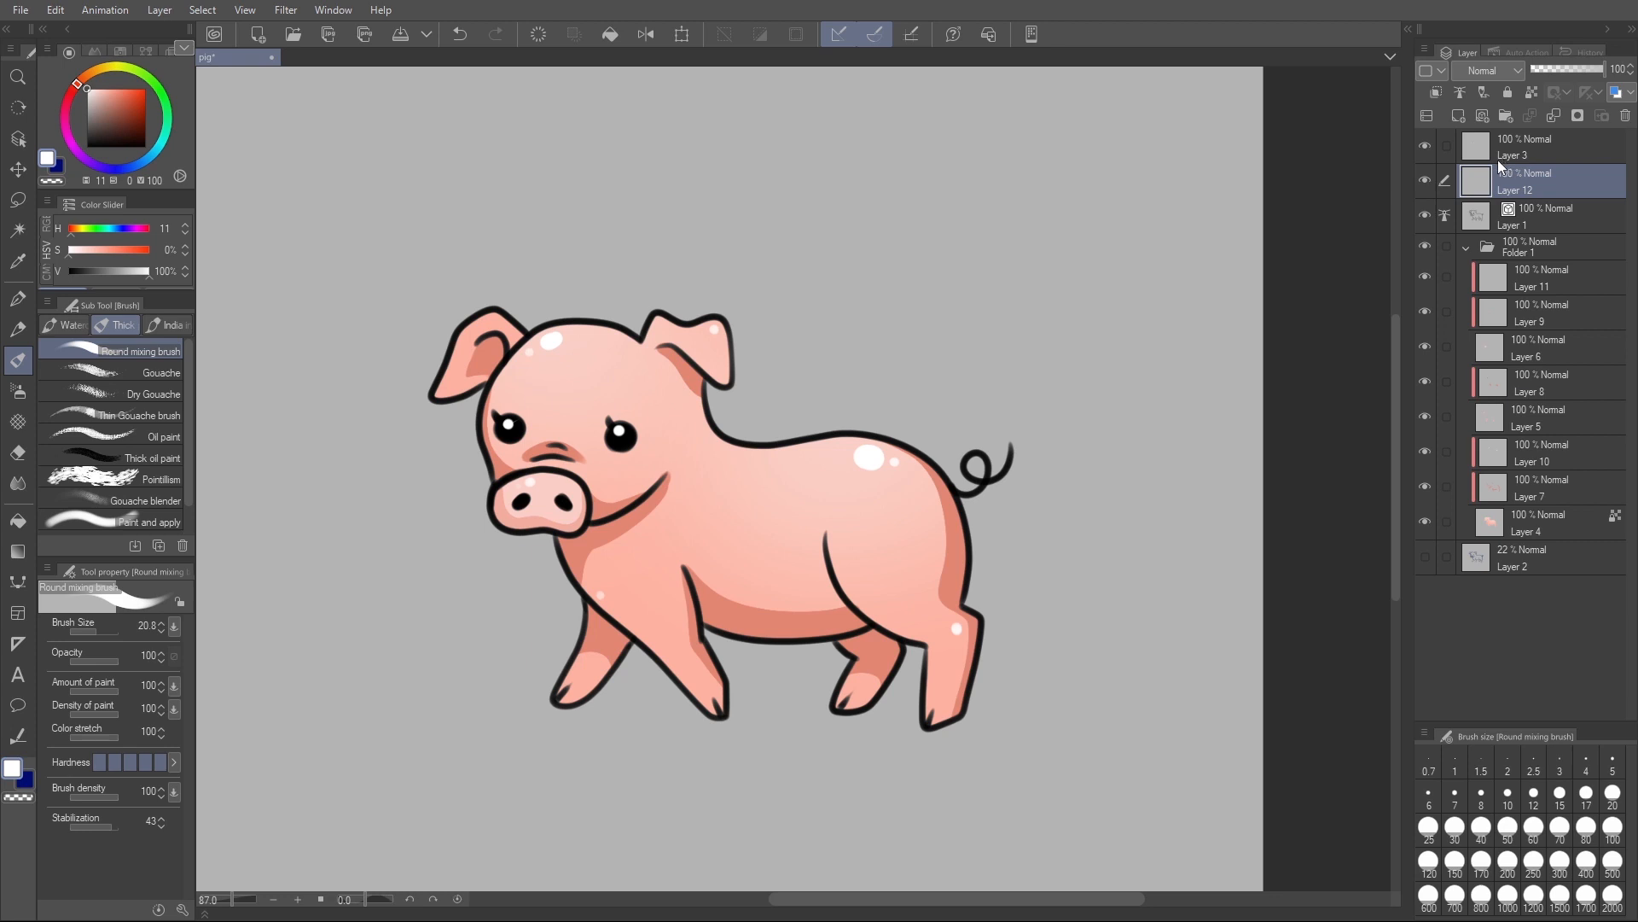
- Paint orange-red (H 11, S 73, V 95) irises in both eyes on Layer 12 and set the layer's opacity to 69%
click(117, 90)
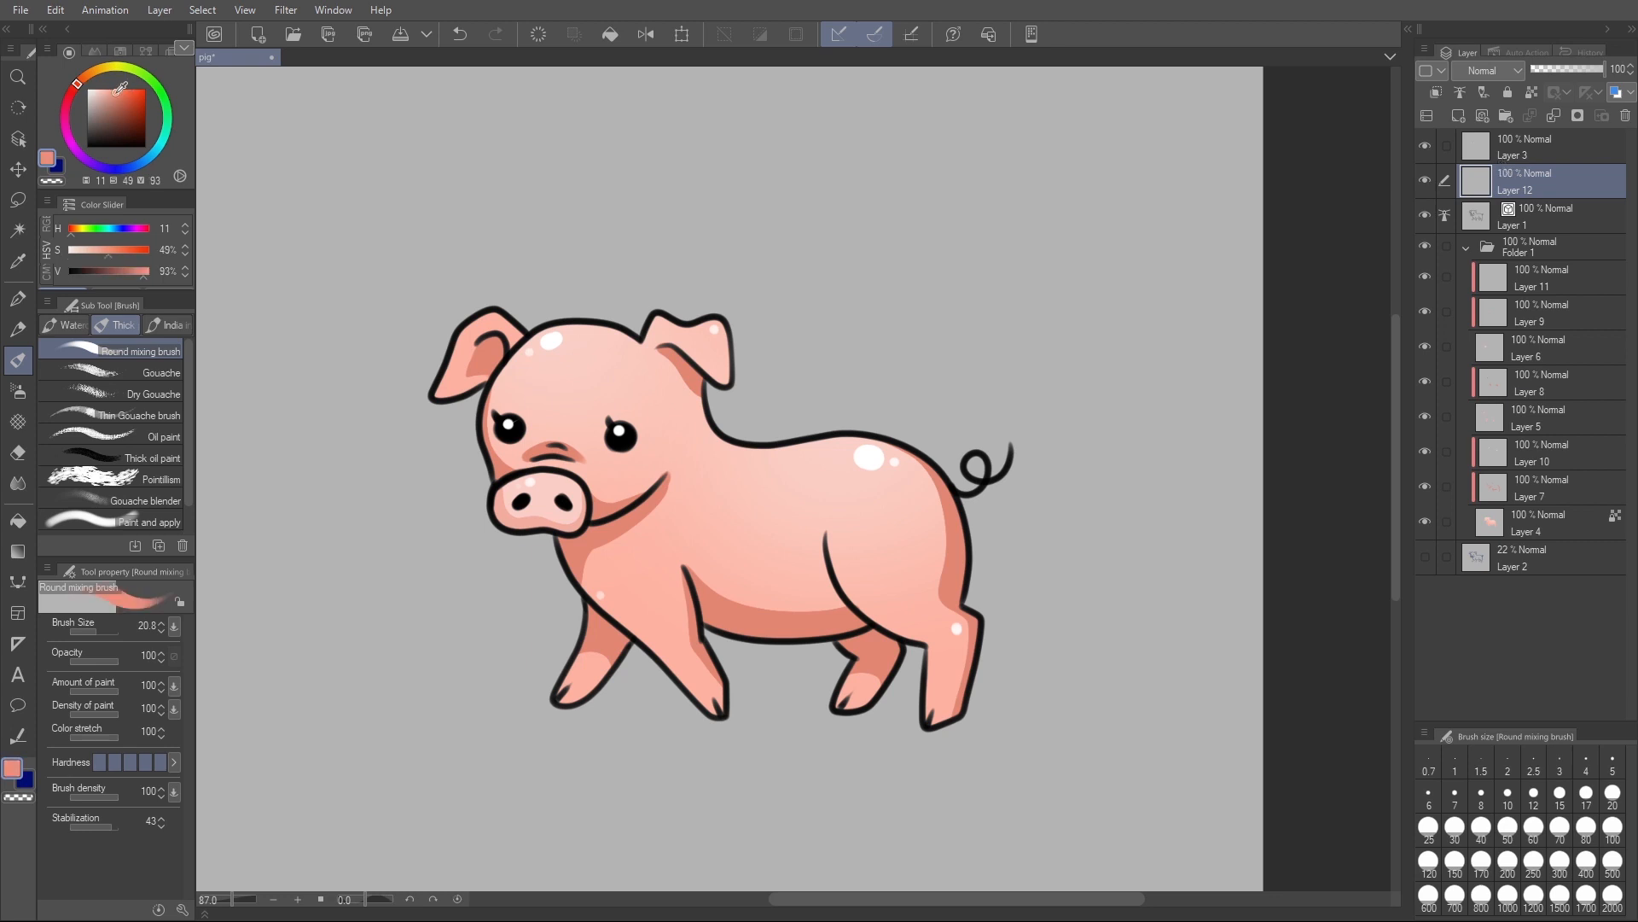
click(129, 91)
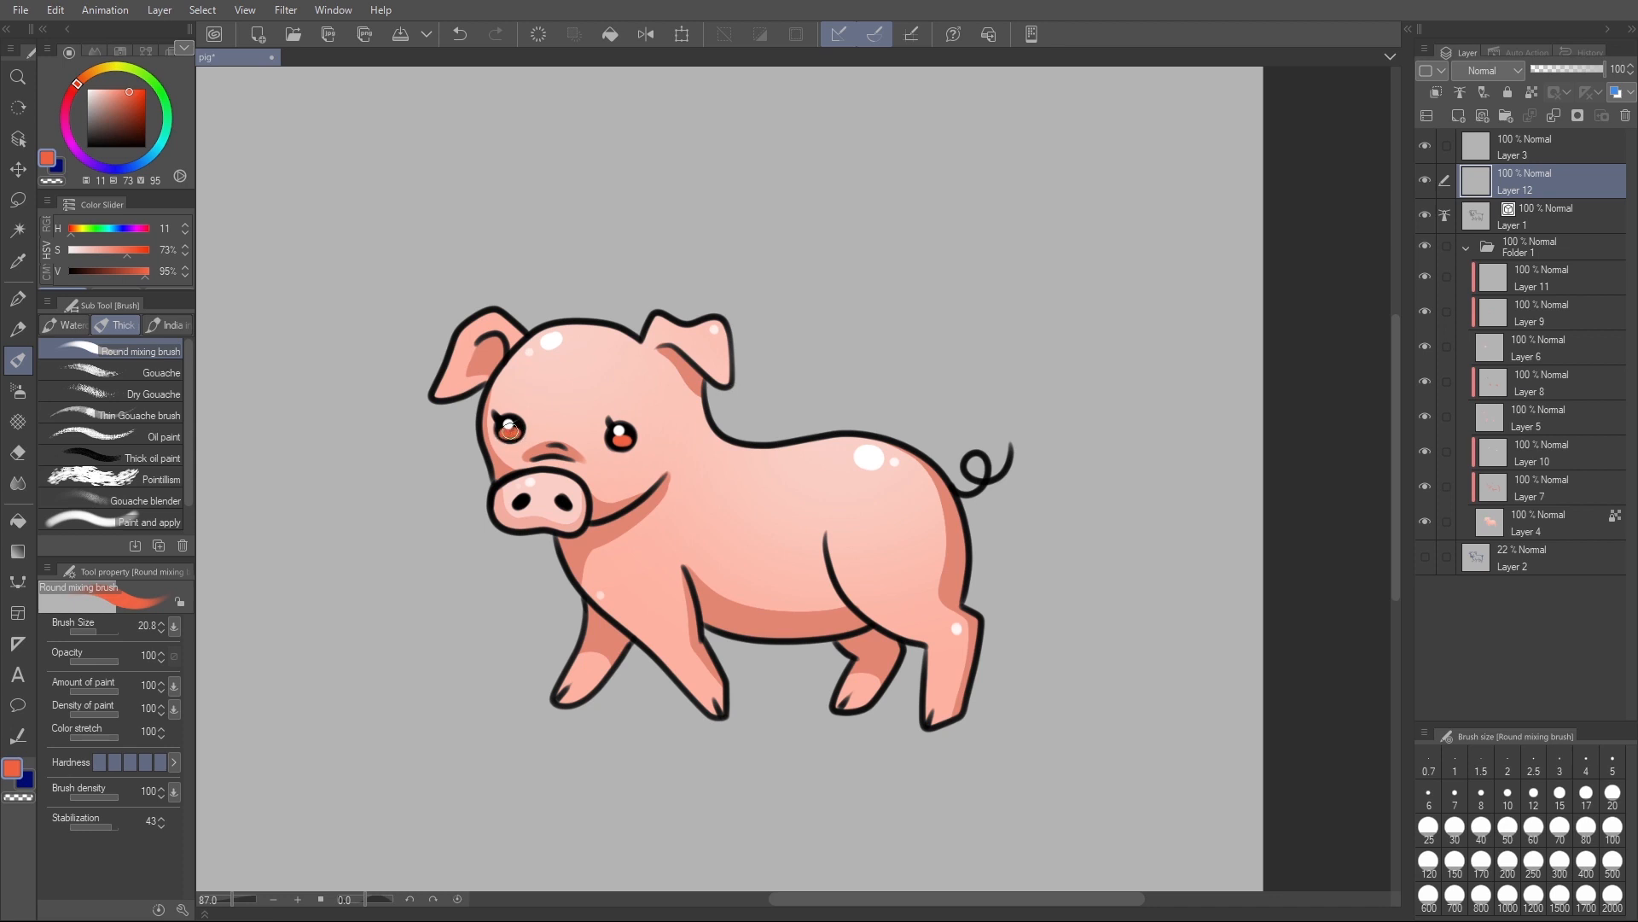
scroll(567, 458, up, 5)
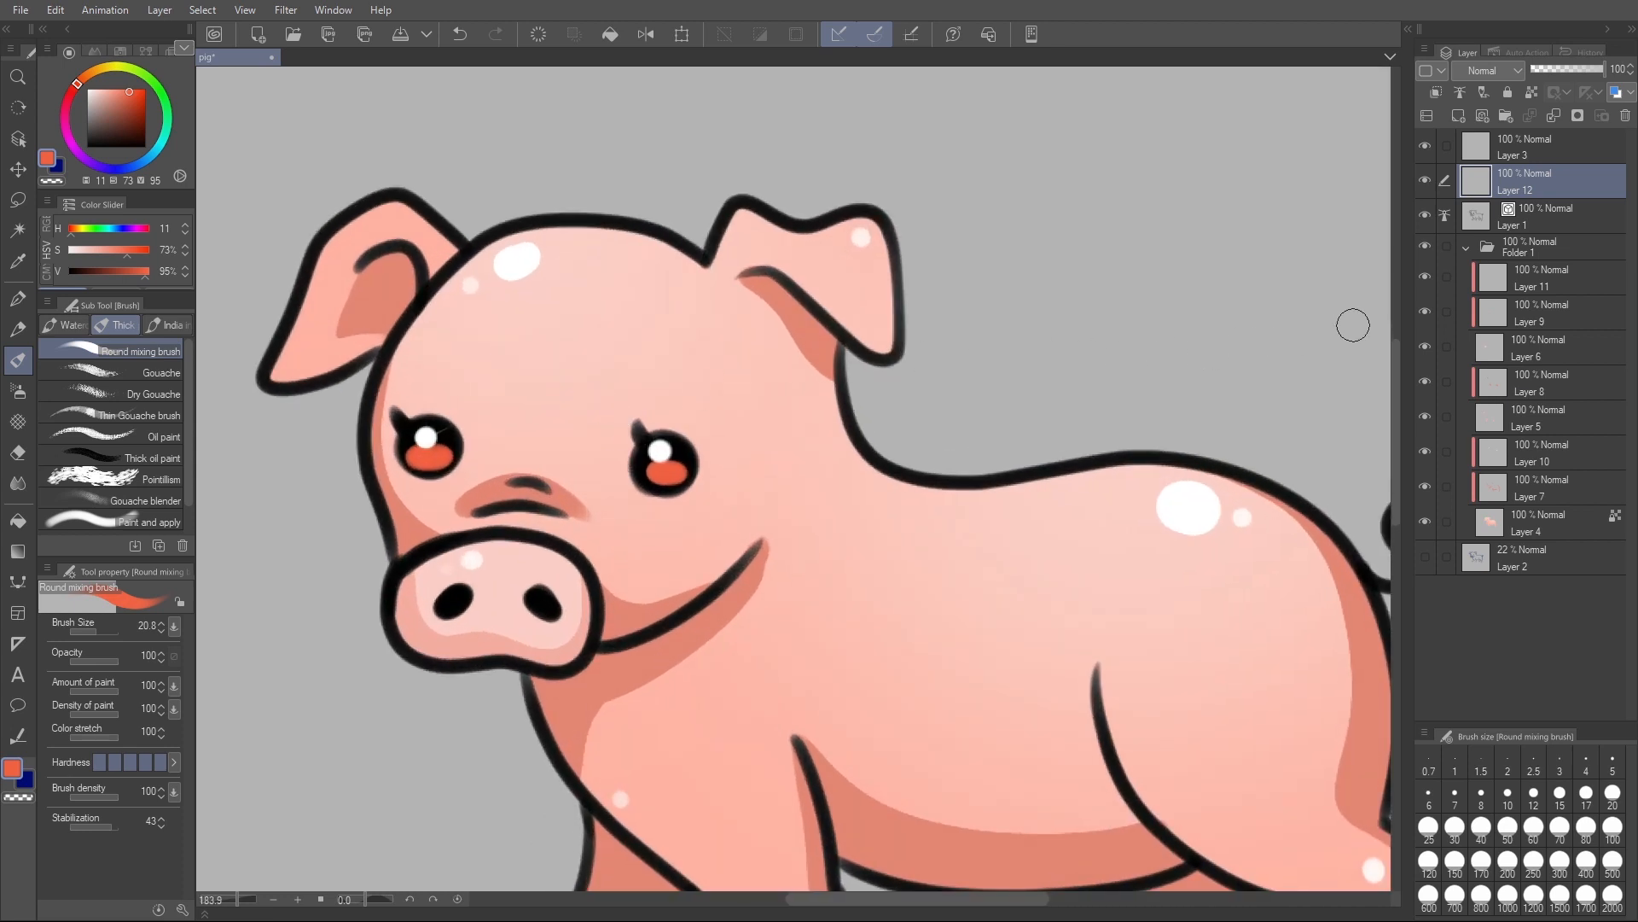
mouse_move(1565, 69)
mouse_down()
mouse_move(1540, 75)
mouse_move(1569, 75)
mouse_up()
click(1582, 72)
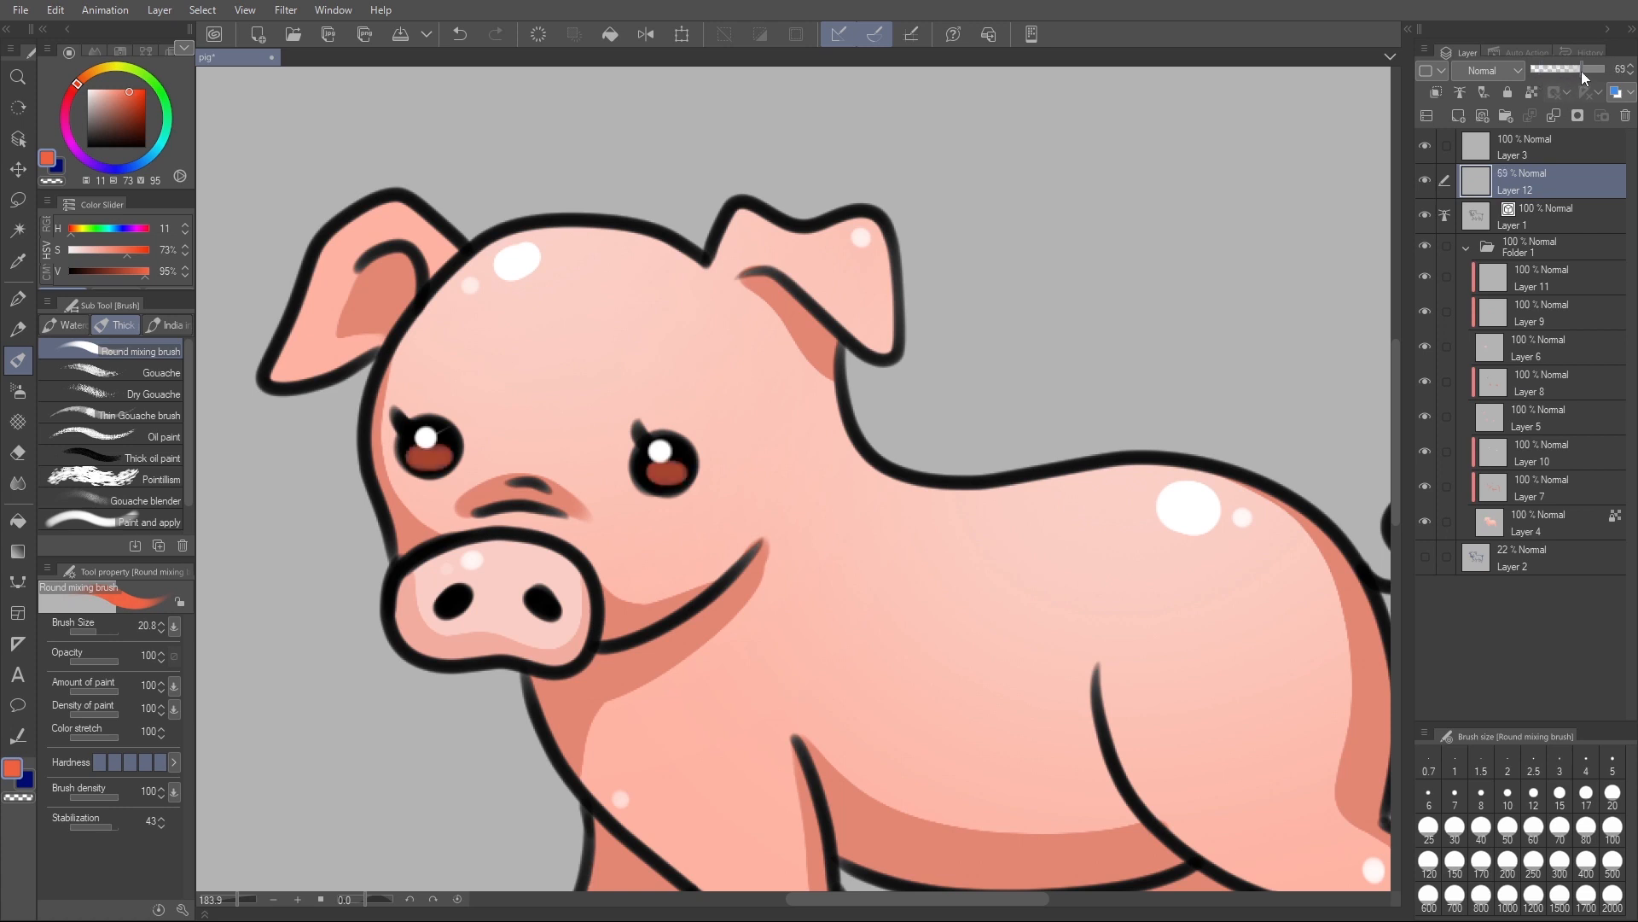
- Add a new layer above Layer 1 and clip it to the line art
scroll(1156, 570, down, 3)
drag(1207, 541, 926, 553)
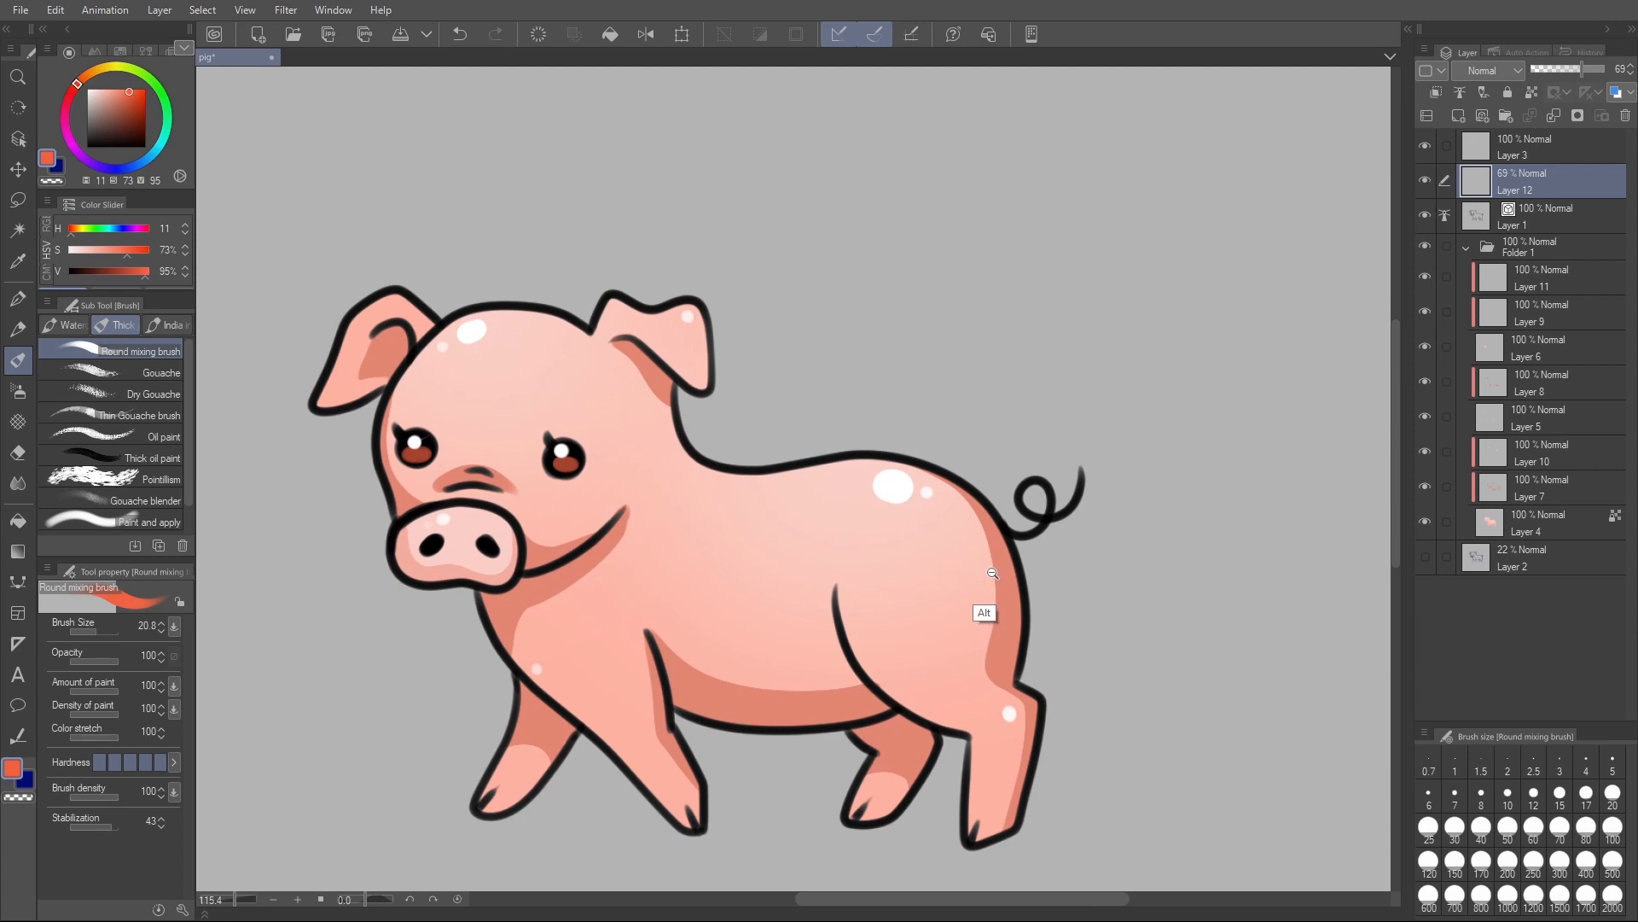
scroll(982, 606, down, 1)
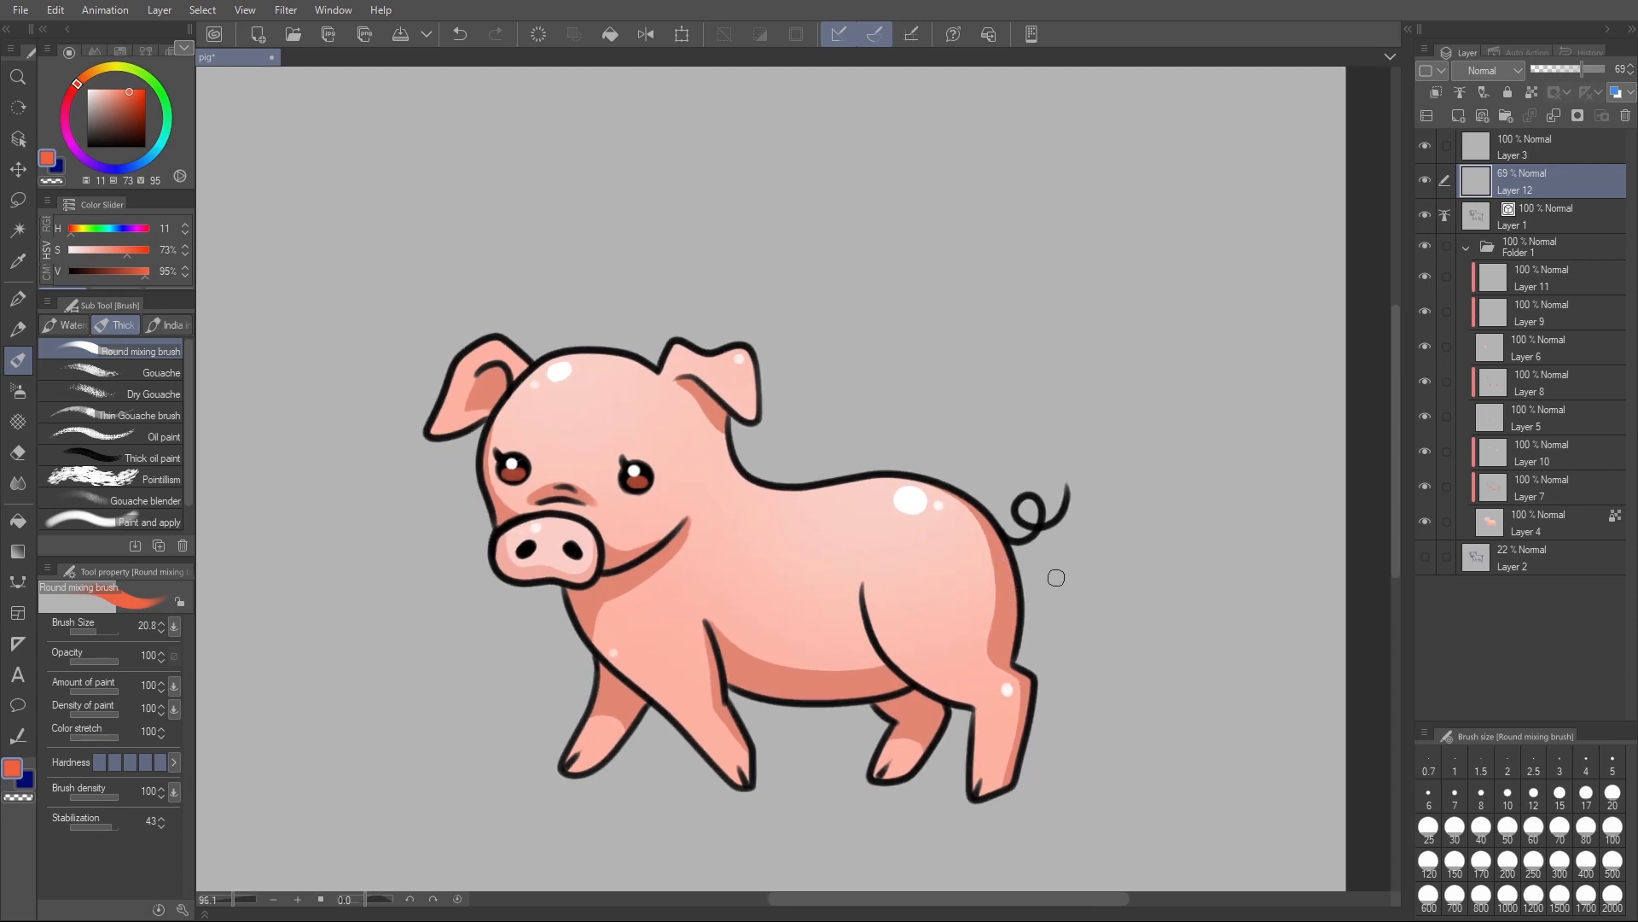
click(1543, 218)
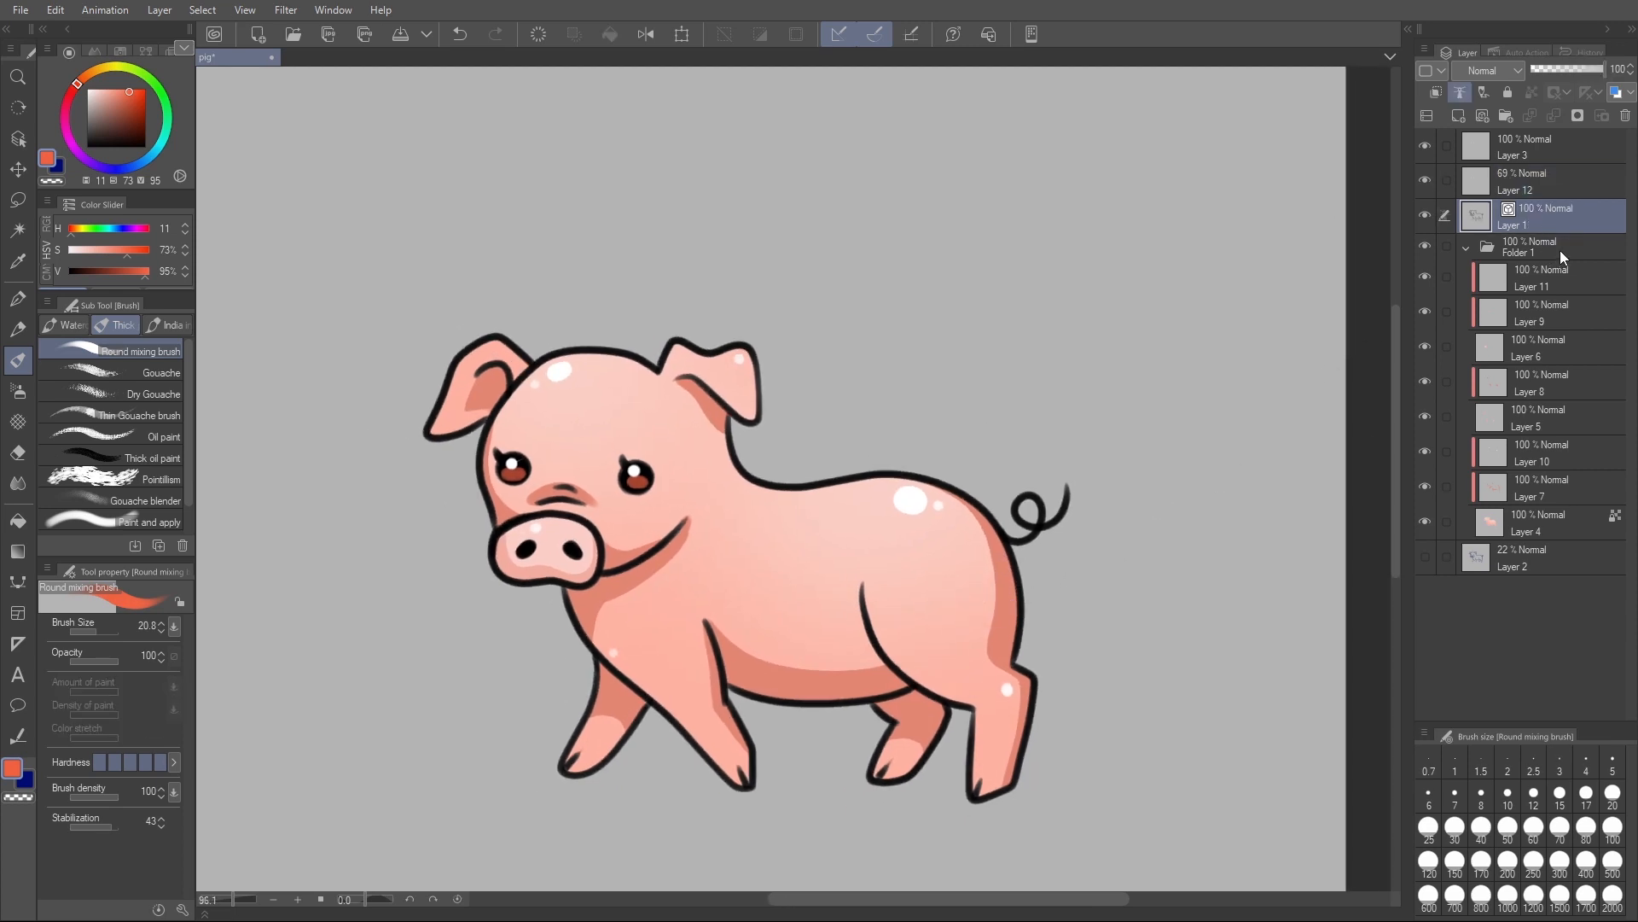
key(ctrl+shift+n)
key(ctrl+alt+g)
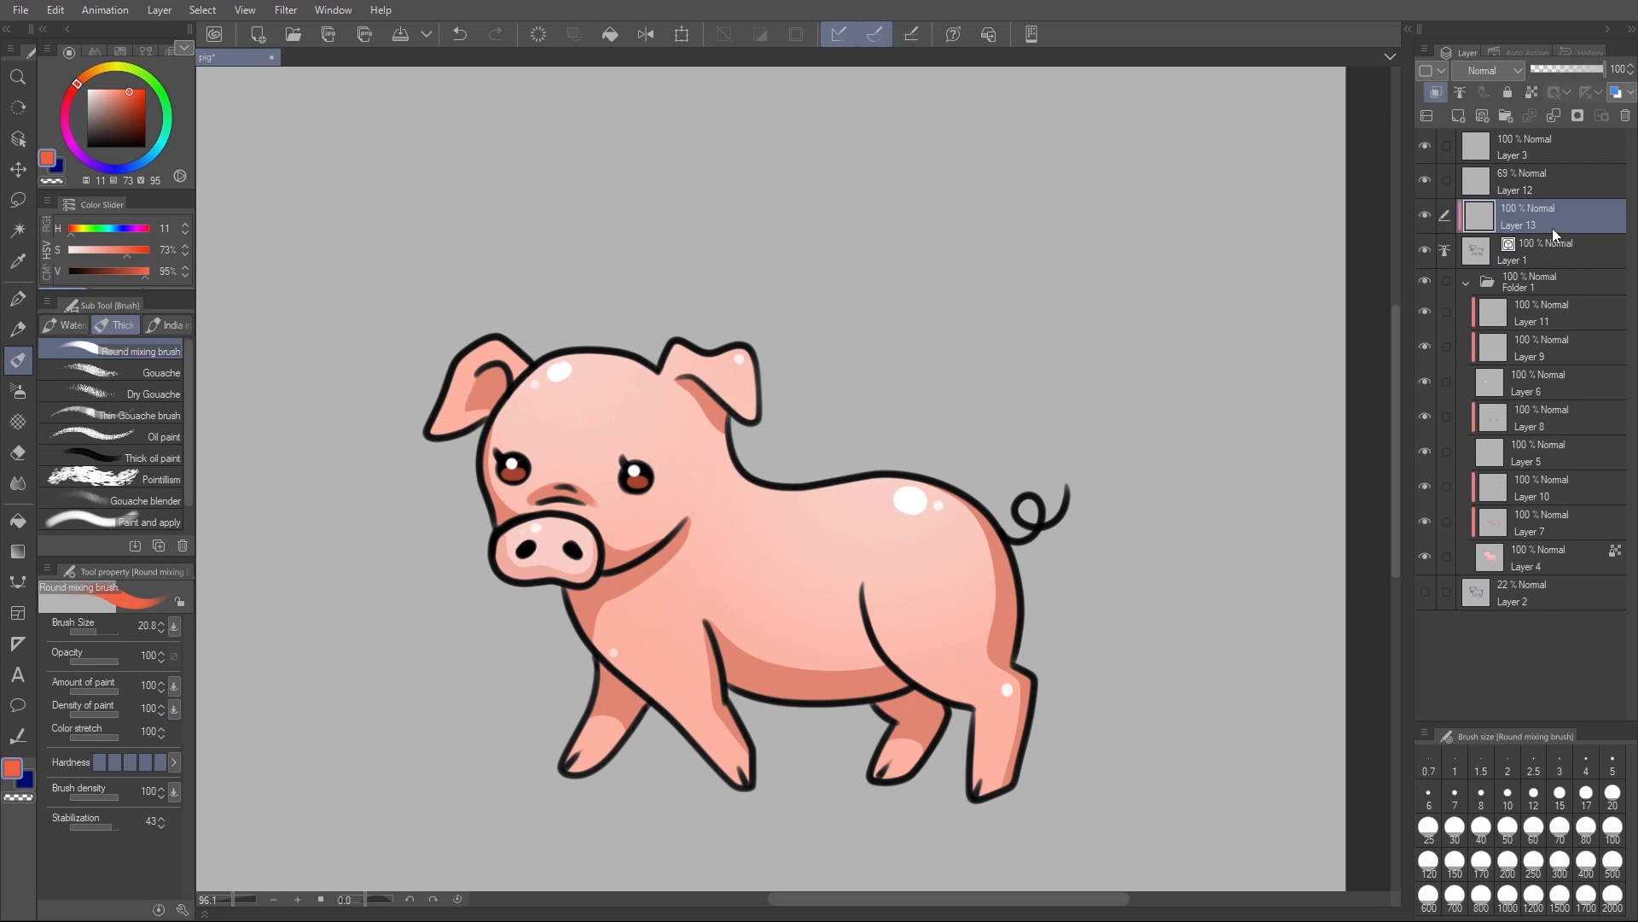
- Tint the line art of the face, legs, belly, tail and ears reddish brown (H 11, S 62, V 67) with the Soft airbrush
click(124, 108)
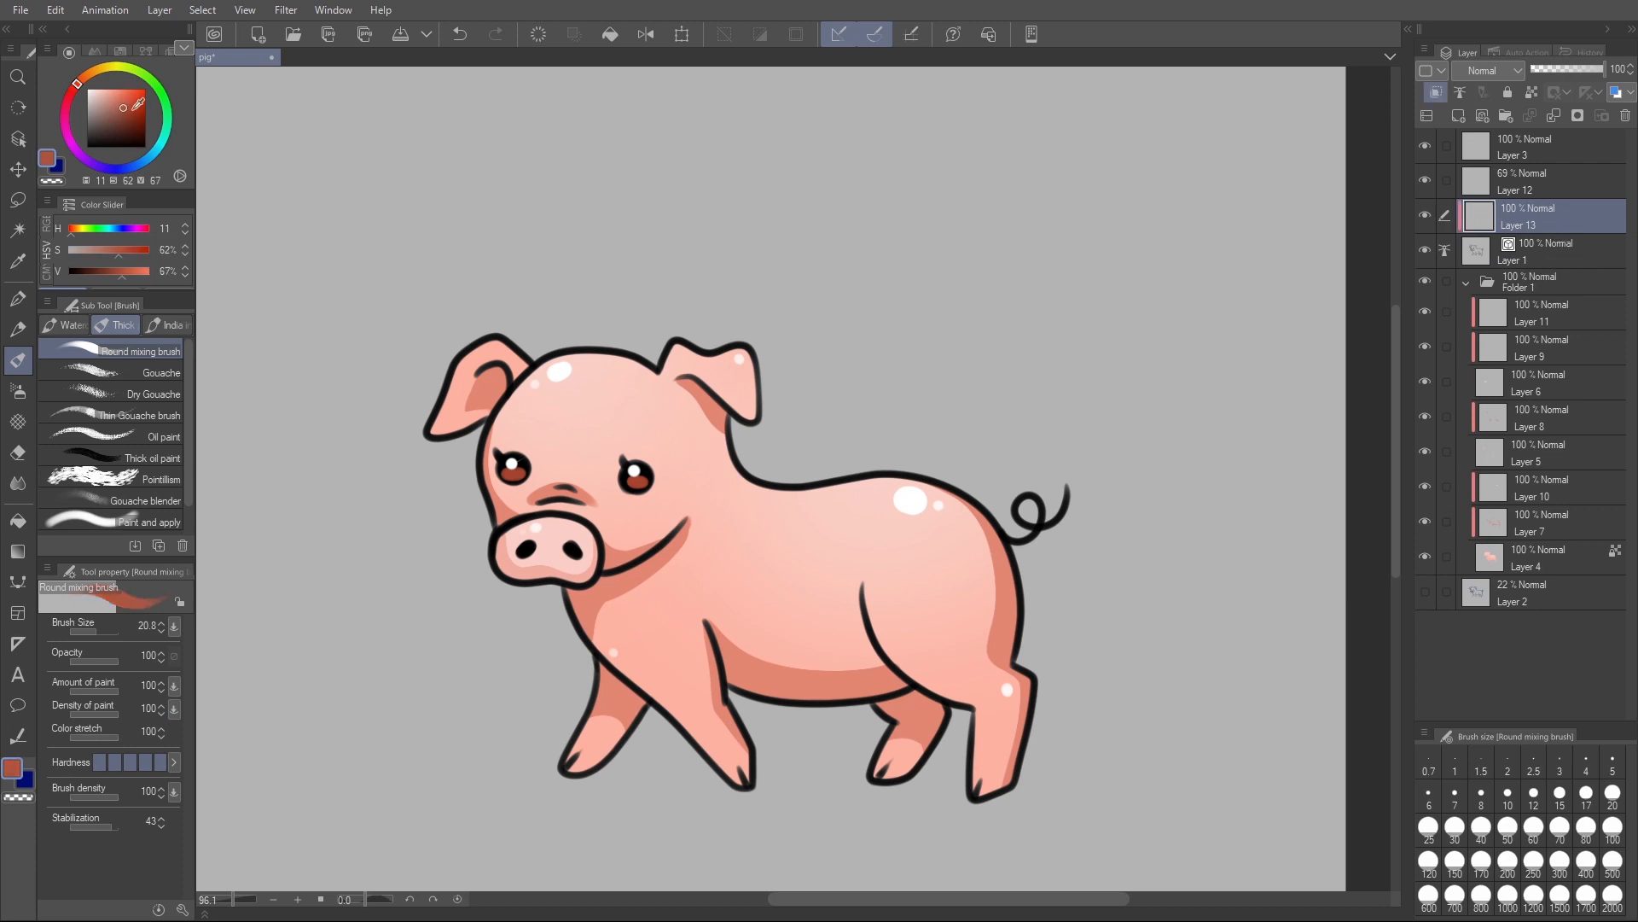
key(b)
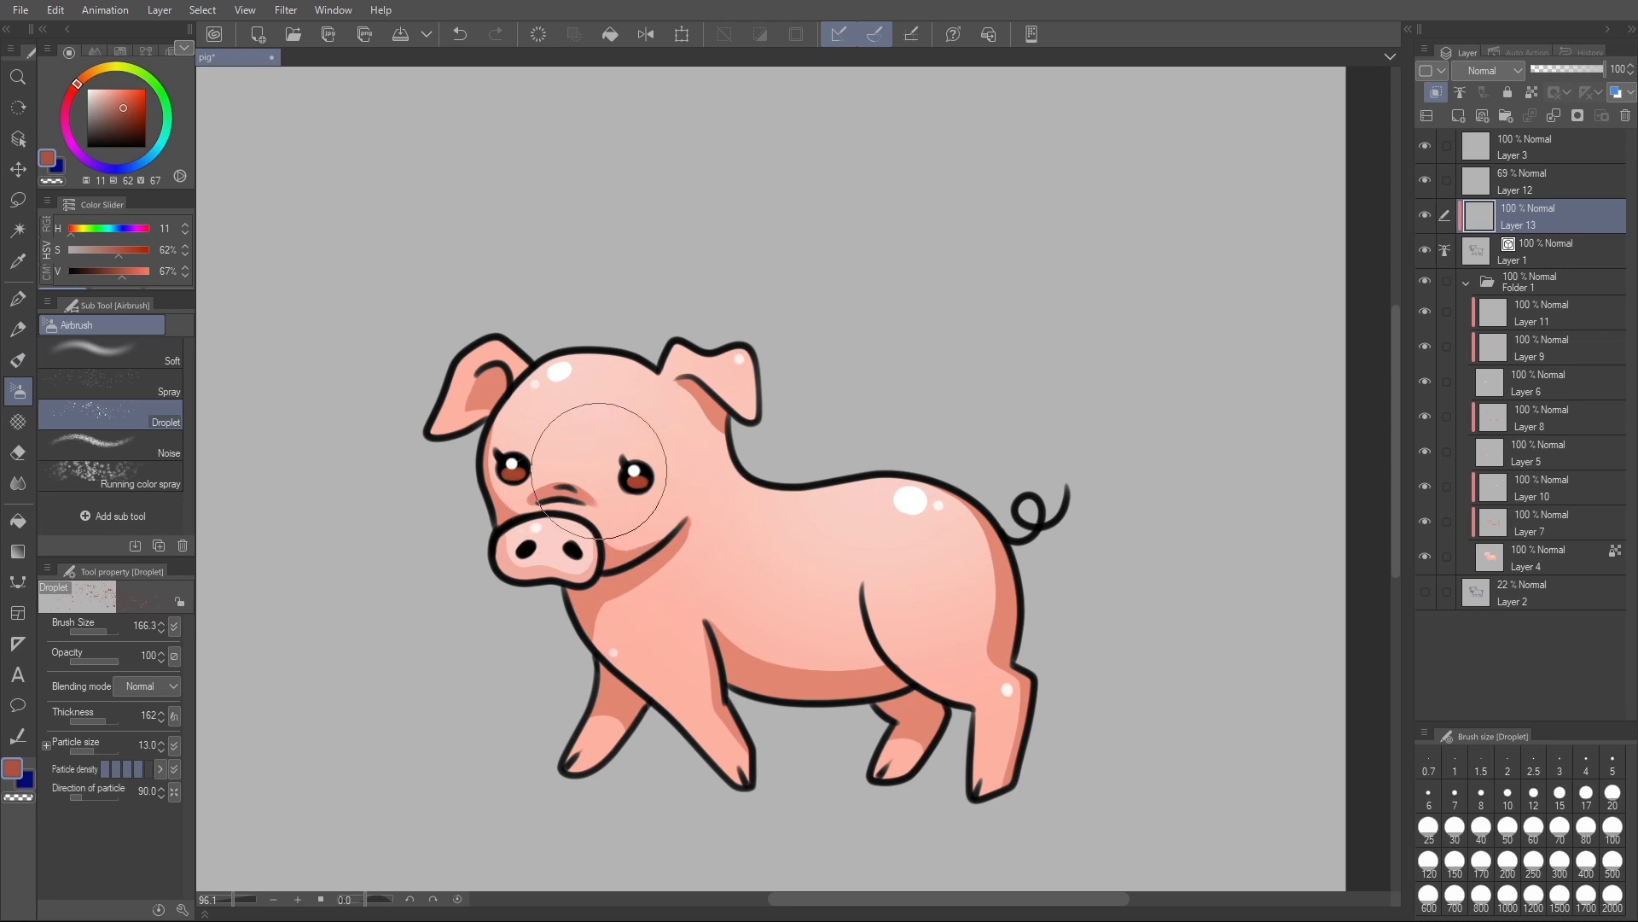
click(154, 362)
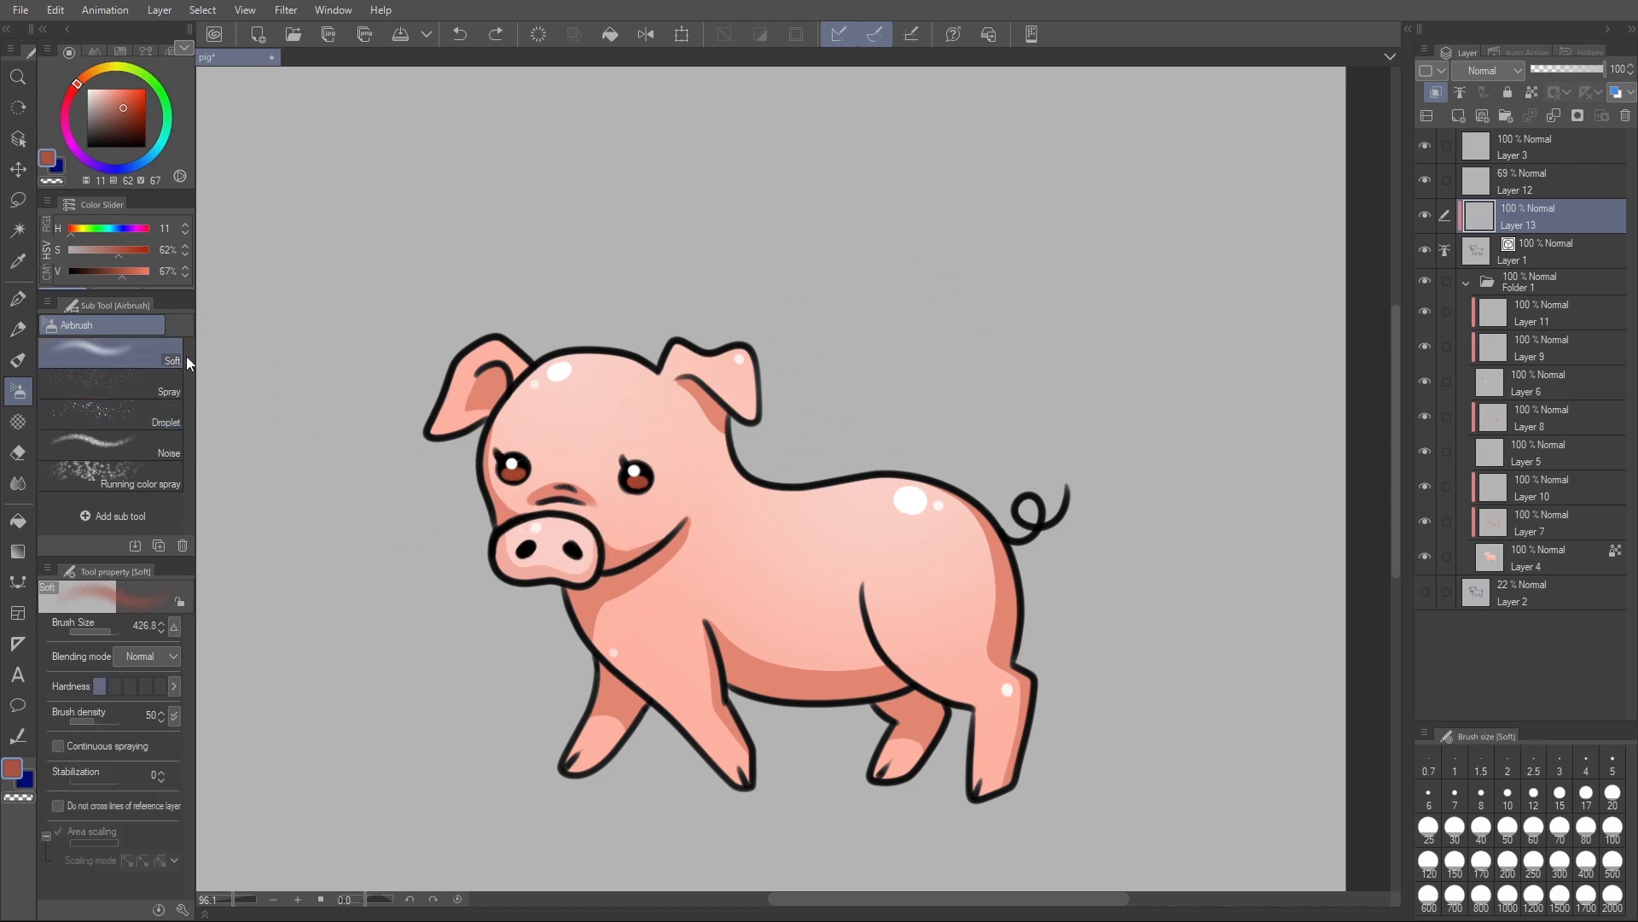
mouse_move(574, 448)
ctrl+alt+mouse_down()
mouse_move(699, 508)
mouse_move(597, 464)
mouse_move(590, 498)
ctrl+alt+mouse_up()
ctrl+alt+drag(688, 526, 774, 559)
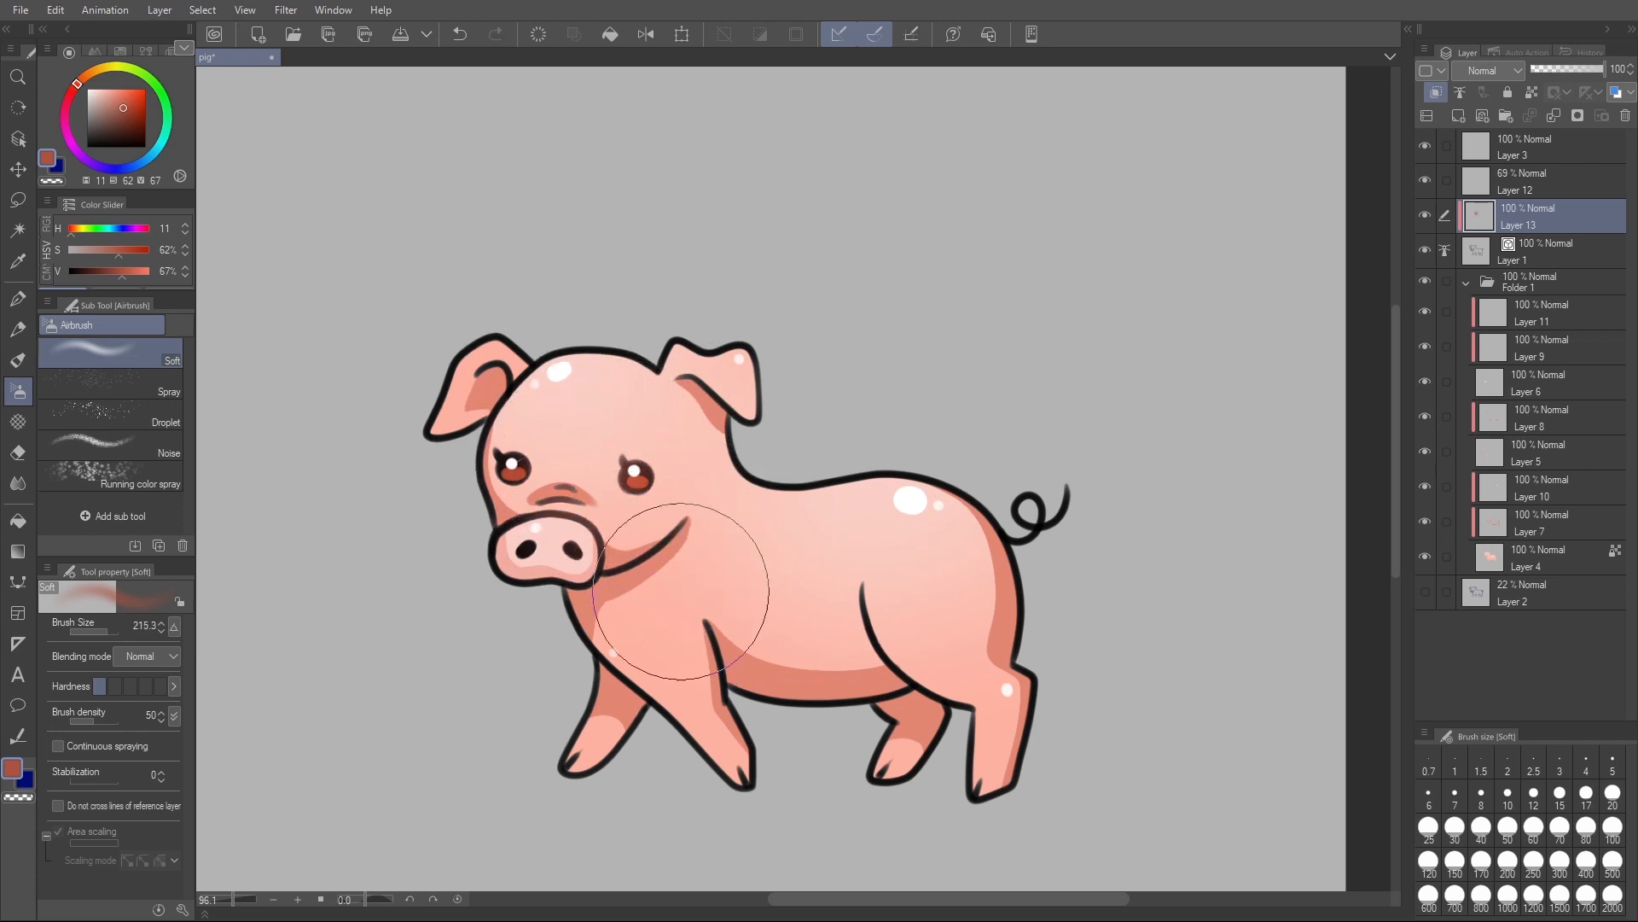
mouse_move(902, 610)
ctrl+alt+mouse_down()
mouse_move(961, 629)
mouse_move(951, 667)
ctrl+alt+mouse_up()
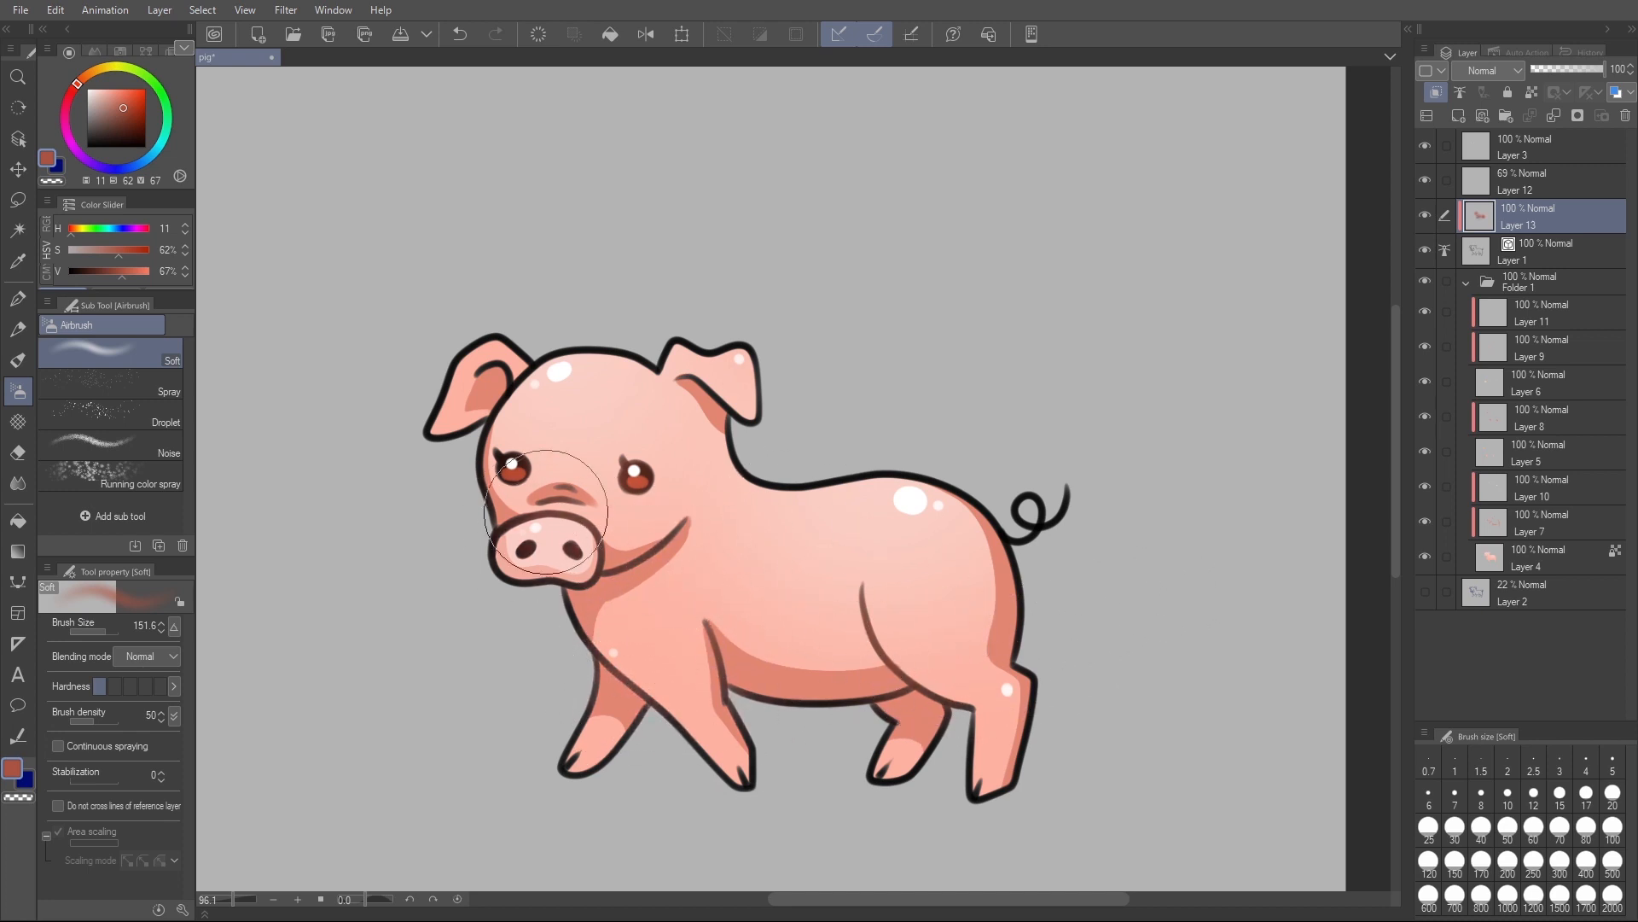
mouse_move(1035, 475)
mouse_down()
mouse_move(1070, 507)
mouse_move(1072, 439)
mouse_up()
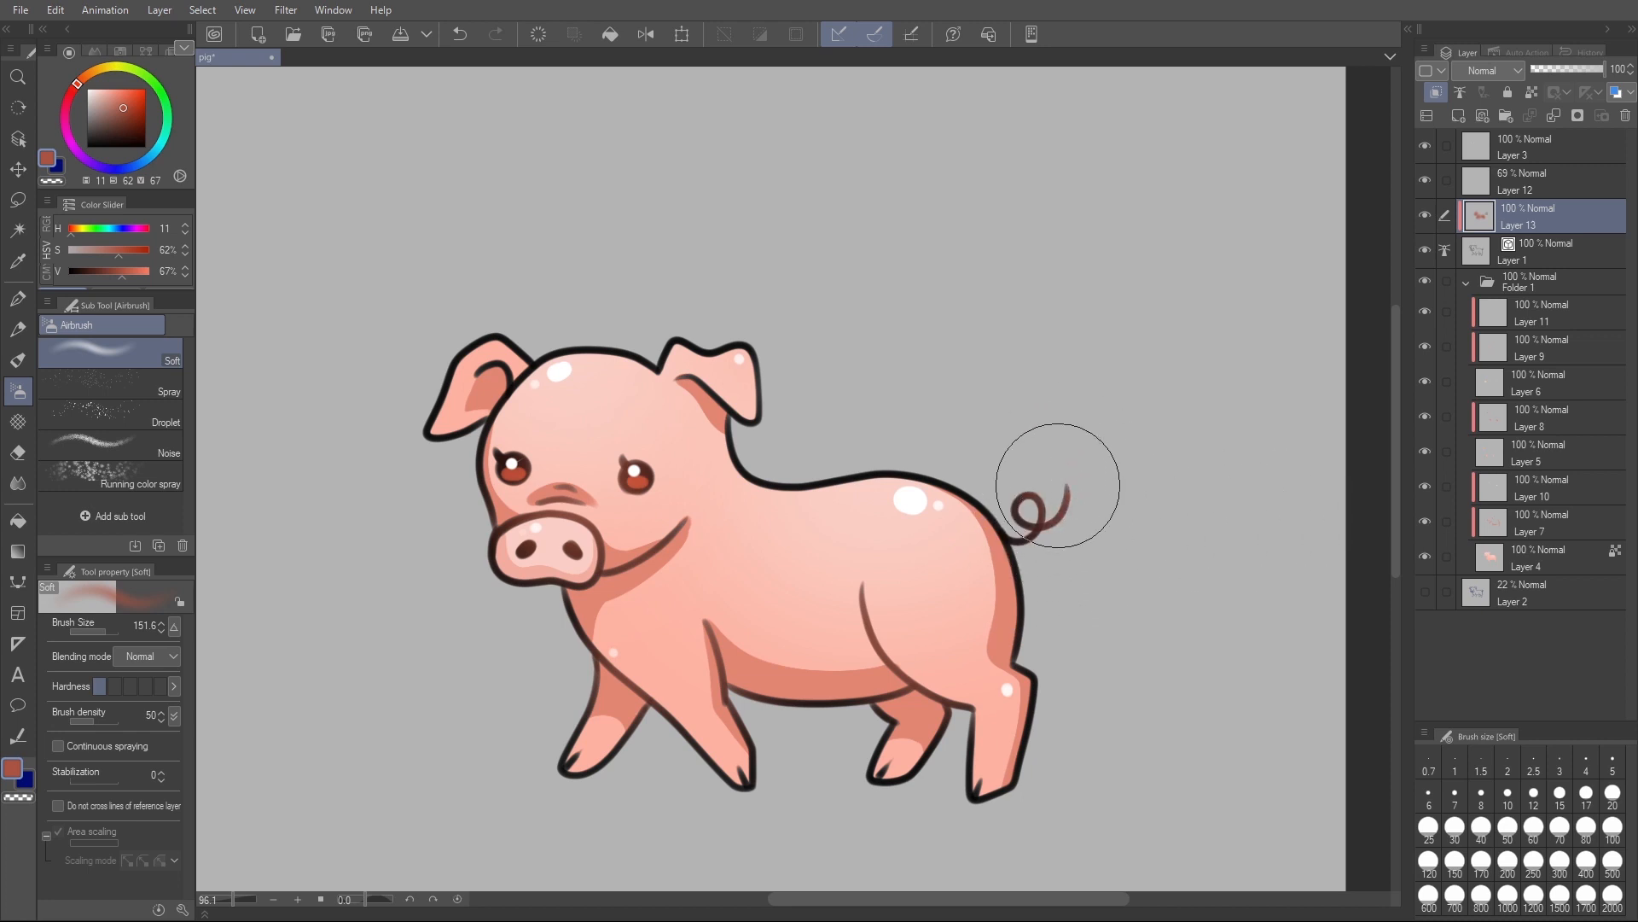
drag(445, 407, 465, 363)
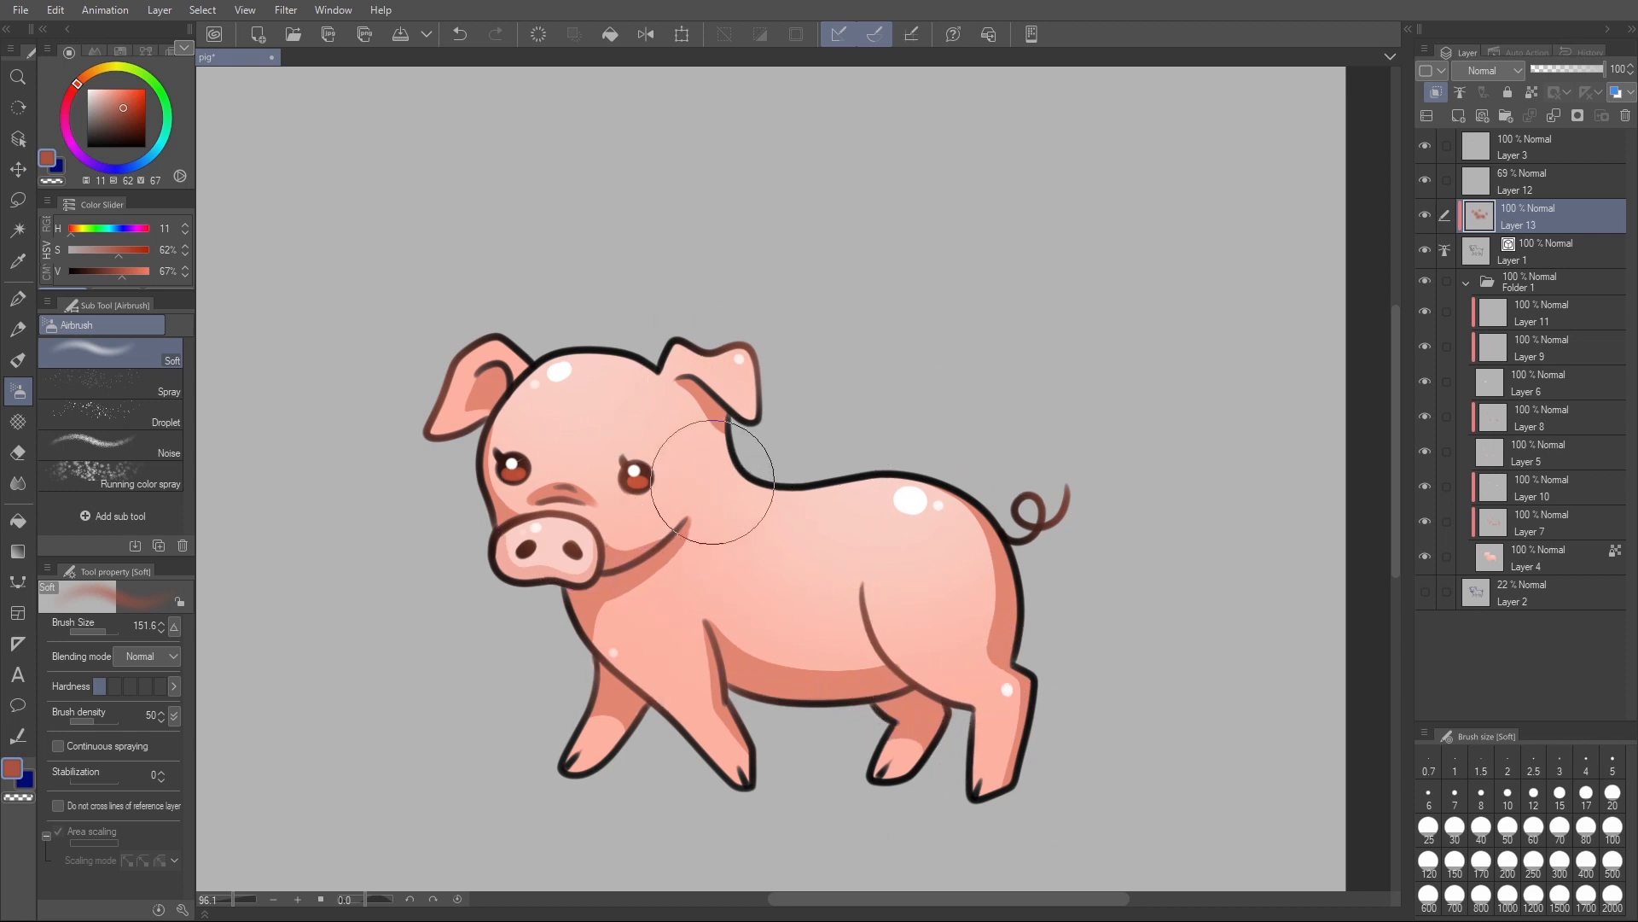
- Erase the airbrushed tint around the eyes using transparent colour at brush size 79.7
key(c)
drag(627, 446, 635, 466)
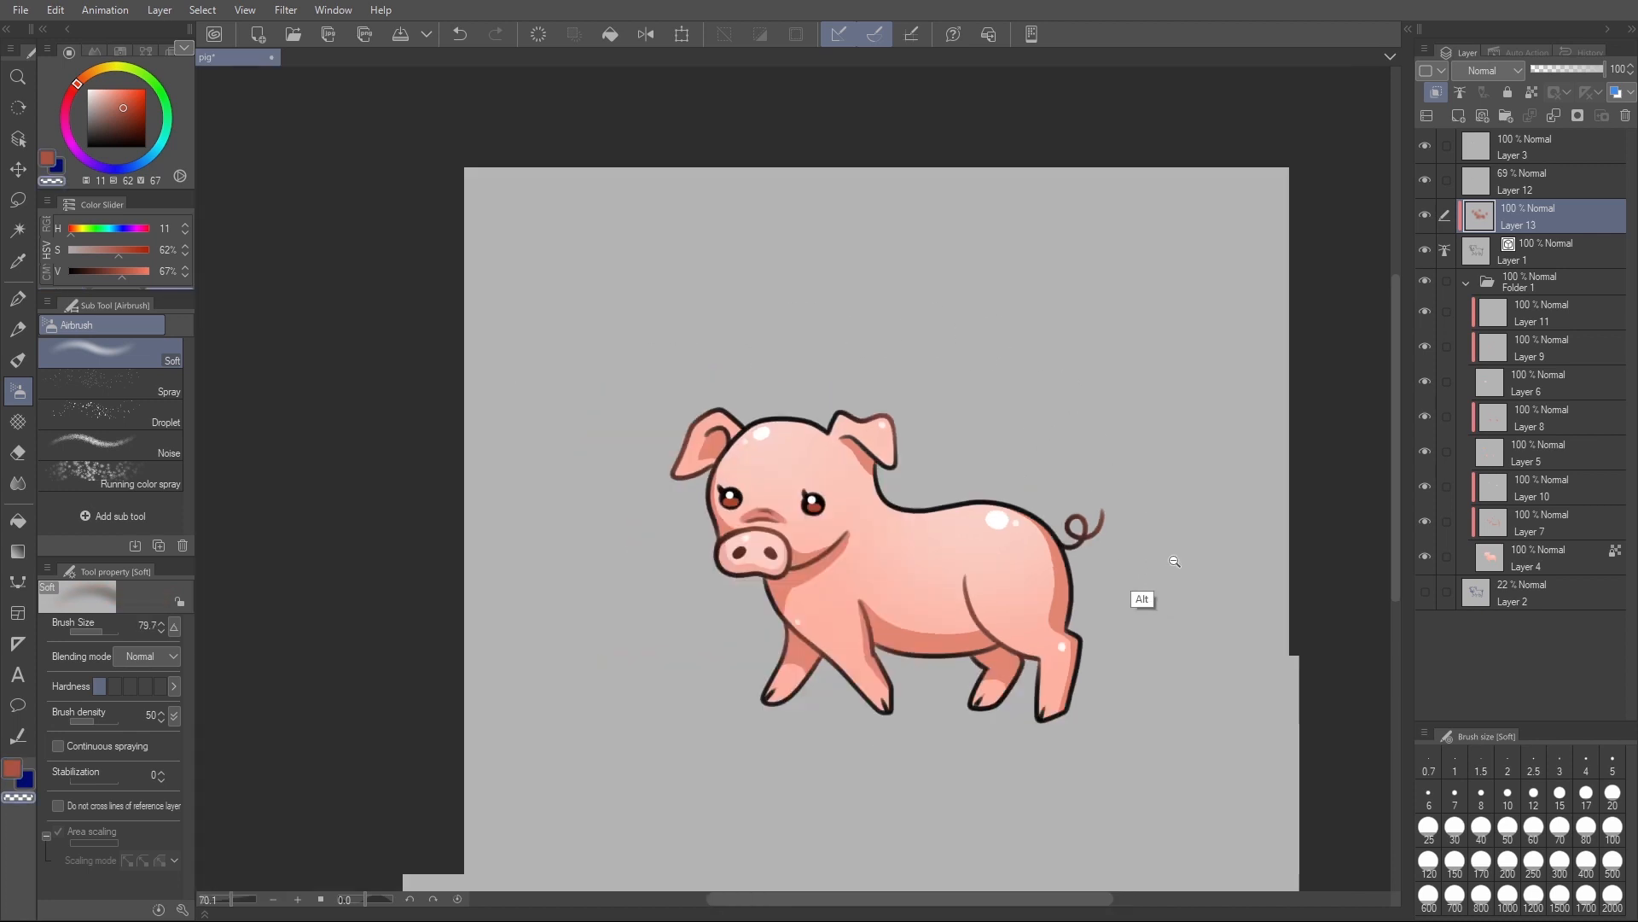
scroll(1148, 570, down, 3)
scroll(1160, 563, up, 2)
- Airbrush the reddish-brown tint onto the outlines of the neck and back, and around the eyes
key(c)
drag(727, 466, 760, 513)
drag(663, 502, 665, 499)
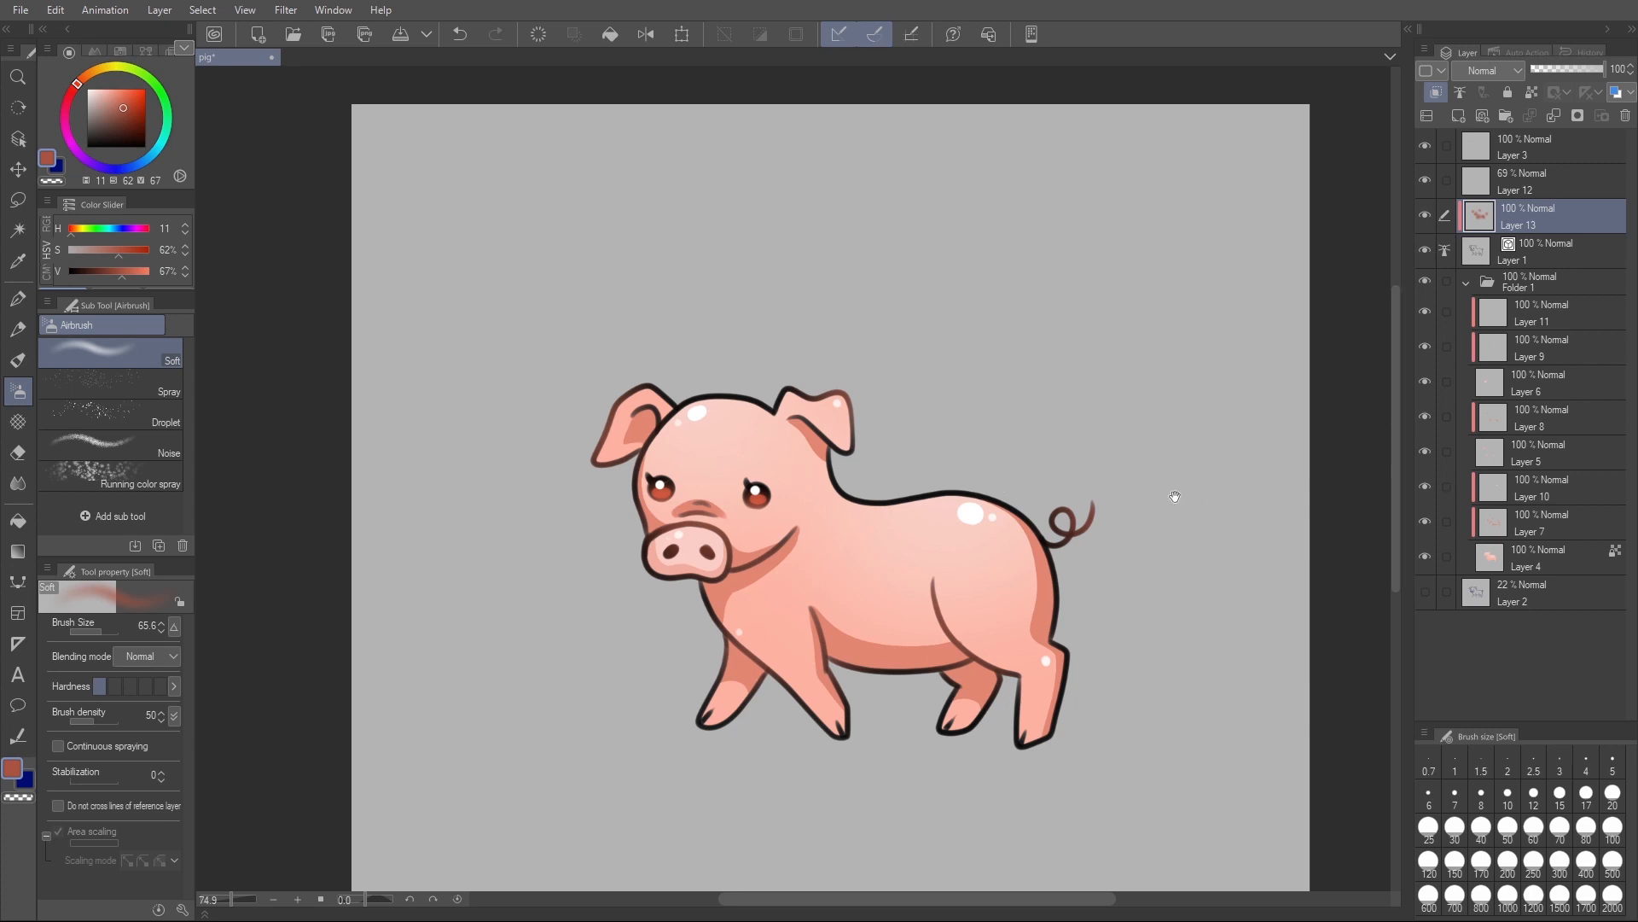
drag(1175, 496, 1027, 479)
key(])
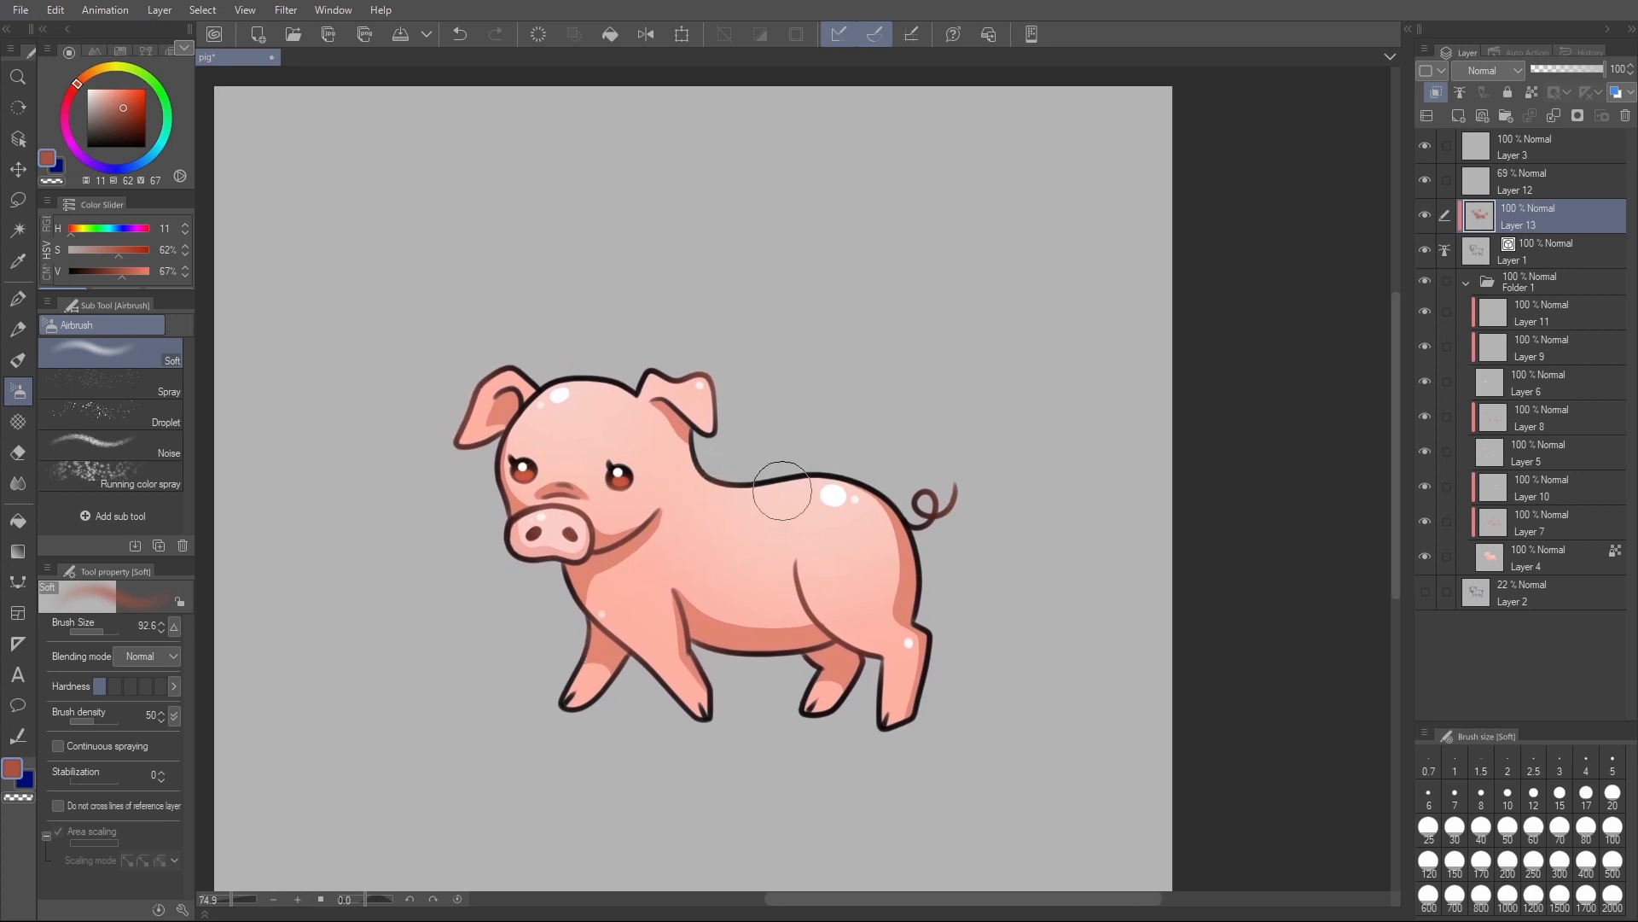
- Compare the pig with and without the line tint on Layer 13 at several zoom levels
click(1426, 216)
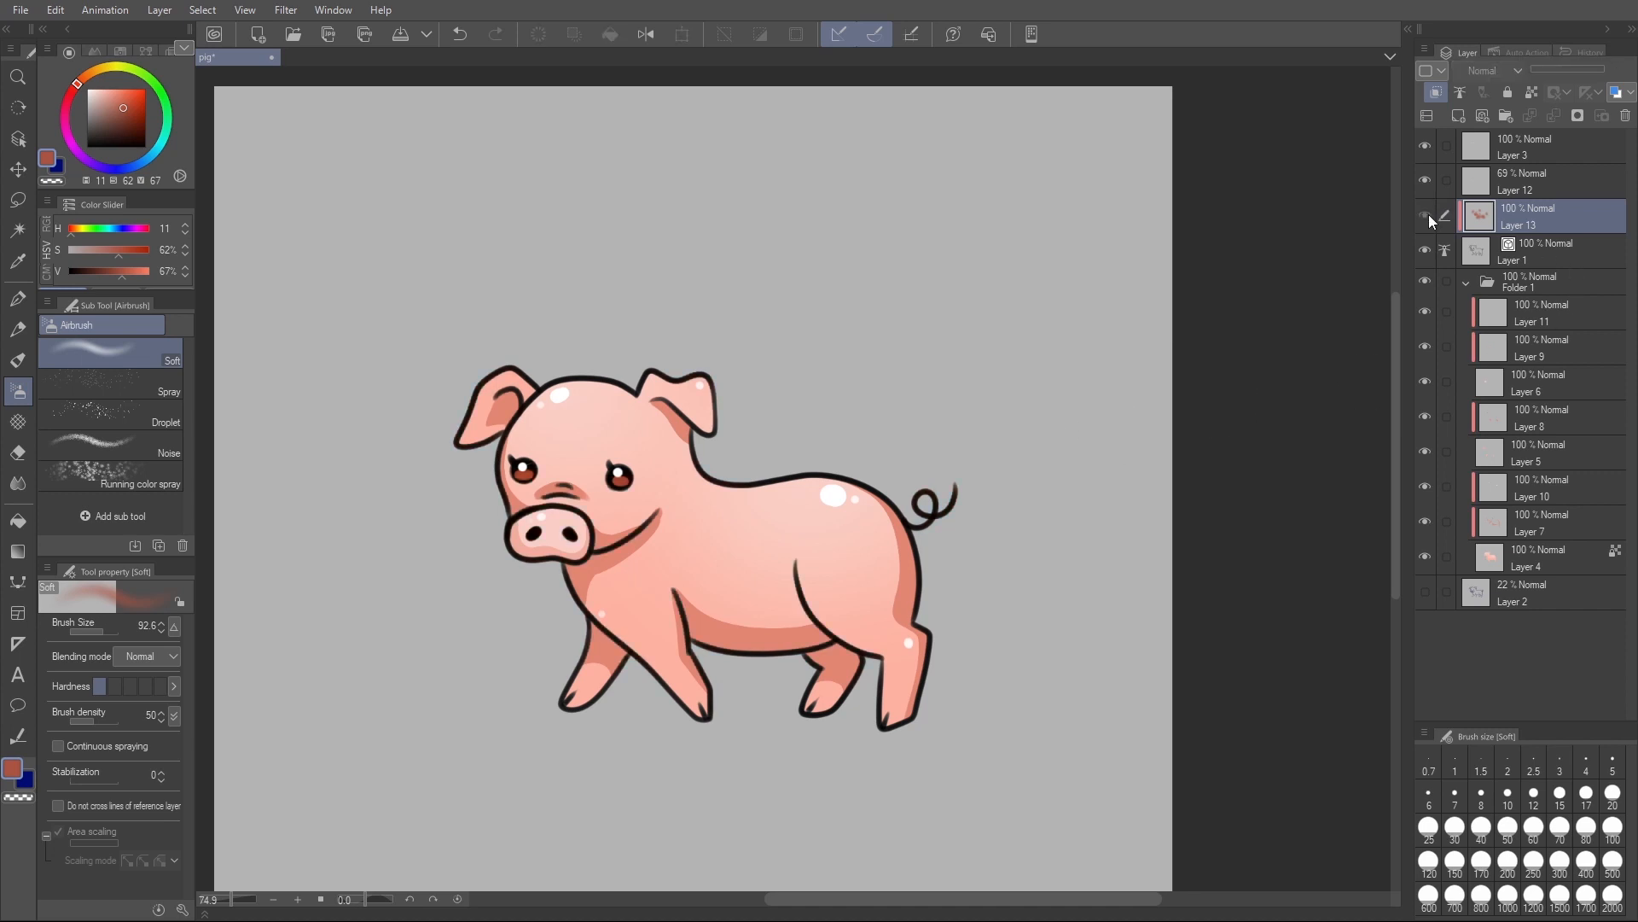
click(1428, 217)
scroll(826, 610, up, 2)
click(1424, 215)
click(1423, 214)
click(1426, 214)
click(1425, 219)
click(1427, 217)
click(1428, 214)
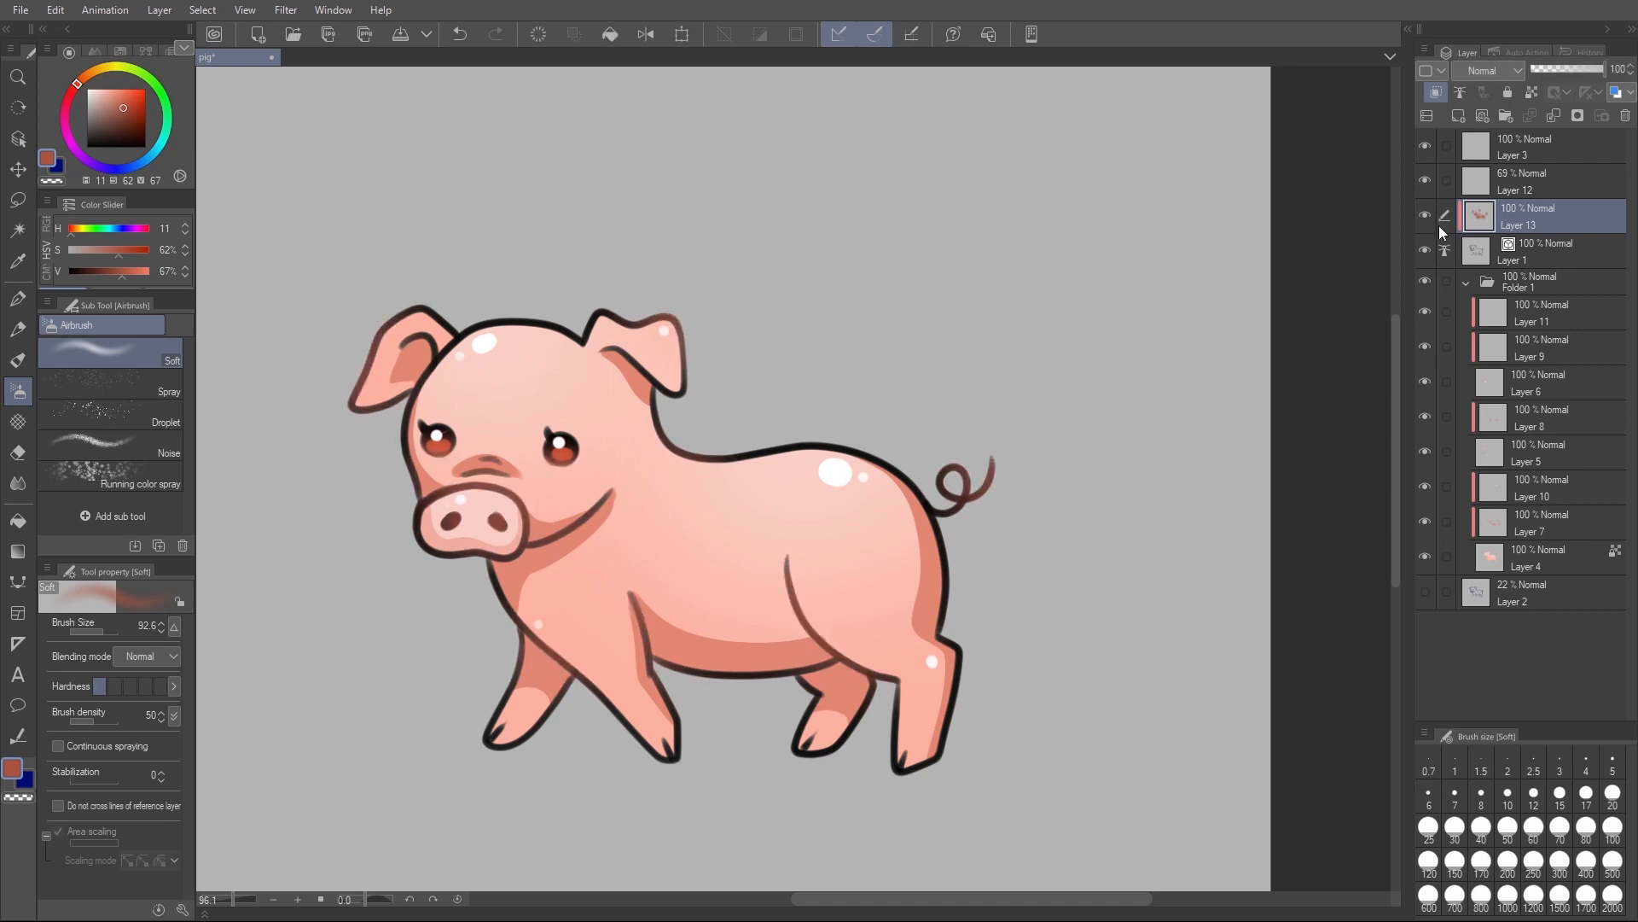
click(1429, 217)
click(1428, 219)
click(1427, 218)
click(1427, 218)
scroll(1109, 568, down, 2)
scroll(1109, 568, up, 2)
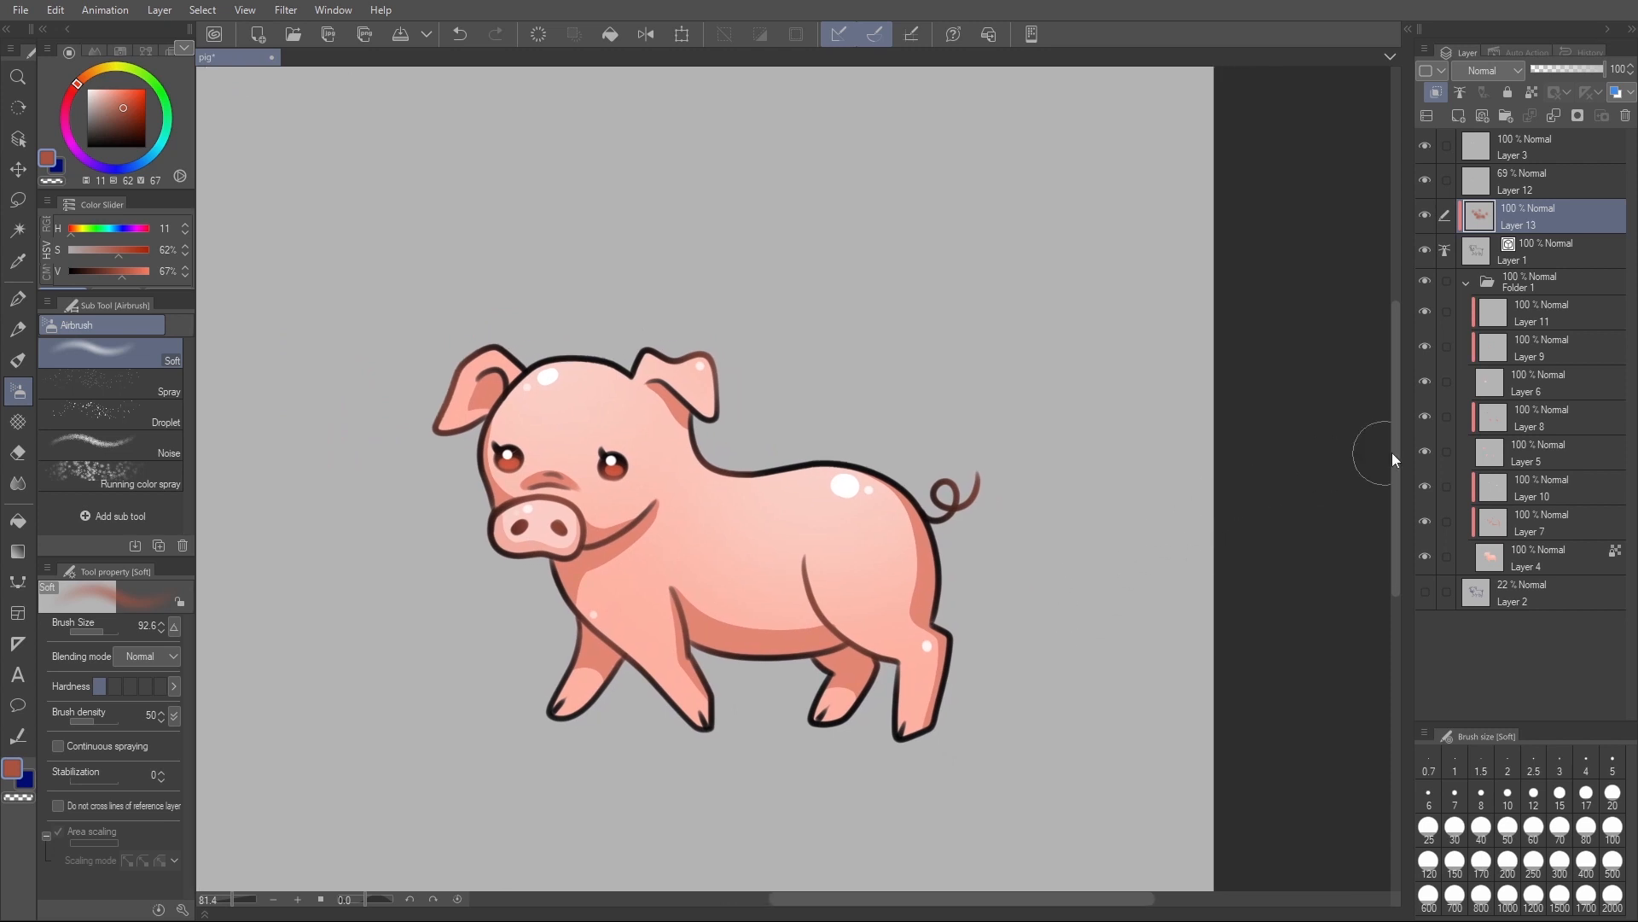
click(1426, 215)
click(1427, 215)
scroll(969, 296, down, 3)
scroll(914, 381, up, 3)
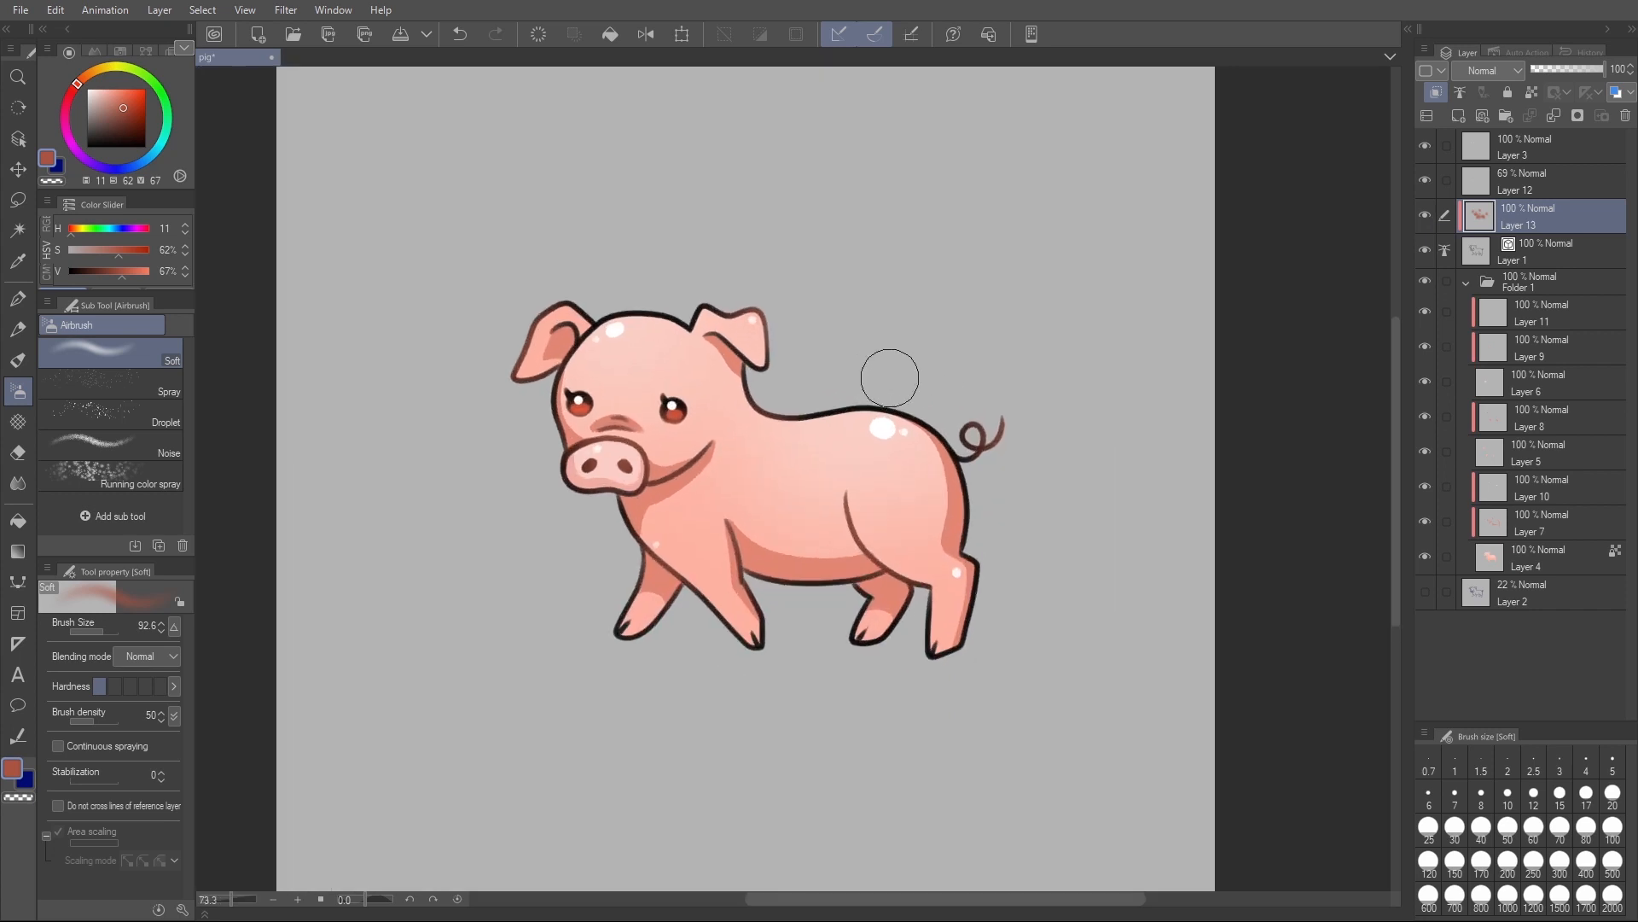
- Save the pig drawing
scroll(890, 377, up, 1)
drag(892, 376, 905, 384)
key(ctrl+s)
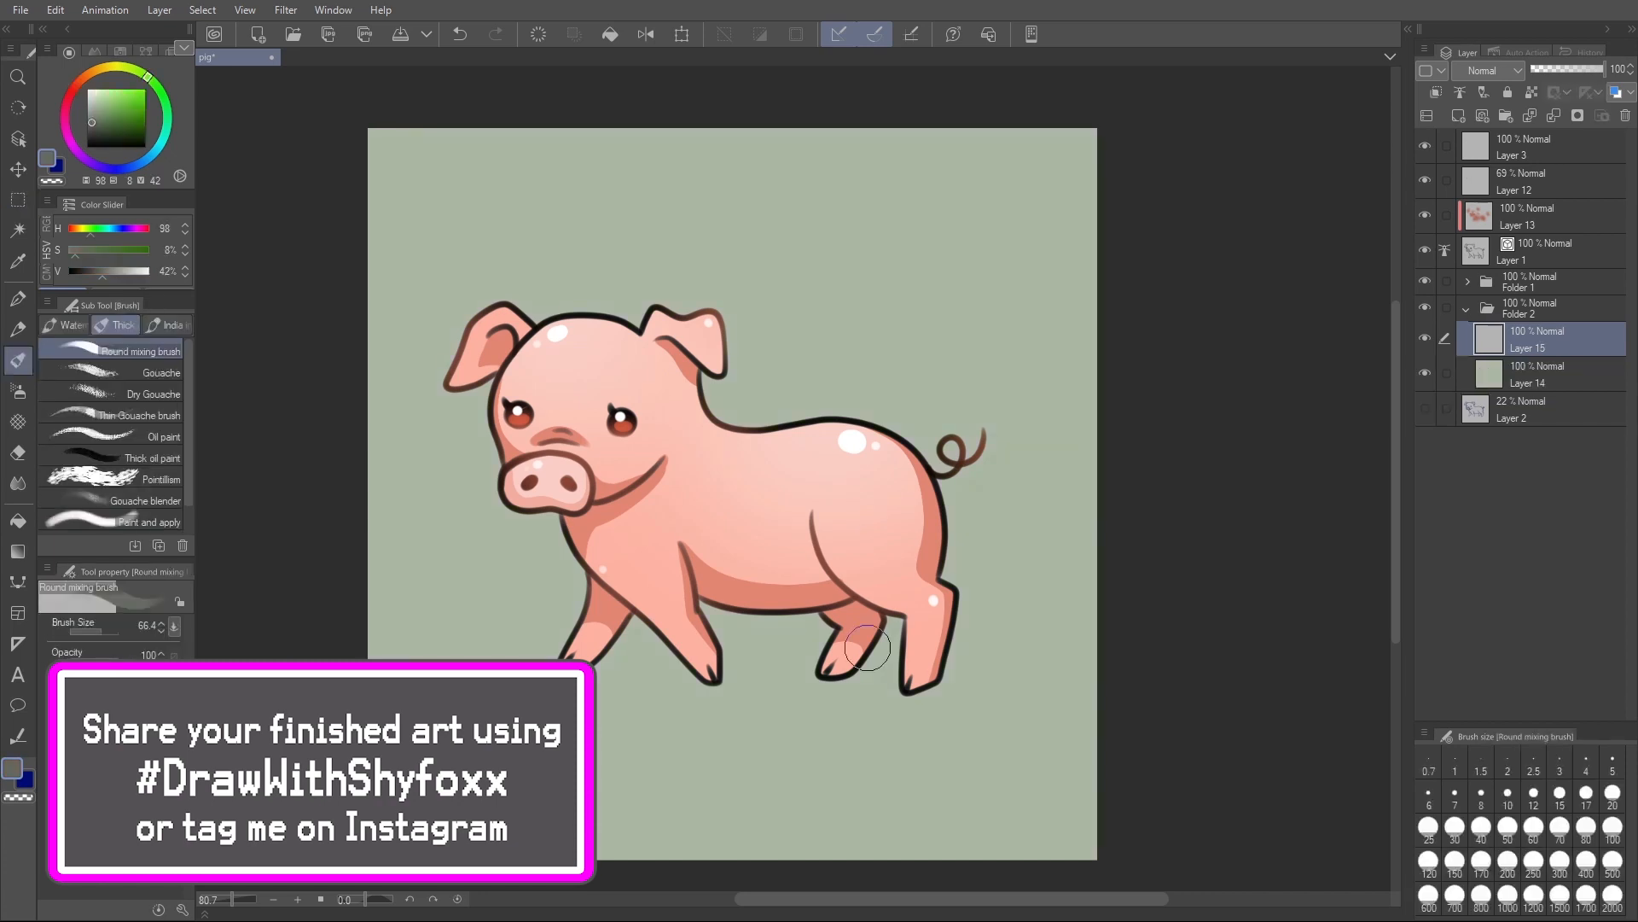
- Paint a grey (H 98, S 8, V 42) ground shadow beneath the pig and grass blades around it with the Round mixing brush
mouse_move(867, 686)
mouse_down()
mouse_move(802, 666)
mouse_move(589, 675)
mouse_move(657, 715)
mouse_move(906, 710)
mouse_move(824, 658)
mouse_up()
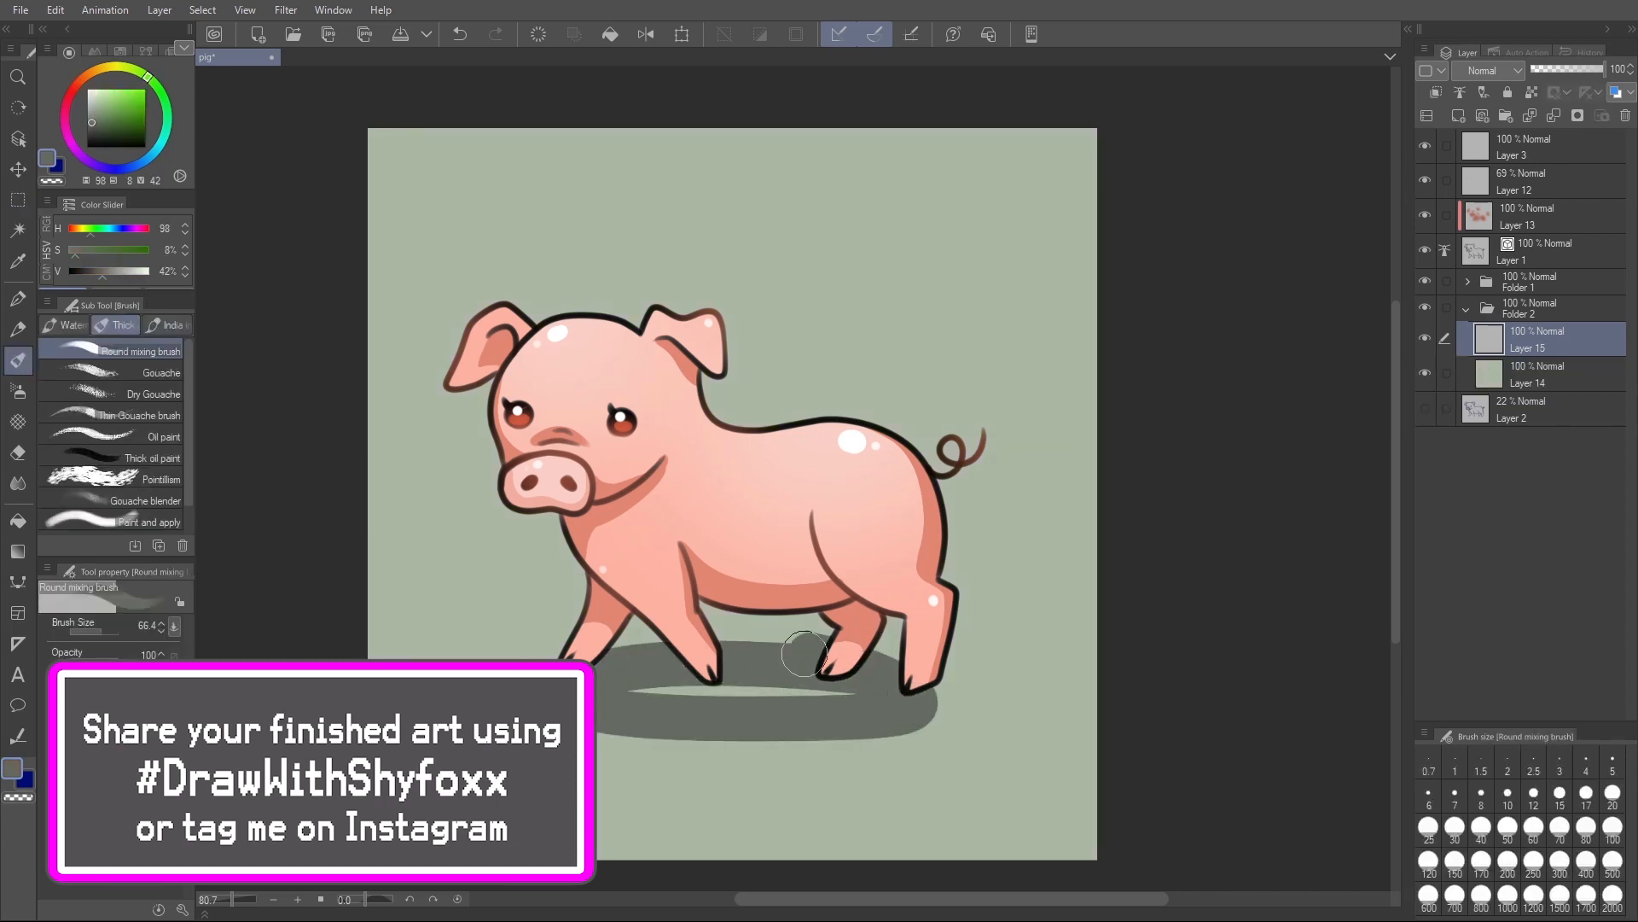
mouse_move(582, 697)
mouse_down()
mouse_move(853, 695)
mouse_move(828, 677)
mouse_up()
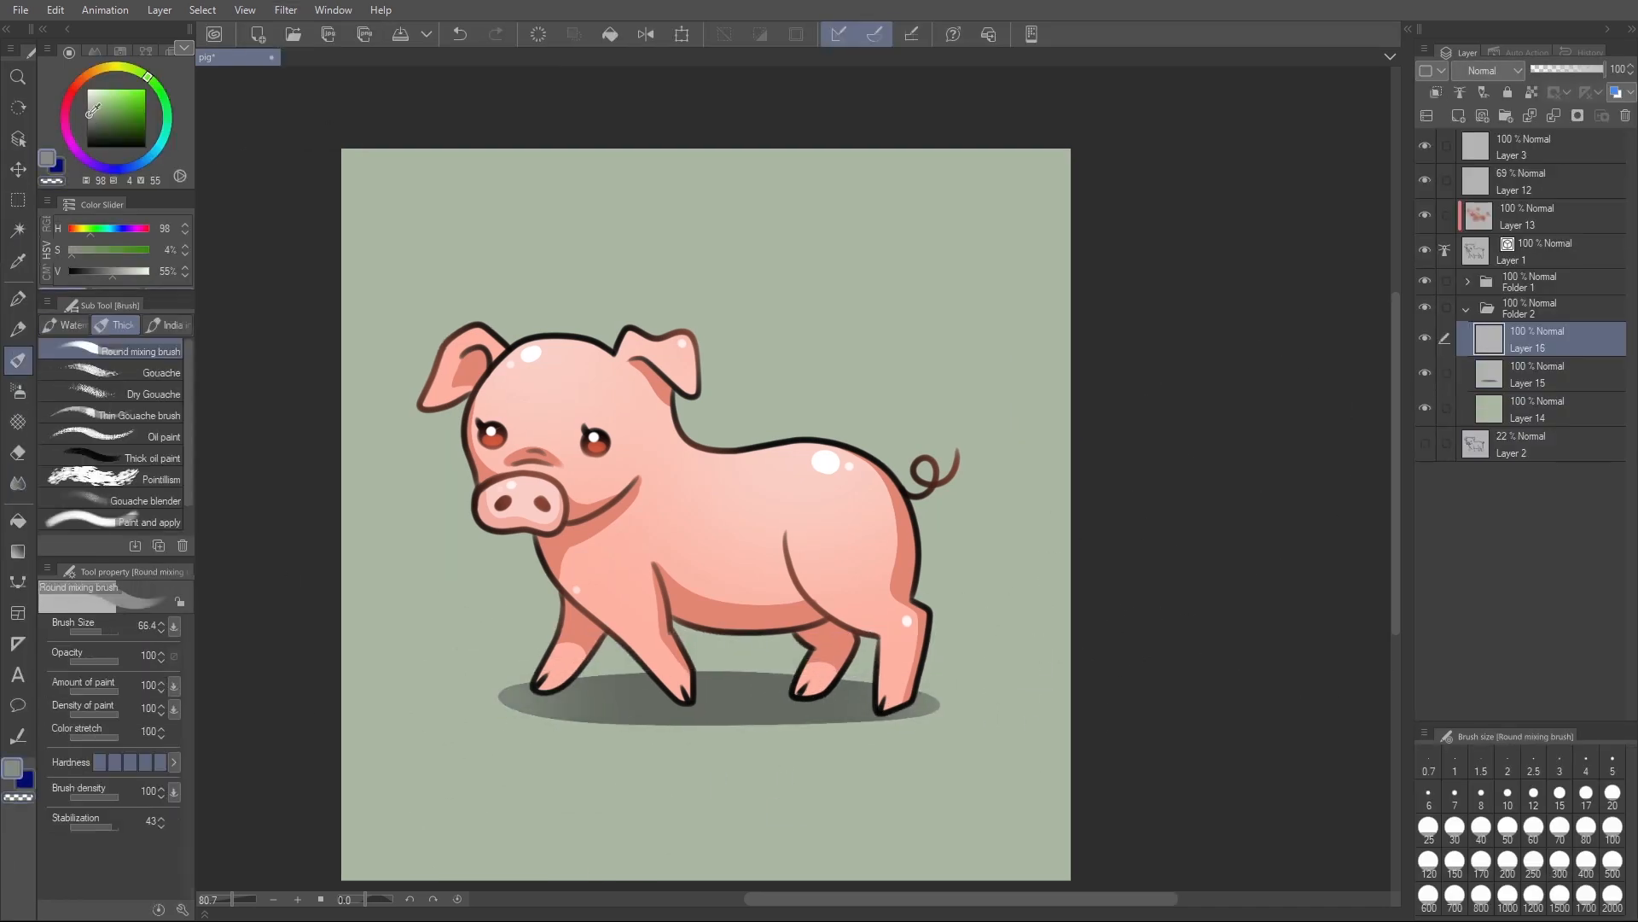
drag(522, 680, 460, 562)
drag(534, 660, 505, 558)
drag(948, 681, 978, 559)
drag(787, 700, 770, 758)
drag(965, 720, 976, 663)
- Add a new layer above the grass and dab pale round flower heads among the blades
click(1459, 115)
click(126, 93)
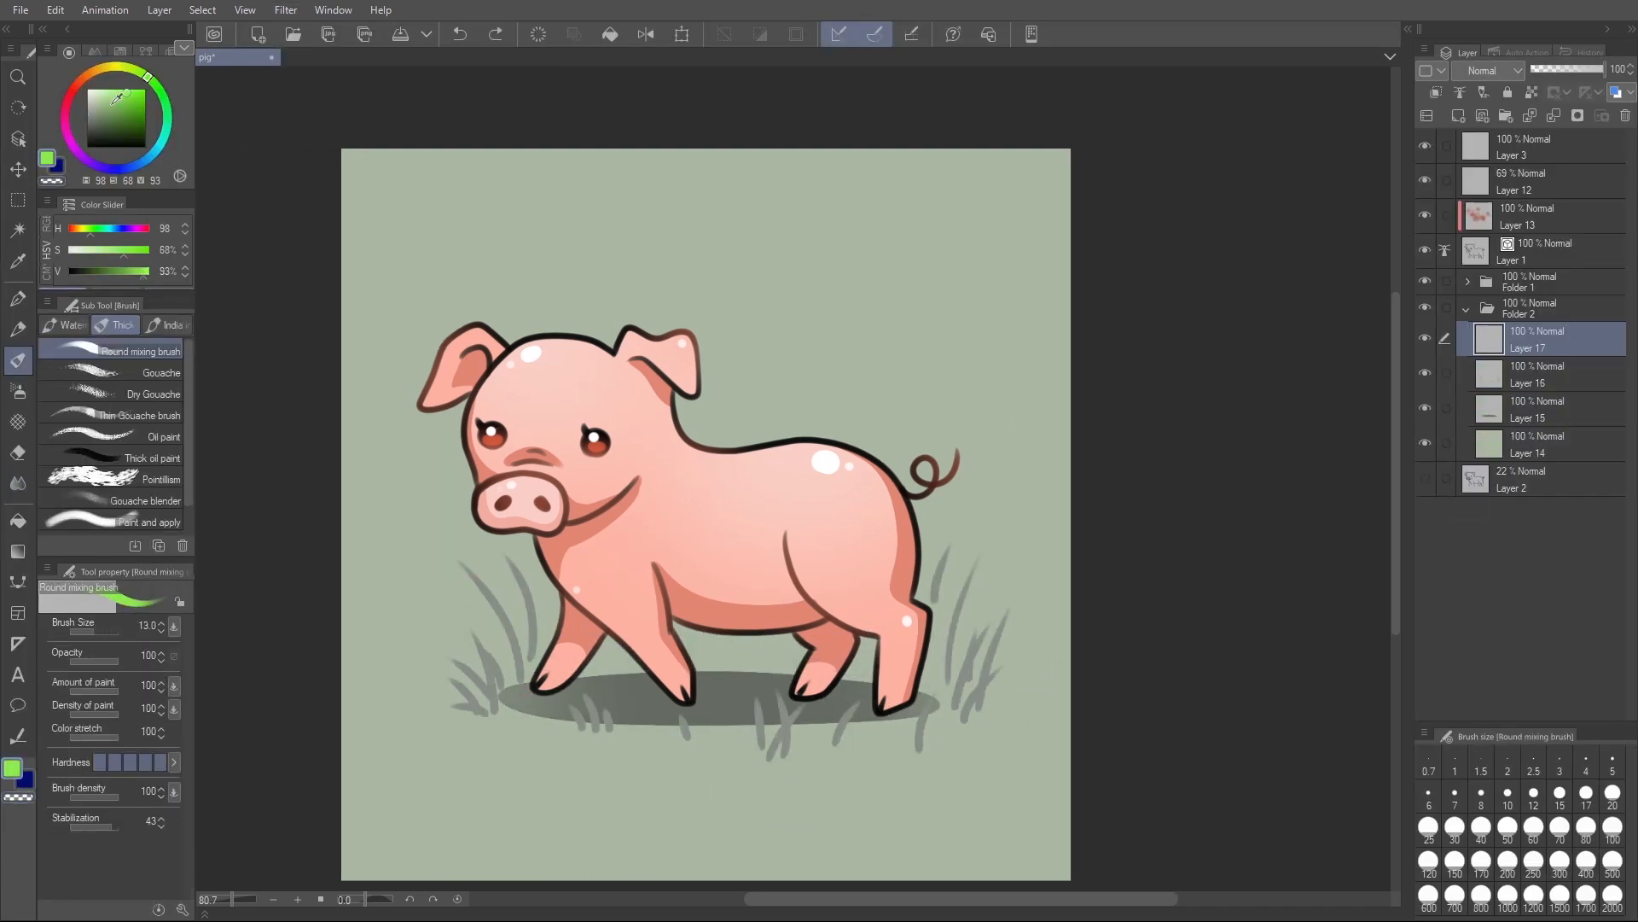
click(504, 558)
click(468, 628)
key(e)
- Add a layer above background Layer 14 and paint a muted green (H 100, S 21, V 55) ground patch under the pig
click(1527, 445)
click(1458, 115)
key(b)
click(99, 114)
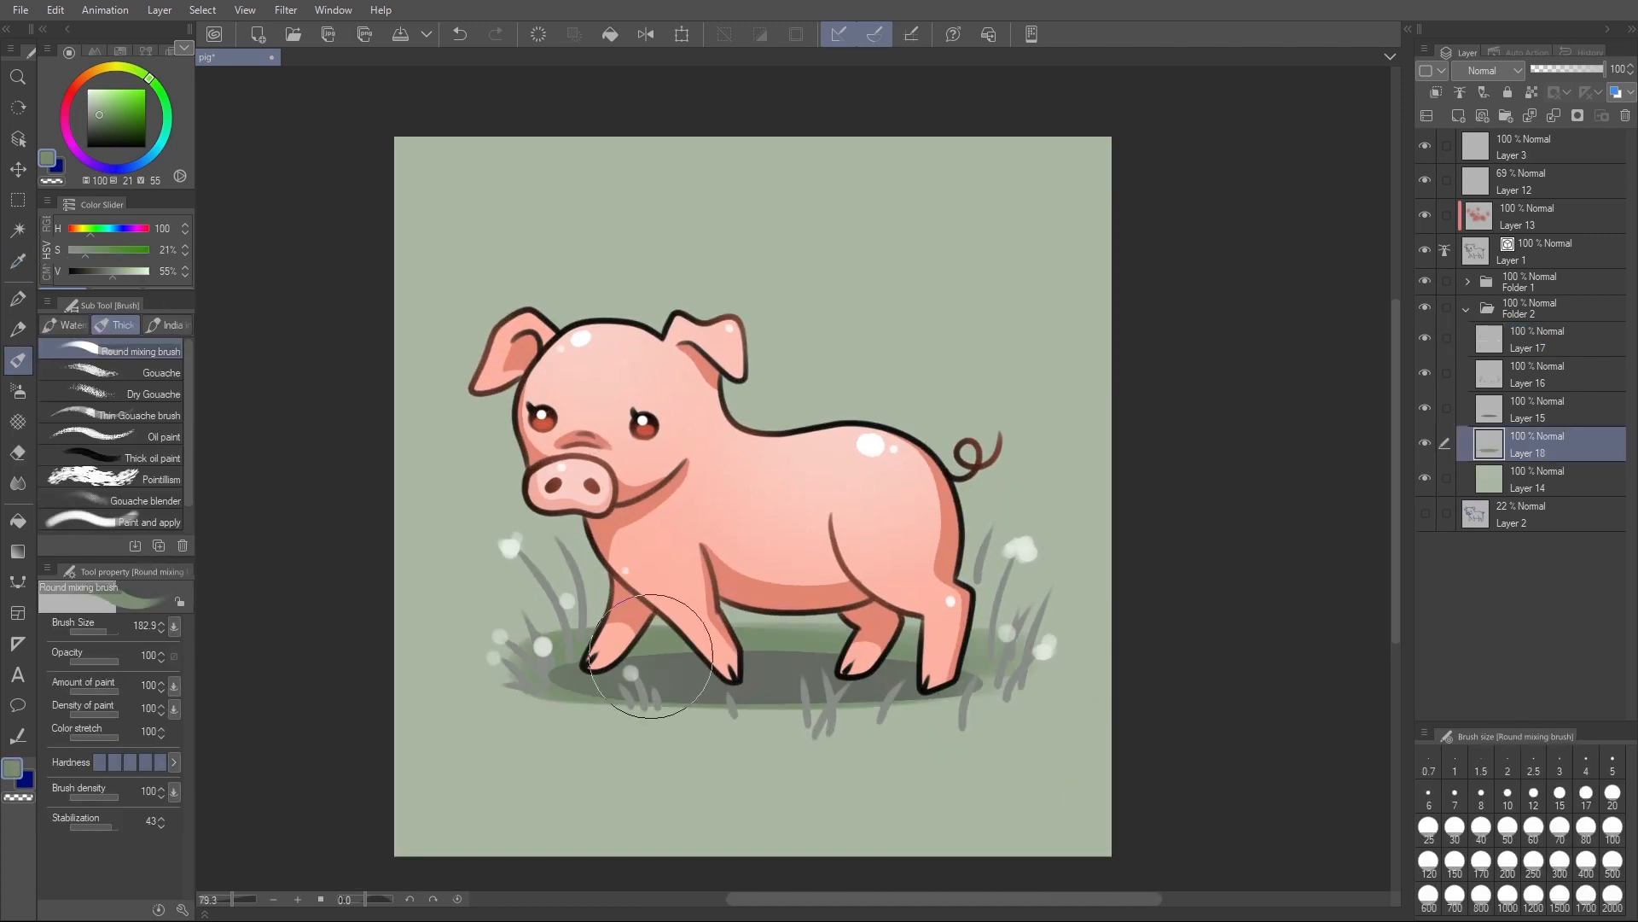
drag(1027, 680, 547, 717)
drag(913, 595, 973, 674)
- Lock the transparent pixels of Layers 18 and 16 and recolour the grass blades green (H 97, S 29, V 65)
click(1530, 92)
key(b)
click(1537, 374)
click(1531, 92)
- Select all layers from Layer 18 to Layer 3 and shift the artwork up on the canvas with the Move layer tool
click(1536, 443)
shift+click(1537, 147)
key(k)
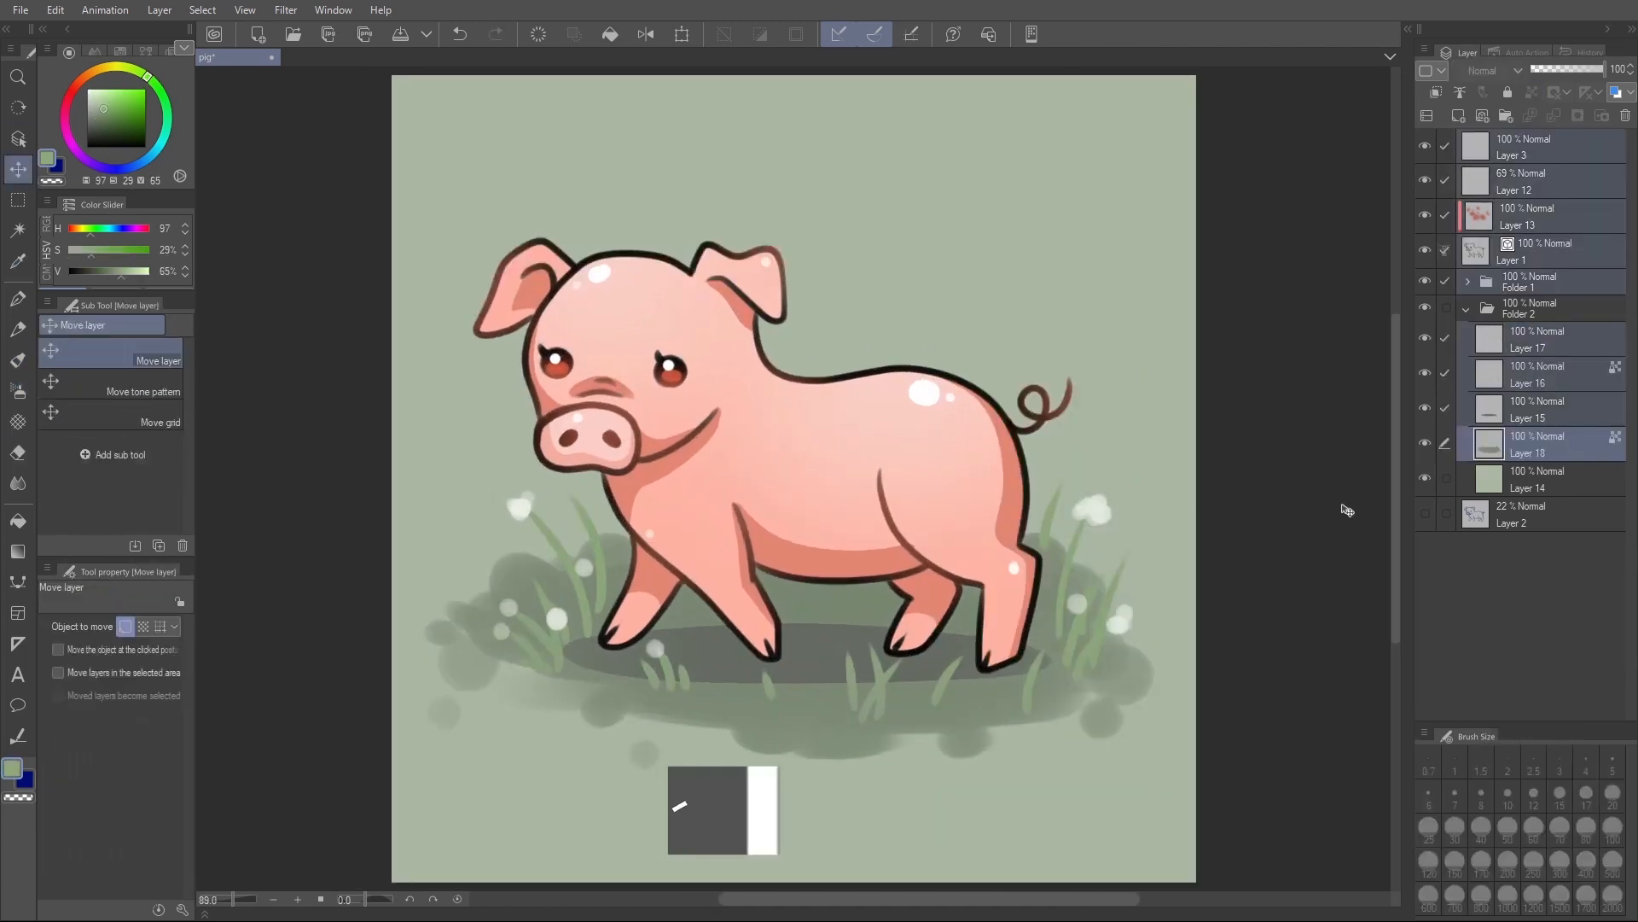